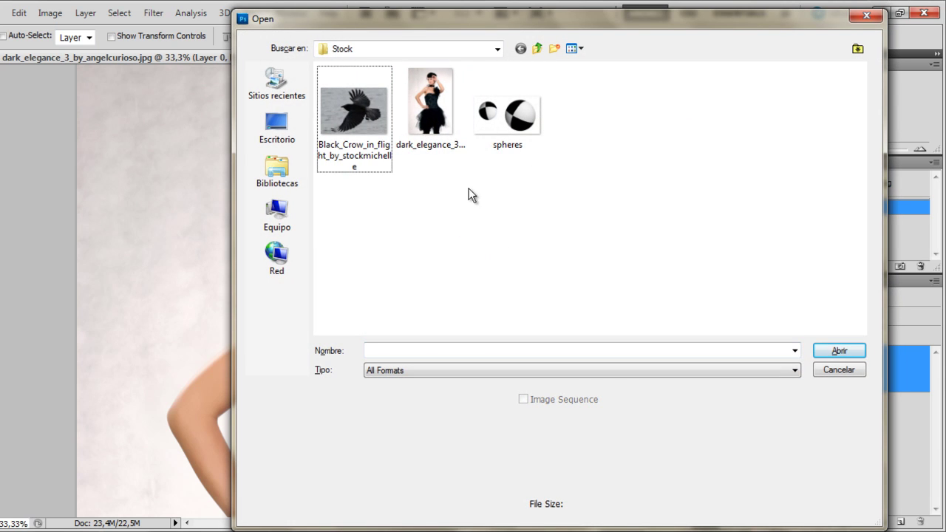
Step: Select the white background beside the raised arm and inside the bent arm with the Magic Wand at tolerance 10
click(464, 141)
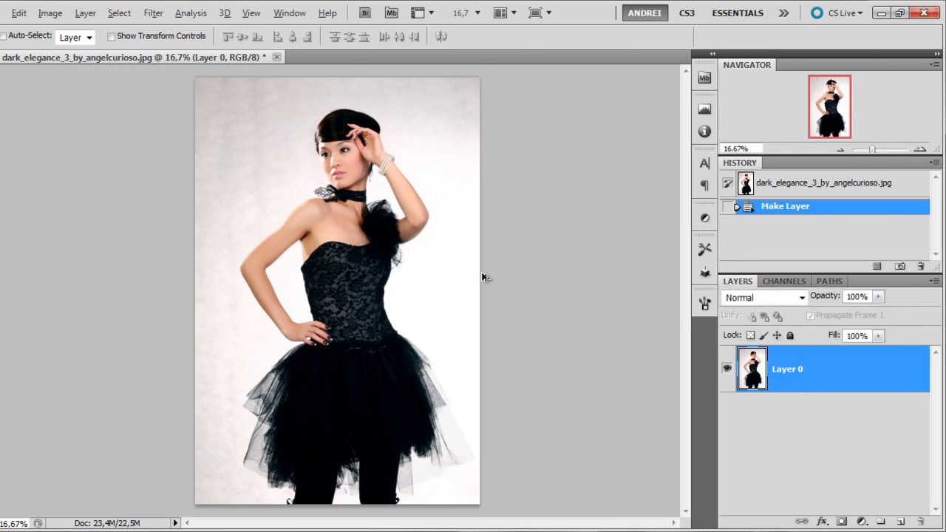
key(ctrl+plus)
key(ctrl+plus)
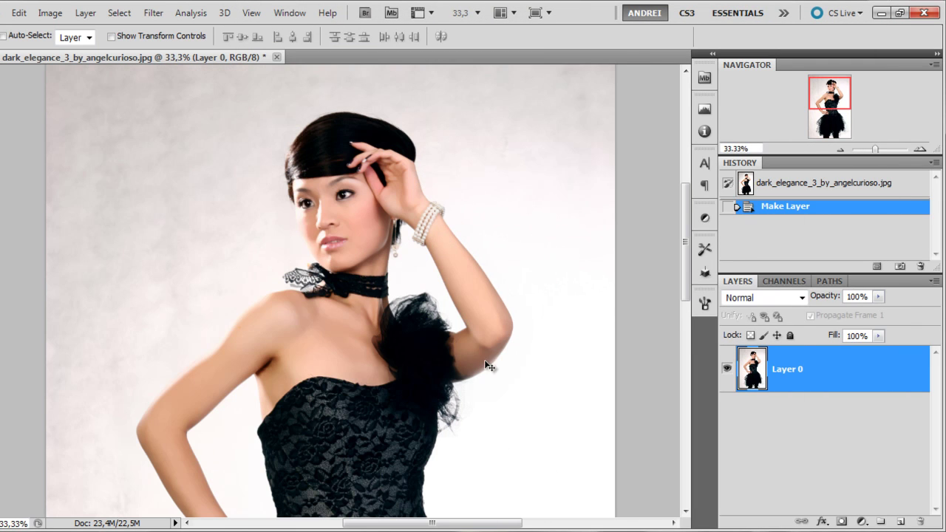
key(w)
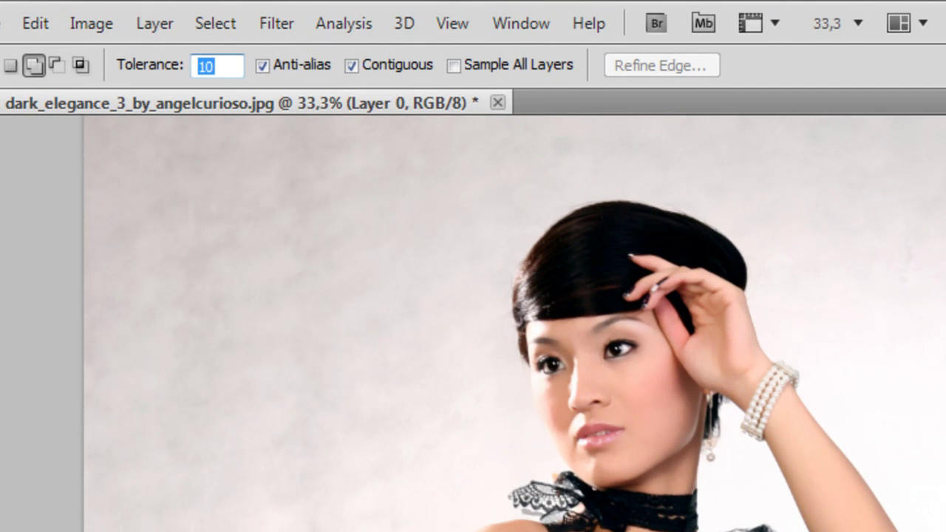
click(522, 302)
key(space)
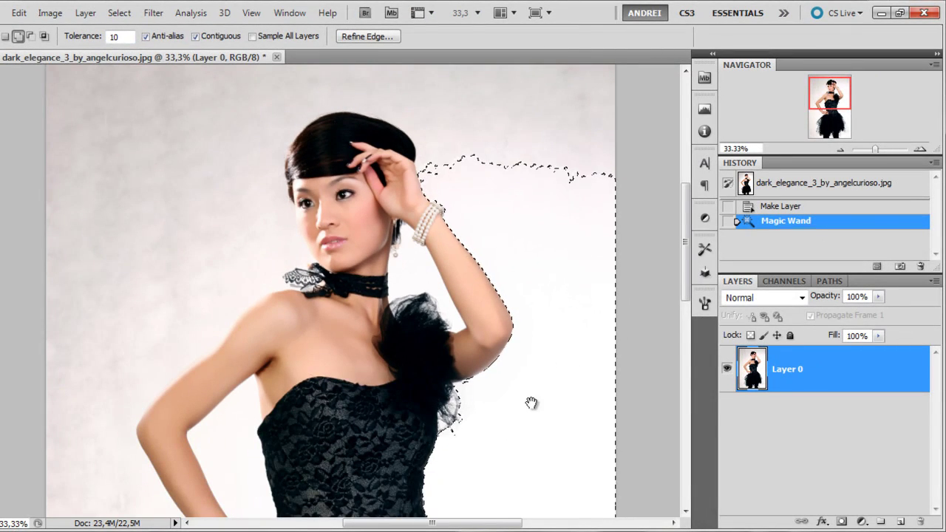
drag(532, 404, 338, 296)
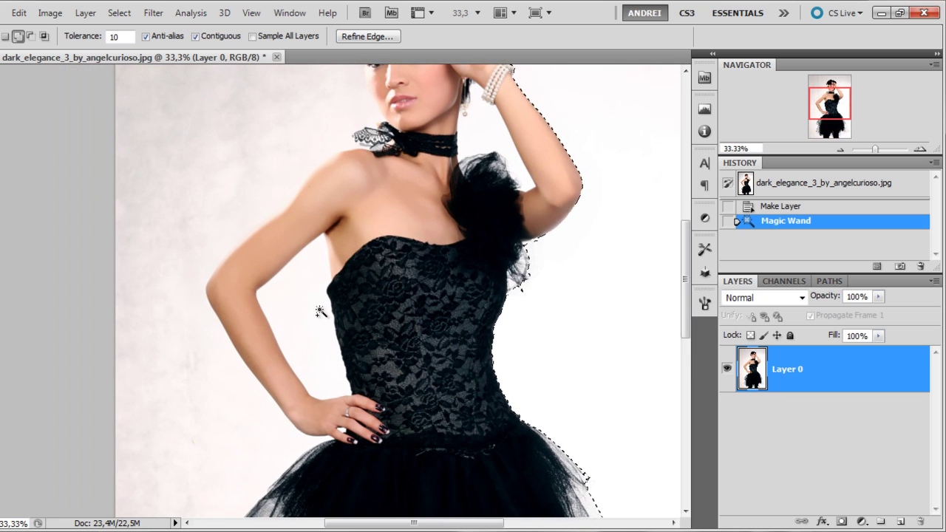
shift+click(316, 307)
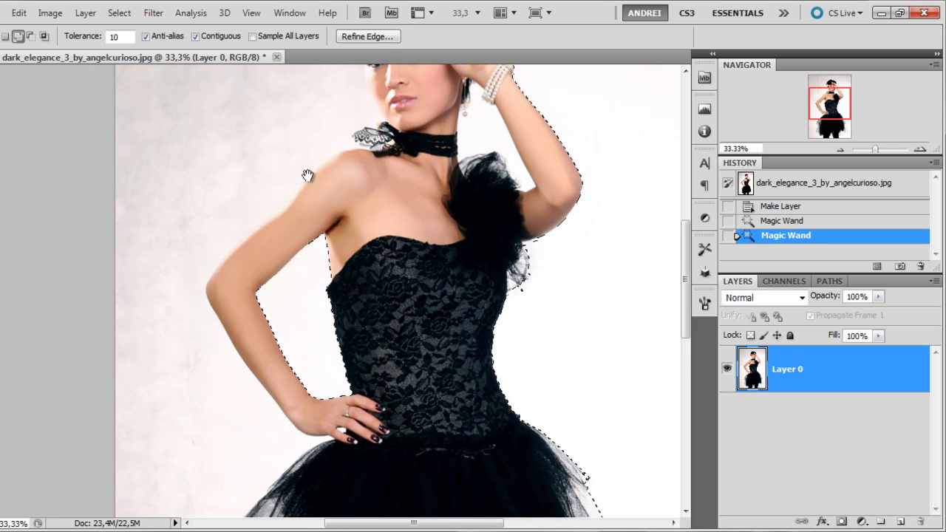
Step: Add the background around the bent arm and shoulder, the gap beside the neck, and the area near the head to the selection
key(space)
drag(304, 177, 293, 274)
shift+click(225, 230)
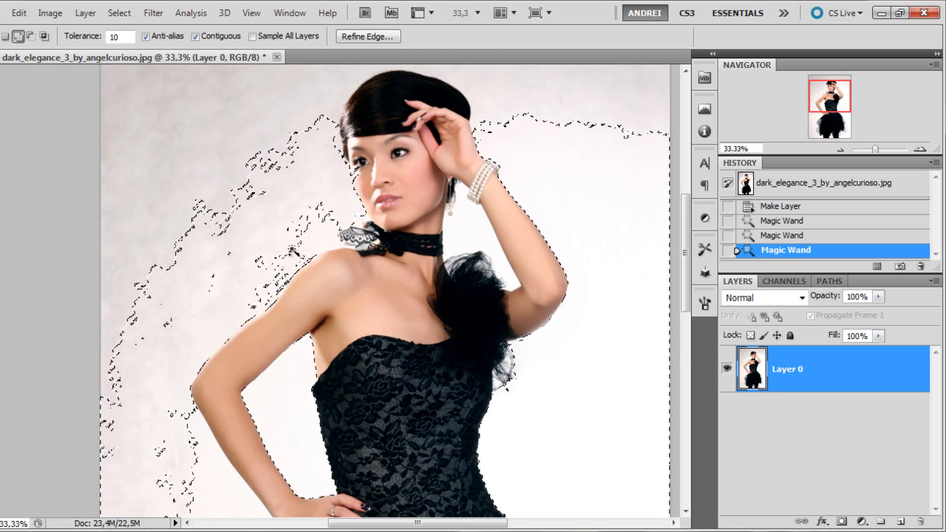
shift+click(303, 242)
shift+click(456, 209)
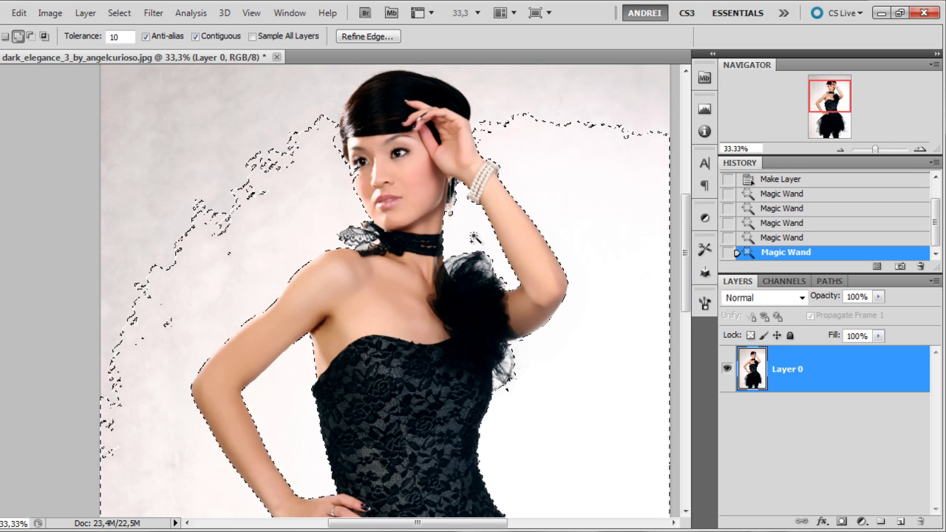
key(space)
drag(456, 209, 459, 294)
shift+click(460, 295)
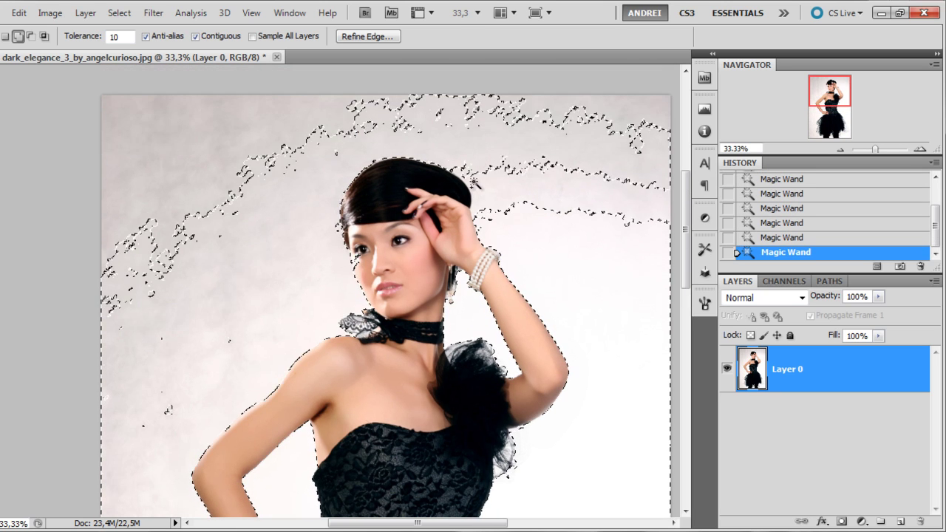
Step: Add the remaining background patches above the head and in the photo's upper corners to the selection
shift+click(623, 212)
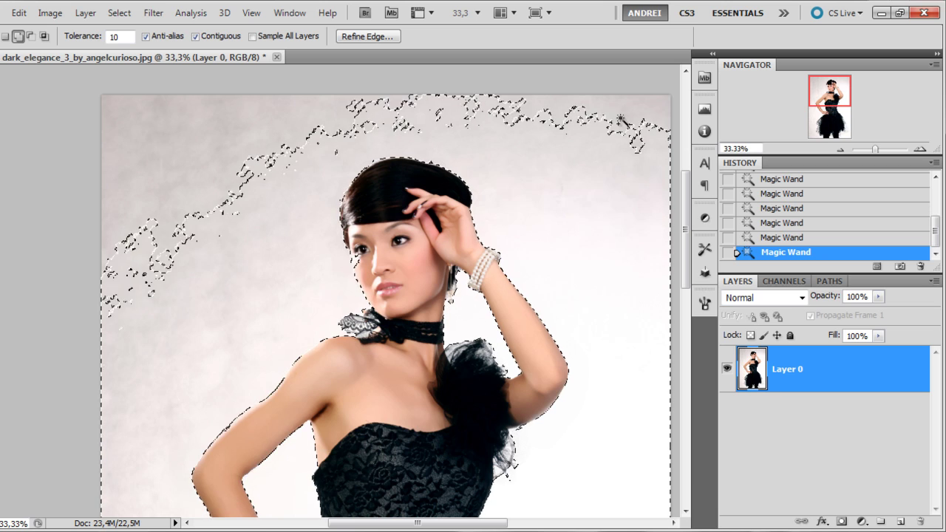
shift+click(611, 151)
shift+click(254, 152)
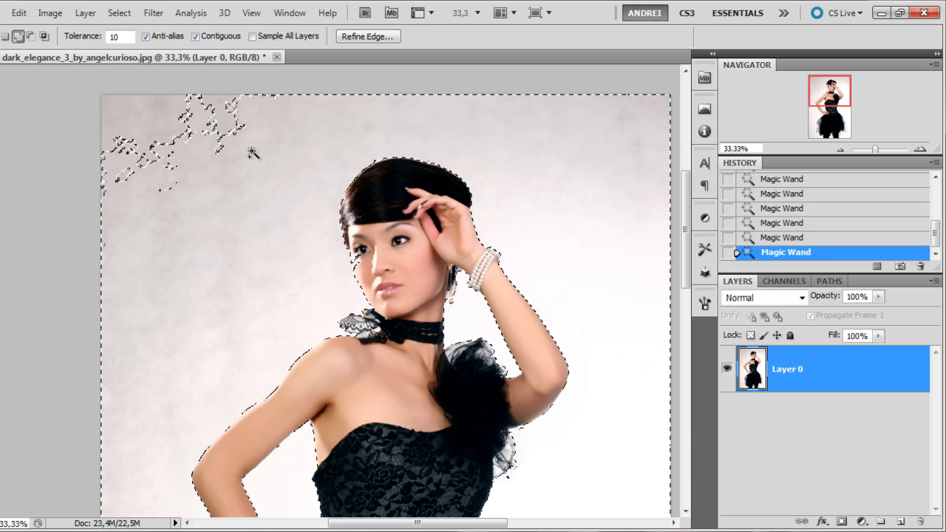
shift+click(181, 118)
shift+click(161, 118)
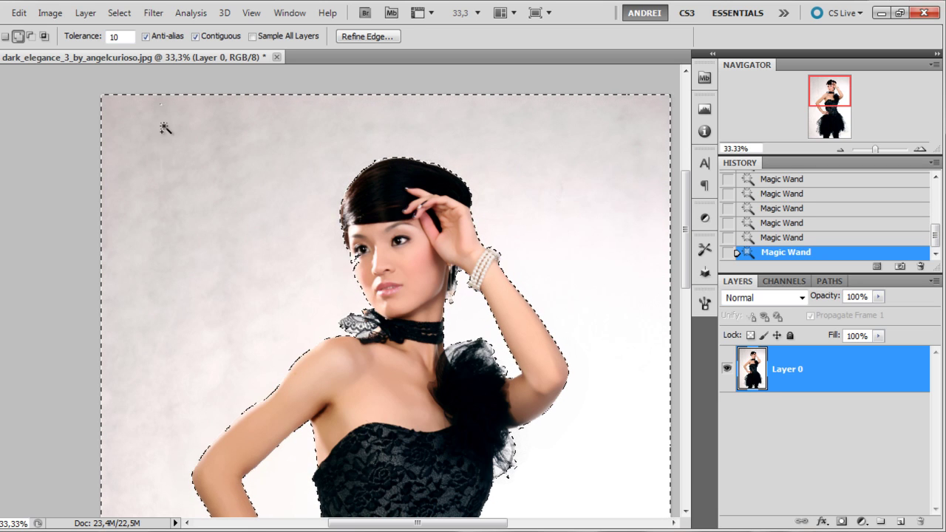
Step: Add the small white gap between the fingers of the hand on the hip to the selection
drag(264, 255, 211, 127)
drag(402, 396, 510, 236)
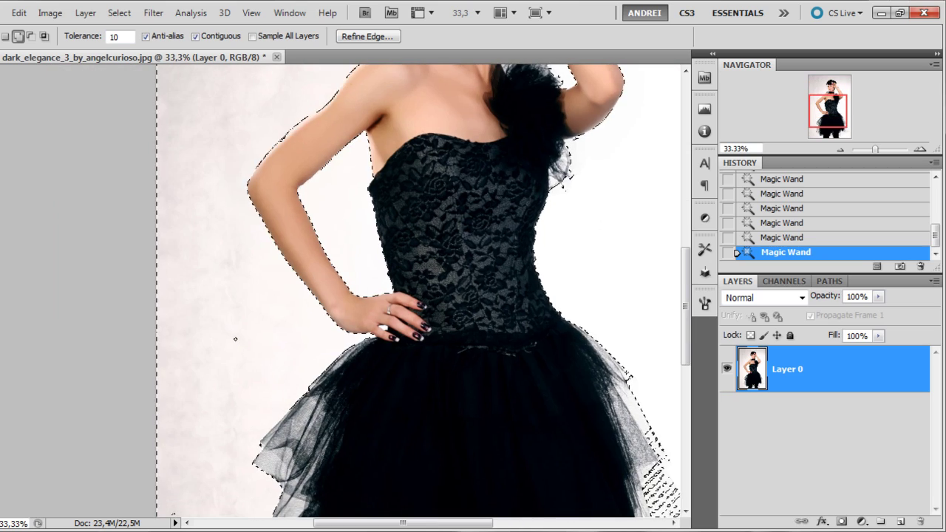
scroll(394, 323, up, 6)
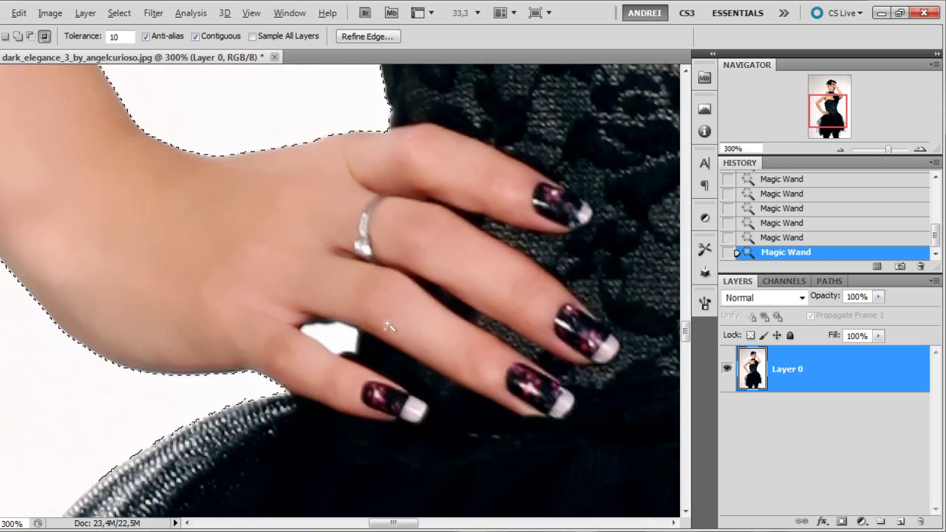
shift+click(309, 344)
Step: Add a layer mask to Layer 0 from the selection and invert it so only the woman shows
scroll(309, 345, down, 7)
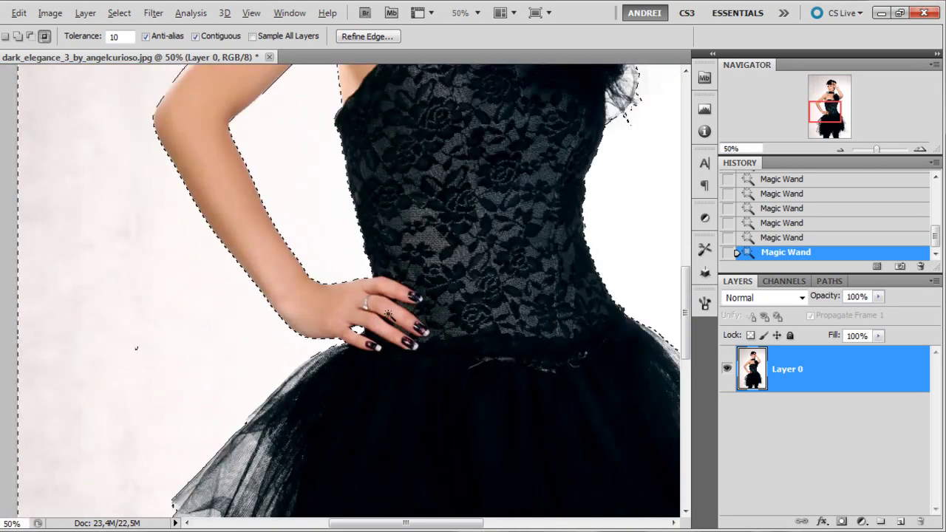
scroll(532, 333, up, 5)
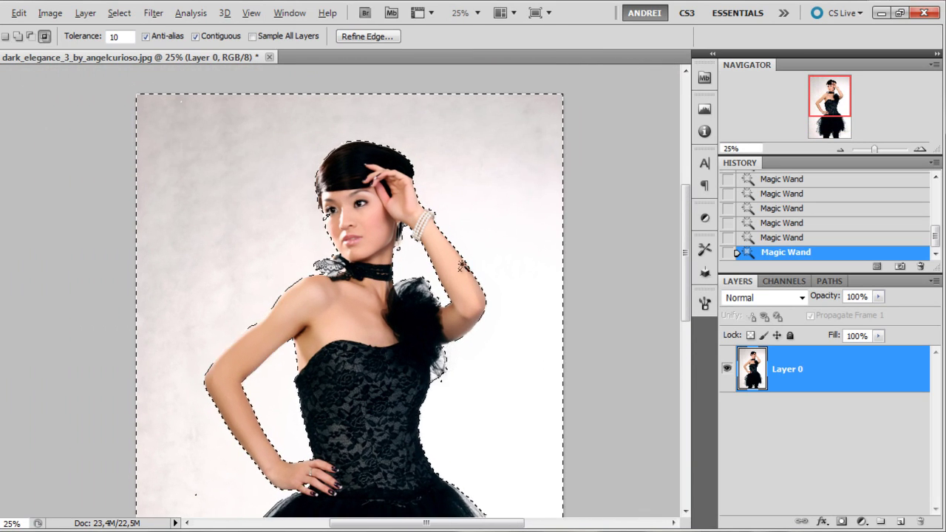
scroll(458, 271, up, 2)
drag(457, 270, 531, 324)
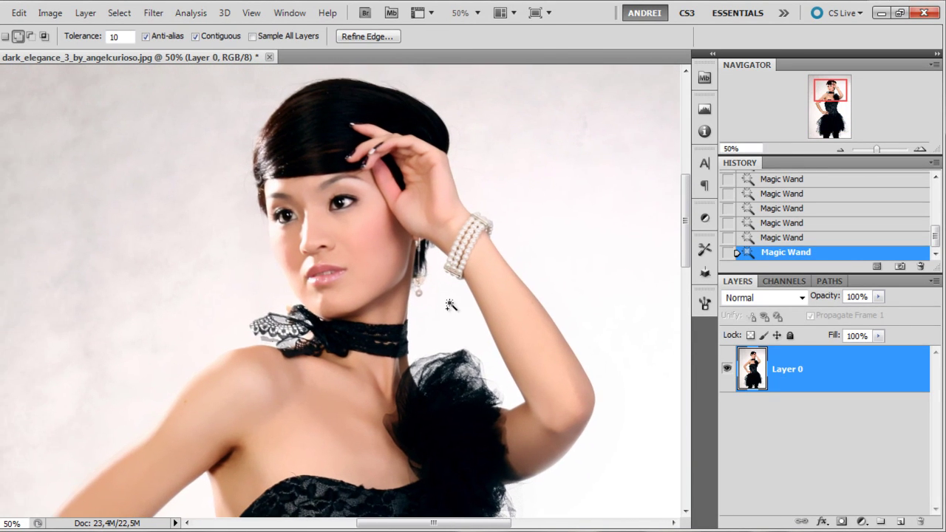
click(842, 522)
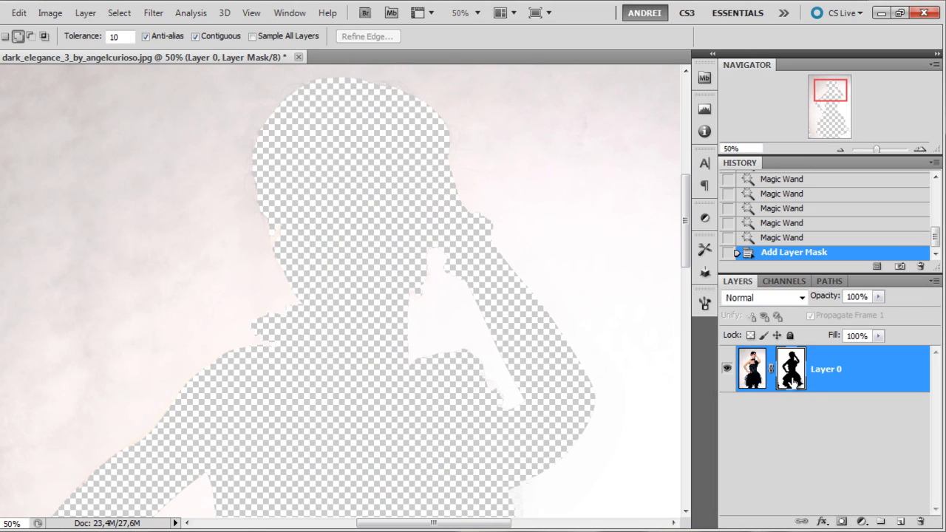
key(ctrl+i)
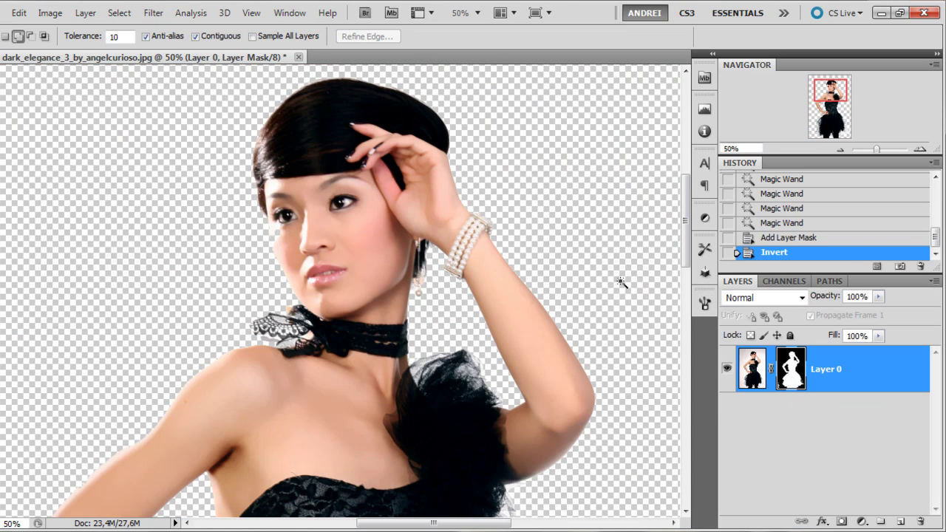
Step: Restore the missing skin below the eye by painting on the layer mask with a 31 px brush at 0% hardness
key(b)
scroll(377, 191, up, 5)
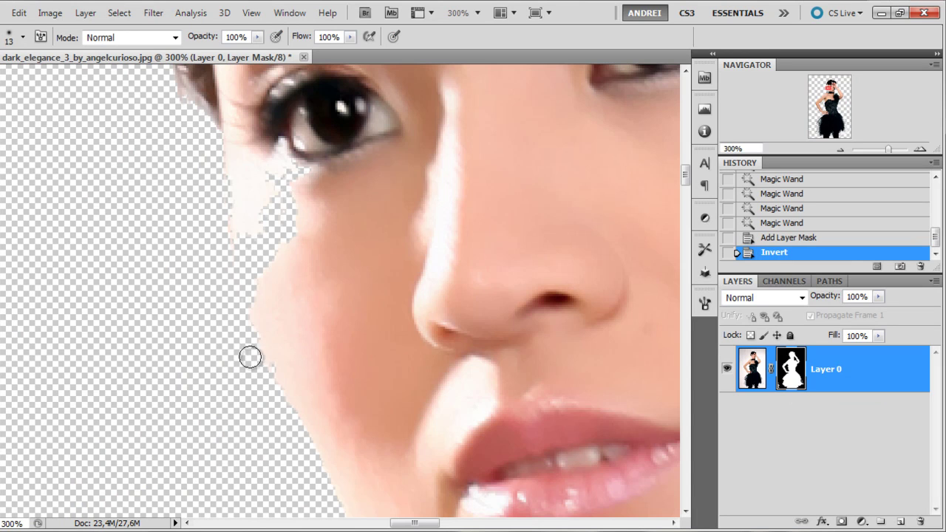
scroll(294, 264, down, 2)
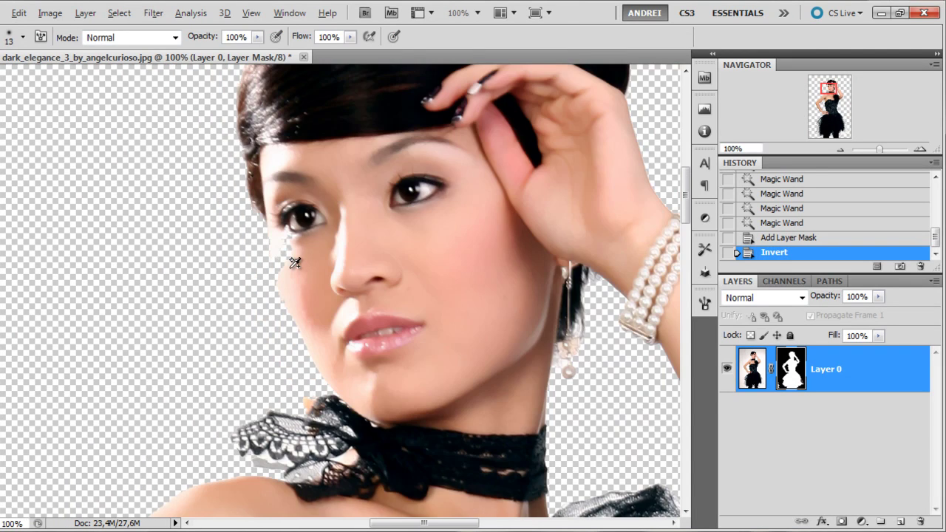
scroll(295, 226, up, 1)
right_click(275, 222)
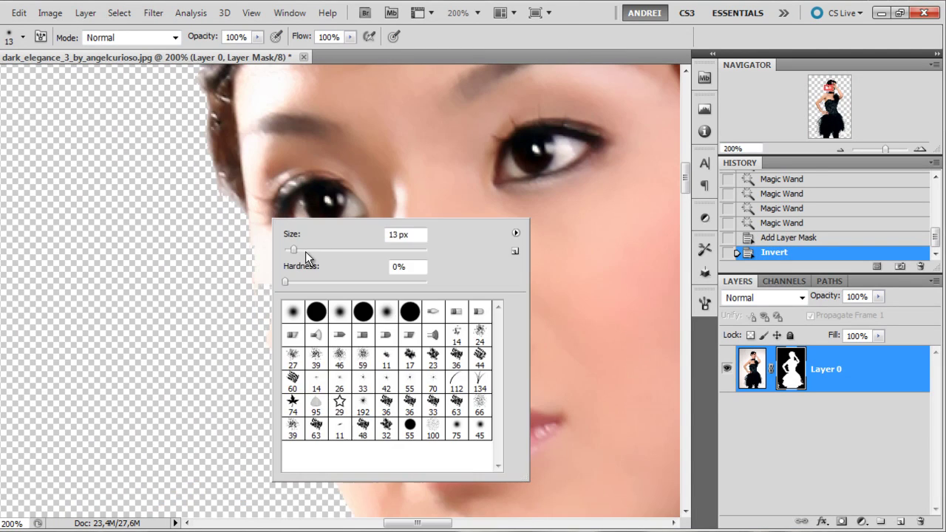
key(Return)
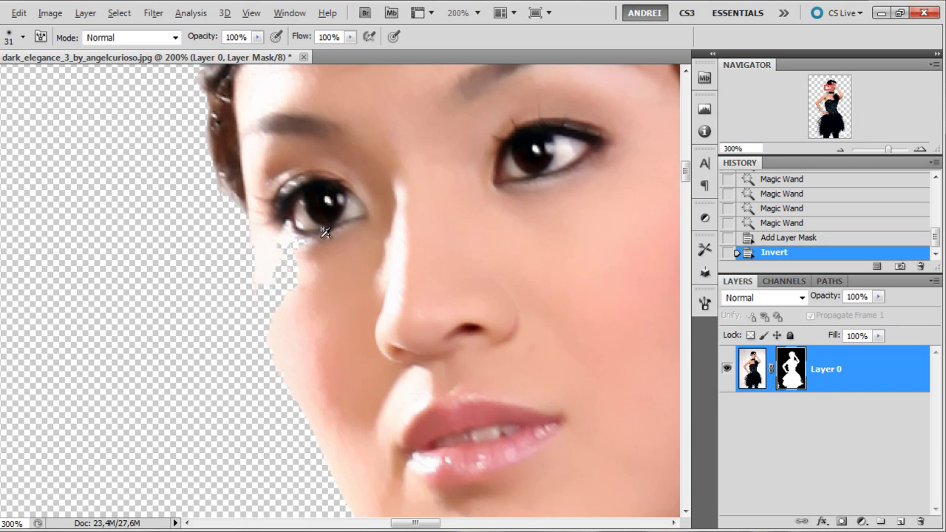
scroll(319, 239, up, 1)
mouse_move(292, 299)
mouse_down()
mouse_move(260, 353)
mouse_move(288, 413)
mouse_move(252, 263)
mouse_move(294, 252)
mouse_up()
Step: Set the brush to 19 px and 100% hardness and restore the cheek's outer edge on the layer mask
right_click(318, 242)
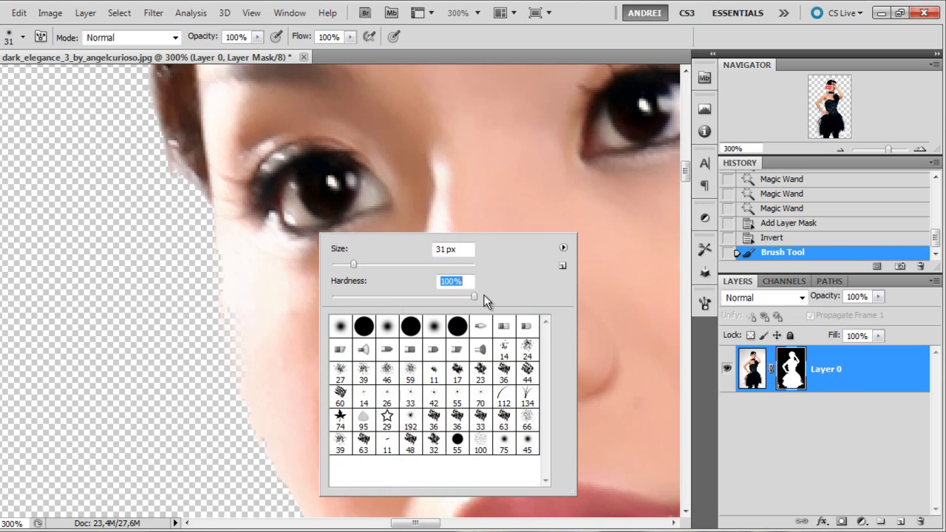
click(451, 297)
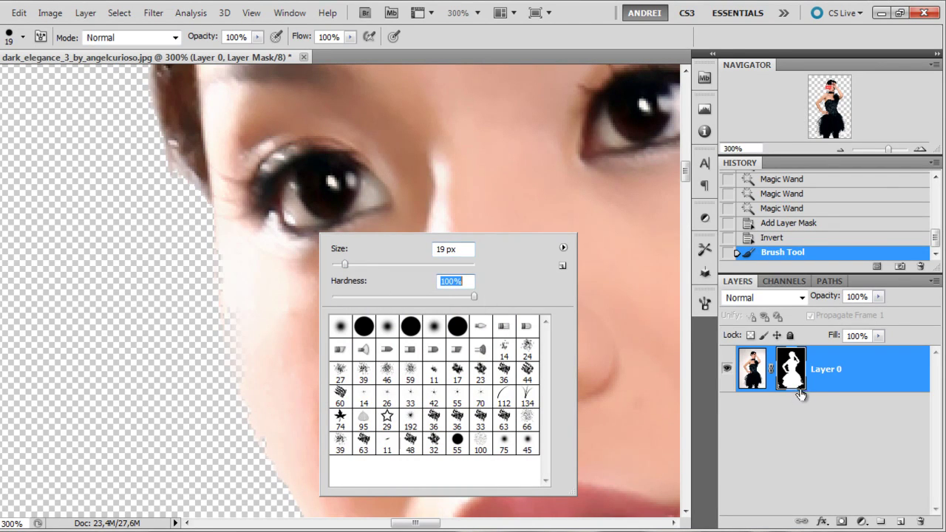
key(Return)
drag(260, 332, 242, 278)
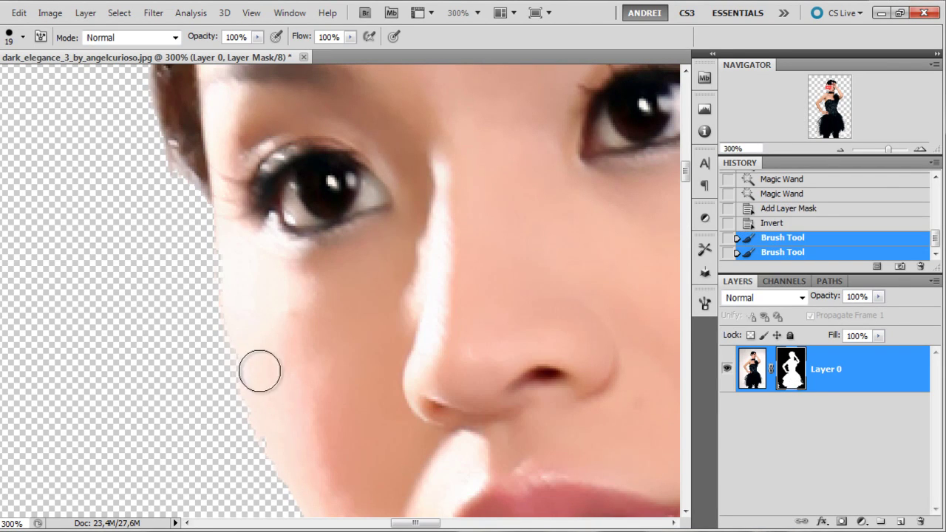
mouse_move(260, 371)
mouse_down()
mouse_move(270, 390)
mouse_move(302, 264)
mouse_up()
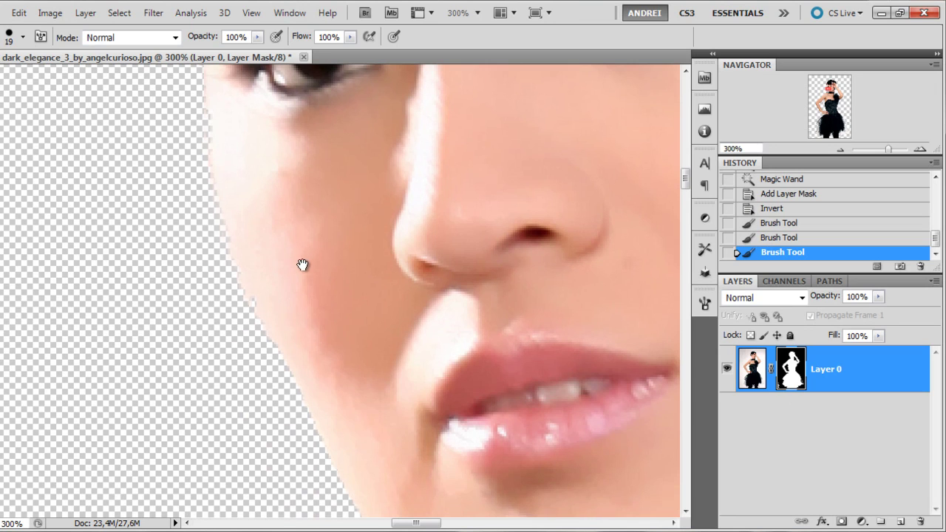
Step: Paint back the rest of the cheek edge on the mask, comparing the result with the mask temporarily disabled
click(367, 371)
shift+click(786, 376)
shift+click(787, 376)
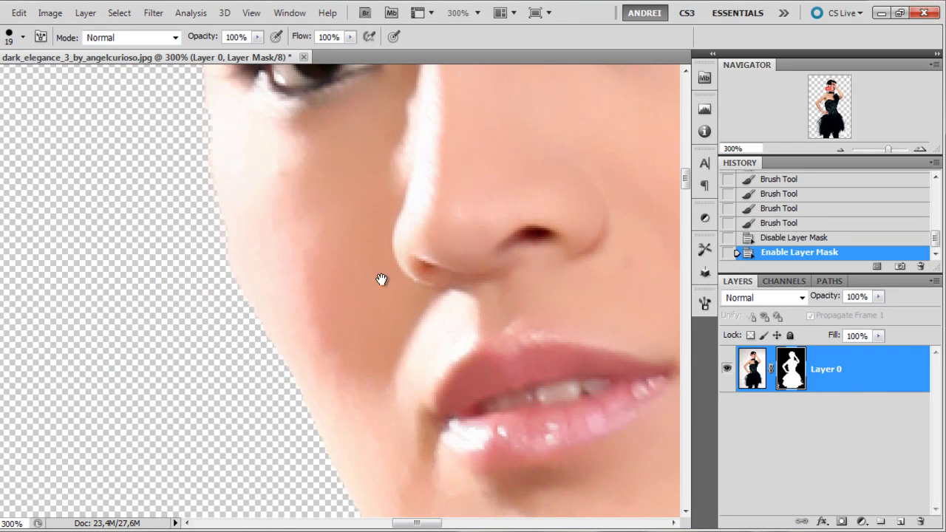
drag(381, 280, 359, 175)
drag(227, 146, 312, 298)
Step: Examine the cut-out edges around the face, hair and raised arm
key(ctrl+minus)
key(ctrl+minus)
key(ctrl+minus)
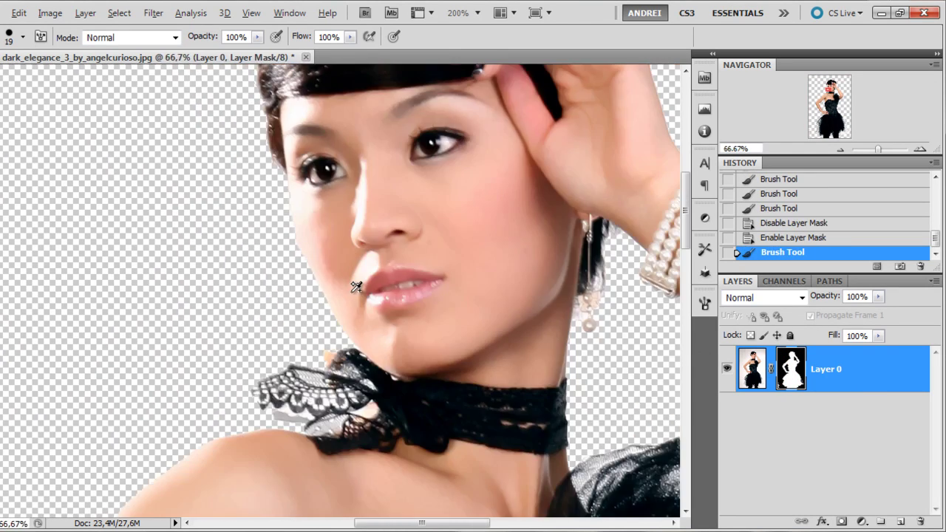
key(ctrl+minus)
key(ctrl+minus)
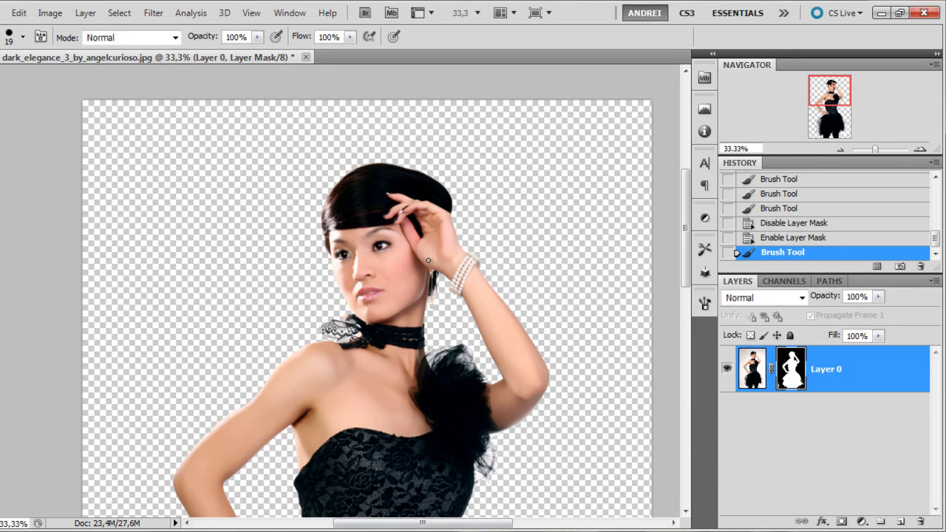
scroll(466, 235, up, 1)
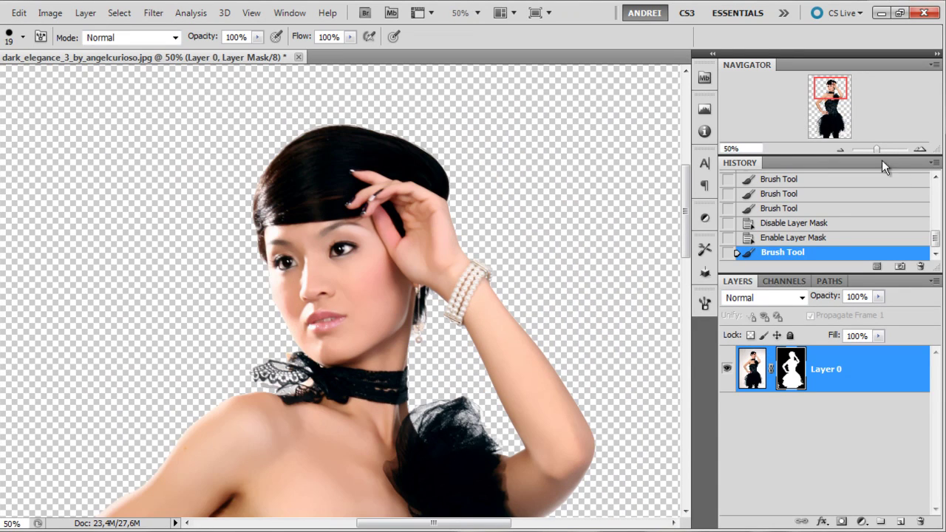
scroll(536, 318, up, 7)
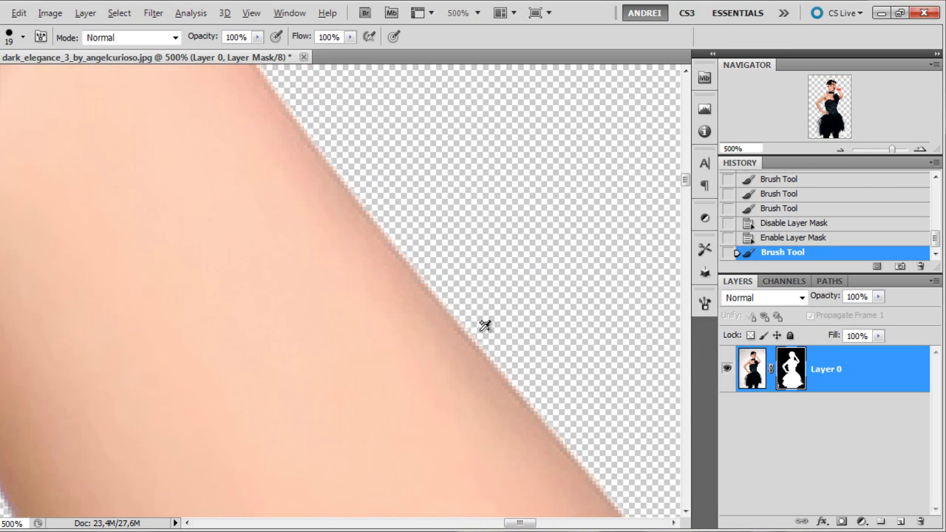
scroll(369, 283, down, 5)
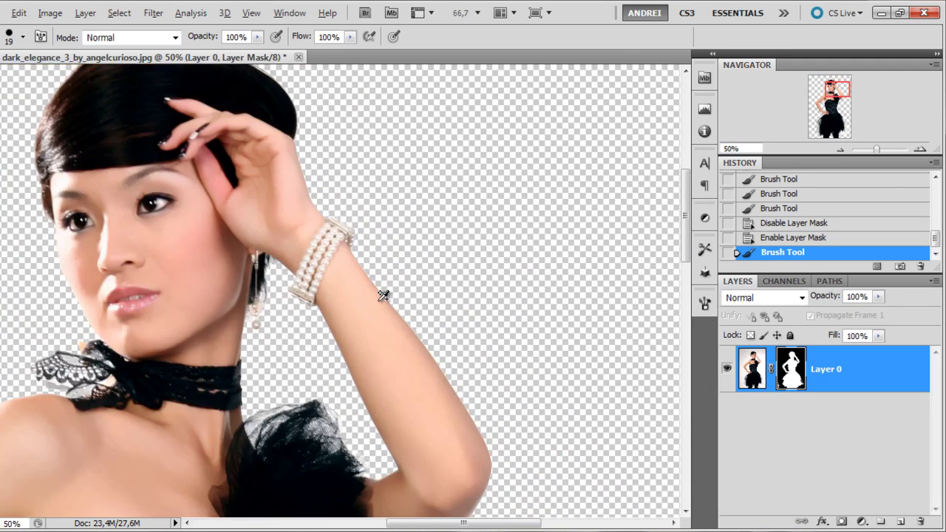
scroll(383, 293, down, 2)
scroll(291, 267, up, 1)
drag(284, 264, 311, 279)
scroll(311, 279, down, 2)
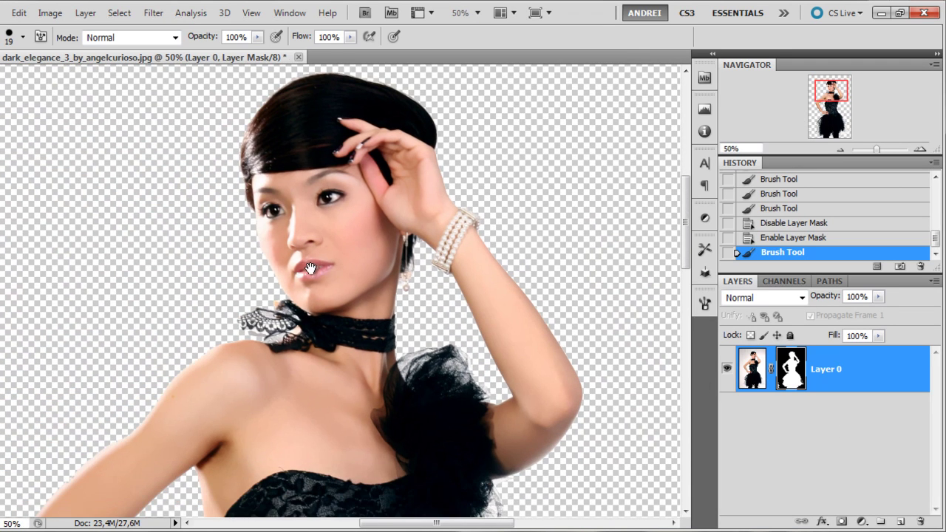
Step: Load Layer 0's mask as a selection around the woman
ctrl+click(792, 368)
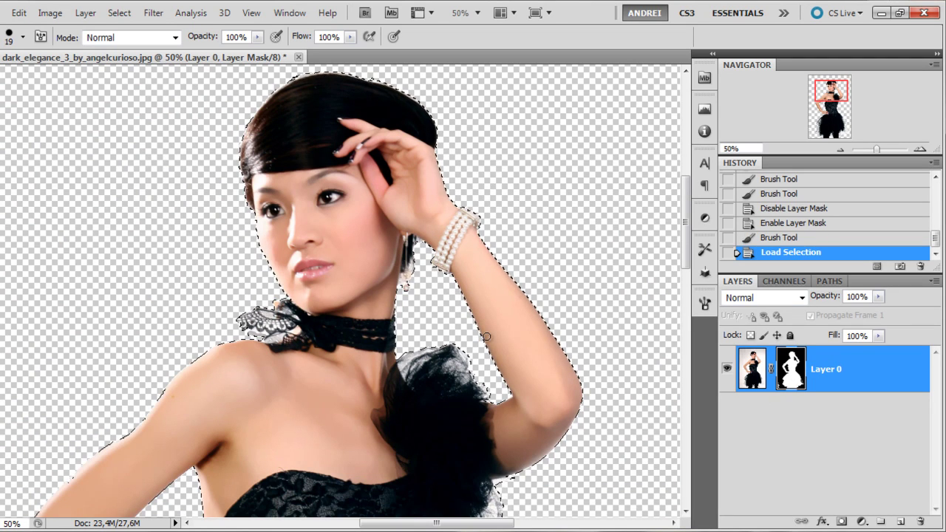
Step: Start Refine Edge on the loaded selection and set Shift Edge to -16%
drag(383, 283, 406, 341)
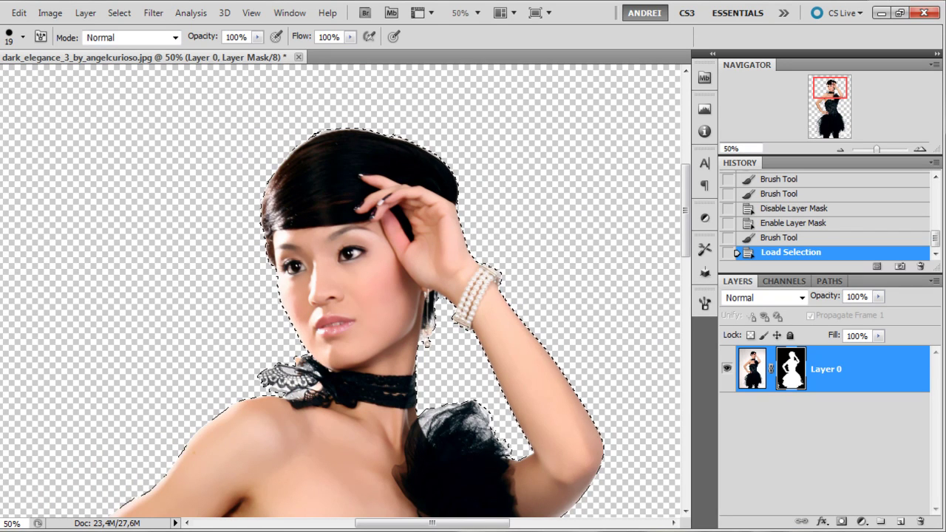
key(m)
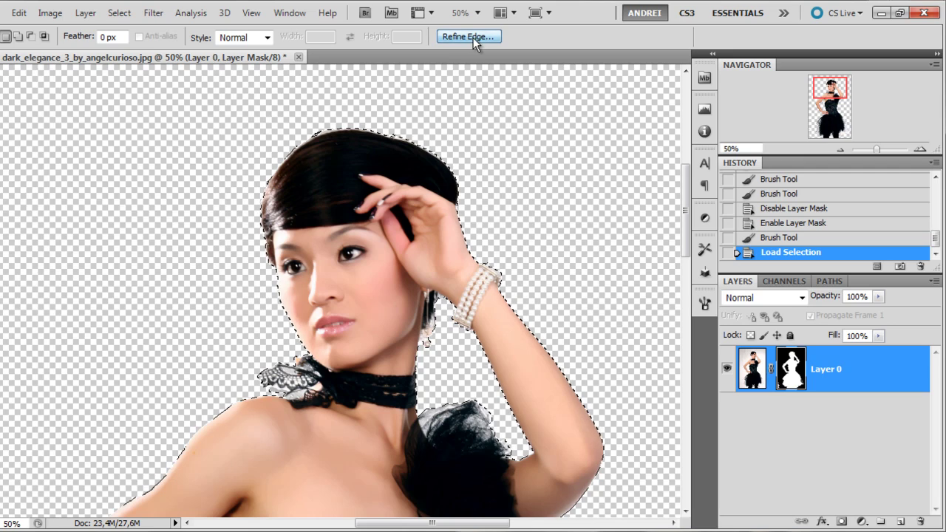
click(473, 37)
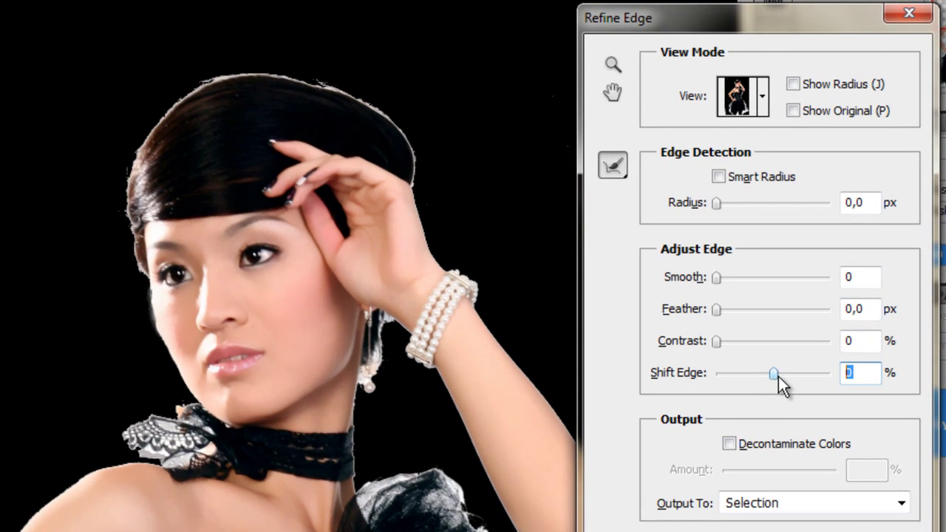
key(Down)
key(Down)
key(Down)
key(Down)
key(Down)
key(Down)
key(Down)
key(Down)
key(Down)
key(Down)
key(Down)
key(Down)
key(Down)
key(Down)
key(Down)
key(Down)
key(Down)
key(Down)
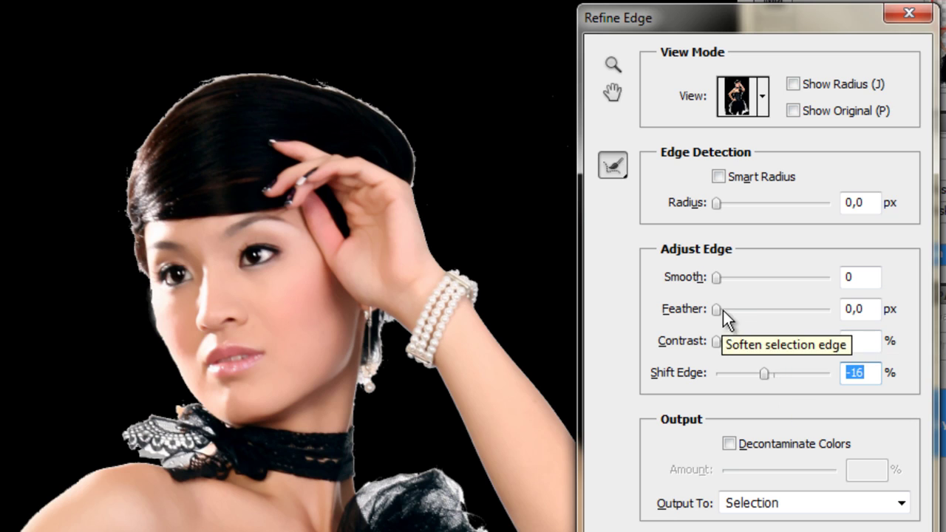
Step: Soften the selection edge with a Feather of 1.5 px
click(873, 313)
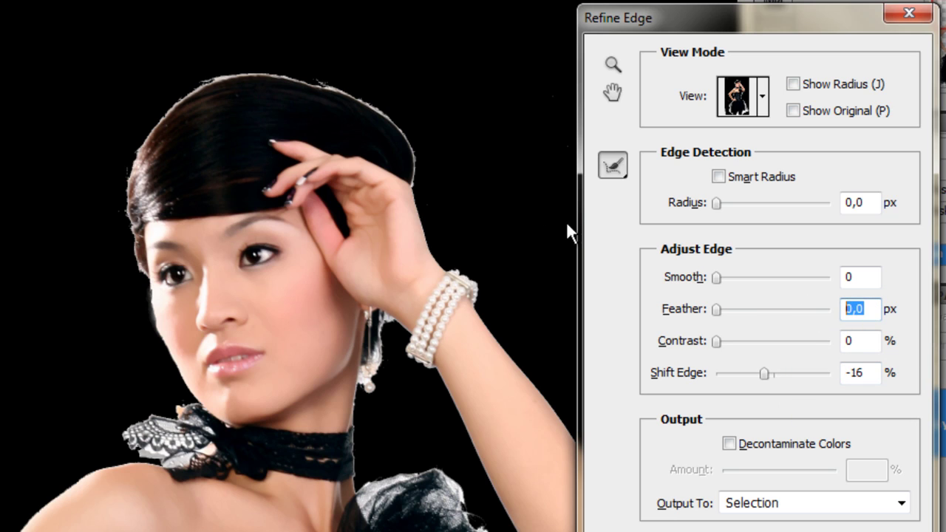
key(Up)
key(Up)
key(Up)
key(Up)
key(Up)
key(Up)
key(Up)
key(Up)
key(Up)
key(Up)
key(Up)
key(Up)
key(Up)
key(Up)
key(Up)
key(Up)
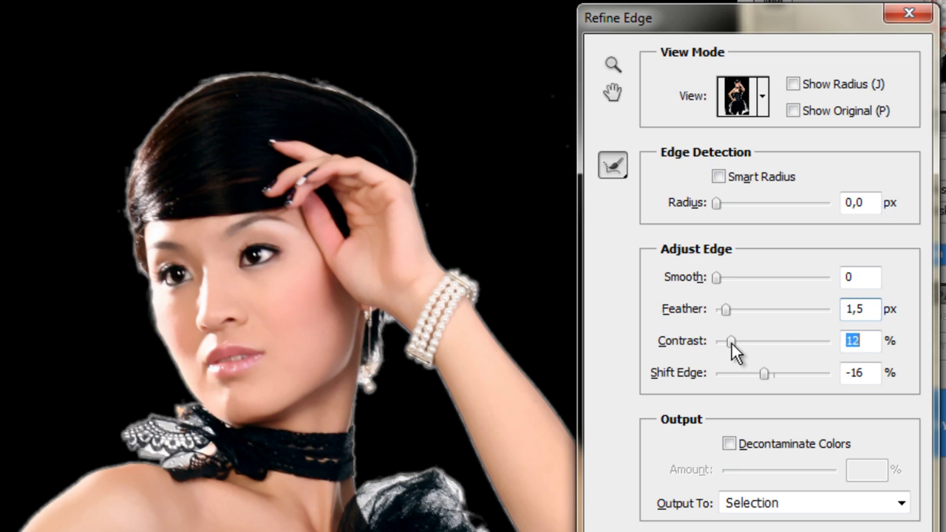
Step: Tighten the refined edge with Contrast 46%, Shift Edge -21% and Feather 2.5 px
mouse_move(745, 344)
mouse_down()
mouse_move(732, 339)
mouse_move(759, 342)
mouse_up()
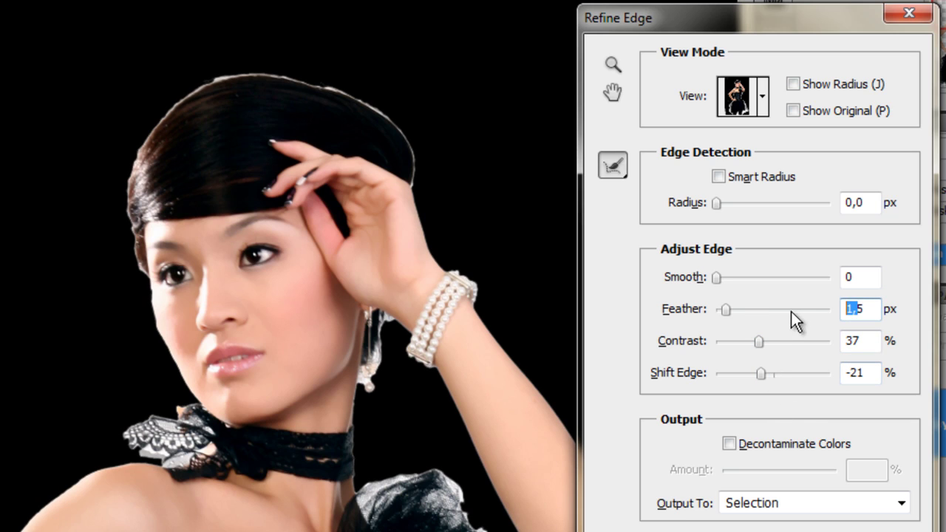
key(Up)
key(Up)
key(Up)
key(Up)
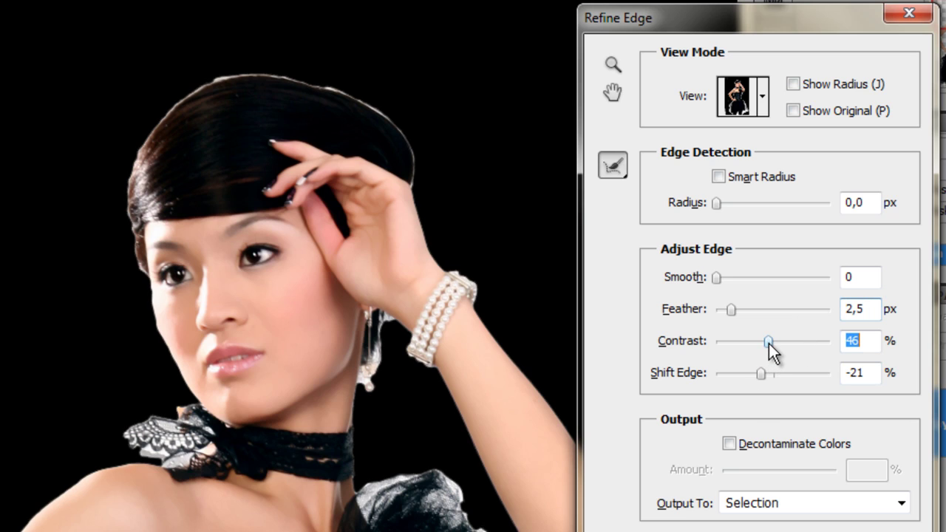
click(768, 342)
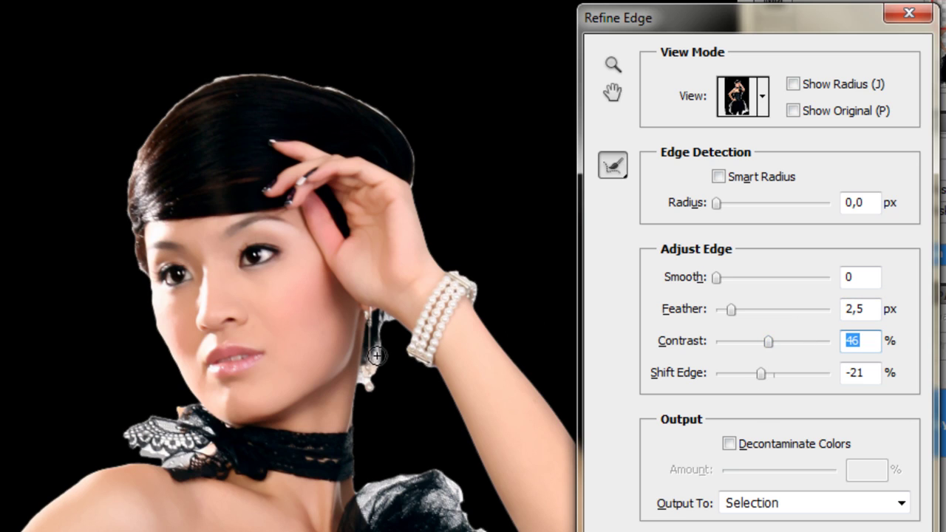
Step: Check the refined edges along the figure and output the Refine Edge result to Layer 0's layer mask
drag(375, 396, 349, 195)
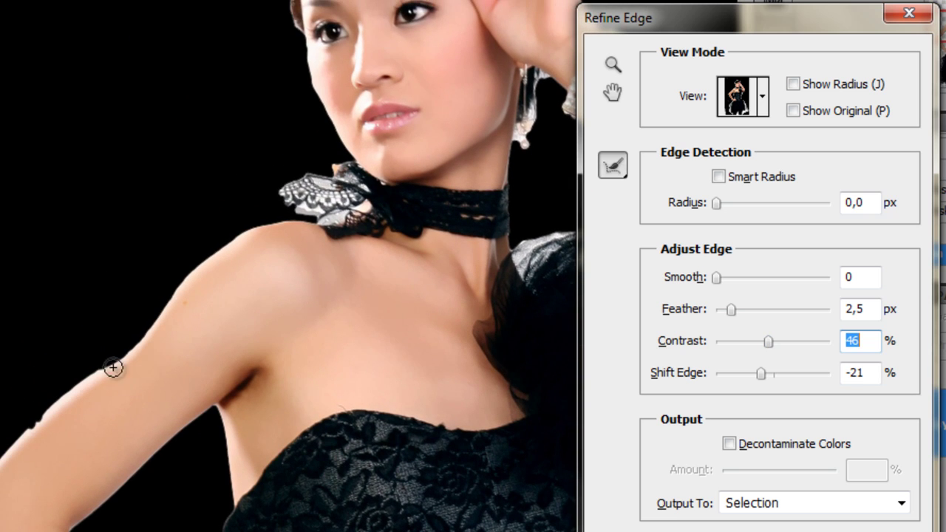
drag(313, 443, 459, 213)
drag(403, 469, 206, 269)
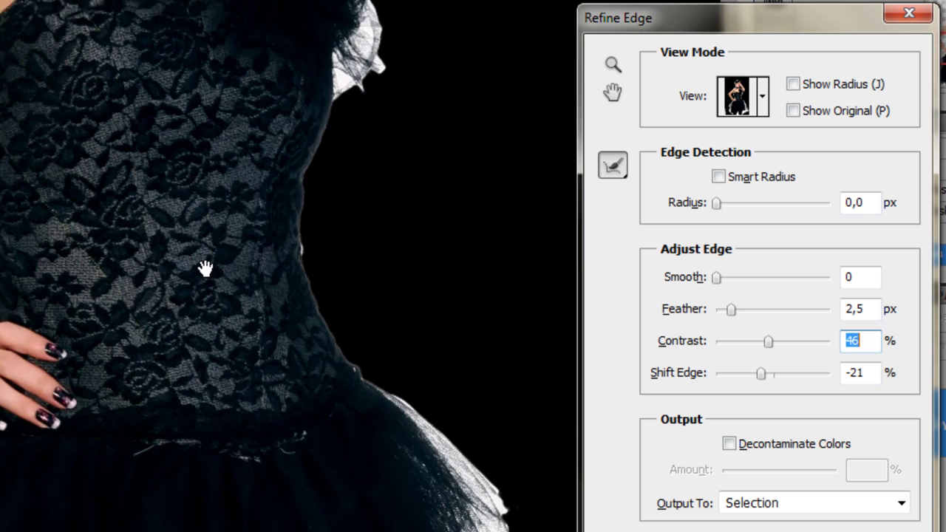
drag(114, 399, 253, 504)
drag(313, 167, 332, 513)
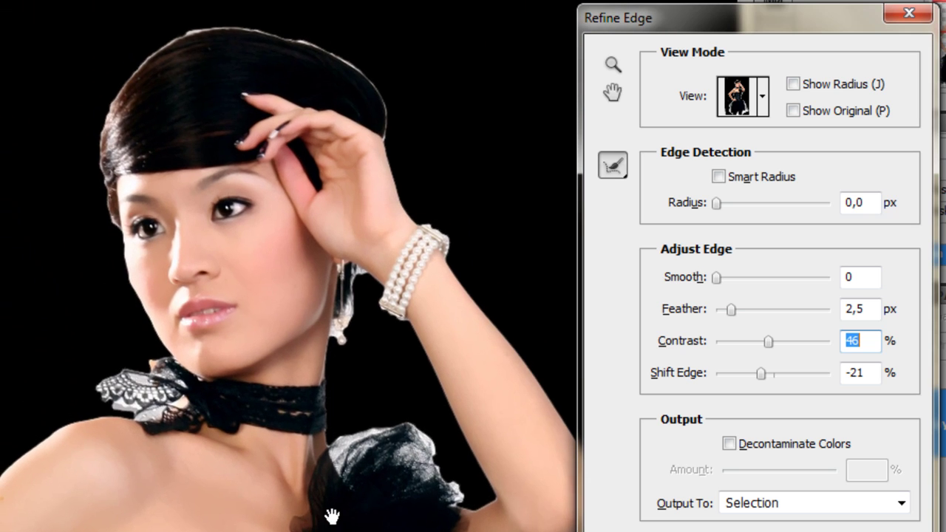
drag(361, 421, 354, 389)
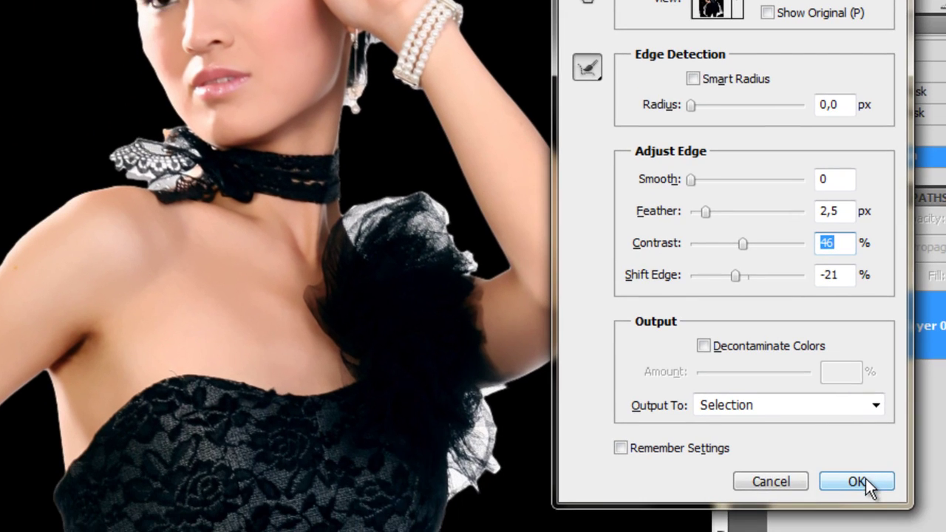
click(779, 501)
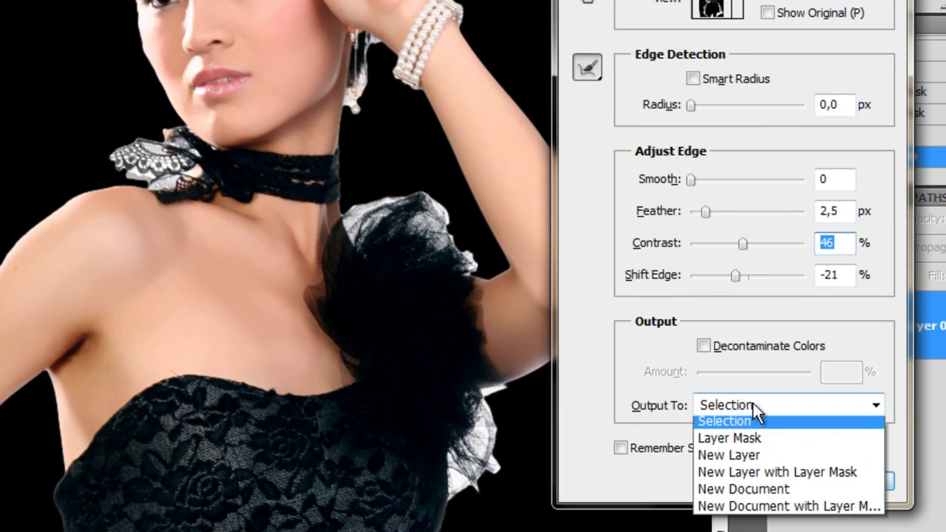
click(754, 444)
click(861, 483)
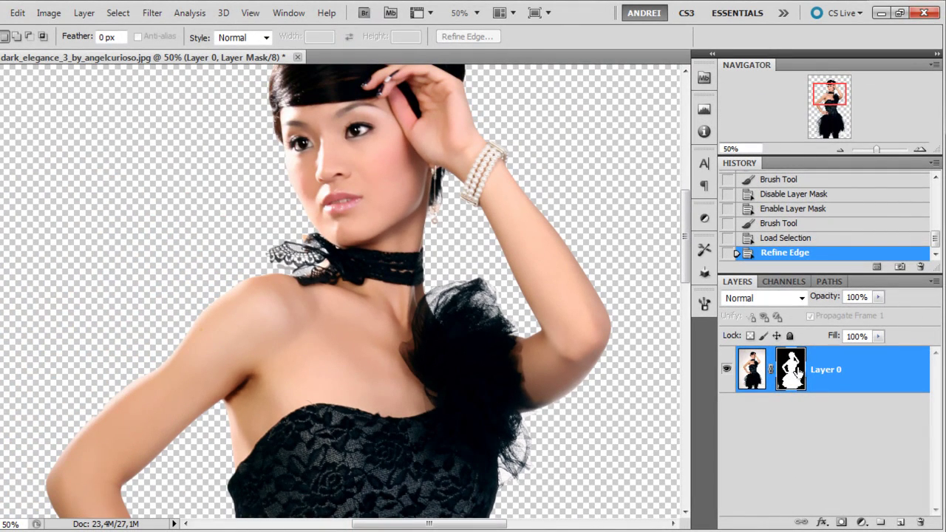
Step: Add a new layer beneath Layer 0 and delete it again
drag(444, 348, 636, 253)
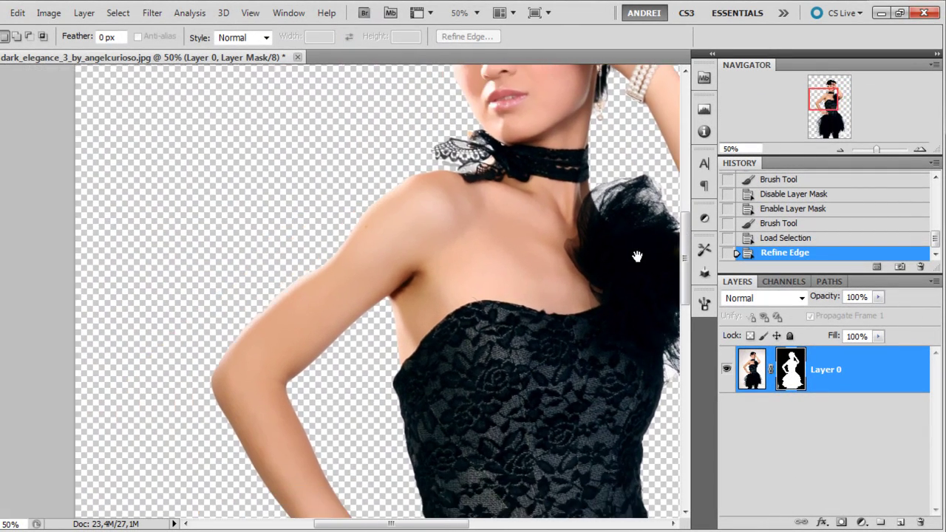
ctrl+click(901, 523)
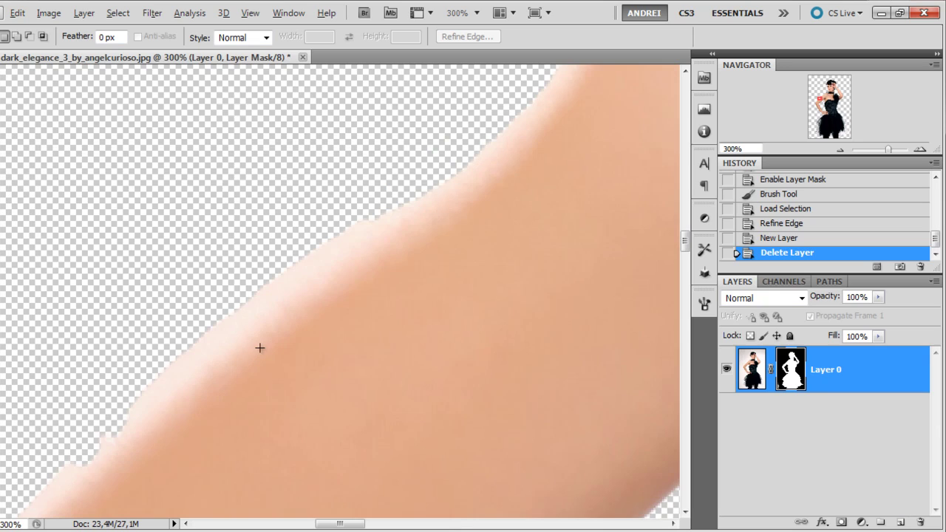
Step: Compare the notched upper-arm edge with the mask temporarily disabled, and set the brush size to 11 px
key(ctrl+plus)
drag(259, 348, 416, 323)
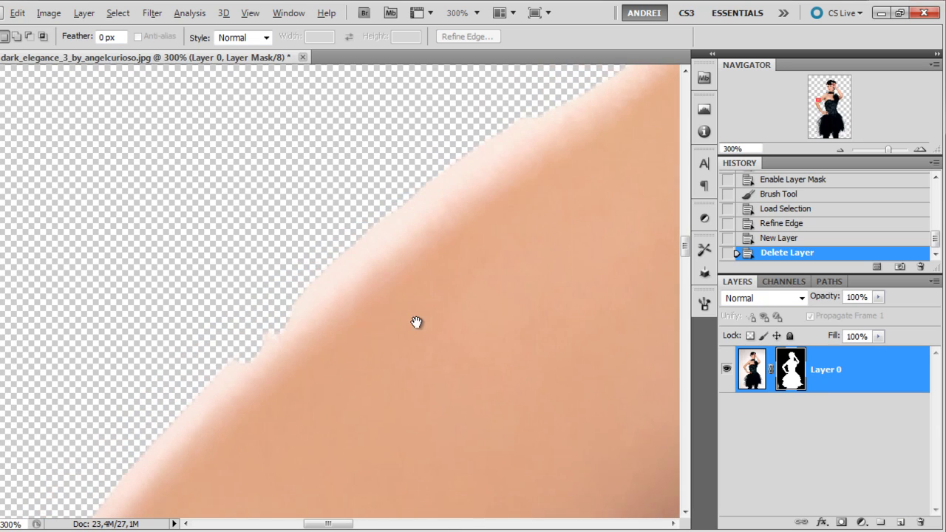
key(ctrl+plus)
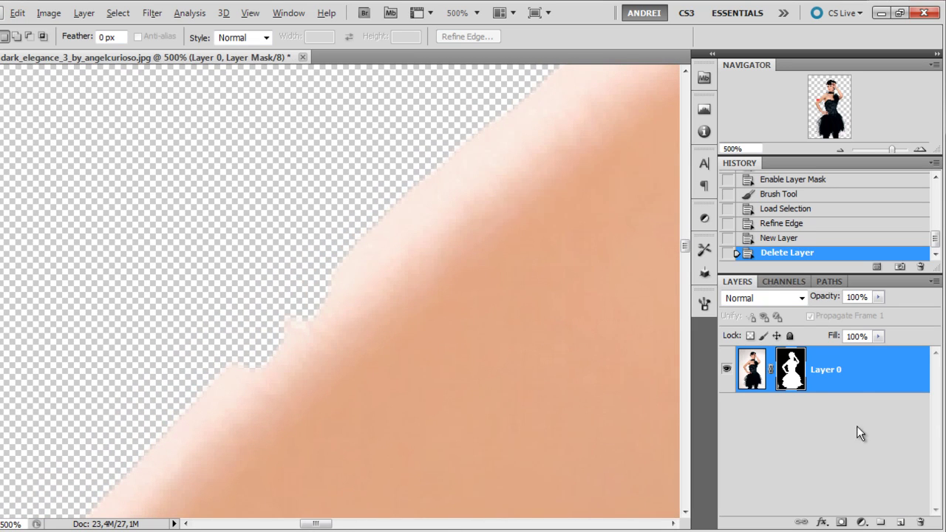
shift+click(797, 374)
shift+click(796, 374)
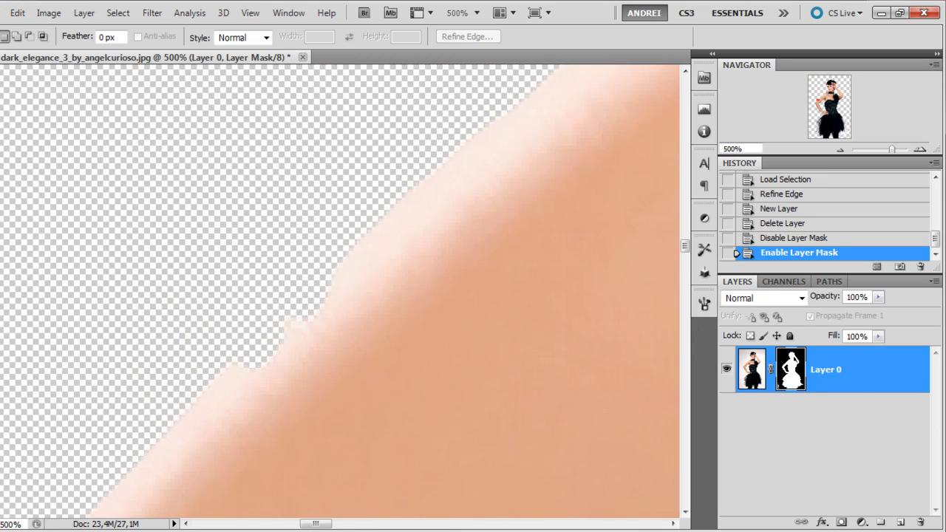
key(b)
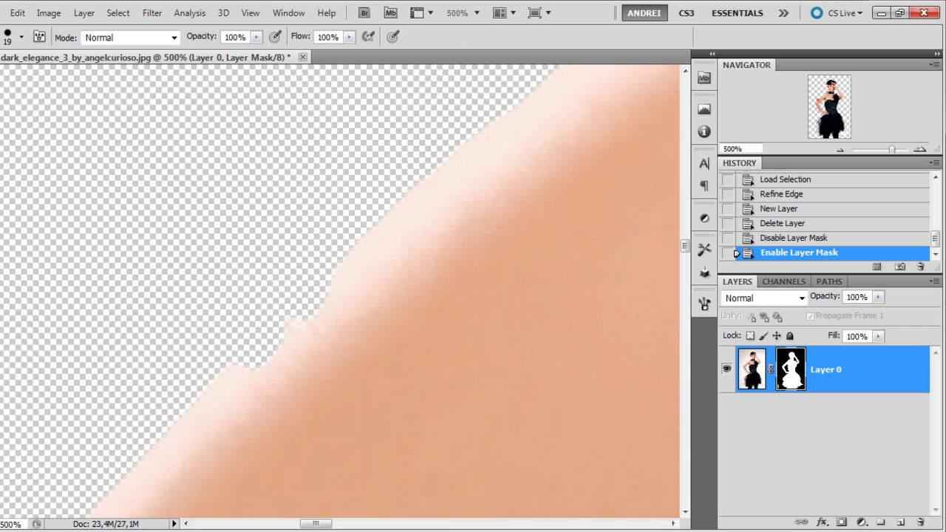
right_click(502, 260)
text(11)
key(Return)
key(z)
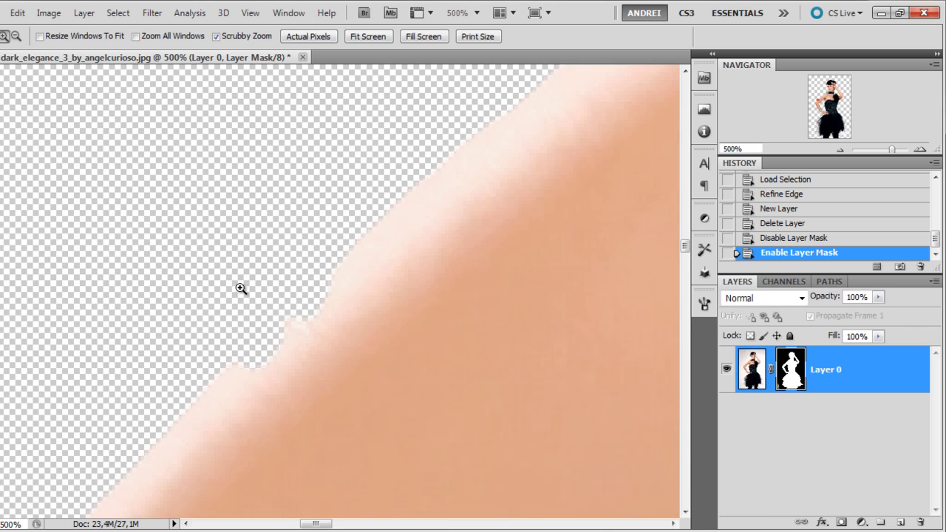
key(b)
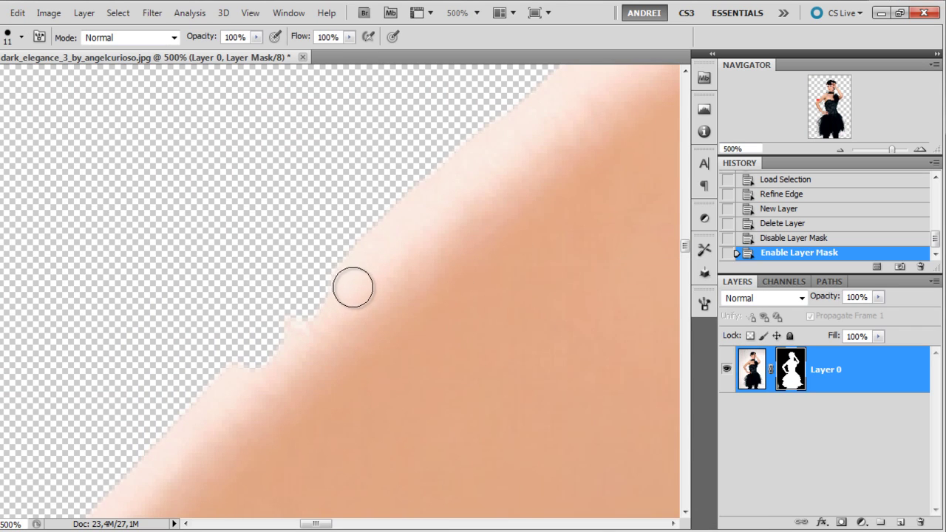
Step: Paint back the missing notches along the upper arm's outer edge on the layer mask
click(269, 380)
drag(237, 382, 312, 301)
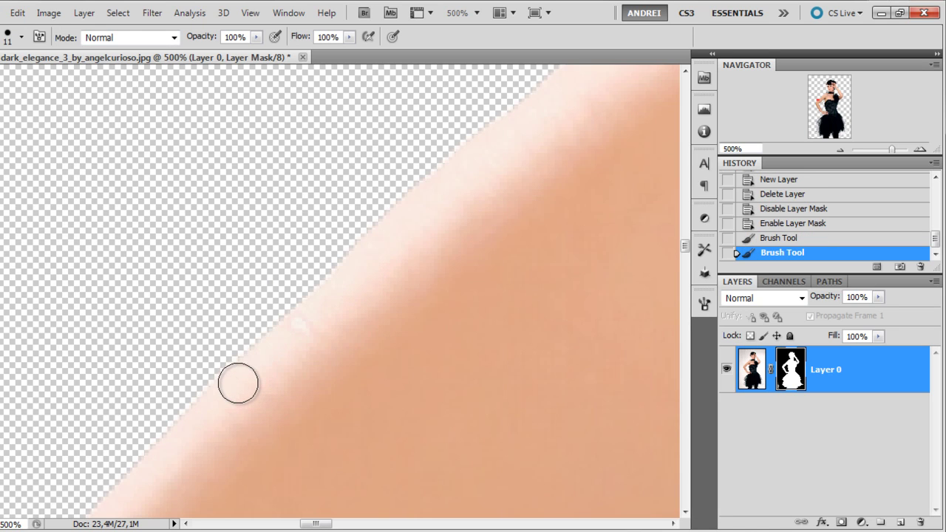
drag(325, 333, 301, 373)
click(300, 374)
Step: Enlarge the brush to 215 px and hide the legs and lower part of the skirt on the layer mask
scroll(428, 270, down, 10)
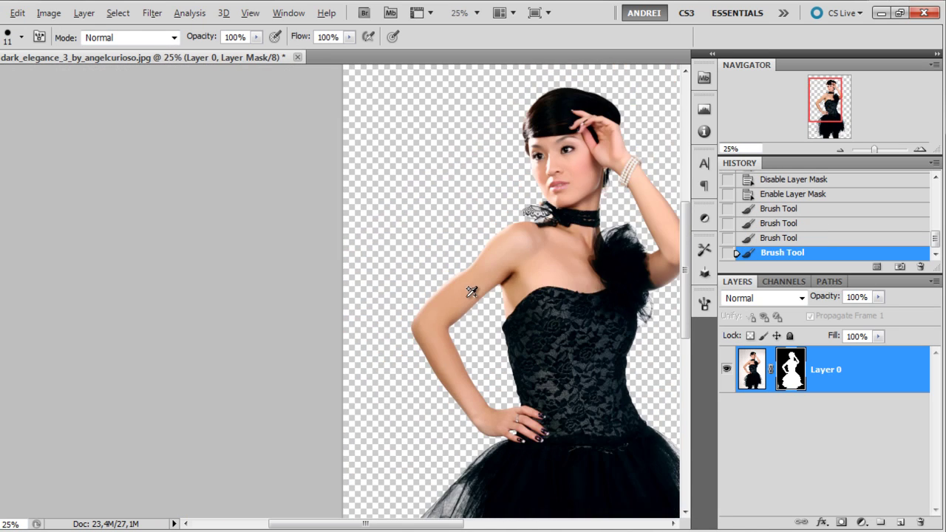
scroll(456, 298, up, 1)
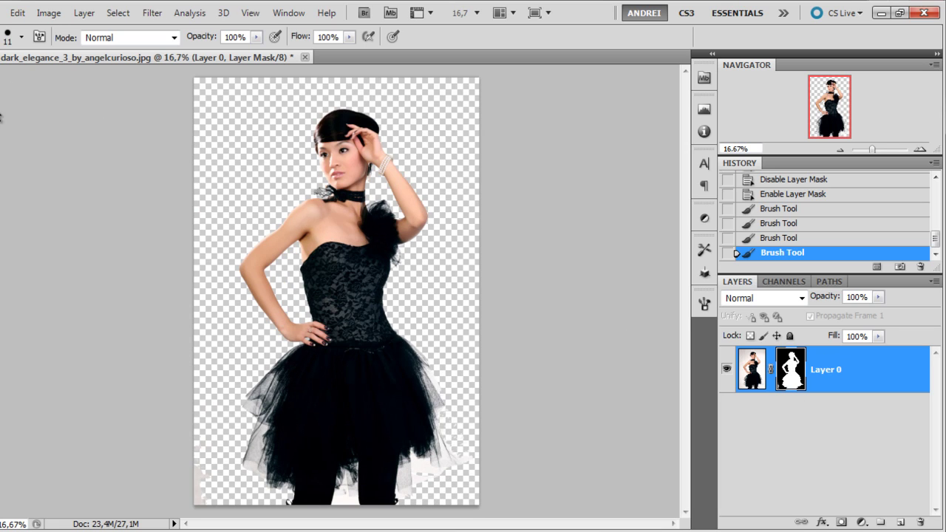
right_click(319, 266)
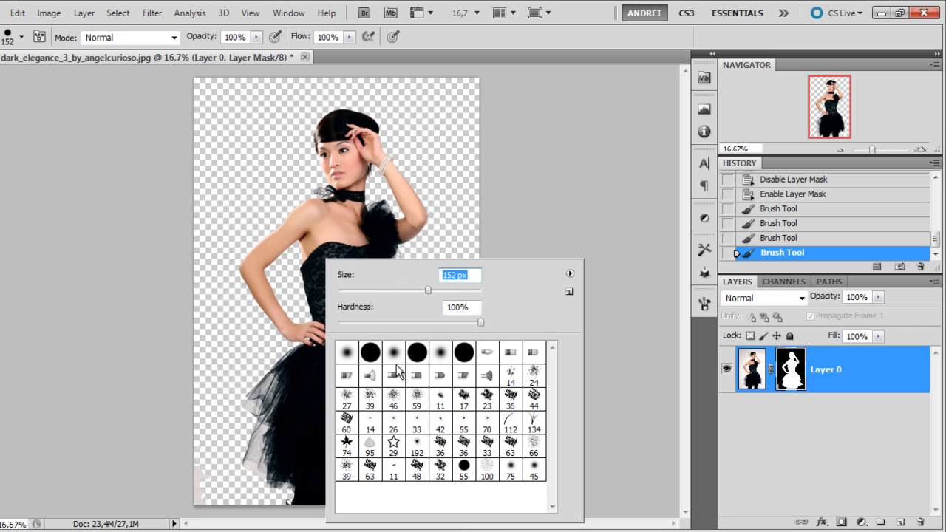
key(Return)
mouse_move(295, 503)
mouse_down()
mouse_move(460, 484)
mouse_move(370, 454)
mouse_move(440, 411)
mouse_up()
mouse_move(498, 397)
mouse_down()
mouse_move(458, 386)
mouse_move(443, 362)
mouse_up()
key(ctrl+plus)
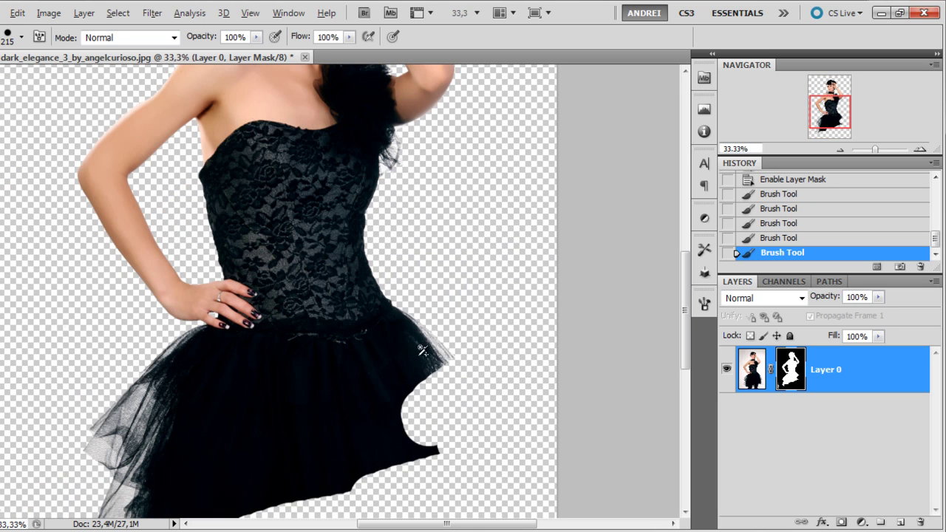
Step: Mask out the skirt's flared sides and remaining tulle below the waist
mouse_move(433, 307)
mouse_down()
mouse_move(500, 448)
mouse_move(84, 496)
mouse_move(348, 433)
mouse_move(173, 496)
mouse_move(246, 433)
mouse_move(239, 412)
mouse_up()
scroll(348, 433, down, 3)
scroll(348, 433, left, 3)
scroll(162, 314, down, 3)
scroll(346, 284, up, 5)
scroll(346, 285, right, 2)
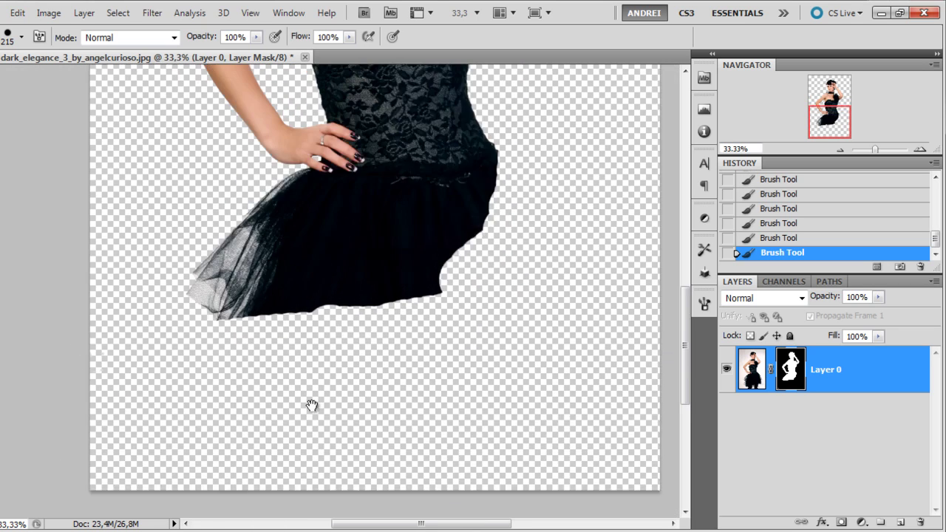
mouse_move(170, 343)
mouse_down()
mouse_move(256, 359)
mouse_move(256, 391)
mouse_move(444, 391)
mouse_move(493, 338)
mouse_move(265, 393)
mouse_move(415, 367)
mouse_move(205, 349)
mouse_move(189, 303)
mouse_move(388, 385)
mouse_move(224, 301)
mouse_move(232, 281)
mouse_move(470, 343)
mouse_move(576, 338)
mouse_move(341, 347)
mouse_move(308, 327)
mouse_up()
Step: Set the brush to 48 px and trim the leftover skirt below the hand and waistline on the mask
scroll(346, 274, up, 2)
click(392, 272)
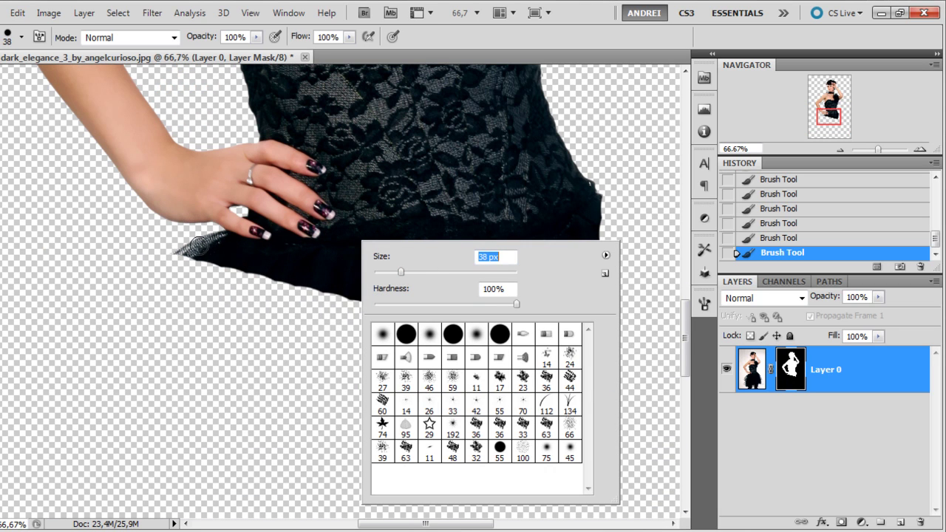
key(bracketright)
mouse_move(220, 242)
mouse_down()
mouse_move(303, 259)
mouse_move(189, 249)
mouse_move(421, 299)
mouse_move(360, 272)
mouse_move(636, 241)
mouse_move(646, 211)
mouse_move(471, 280)
mouse_move(650, 280)
mouse_move(552, 327)
mouse_move(540, 360)
mouse_move(596, 348)
mouse_move(438, 316)
mouse_move(449, 300)
mouse_move(531, 328)
mouse_move(414, 306)
mouse_up()
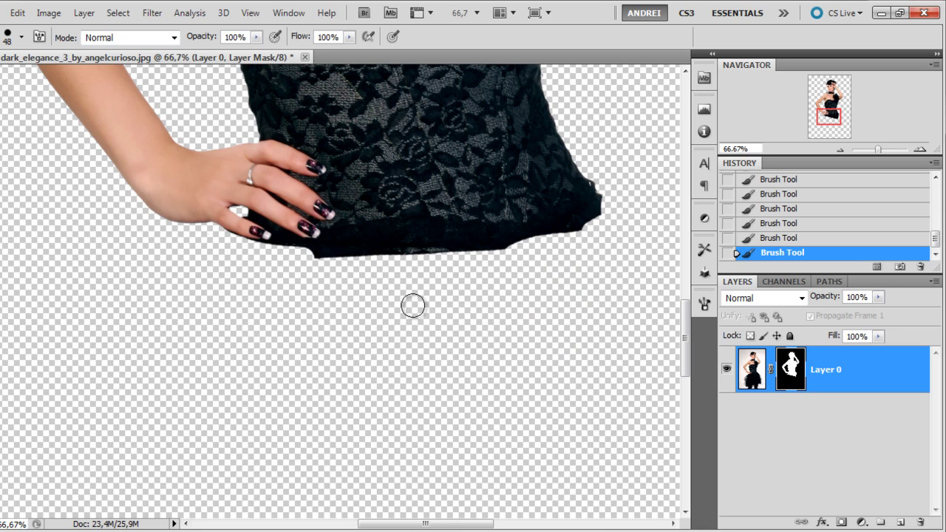
scroll(383, 286, down, 3)
drag(462, 217, 439, 389)
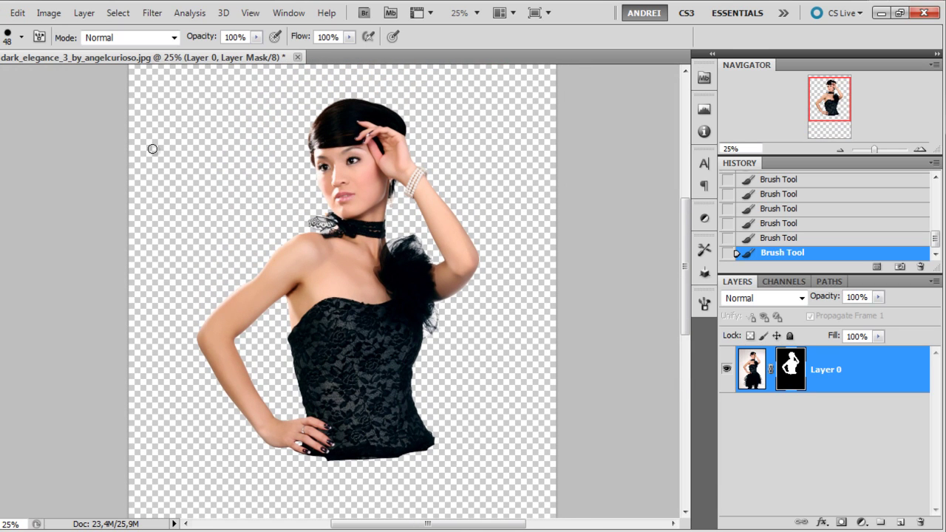
Step: Add an 8 px red (#ff0000) outside Stroke effect to Layer 0 to reveal stray mask pixels
double_click(887, 370)
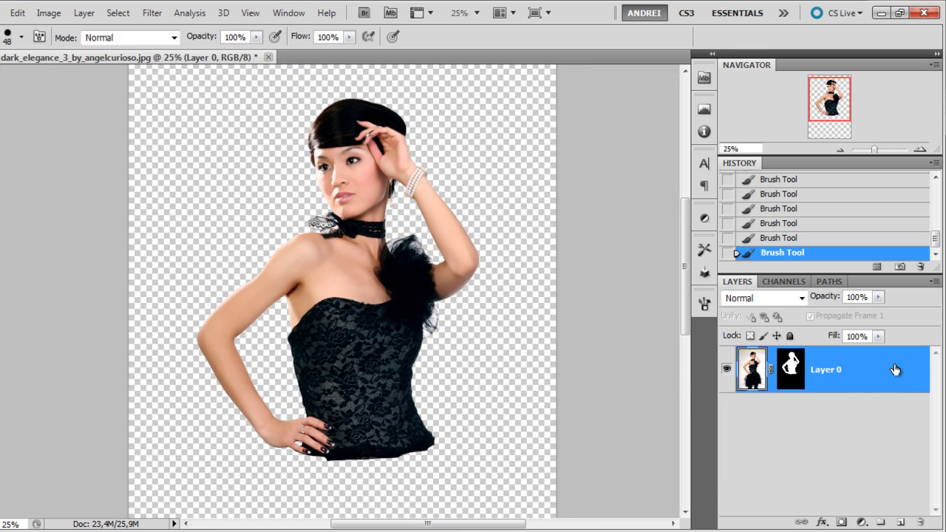
click(585, 414)
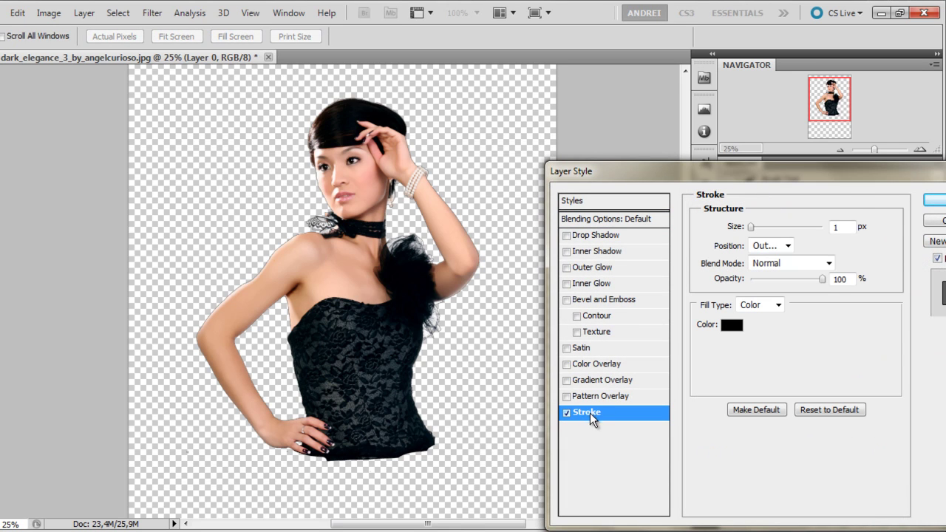
click(740, 325)
click(747, 164)
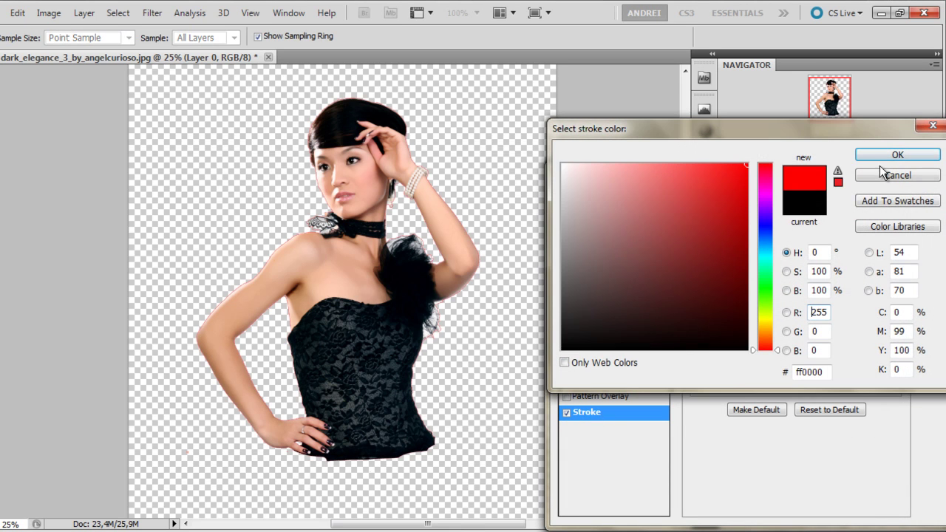
click(898, 157)
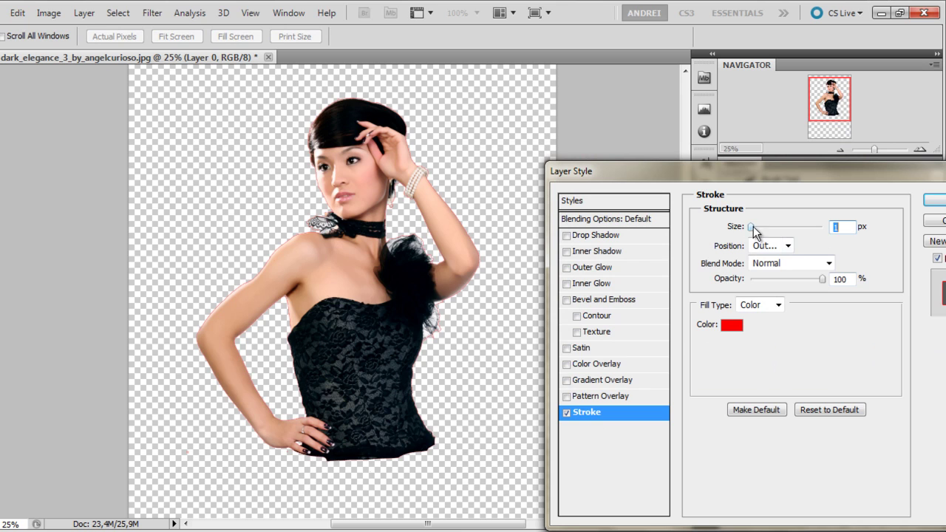
drag(754, 227, 756, 226)
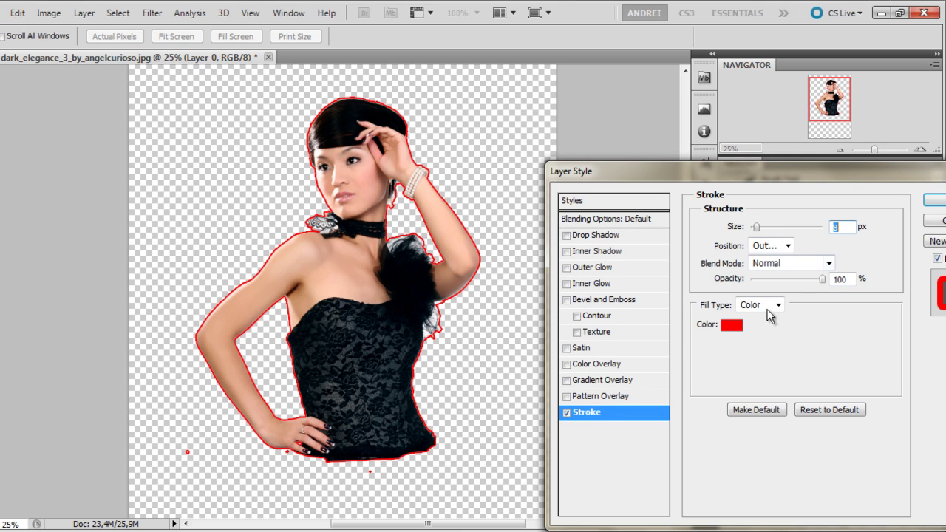
click(933, 201)
Step: Inspect the outlined canvas for stray specks and paint out the one near its upper-left corner on the layer mask
drag(392, 339, 488, 227)
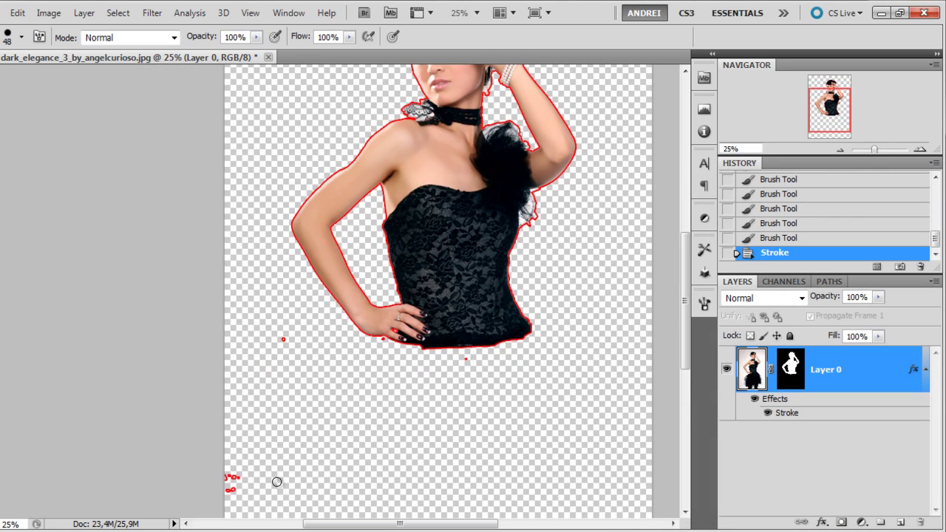
scroll(269, 357, down, 3)
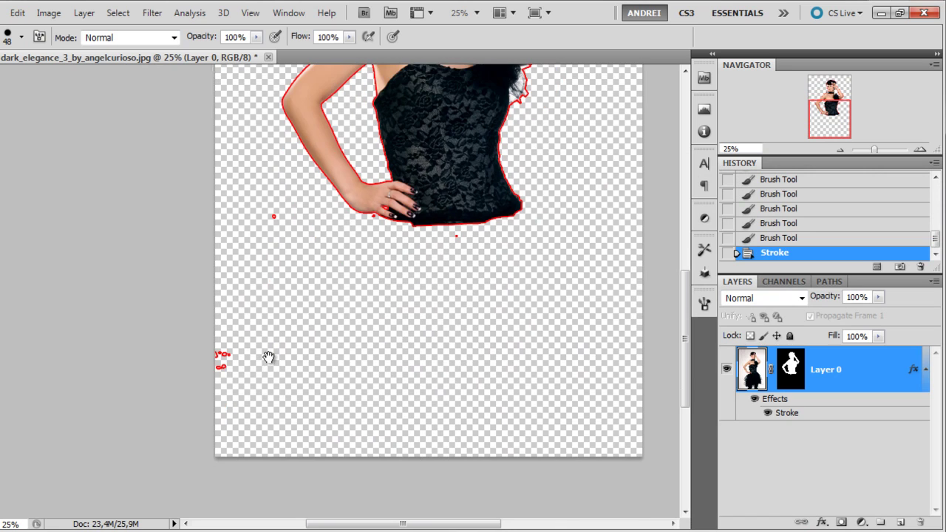
click(792, 381)
drag(393, 144, 439, 347)
mouse_move(552, 310)
mouse_down()
mouse_move(523, 393)
mouse_move(555, 274)
mouse_move(549, 288)
mouse_up()
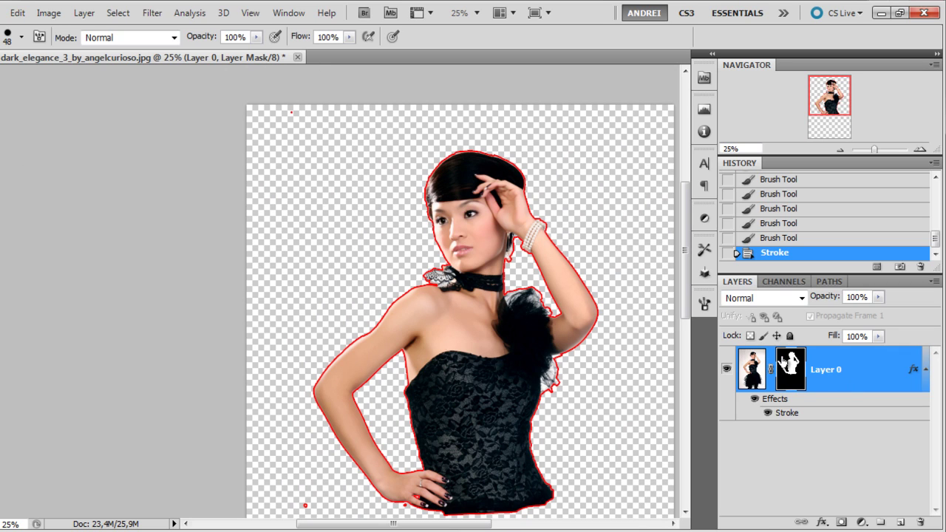
click(278, 110)
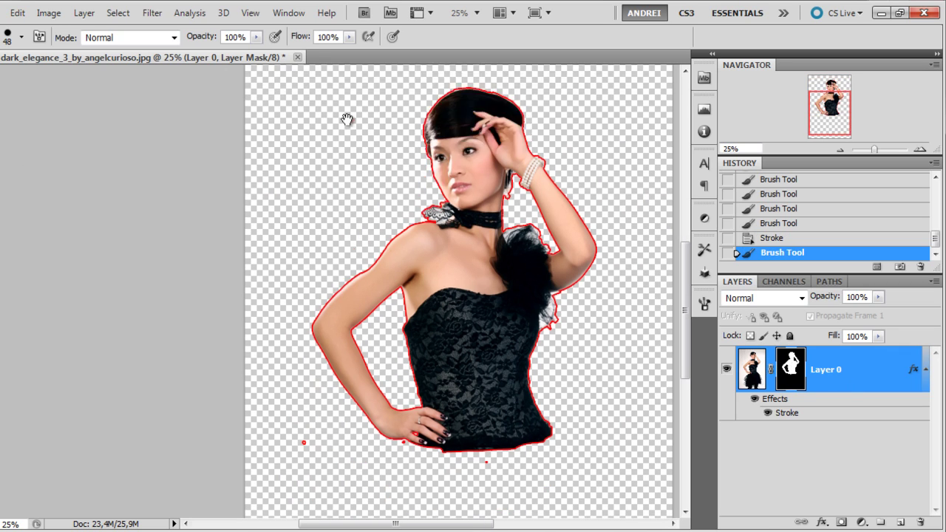
Step: Enlarge the brush to 116 px and mask out the remaining specks near the hand, below the waist and along the canvas's left edge
scroll(347, 120, down, 5)
right_click(348, 300)
key(Return)
drag(418, 302, 454, 303)
scroll(348, 334, down, 5)
click(348, 336)
right_click(348, 338)
key(Return)
drag(239, 360, 234, 345)
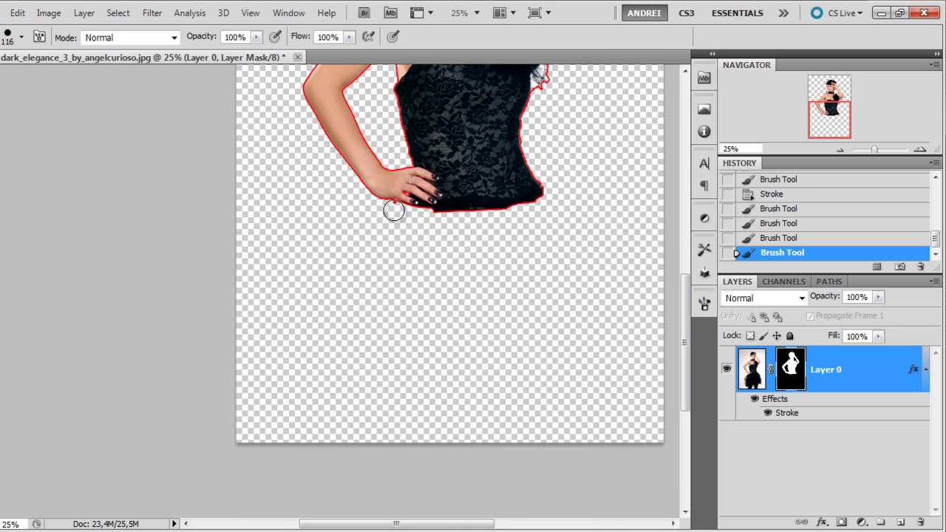
drag(395, 211, 392, 245)
scroll(510, 263, up, 10)
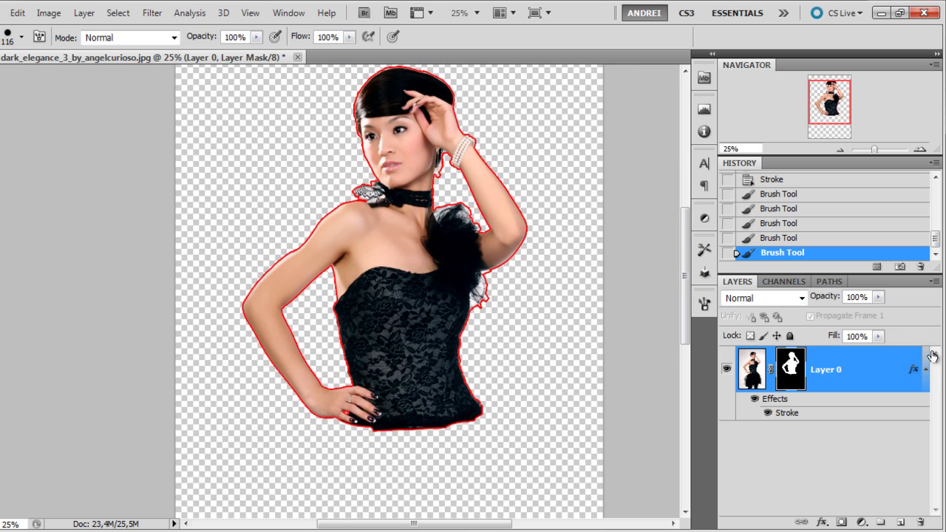
Step: Remove the Stroke effect from Layer 0 and apply its layer mask permanently
mouse_move(915, 371)
mouse_down()
mouse_move(911, 495)
mouse_move(920, 522)
mouse_up()
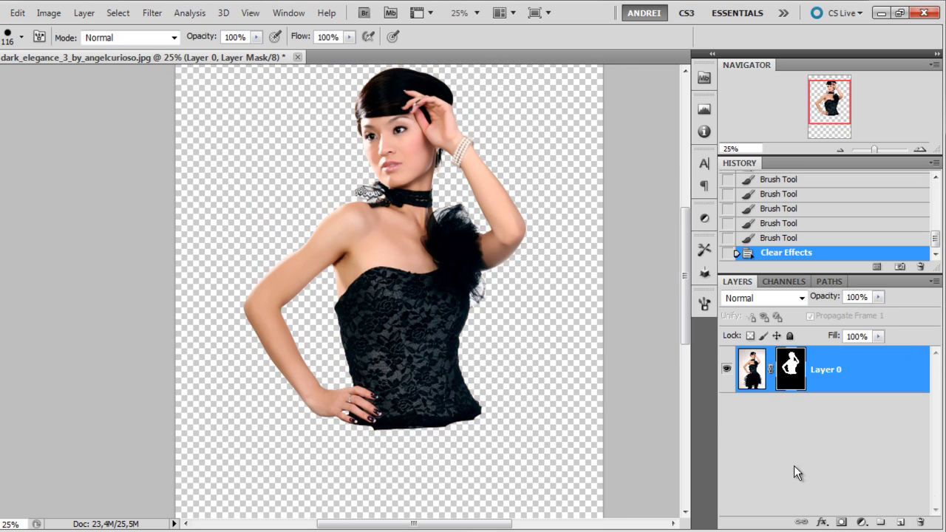
scroll(452, 268, down, 1)
scroll(381, 193, up, 1)
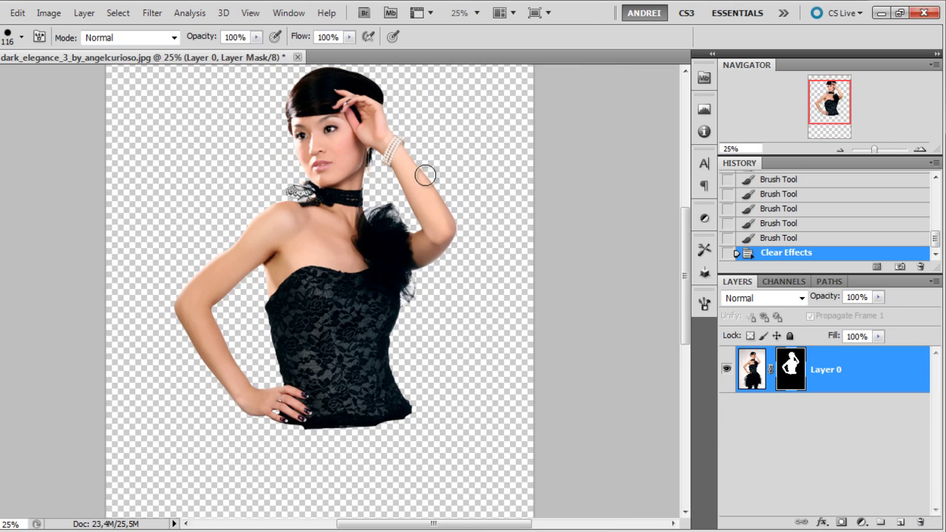
right_click(797, 364)
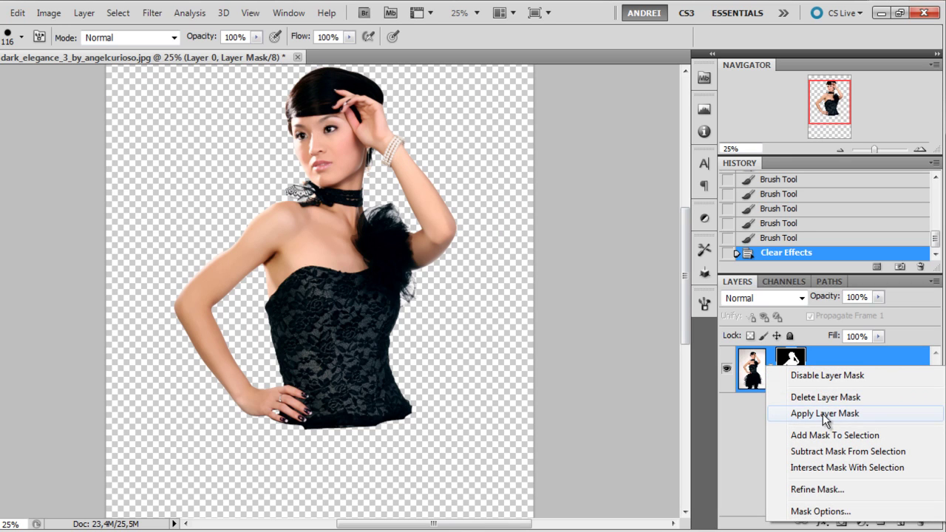
click(823, 413)
scroll(452, 216, down, 1)
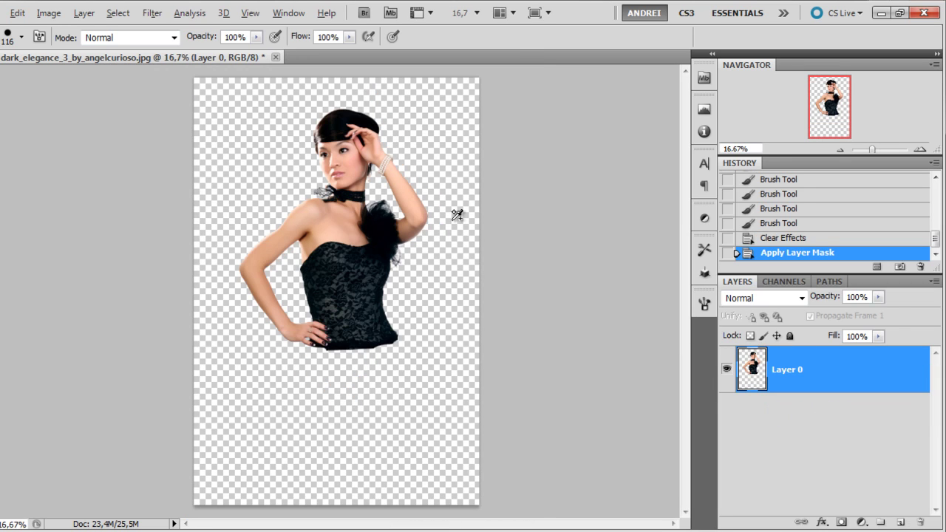
scroll(455, 164, up, 1)
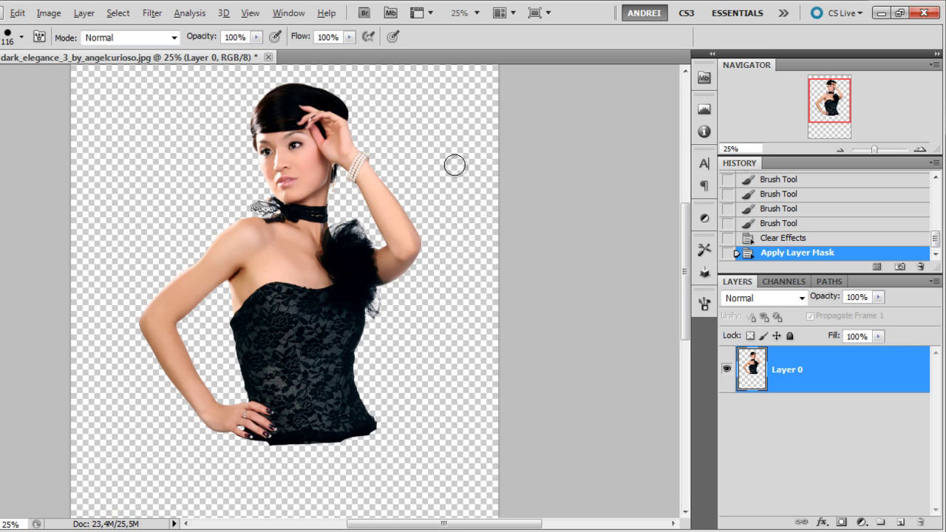
key(v)
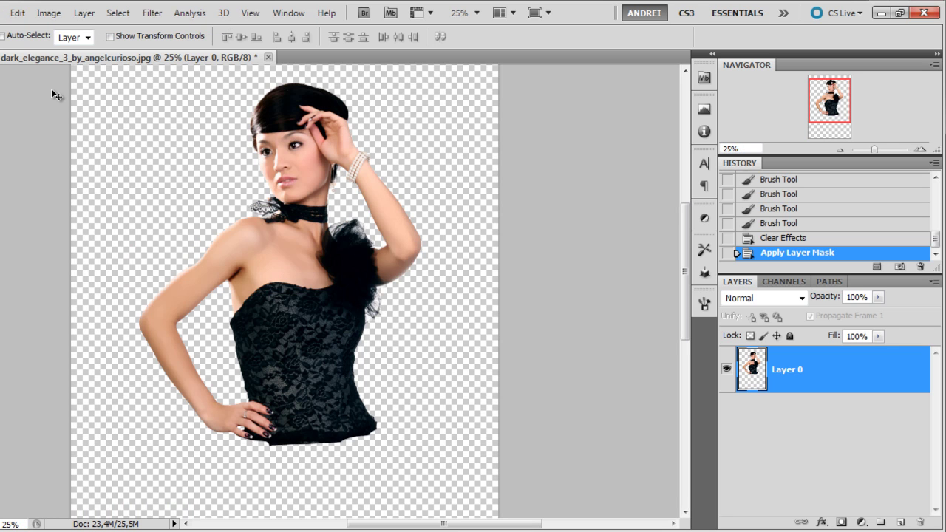
Step: Create a new 2800 x 3500 px RGB document at 72 pixels/inch with a white background
key(ctrl+n)
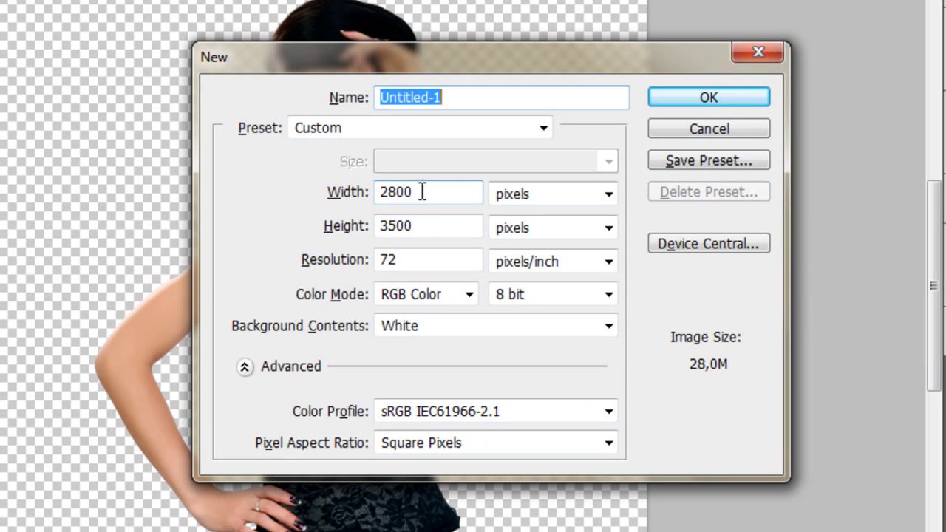
double_click(348, 210)
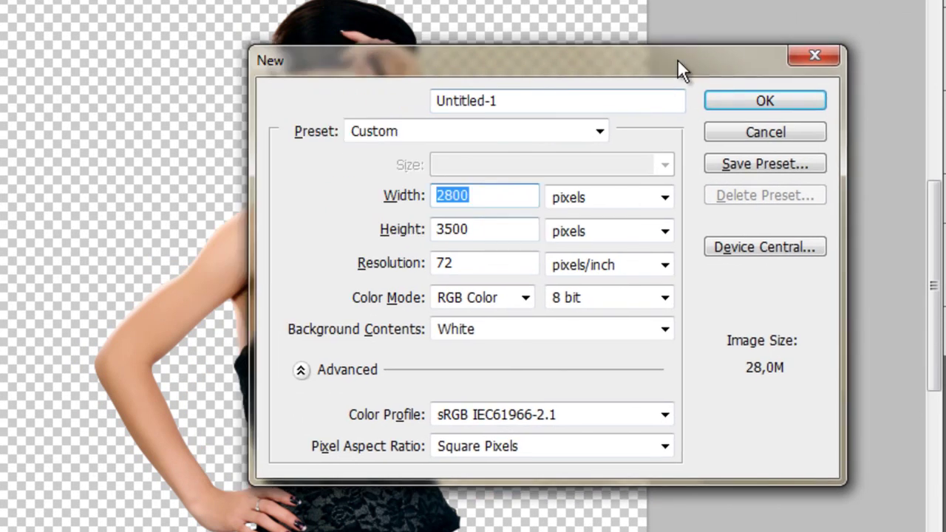
drag(677, 58, 846, 34)
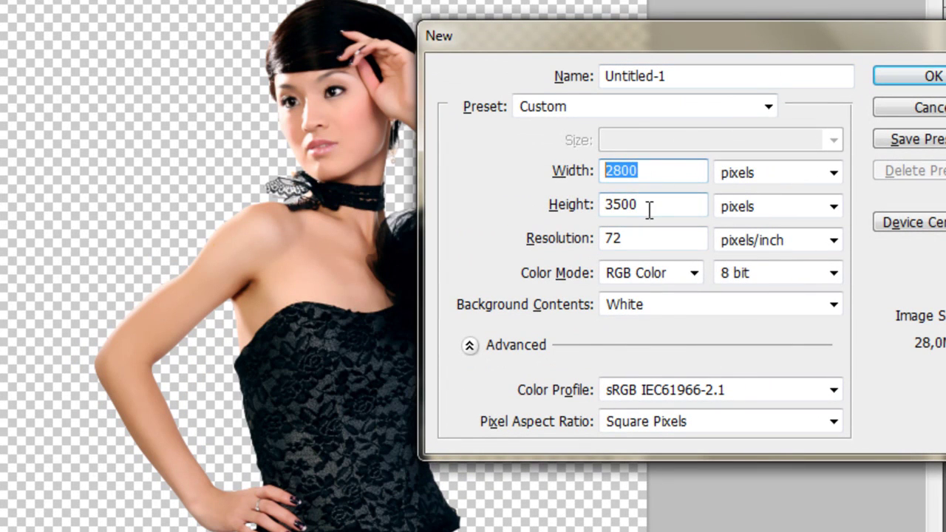
double_click(648, 209)
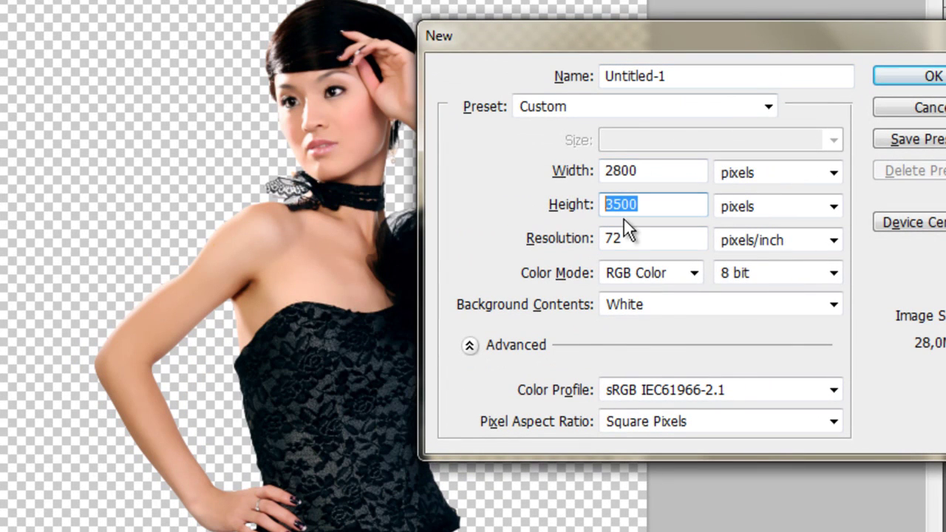
double_click(652, 171)
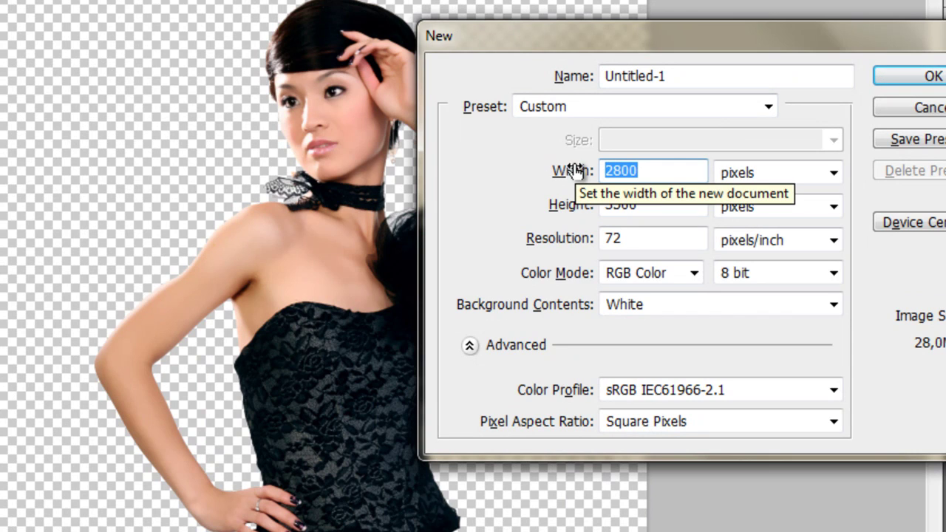
click(932, 79)
Step: Resize the new document to 1000 x 1250 px with constrained proportions and bicubic resampling
key(ctrl+alt+i)
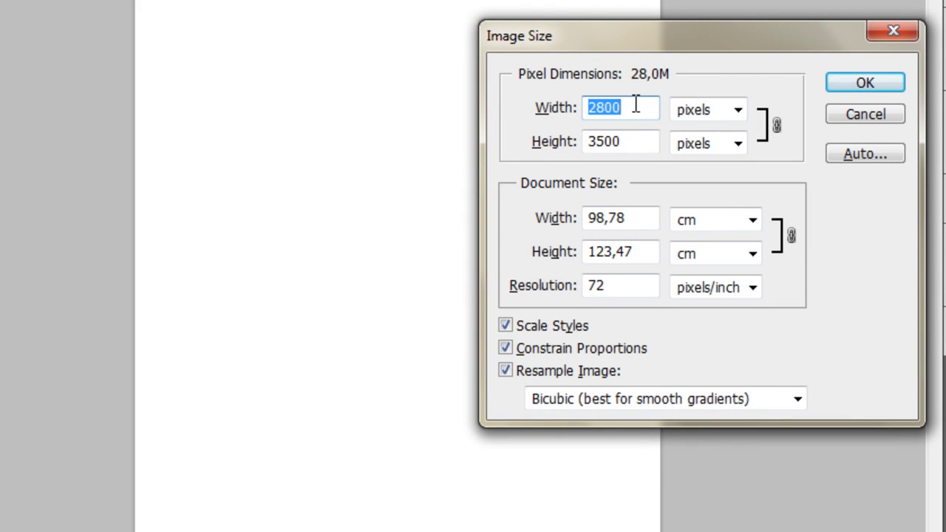
text(1000)
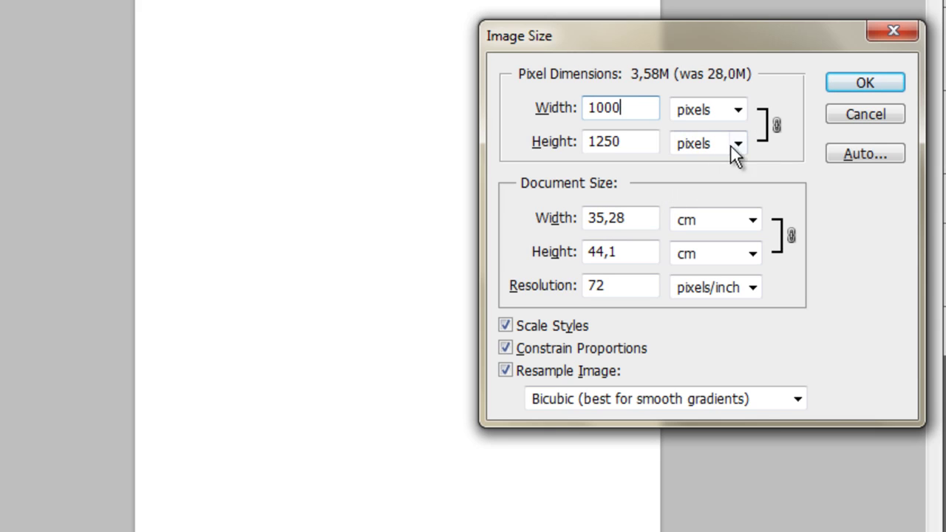
click(858, 84)
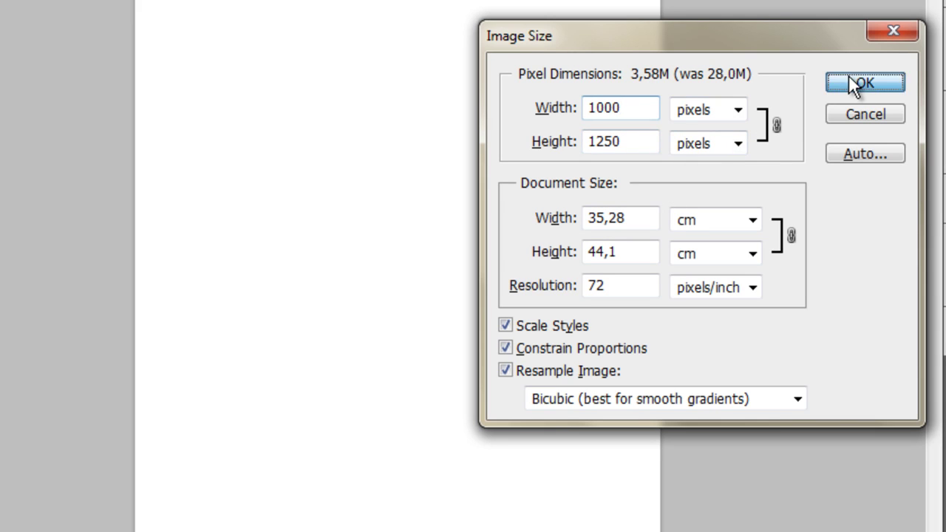
scroll(291, 280, up, 3)
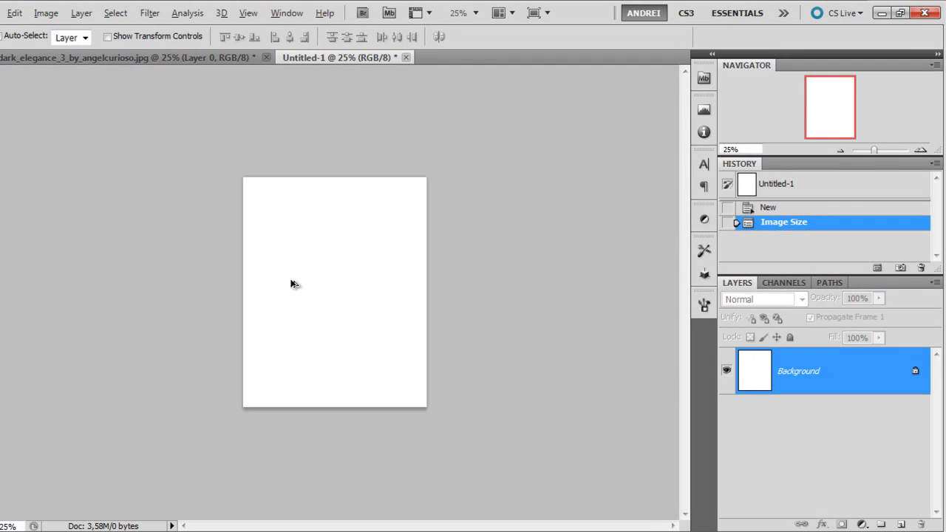
scroll(277, 282, down, 1)
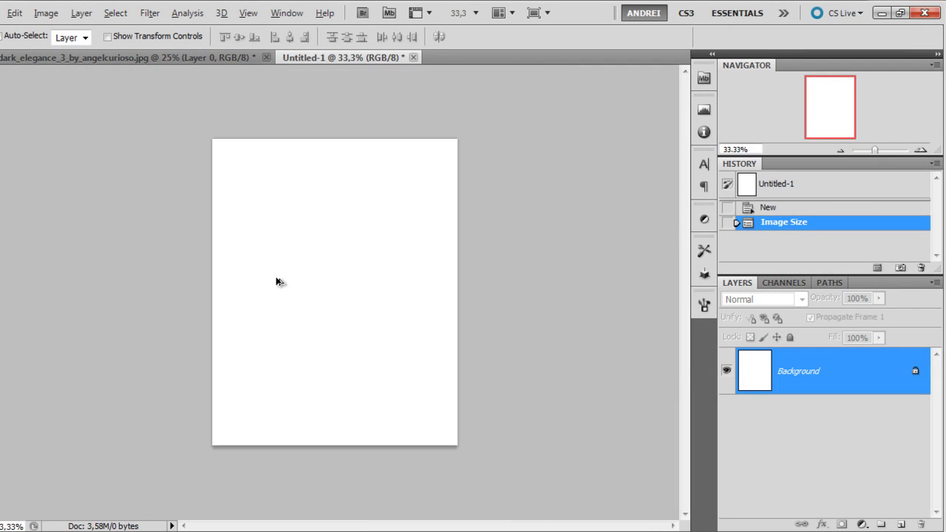
Step: Copy the whole canvas of the woman's cutout and paste it into the Untitled-1 document
click(189, 57)
click(15, 13)
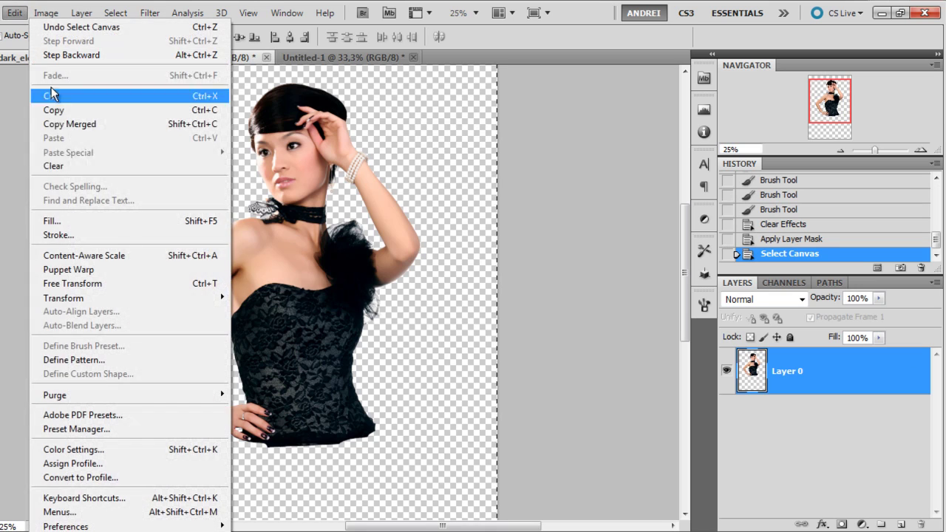
click(54, 111)
click(302, 56)
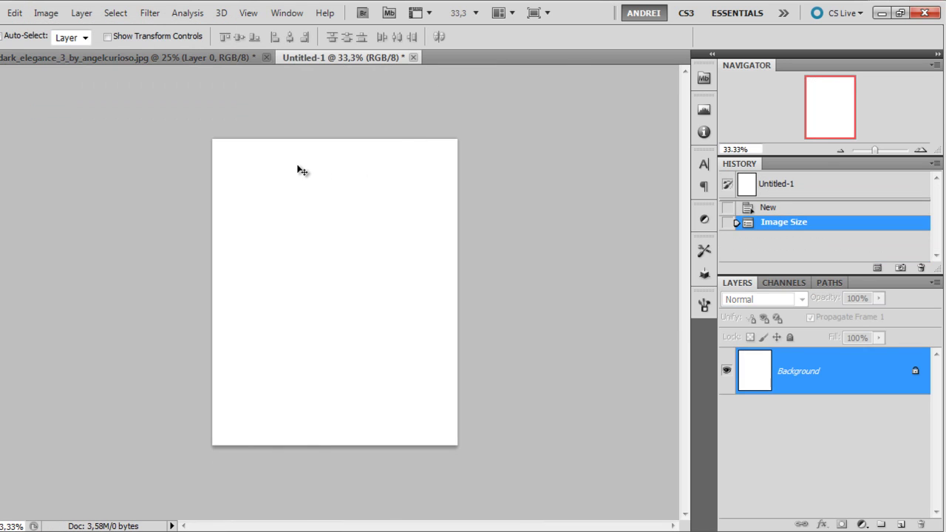
key(ctrl+v)
Step: Scale the pasted woman down with Free Transform so her whole upper body fits on the white canvas, and position her near its centre
key(ctrl+t)
key(ctrl+minus)
key(ctrl+minus)
key(ctrl+minus)
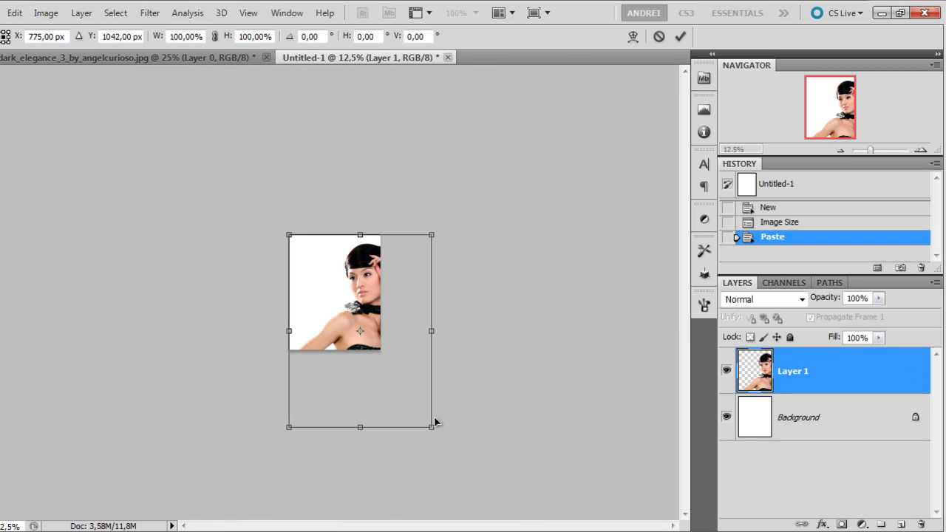
drag(432, 428, 352, 307)
key(ctrl+plus)
key(ctrl+plus)
key(ctrl+plus)
mouse_move(333, 255)
mouse_down()
mouse_move(342, 260)
mouse_move(330, 256)
mouse_up()
key(Return)
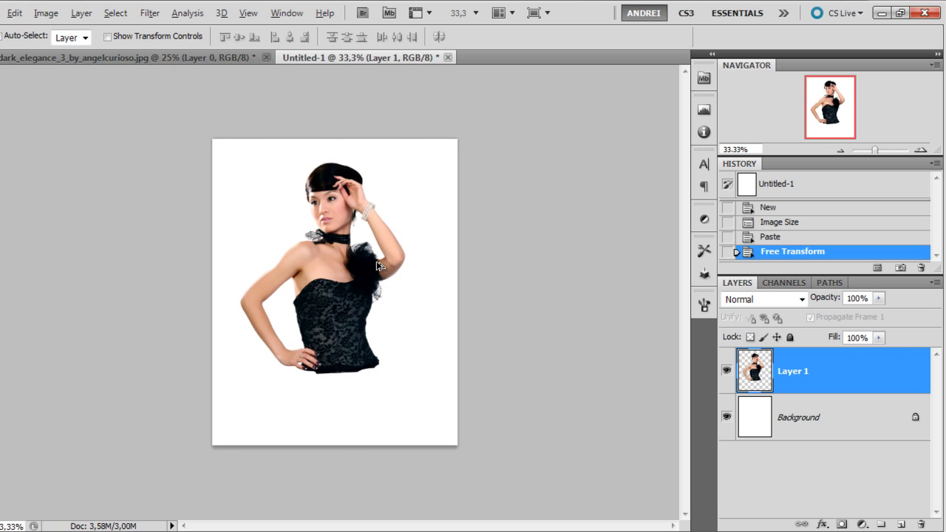
Step: Close the original dark_elegance_3 image without saving its changes
click(266, 57)
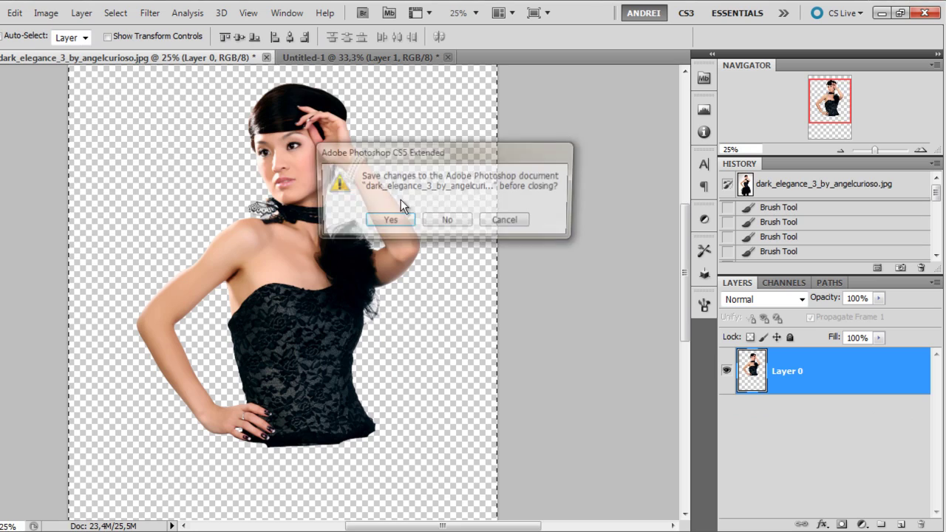
click(437, 221)
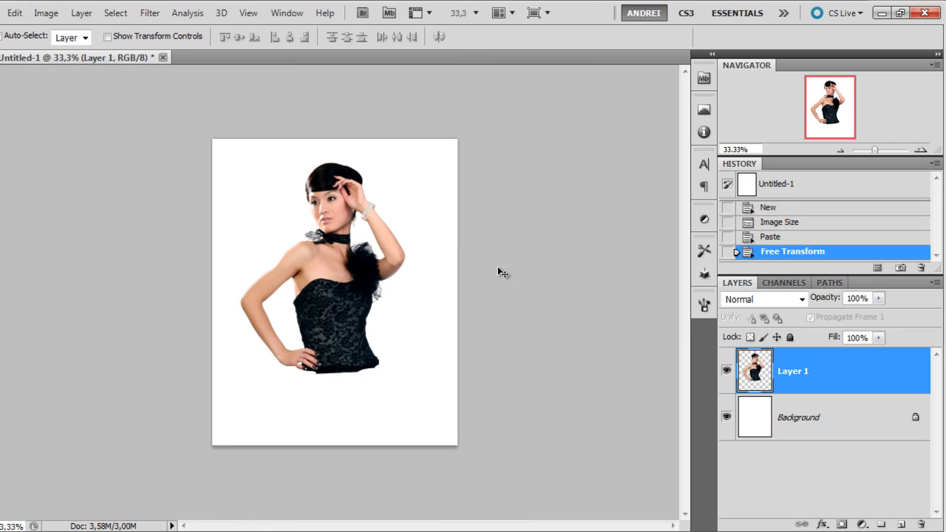
Step: Fill the Background layer with the light grey foreground colour #ededed
click(835, 414)
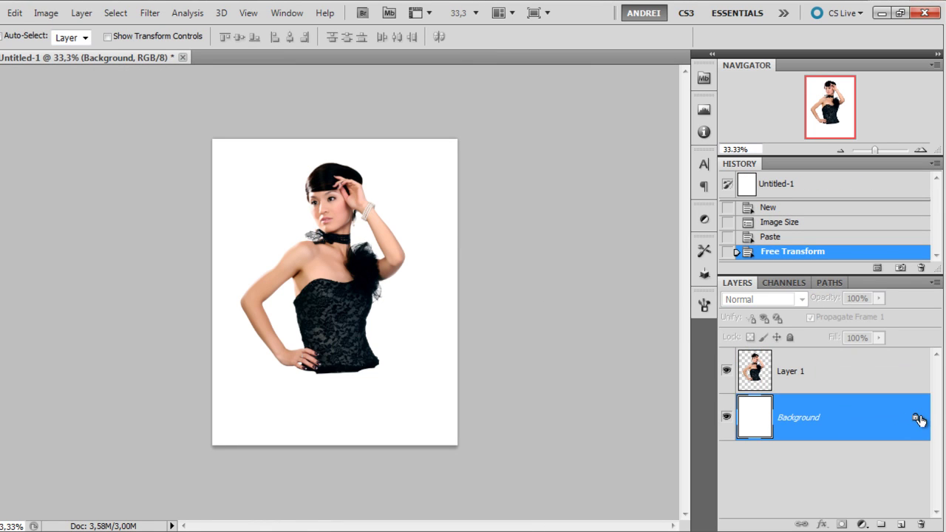
click(1, 436)
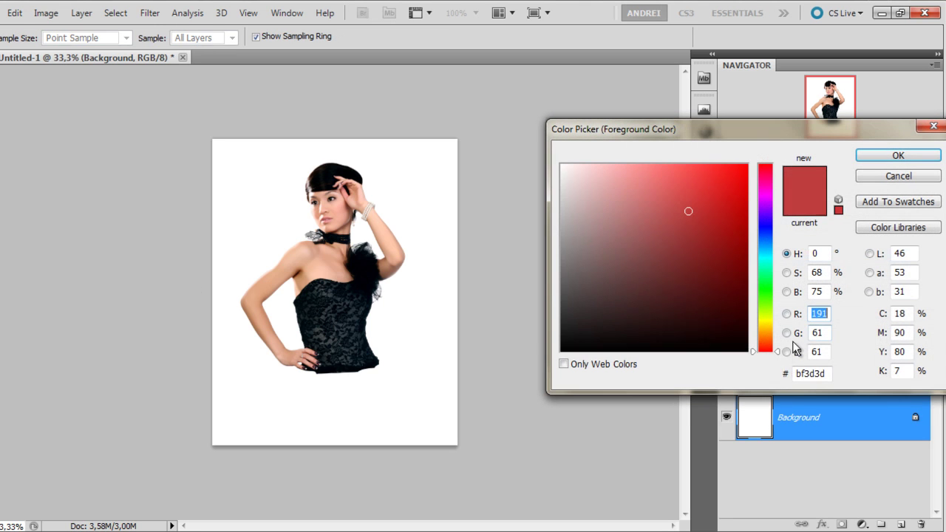
double_click(814, 374)
text(e)
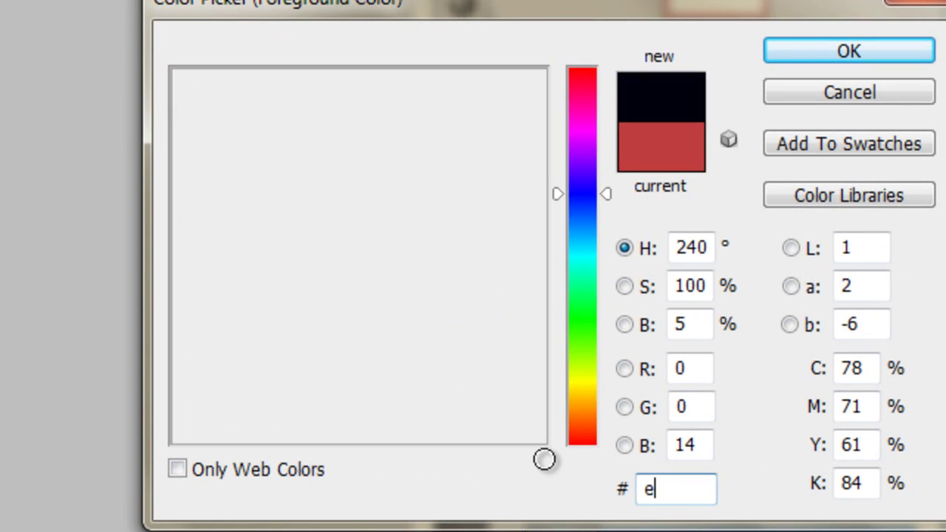
text(deded)
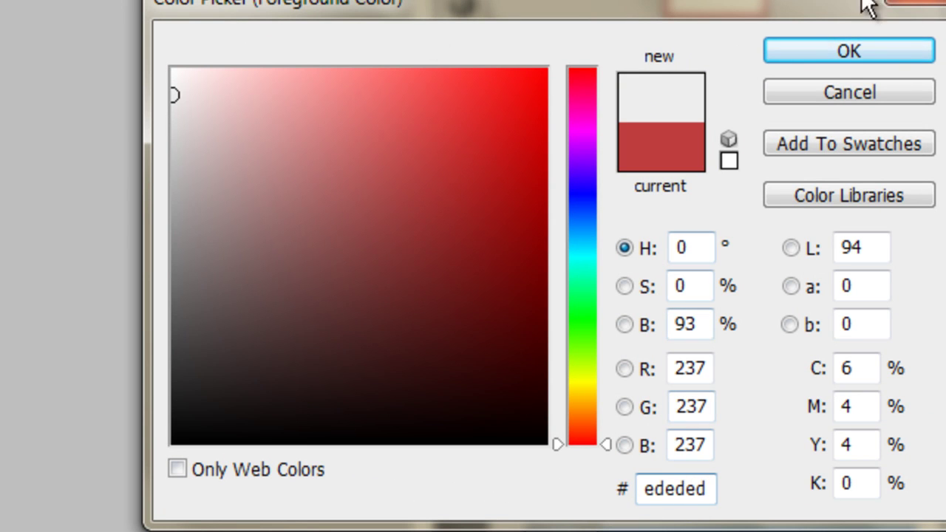
click(843, 53)
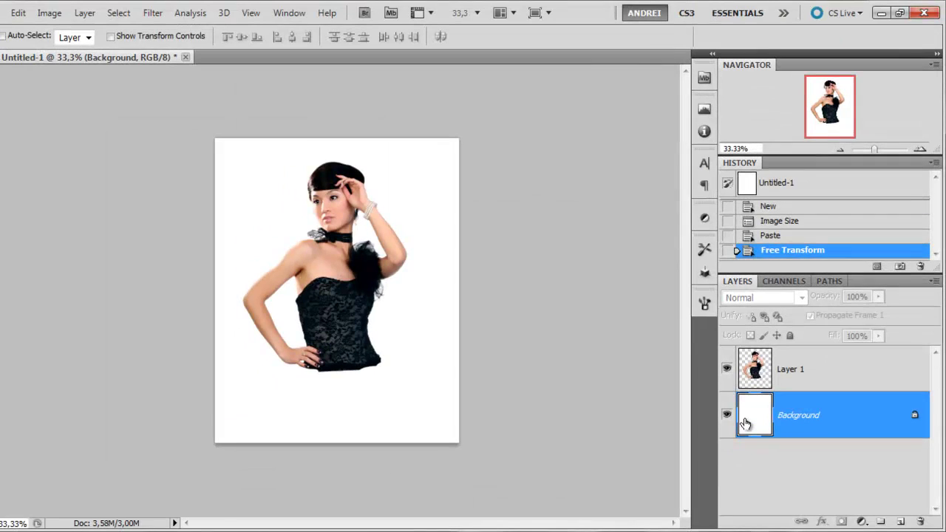
key(alt+BackSpace)
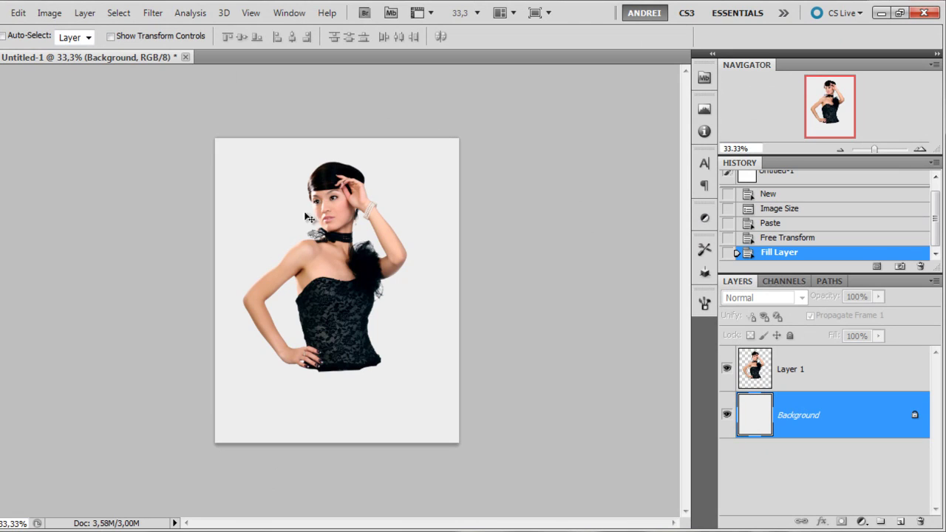
Step: Rename Layer 1, which holds the woman's cutout, as model
click(816, 381)
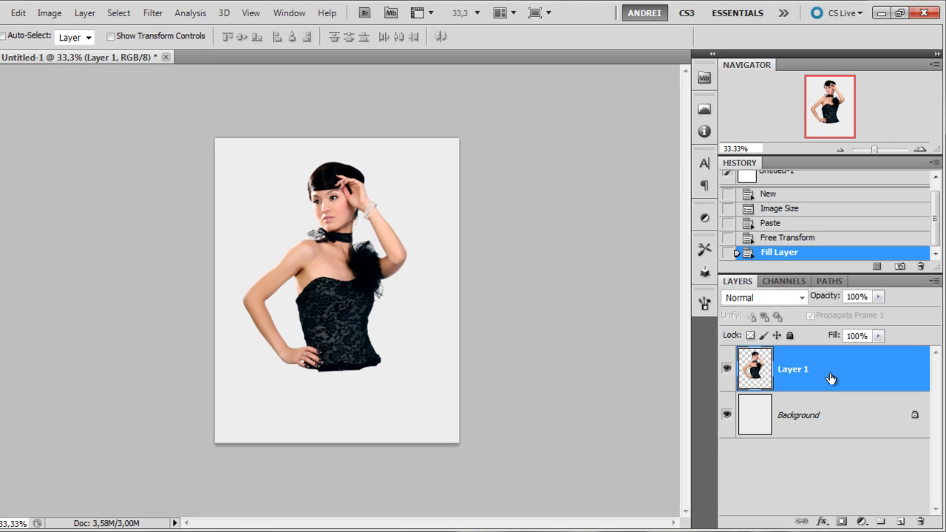
double_click(795, 368)
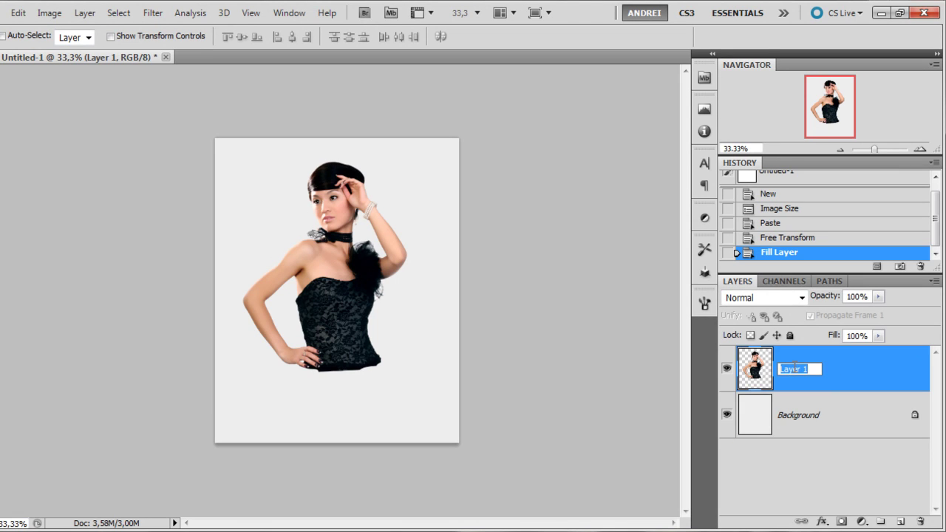
text(model)
key(Return)
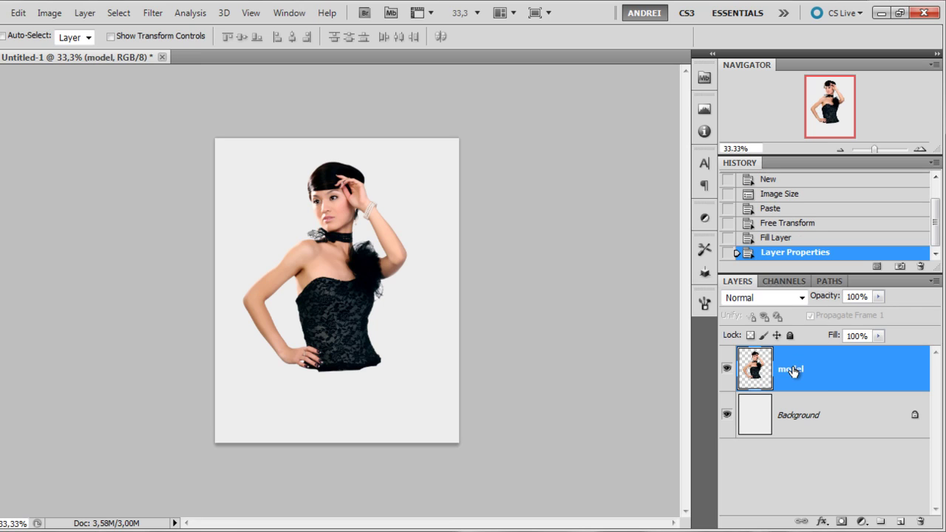
Step: Try a darkening Lens Correction vignette on the Background layer with amount -23 and midpoint +39
click(841, 411)
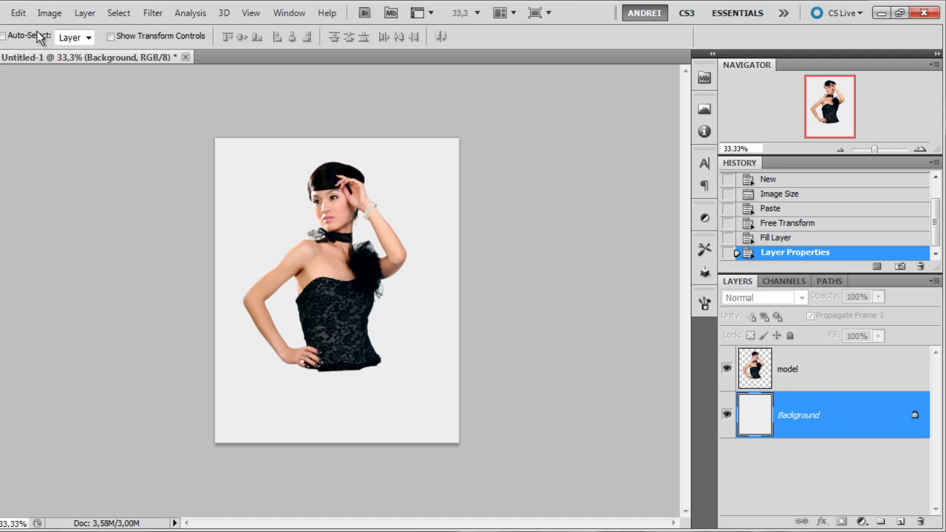
click(153, 13)
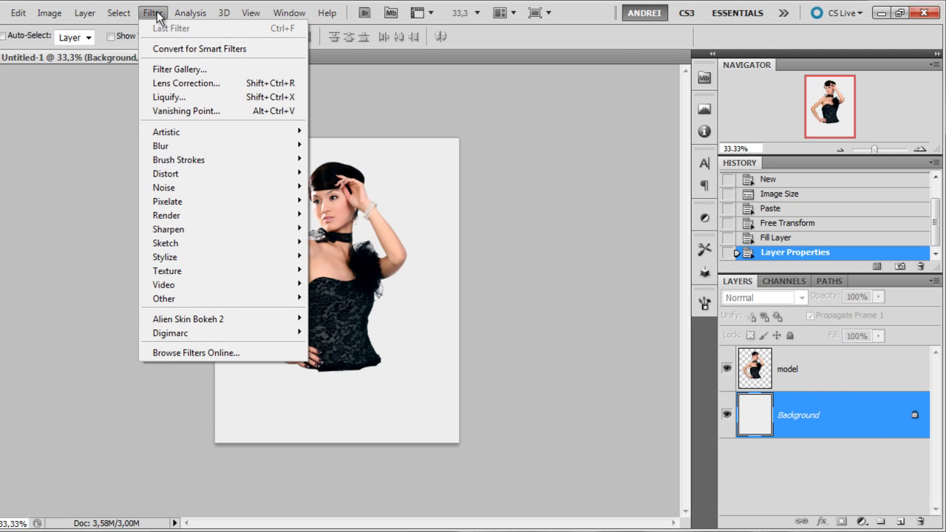
click(194, 83)
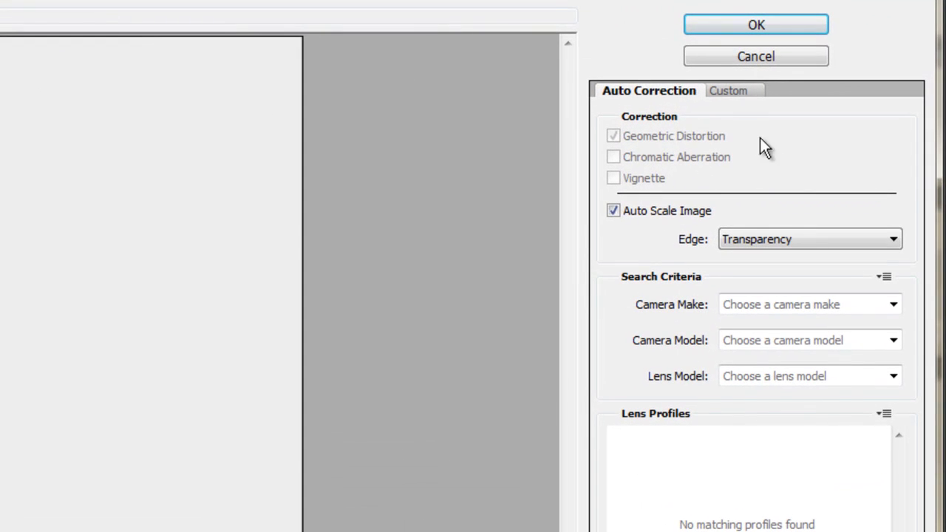
click(745, 91)
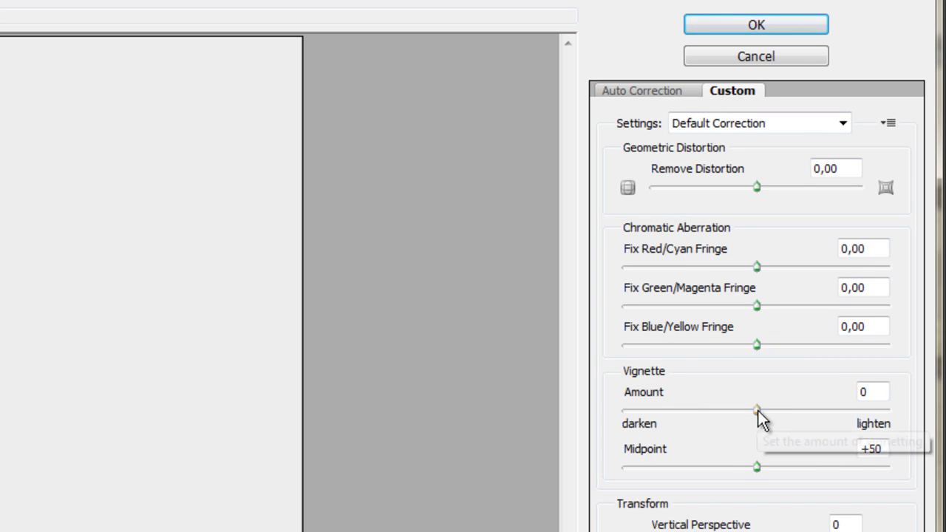
drag(758, 410, 738, 409)
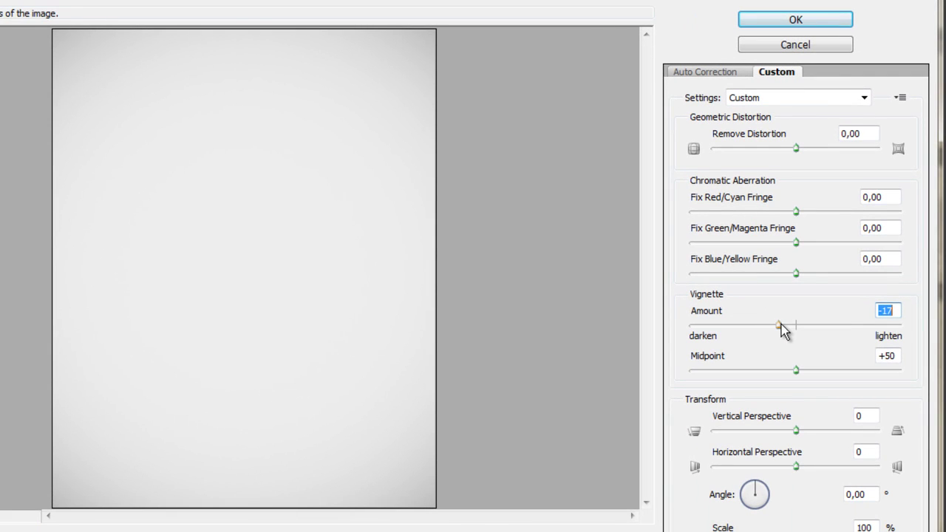
drag(796, 369, 771, 368)
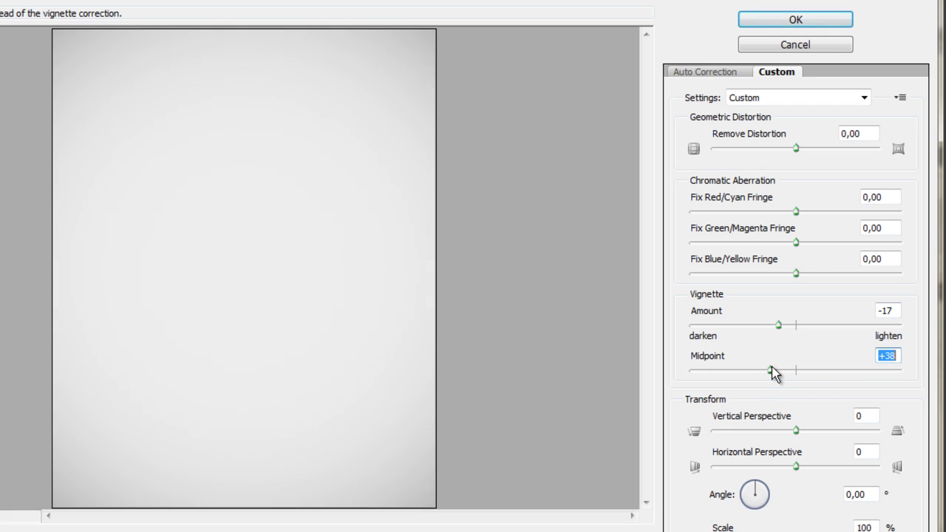
drag(780, 326, 776, 326)
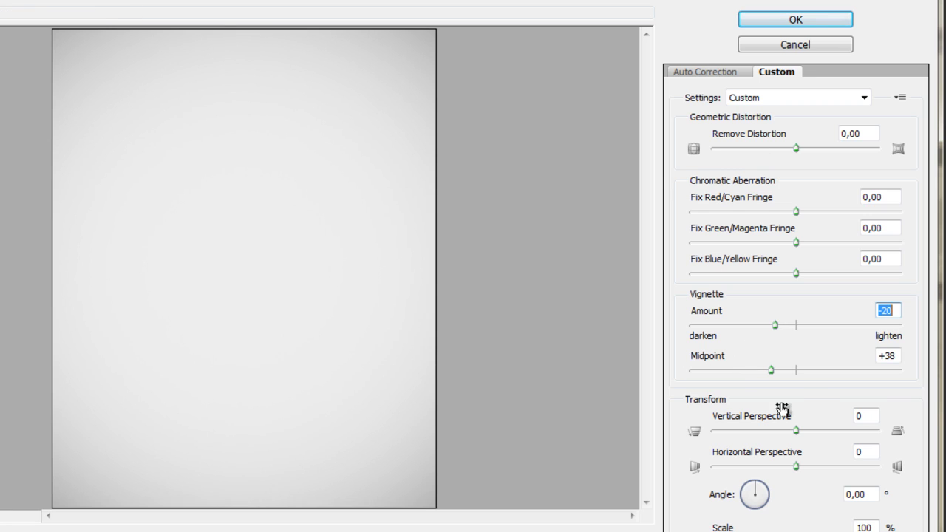
mouse_move(771, 370)
mouse_down()
mouse_move(809, 368)
mouse_move(773, 368)
mouse_up()
drag(774, 325, 772, 325)
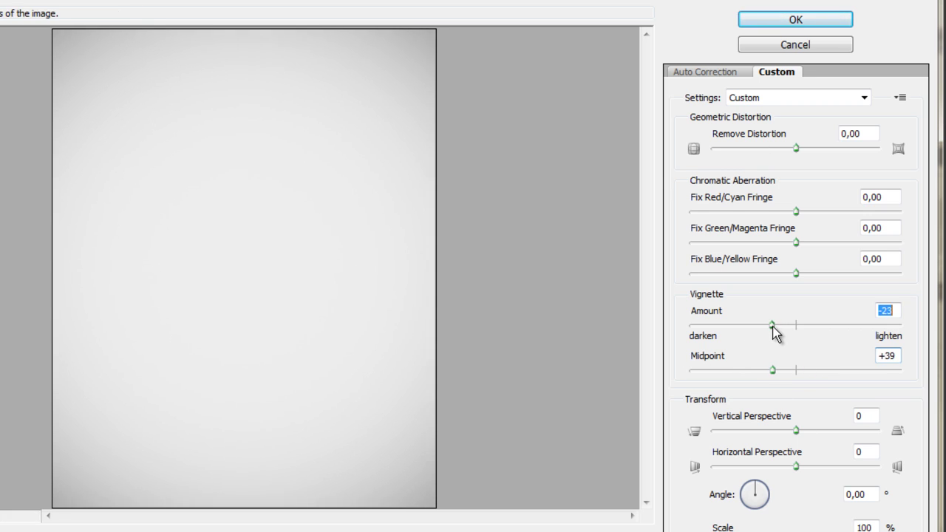
click(808, 20)
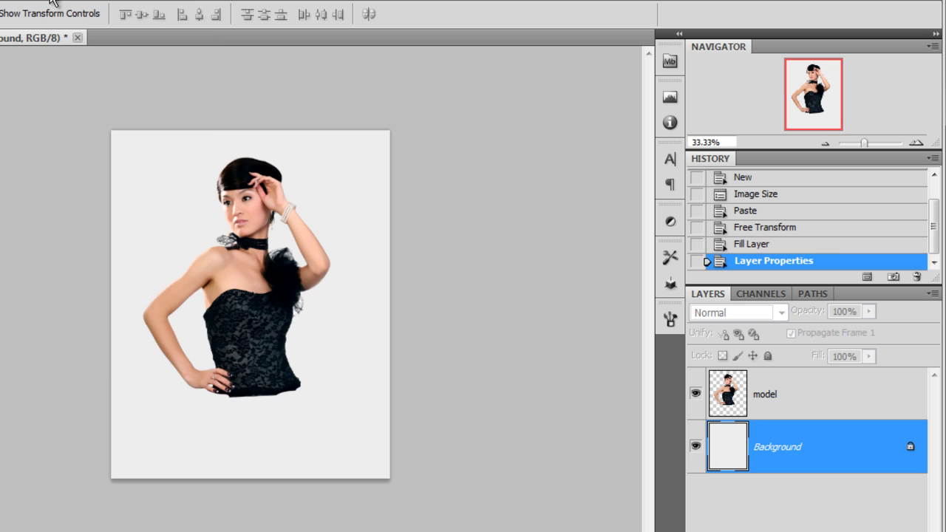
Step: Darken the Background layer's edges with a custom Lens Correction vignette, amount -17 and midpoint +27
click(48, 3)
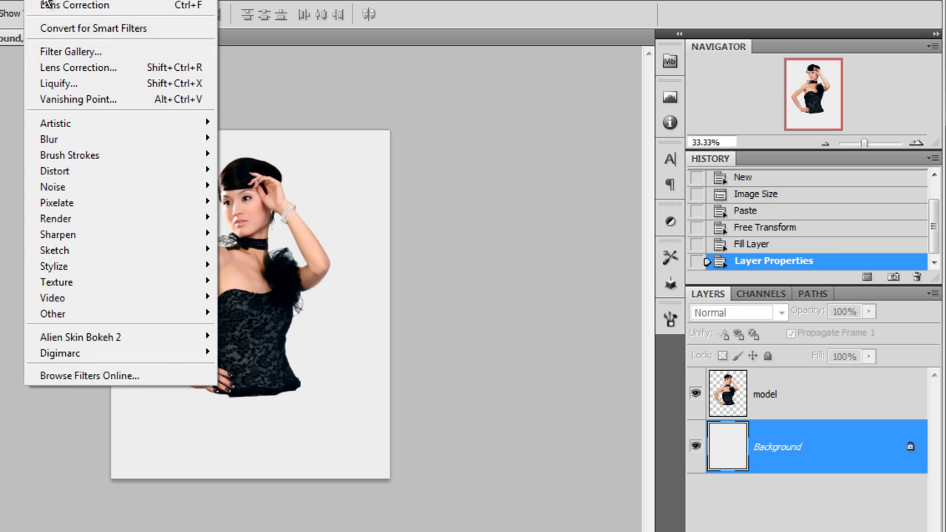
click(91, 68)
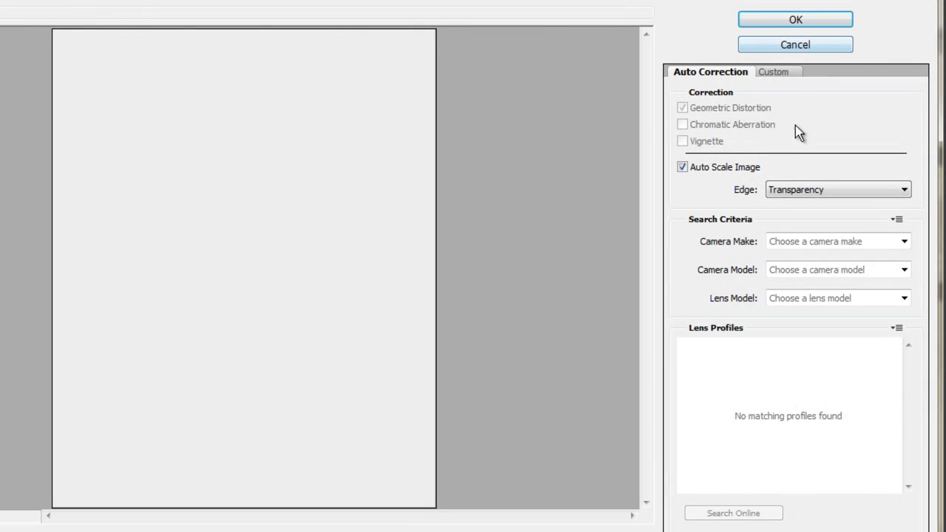
click(778, 71)
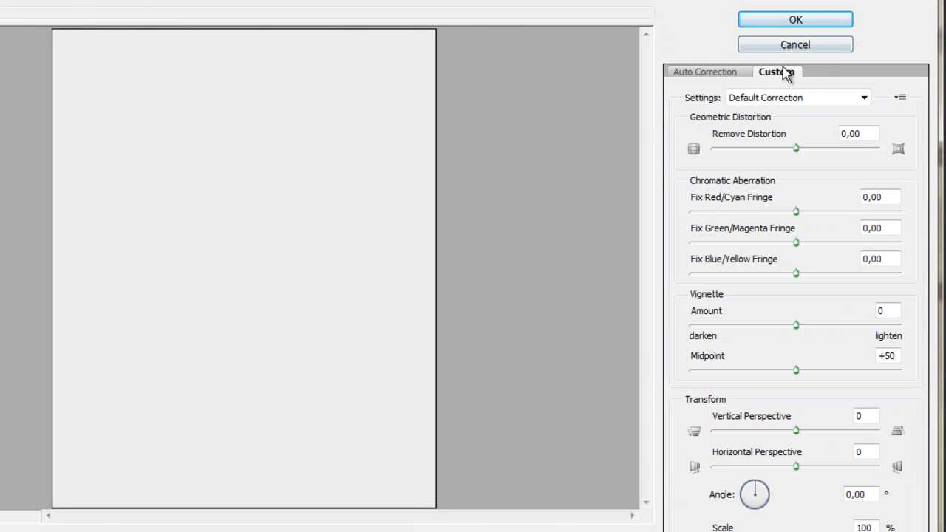
drag(797, 326, 752, 326)
drag(796, 370, 781, 333)
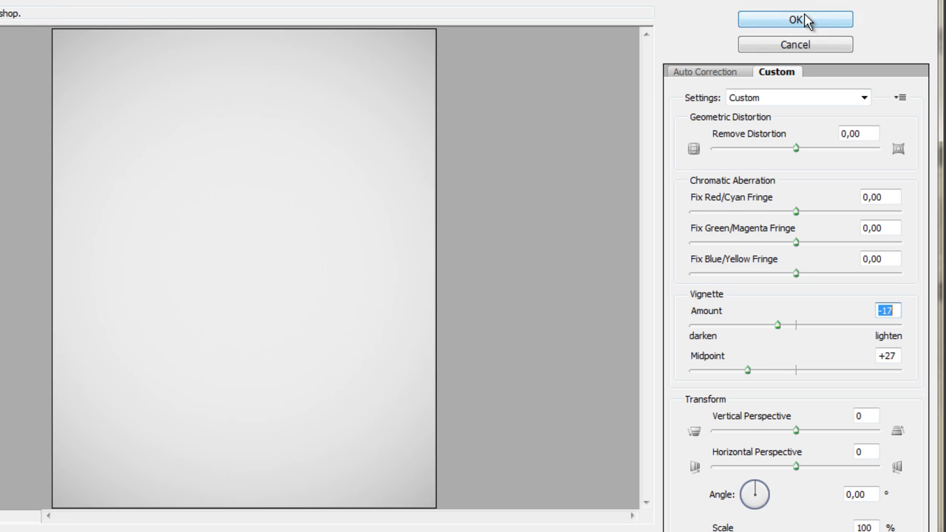
click(809, 21)
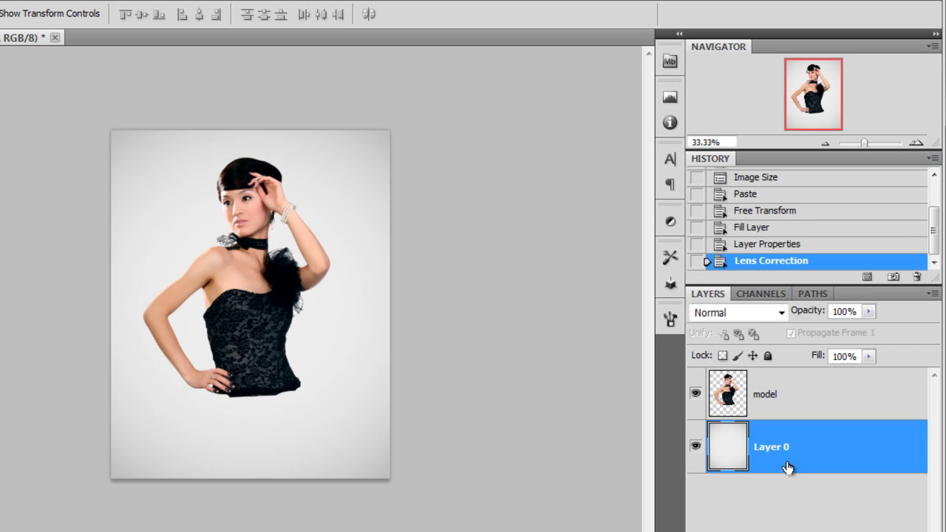
Step: Rename Layer 0, the vignetted grey layer, as background
double_click(773, 447)
text(back)
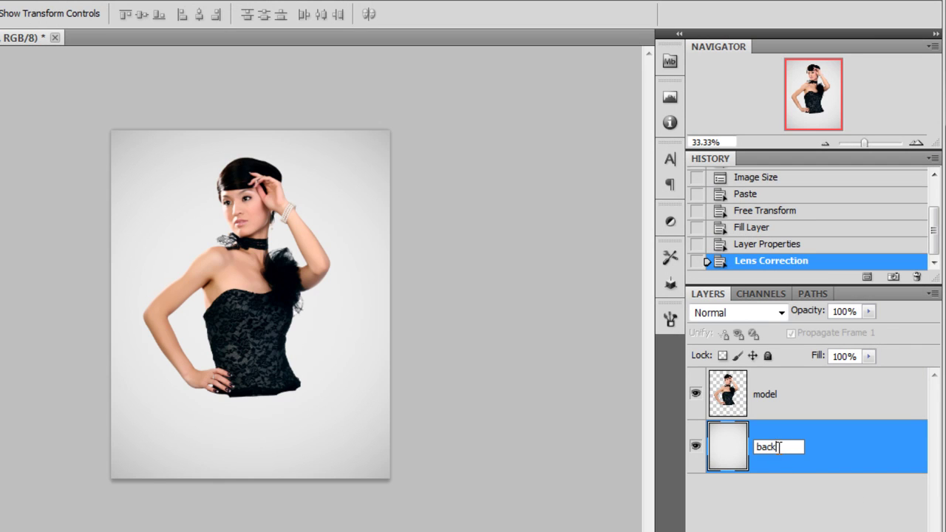
text(ground)
key(Return)
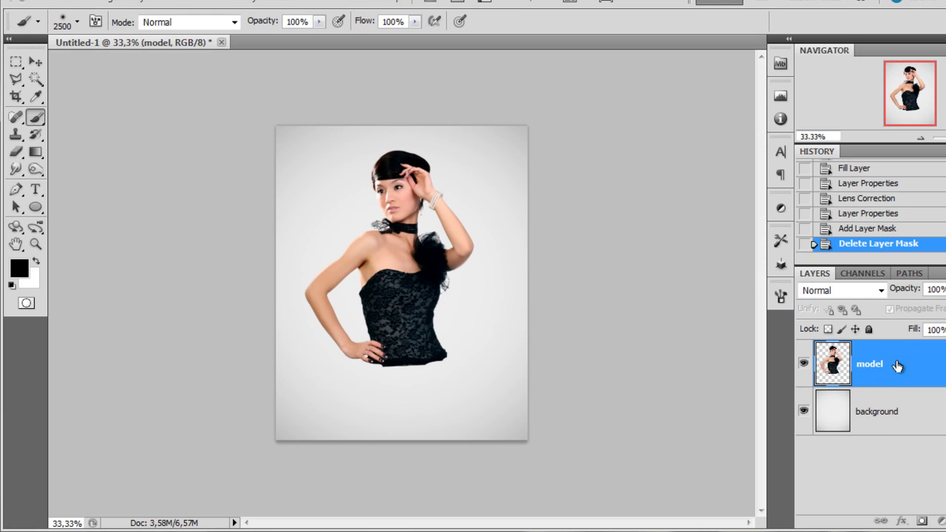
Step: Add a layer mask to the model layer
click(922, 521)
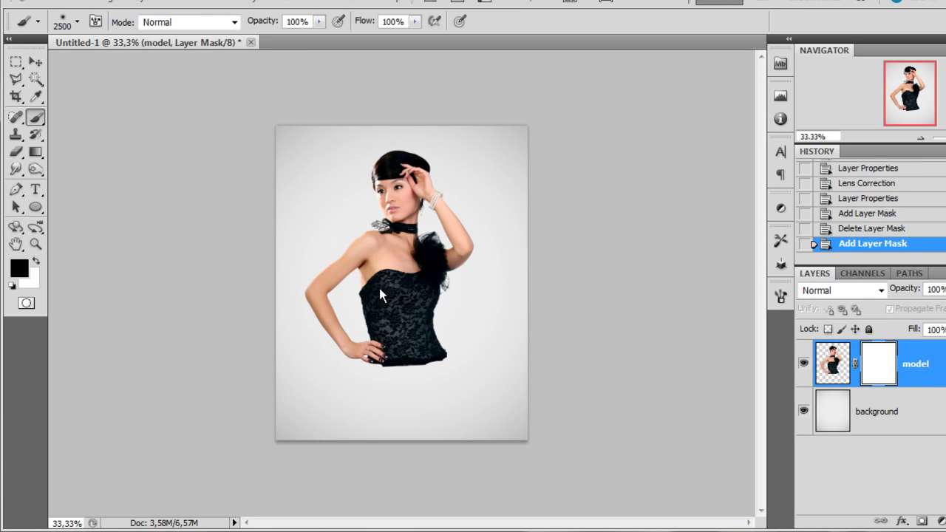
right_click(403, 228)
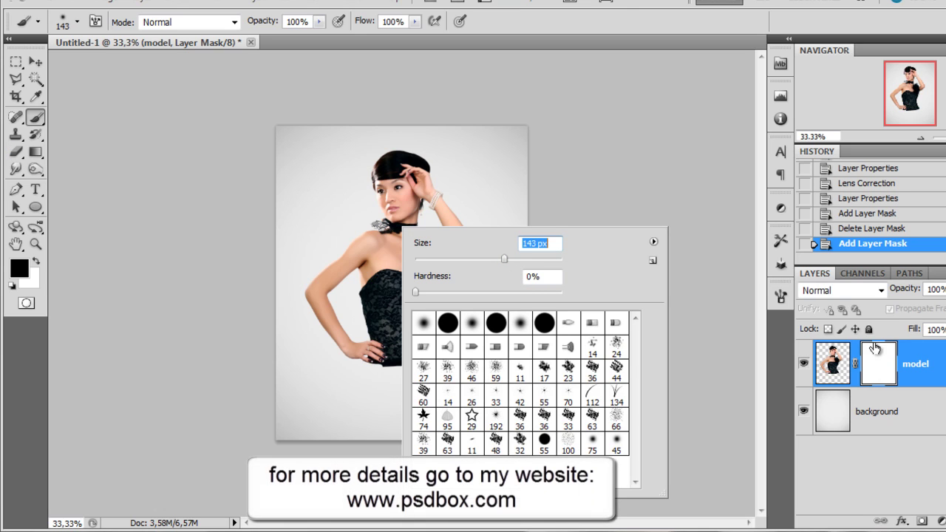
key(Return)
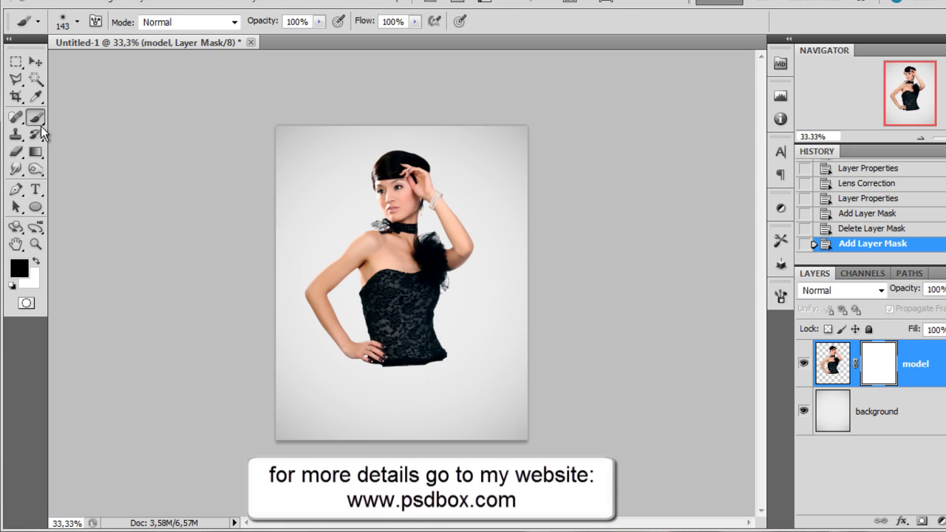
Step: Replace the brushes with the Hi_Res_Splatter_PS_Brush_Set_by_fudgegraphics set, choose a 2497 splatter brush and set its size to 764 px
right_click(421, 240)
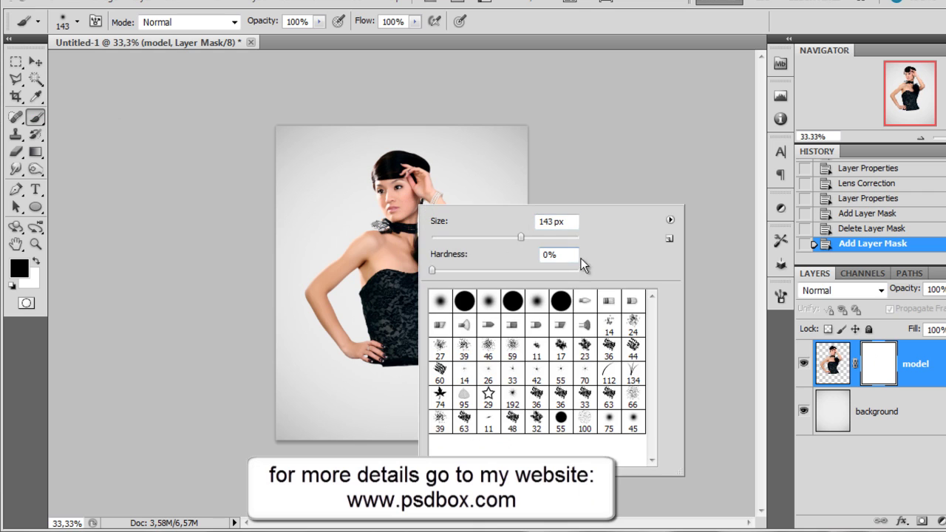
click(672, 221)
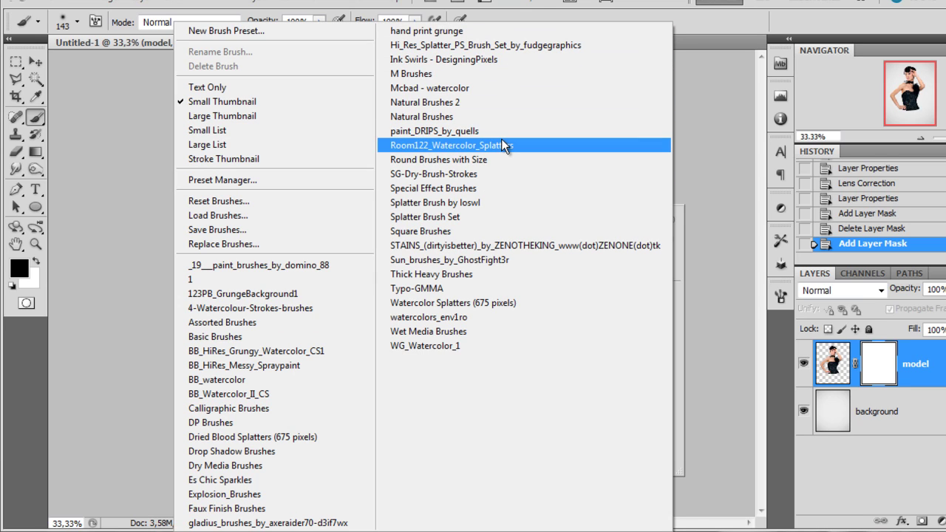
click(463, 45)
click(459, 204)
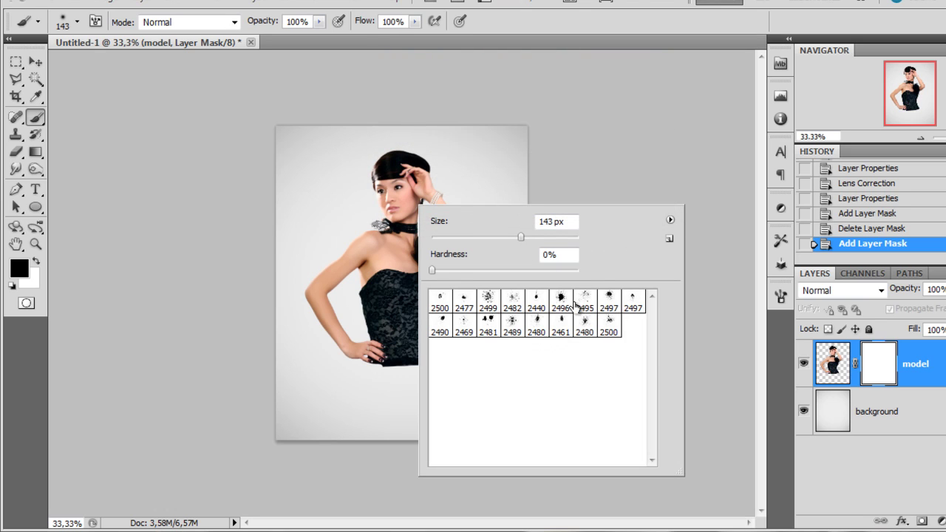
click(609, 303)
double_click(562, 221)
text(764)
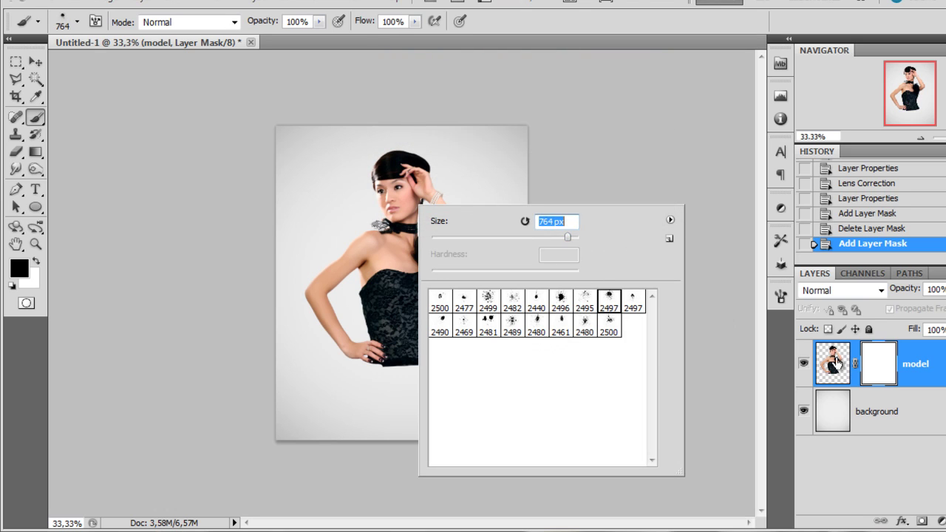
Step: Dissolve the right corner of the dress hem on the model layer's mask with the splatter brush at 370 px
click(873, 364)
scroll(422, 382, up, 3)
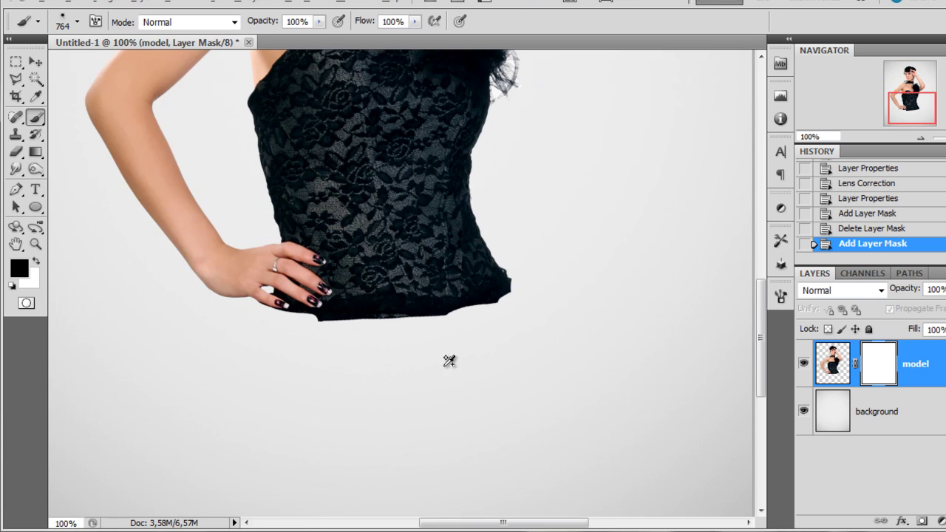
right_click(532, 285)
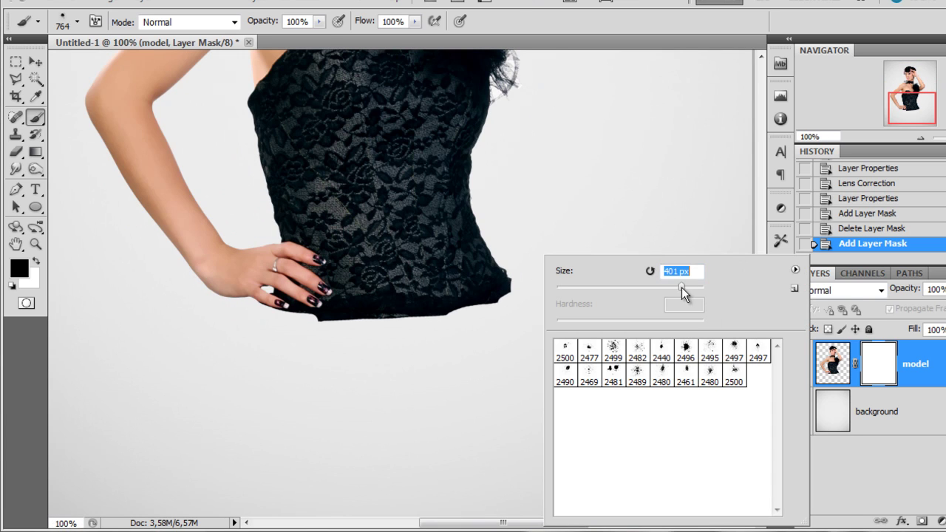
click(889, 375)
mouse_move(555, 315)
mouse_down()
mouse_move(540, 310)
mouse_move(496, 329)
mouse_move(493, 344)
mouse_up()
Step: Set the splatter brush to 172 px and break up the rest of the dress hem on the model mask
right_click(673, 281)
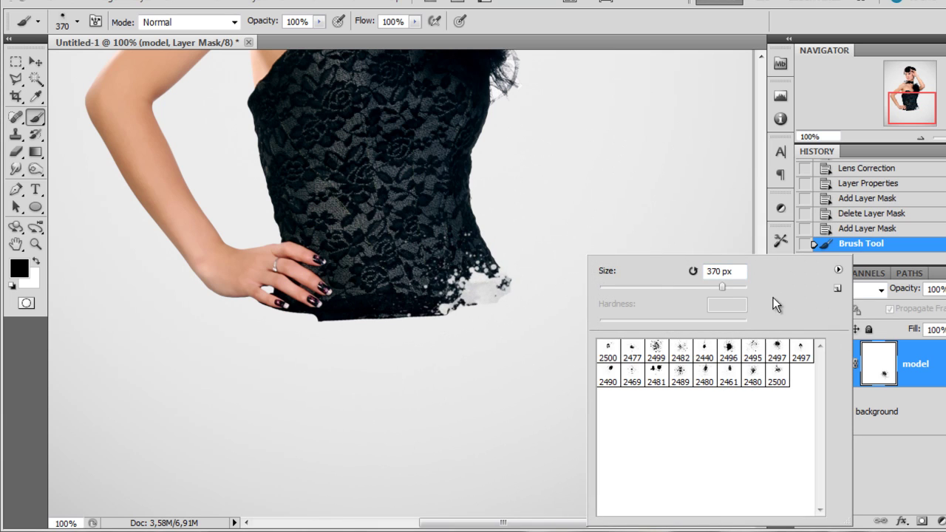
drag(700, 294, 702, 294)
click(440, 315)
click(434, 327)
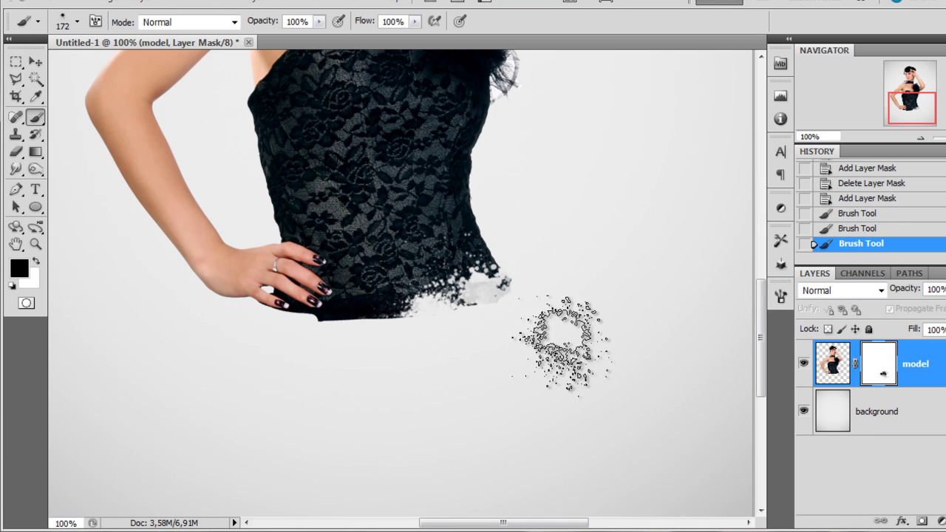
click(492, 323)
click(355, 342)
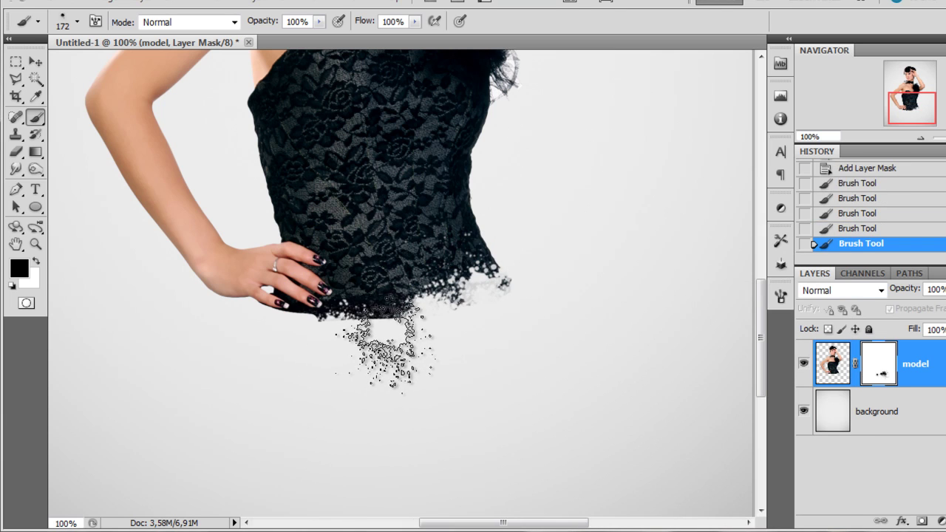
click(363, 346)
Step: Set the splatter brush to 135 px and roughen the dress's side edges on the model mask
right_click(414, 177)
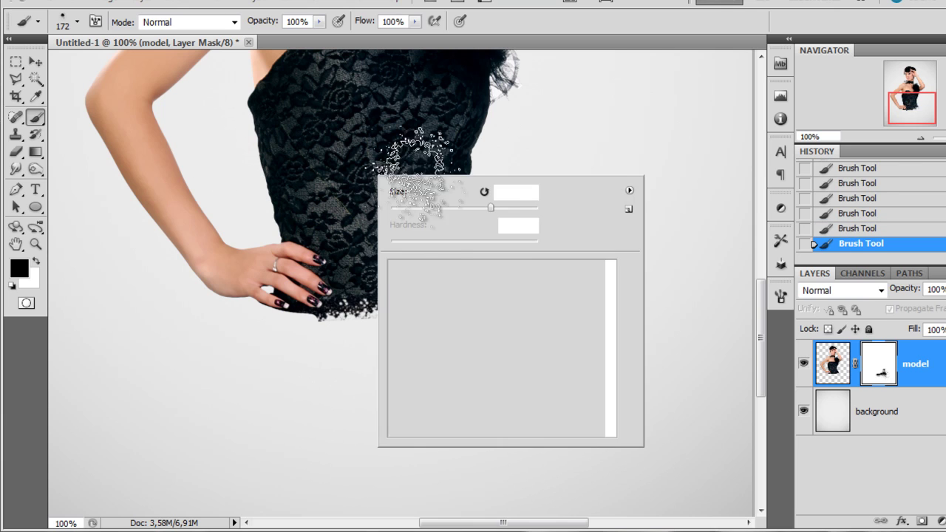
text(135)
click(247, 157)
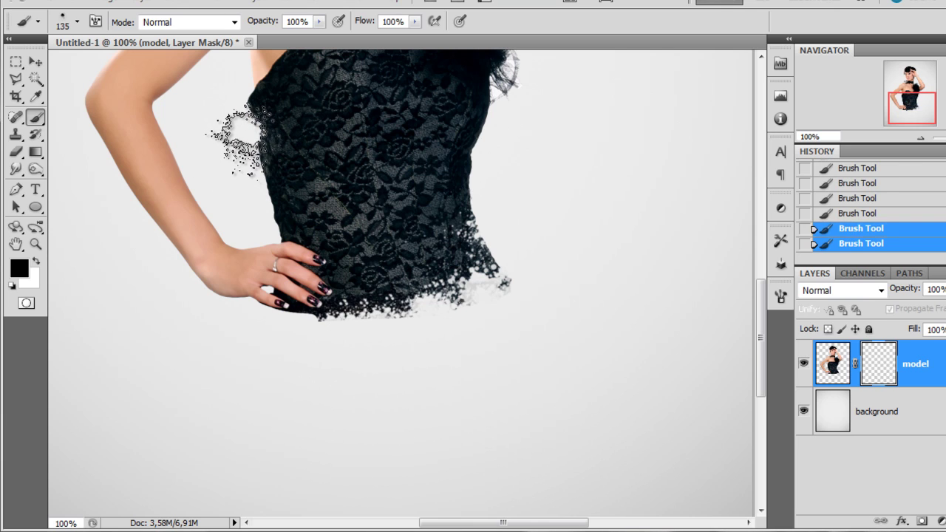
mouse_move(248, 157)
mouse_down()
mouse_move(240, 179)
mouse_move(254, 222)
mouse_move(230, 122)
mouse_up()
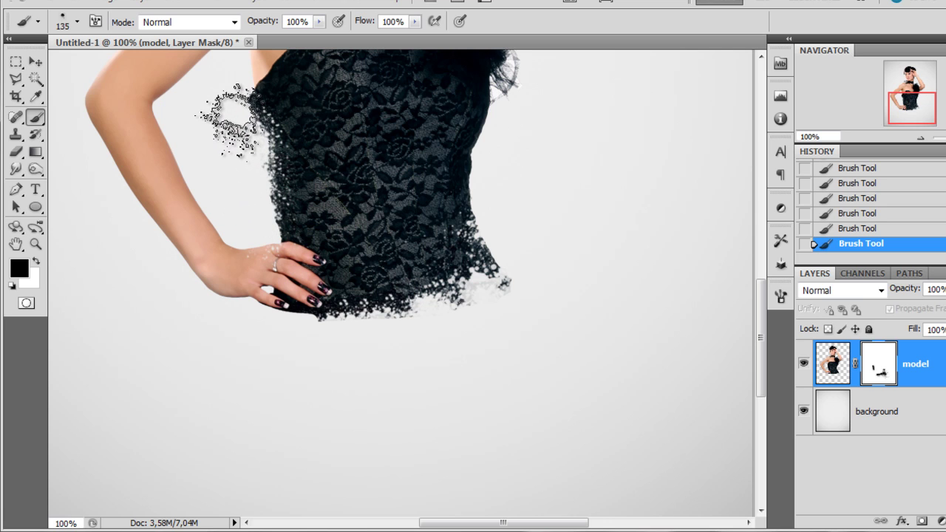
Step: Reset the brushes to the default set, choose the 13 px hard round brush and paint white on the mask to restore the hand on the hip
scroll(200, 247, up, 2)
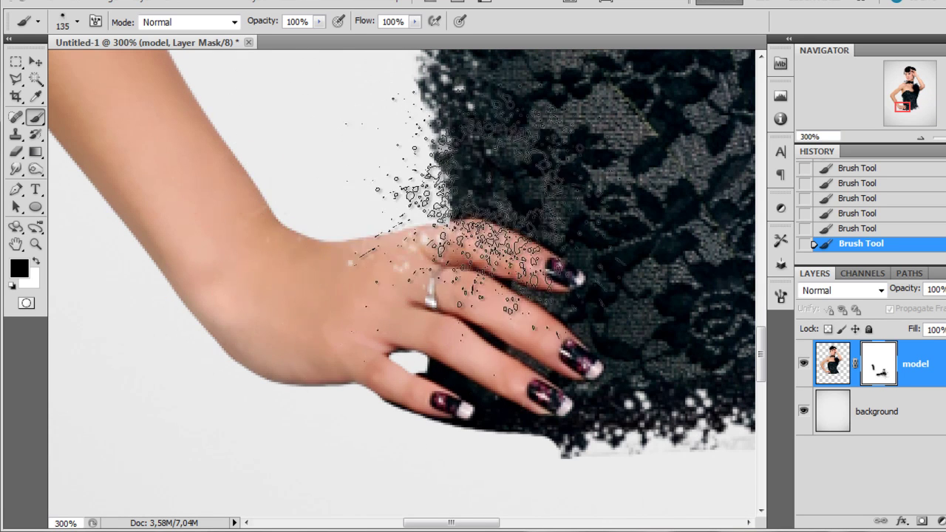
right_click(494, 221)
click(744, 237)
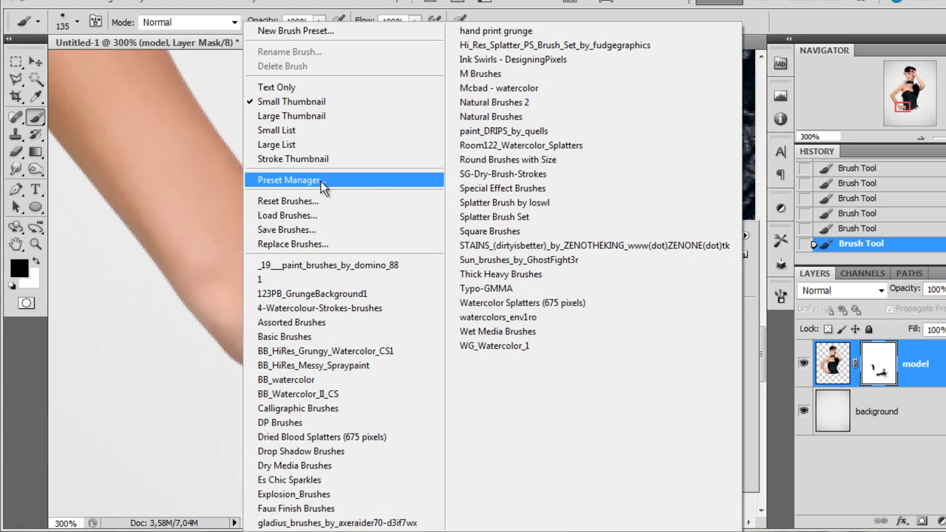
click(299, 198)
click(460, 204)
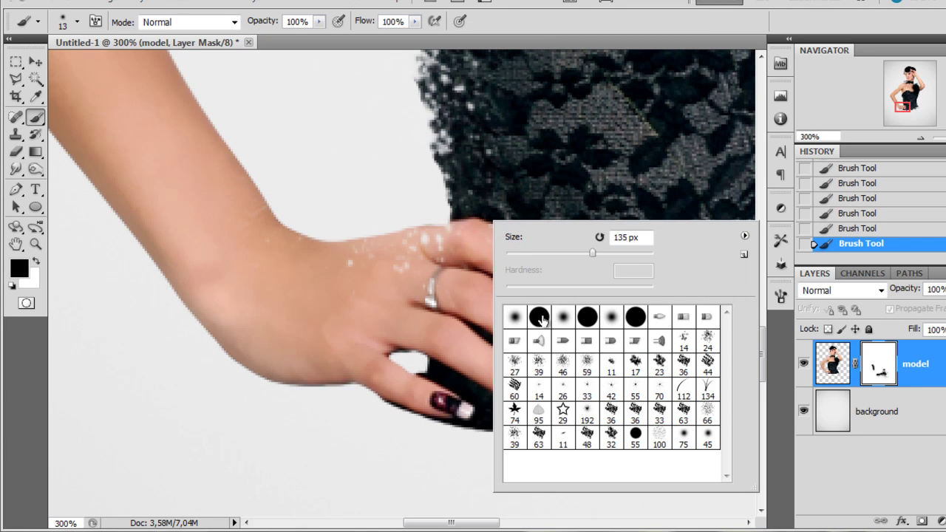
mouse_move(373, 264)
mouse_down()
mouse_move(444, 265)
mouse_move(457, 254)
mouse_move(338, 256)
mouse_move(340, 243)
mouse_move(217, 168)
mouse_move(255, 208)
mouse_move(435, 251)
mouse_move(386, 239)
mouse_up()
key(x)
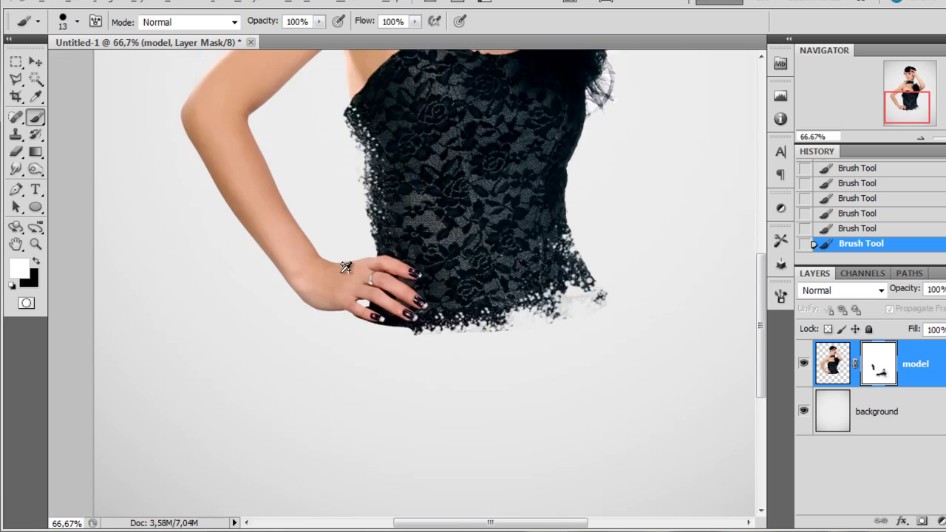
Step: Add a new layer beneath the model layer and name it paint
scroll(340, 270, down, 4)
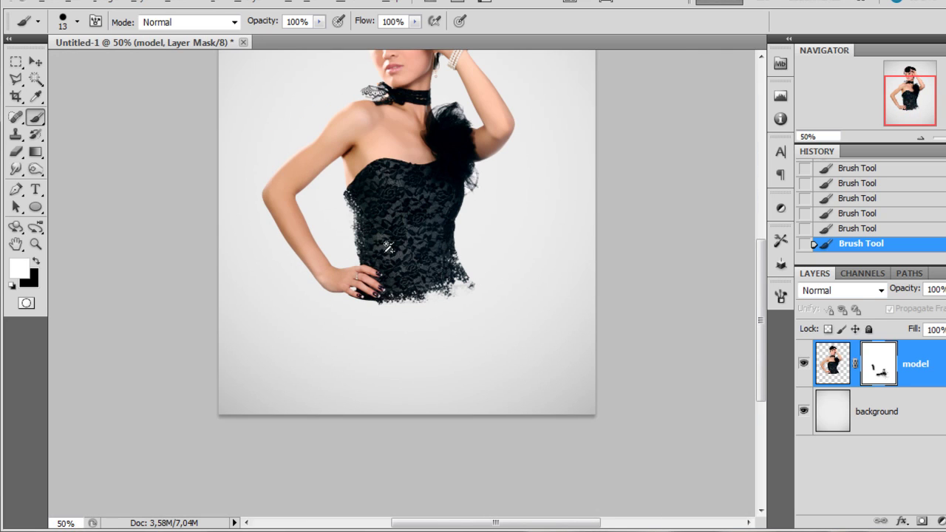
scroll(388, 247, down, 1)
scroll(379, 280, up, 1)
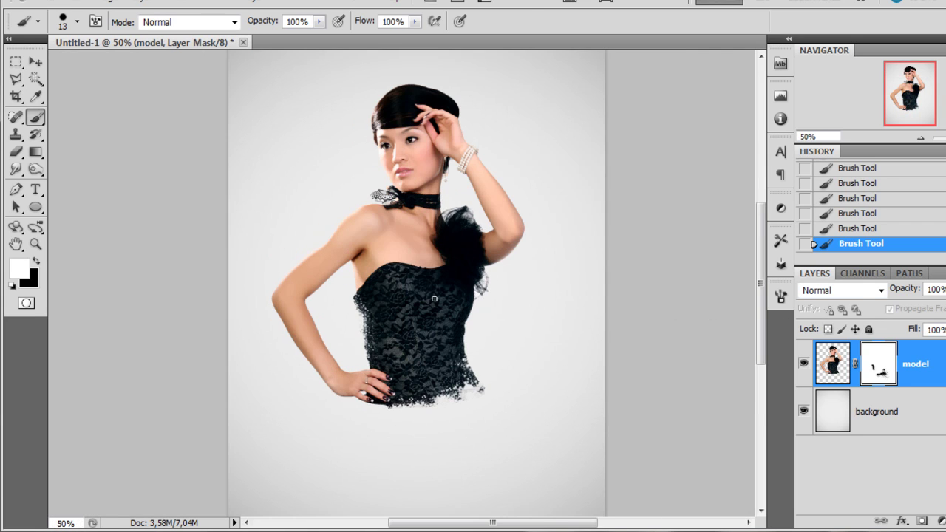
click(833, 363)
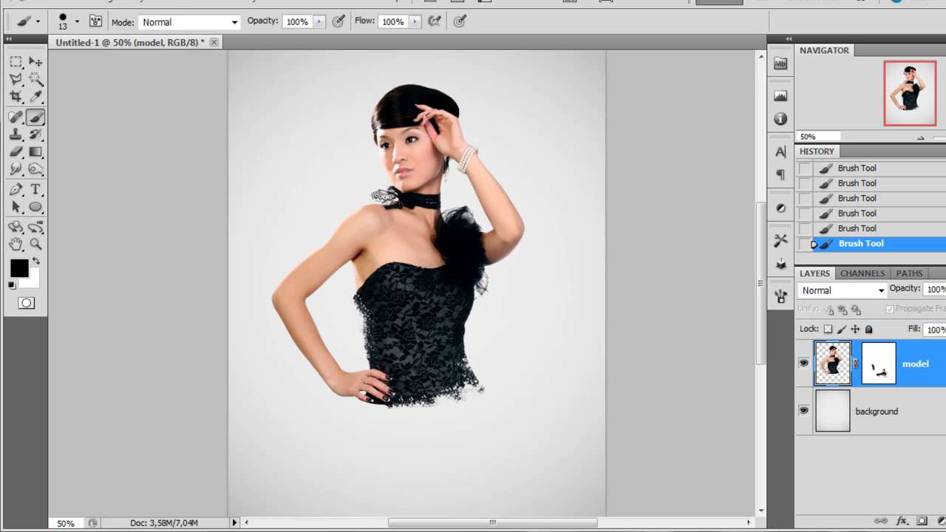
ctrl+click(945, 521)
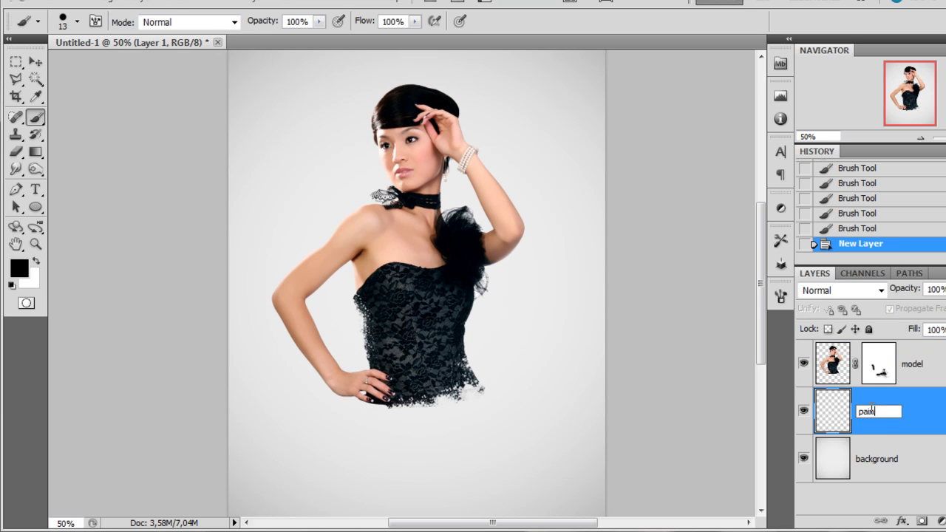
key(Return)
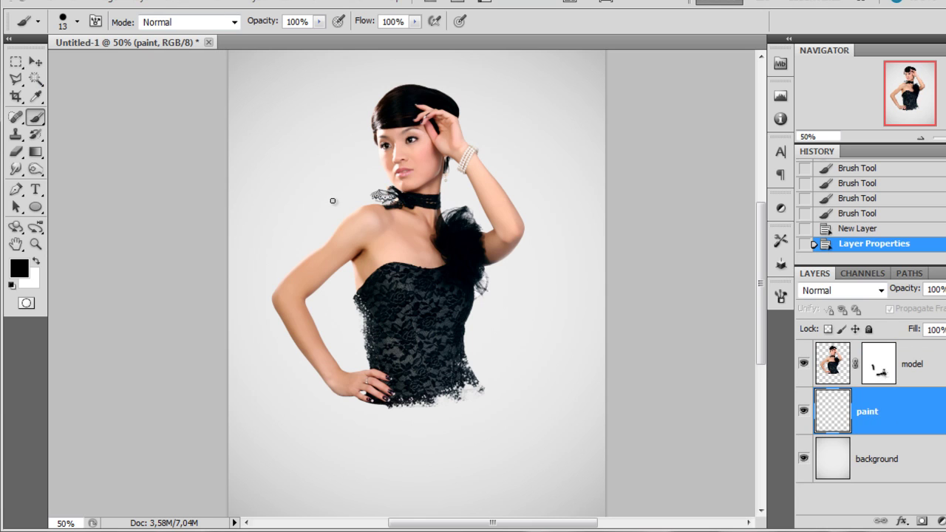
Step: Replace the brushes with the BB_HiRes_Grungy_Watercolor_CS1 set, choose the 2497 brush and set its size to 569 px
right_click(459, 209)
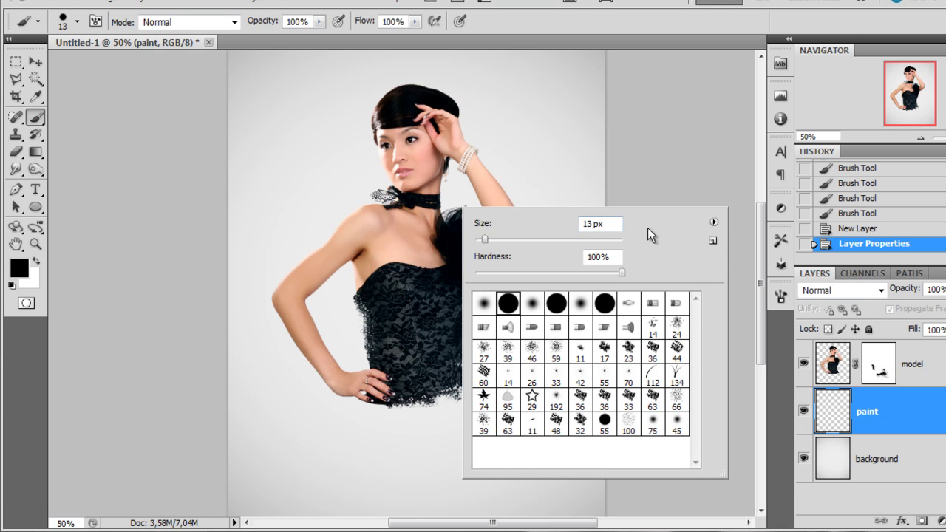
click(714, 221)
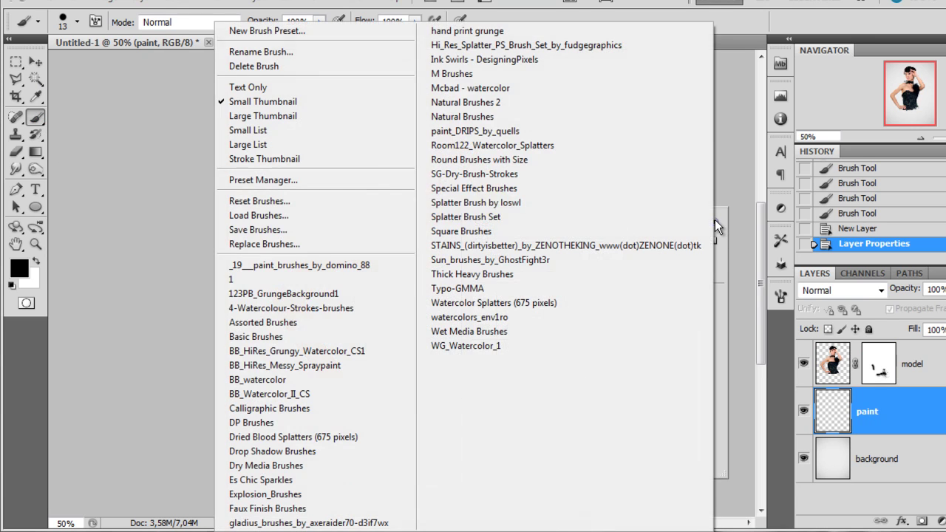
click(294, 352)
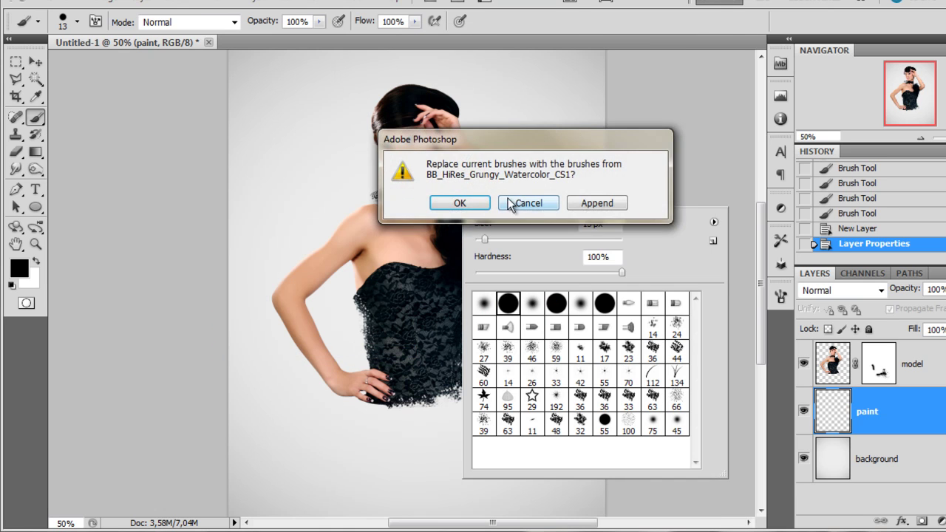
click(466, 205)
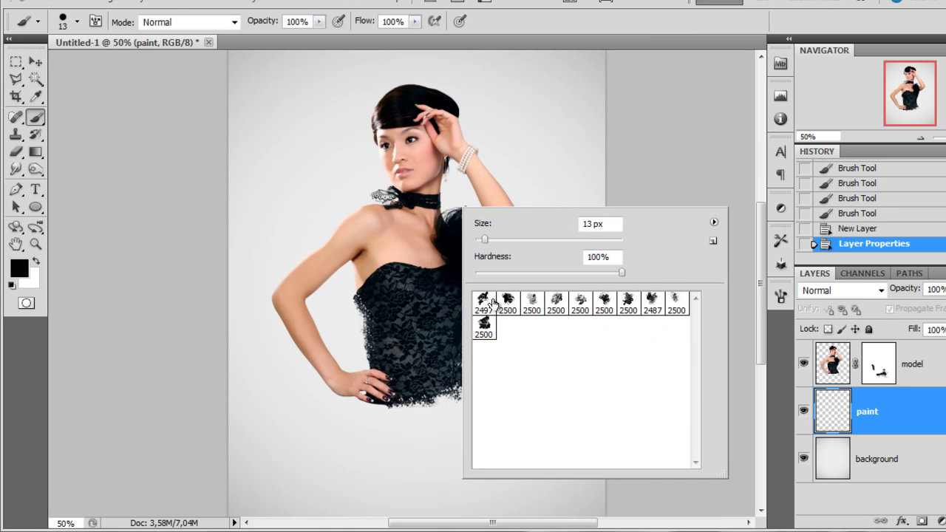
click(493, 303)
drag(621, 240, 613, 241)
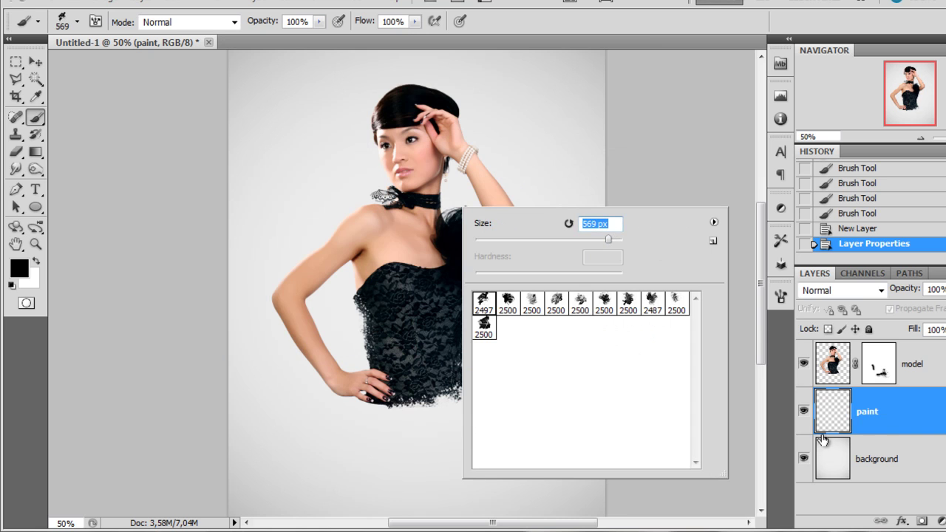
Step: Reduce the watercolor brush to 391 px and stamp black paint on the paint layer below the hand on the hip
click(822, 440)
right_click(569, 256)
drag(716, 287, 706, 287)
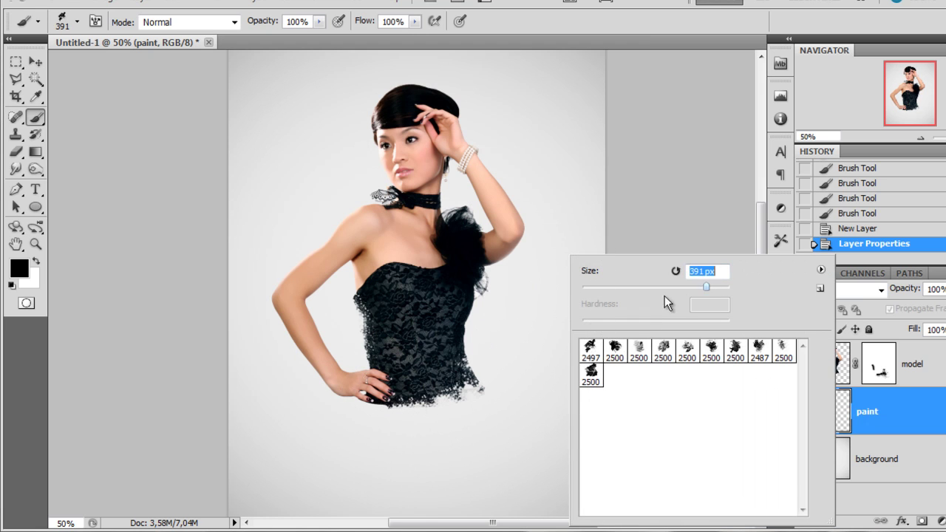
click(383, 391)
Step: Choose the first light grey 2500 watercolor brush, set it to 308 px and stamp black paint beneath the right half of the hem
right_click(442, 365)
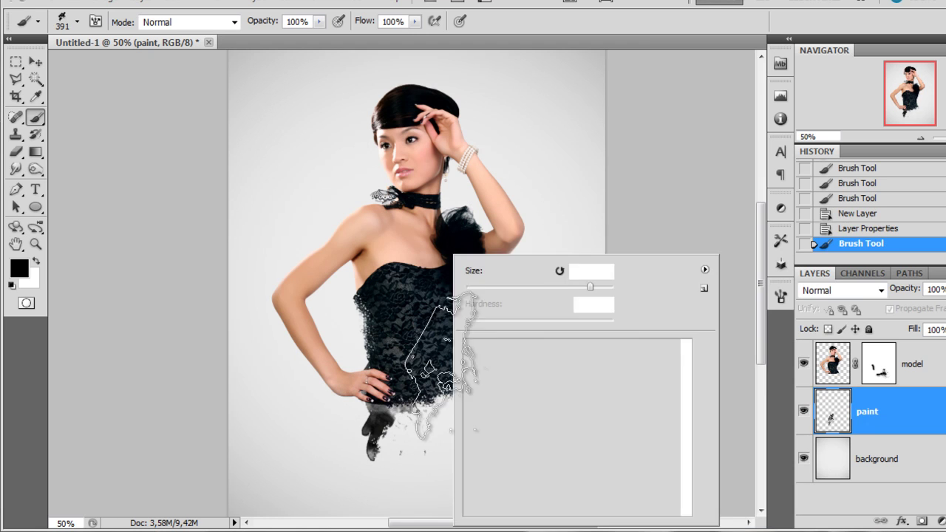
click(523, 352)
drag(601, 285, 600, 286)
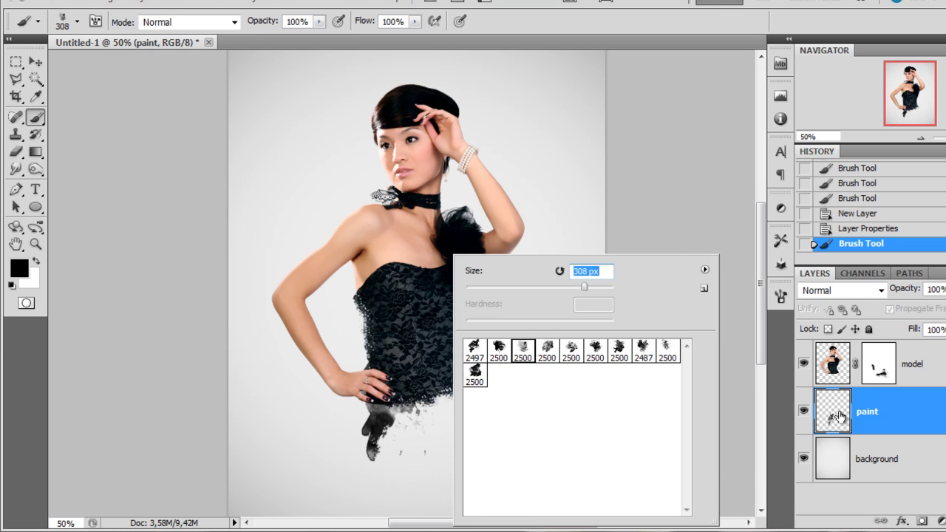
key(Return)
click(462, 384)
key(ctrl+z)
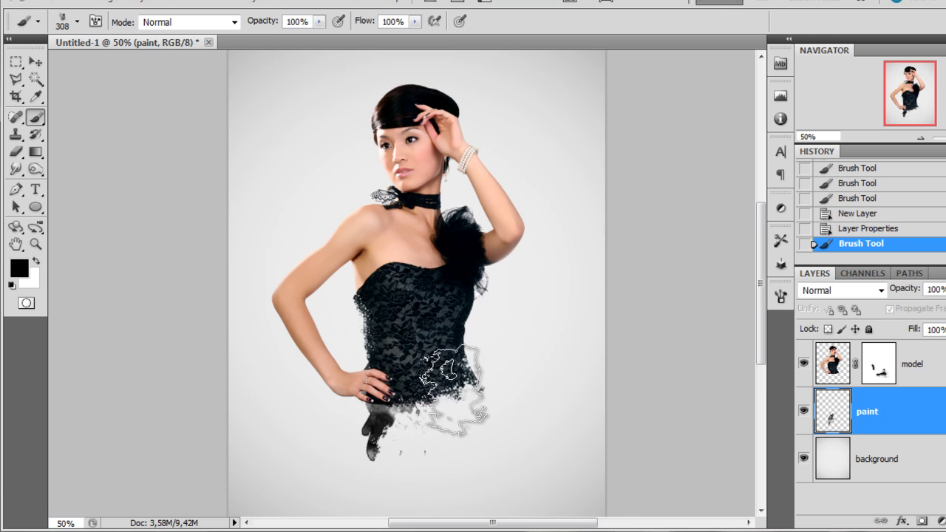
click(453, 391)
click(451, 399)
click(443, 405)
Step: Choose the 2500 watercolor brush beside the 2487 one, set it to 422 px and stamp speckled paint across the hem
scroll(362, 453, up, 1)
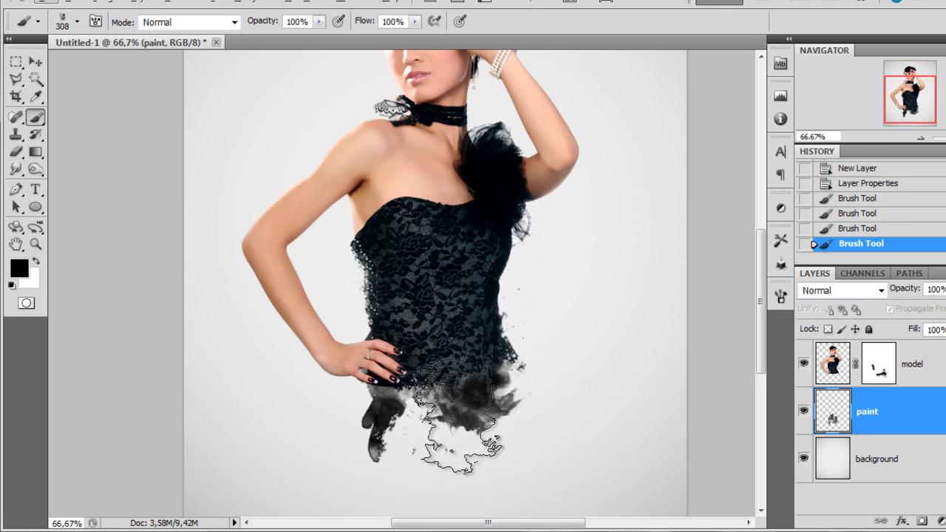
right_click(573, 370)
click(762, 348)
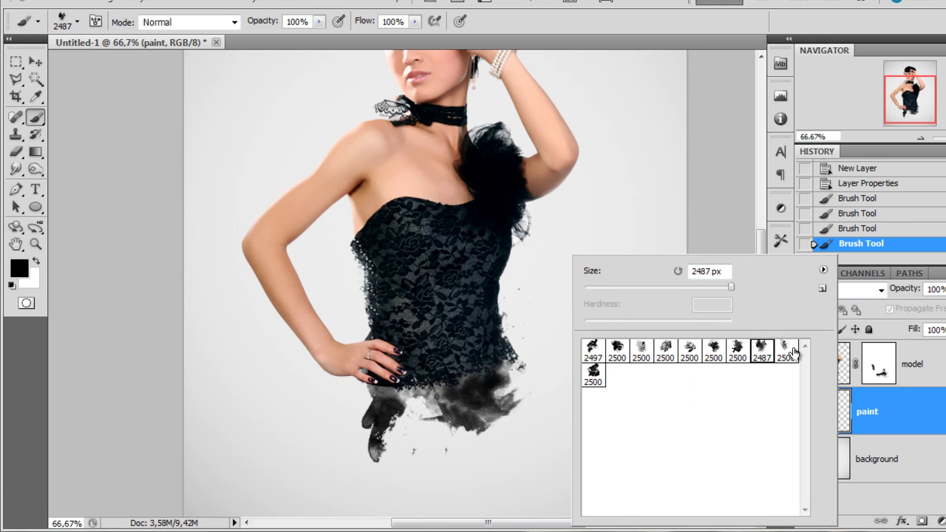
click(786, 349)
drag(733, 288, 711, 287)
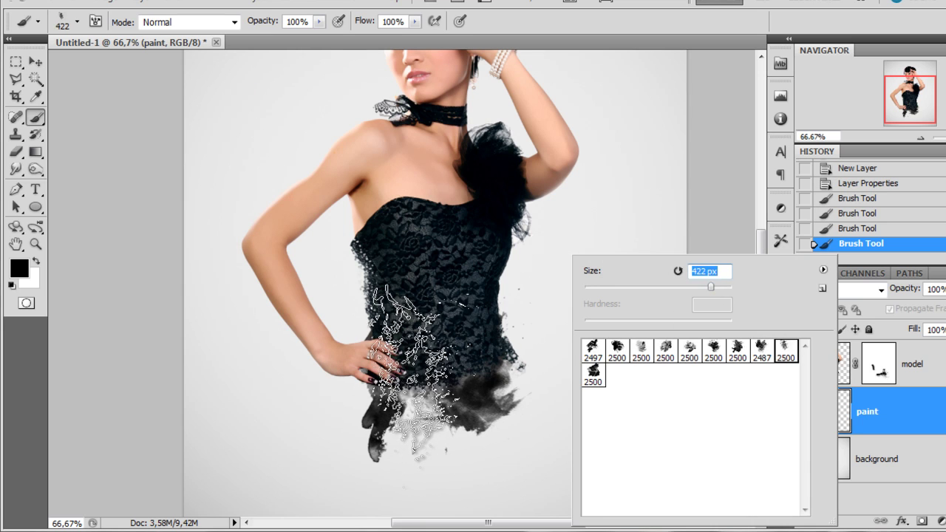
click(415, 378)
click(421, 378)
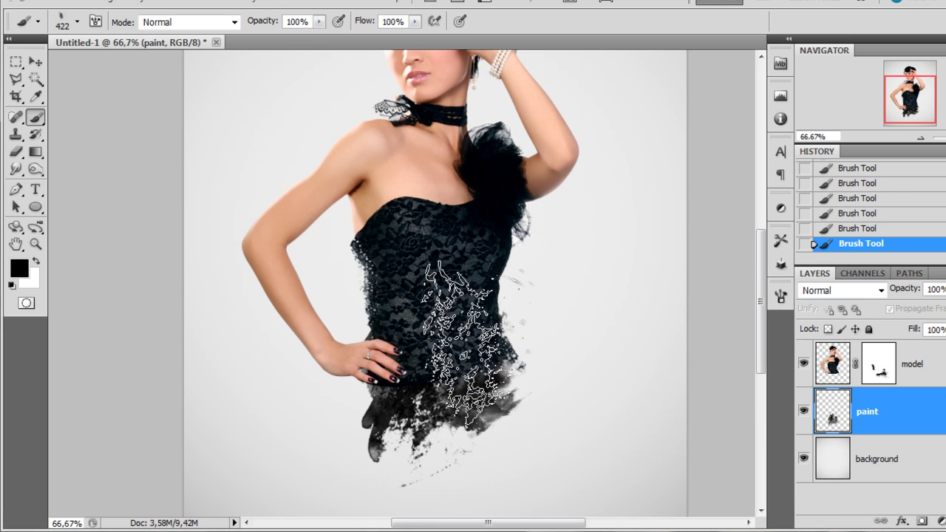
Step: Replace the brushes with the Room122_Watercolor_Splatters set and stamp its 2449 brush at 463 px behind the hem's right side
right_click(521, 256)
click(768, 271)
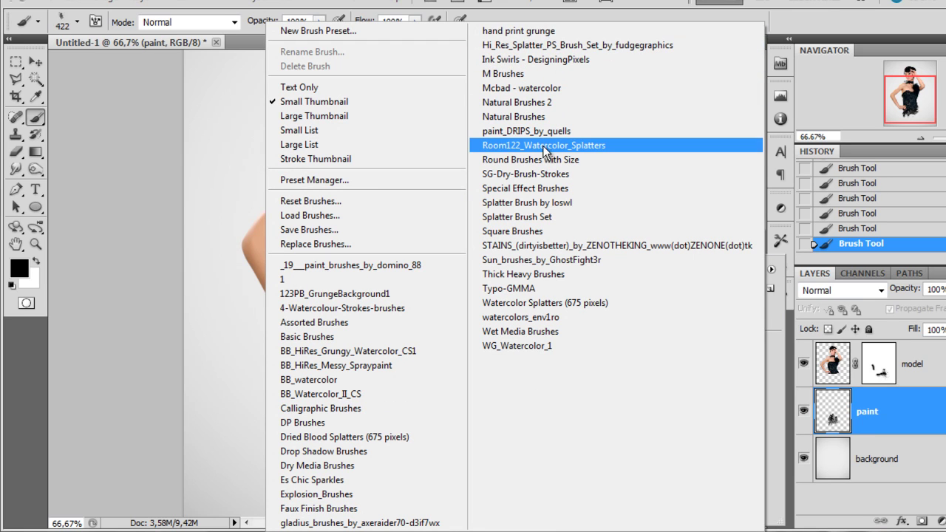
click(549, 147)
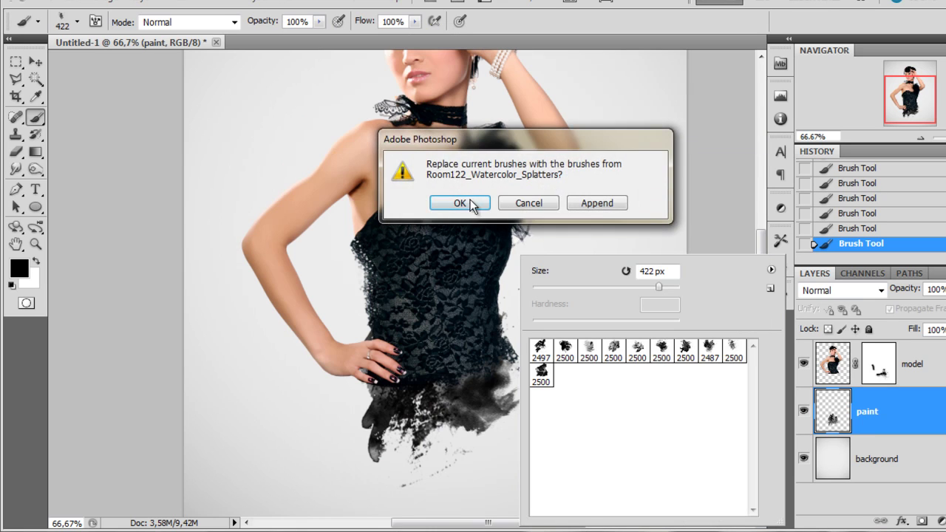
click(464, 204)
click(614, 351)
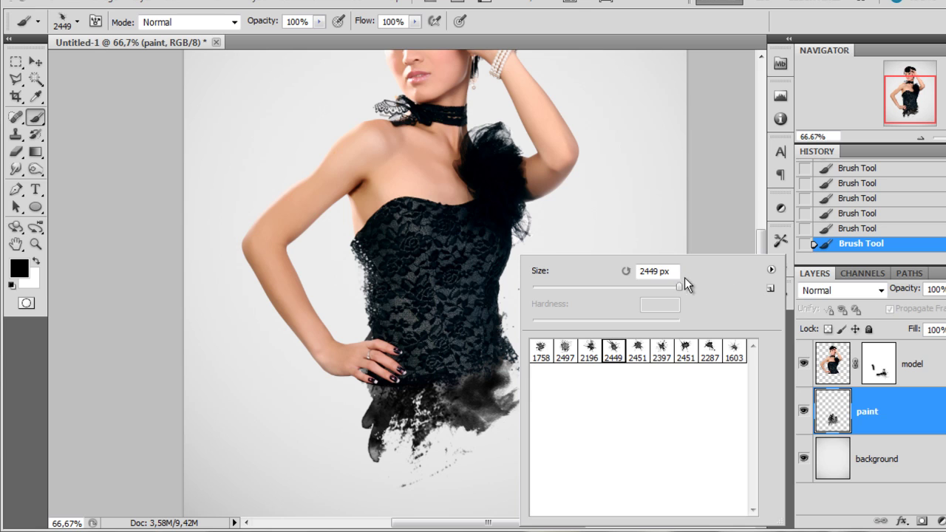
click(915, 451)
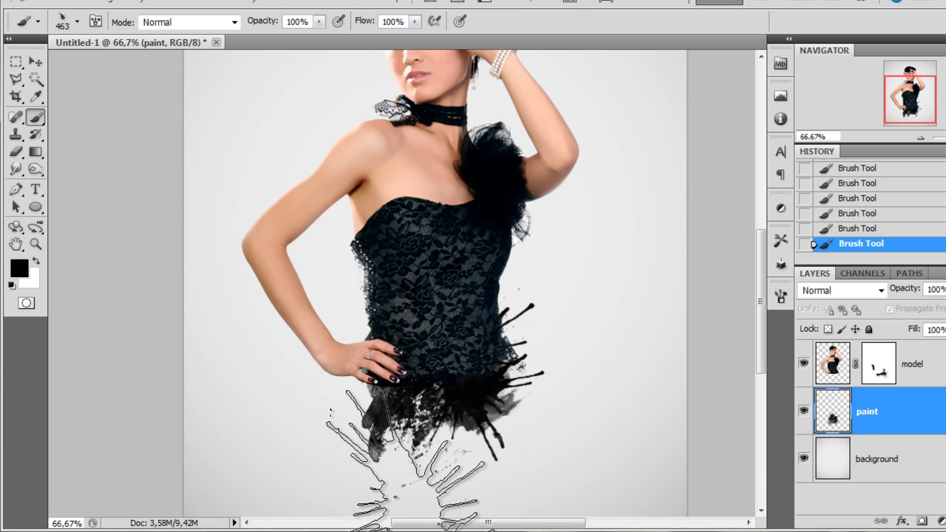
Step: Replace the brushes with the BB_Watercolor_II_CS set and try stamping one of its 2500 brushes at 504 px behind the dress
right_click(522, 259)
click(774, 272)
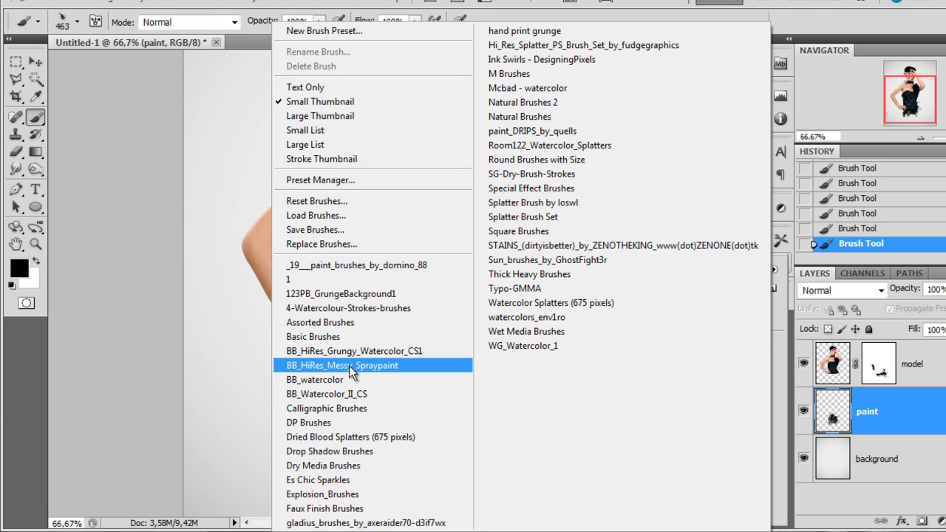
click(339, 395)
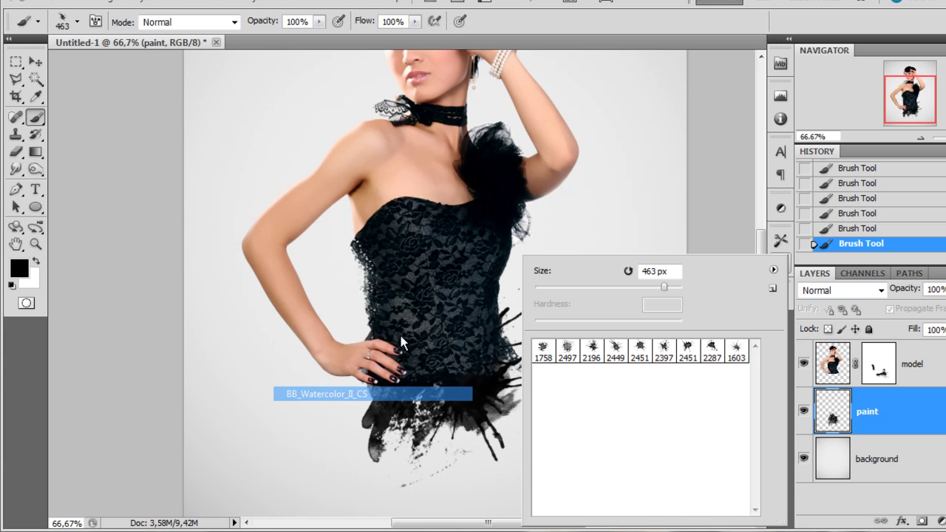
click(459, 204)
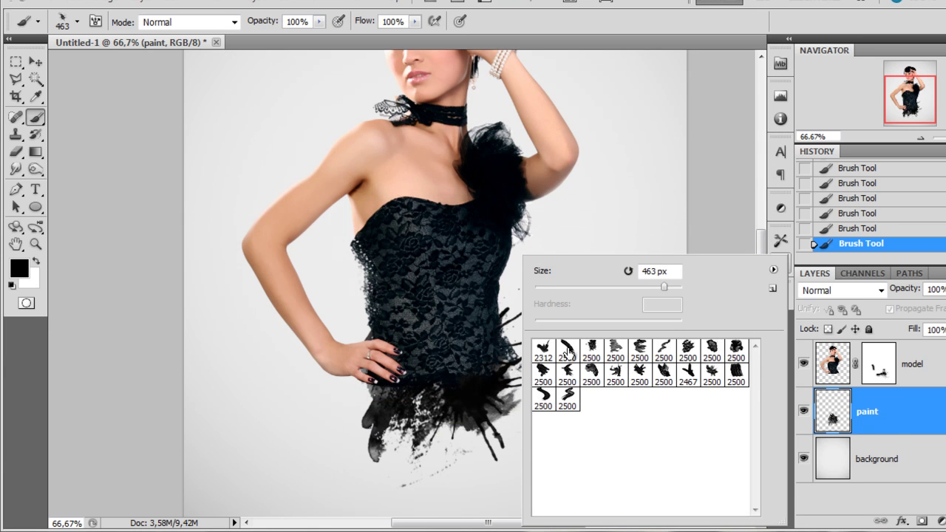
click(543, 371)
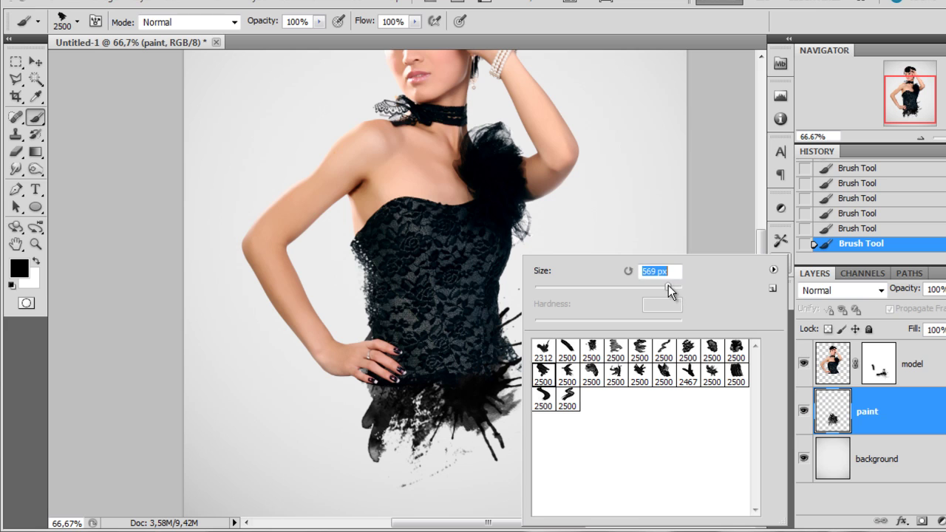
drag(669, 285, 667, 286)
click(423, 330)
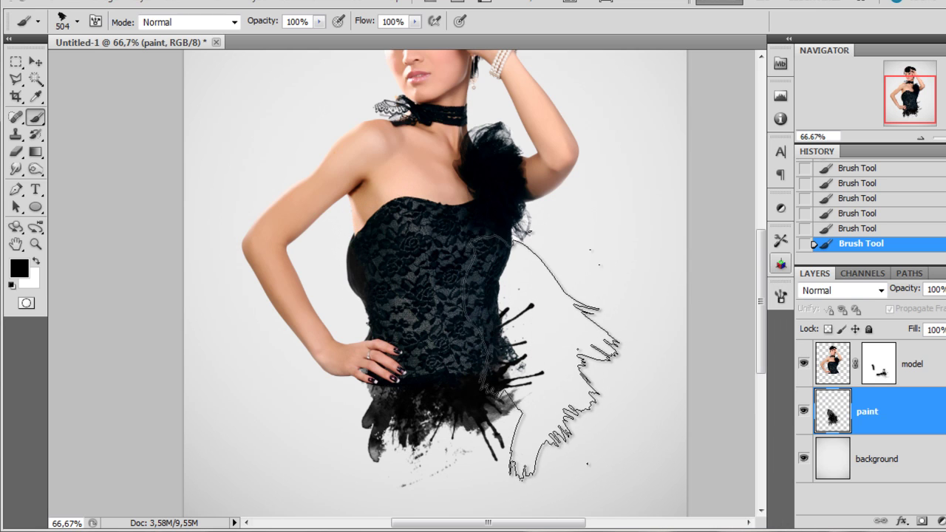
Step: Try stamping a different 2500 watercolor brush at 349 px behind the waist above the hand on the hip, and undo the stamps
right_click(482, 307)
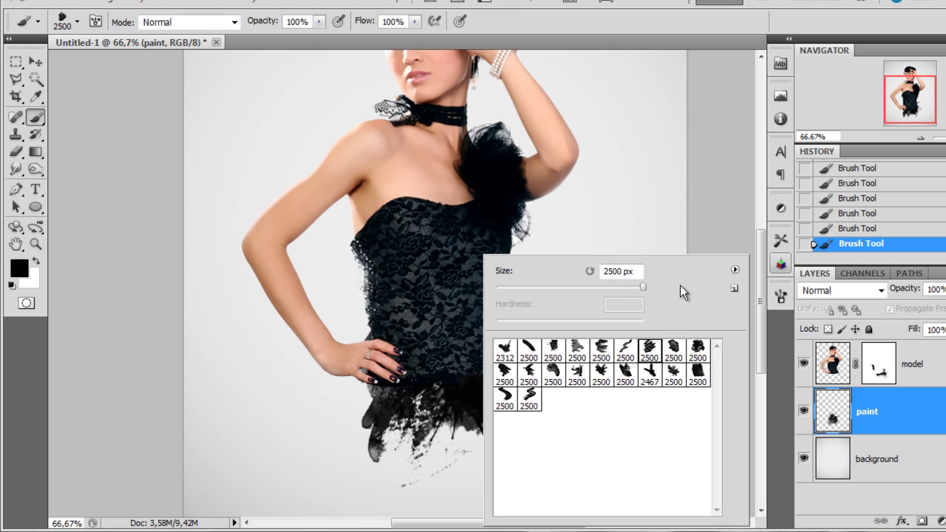
drag(635, 288, 634, 289)
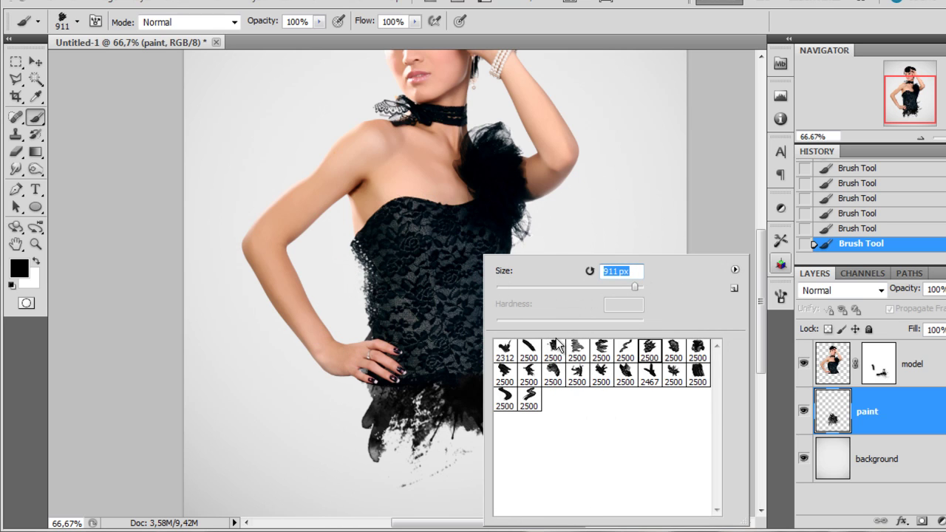
click(618, 289)
click(409, 296)
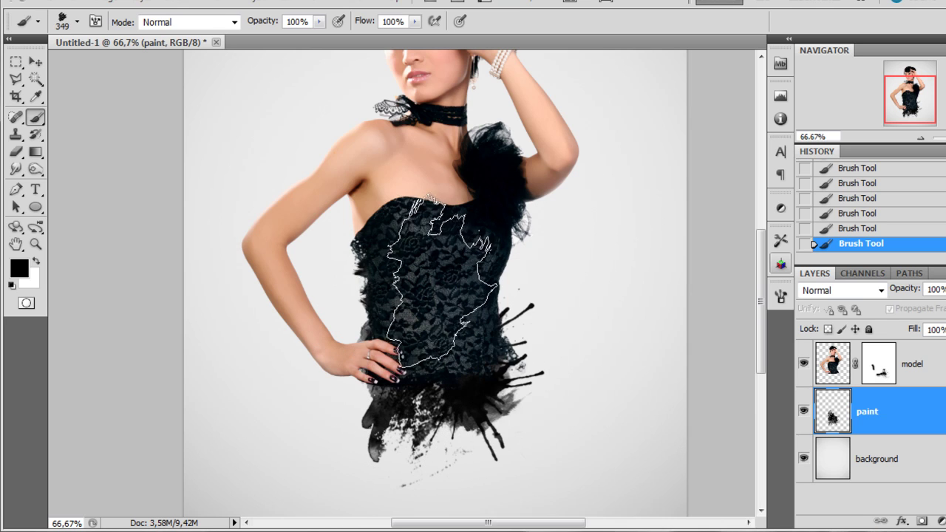
click(404, 287)
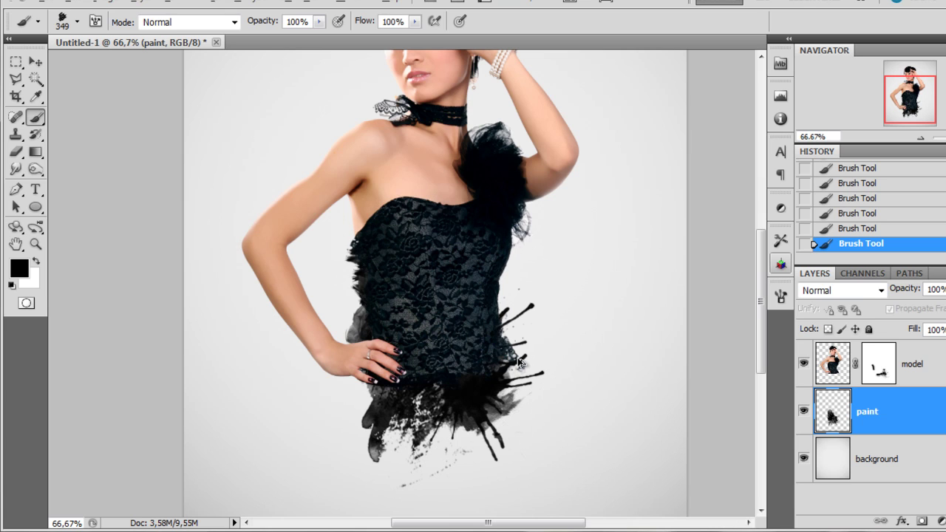
key(ctrl+alt+z)
key(ctrl+alt+z)
Step: Replace the brushes with the BB_HiRes_Messy_Spraypaint set and stamp its sixth brush (2500) at 569 px behind the waist and hem
right_click(654, 252)
click(719, 268)
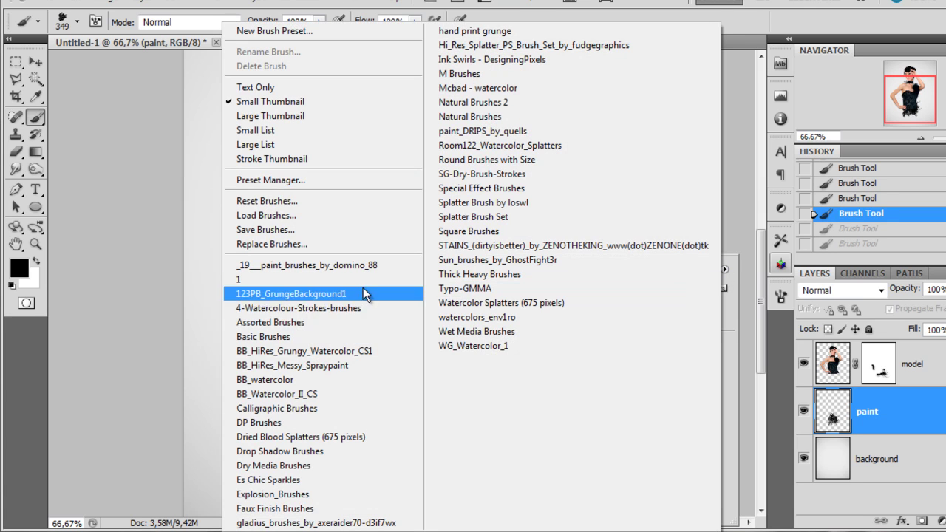
click(331, 365)
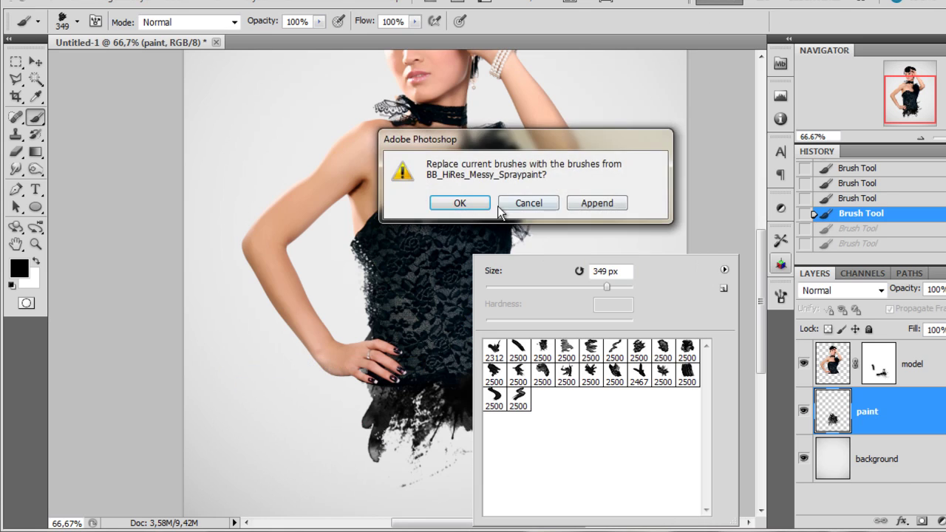
click(459, 204)
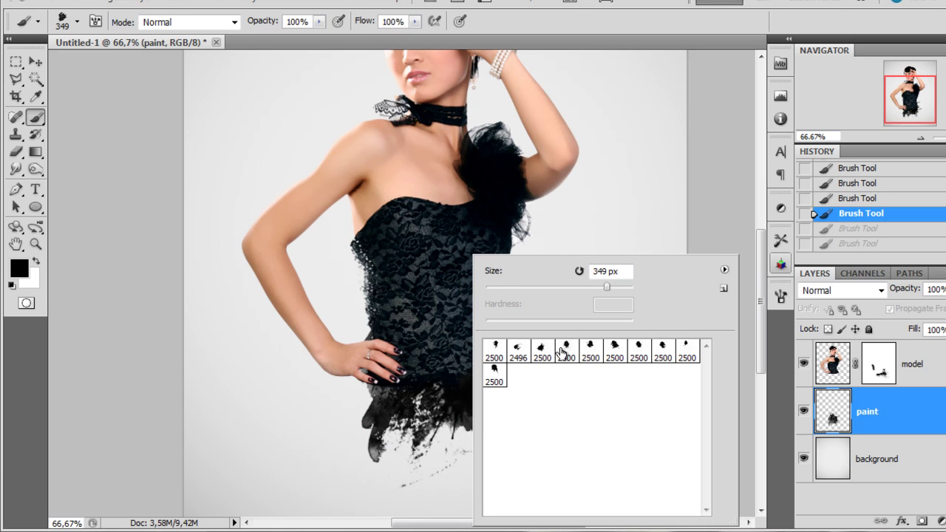
click(604, 352)
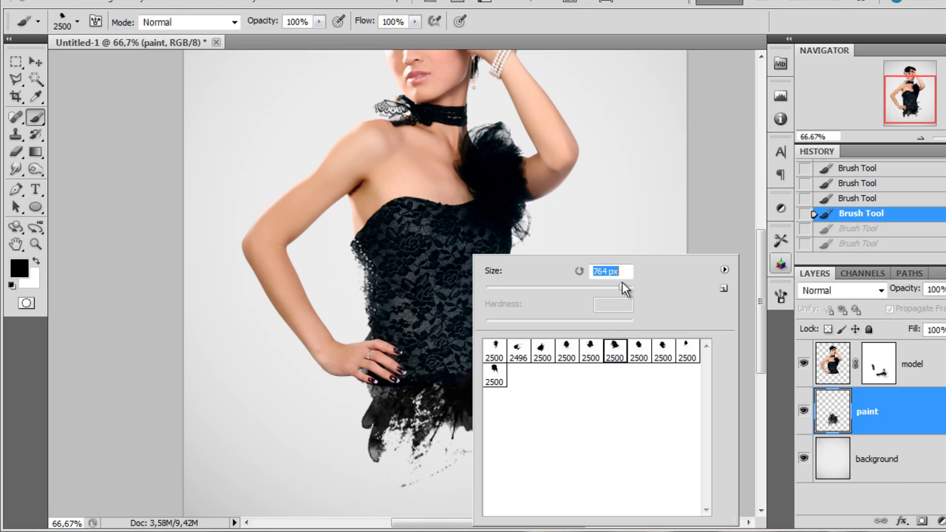
drag(623, 283, 620, 284)
click(395, 287)
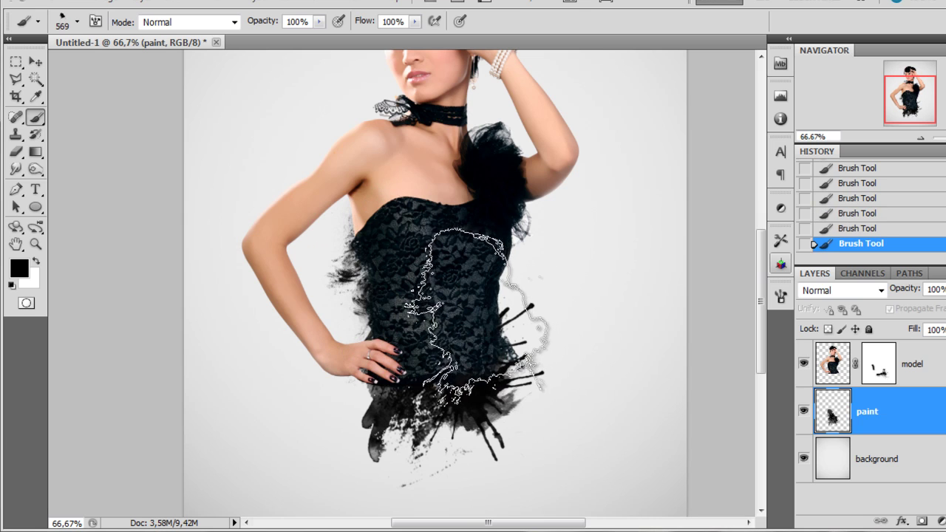
click(397, 293)
click(391, 303)
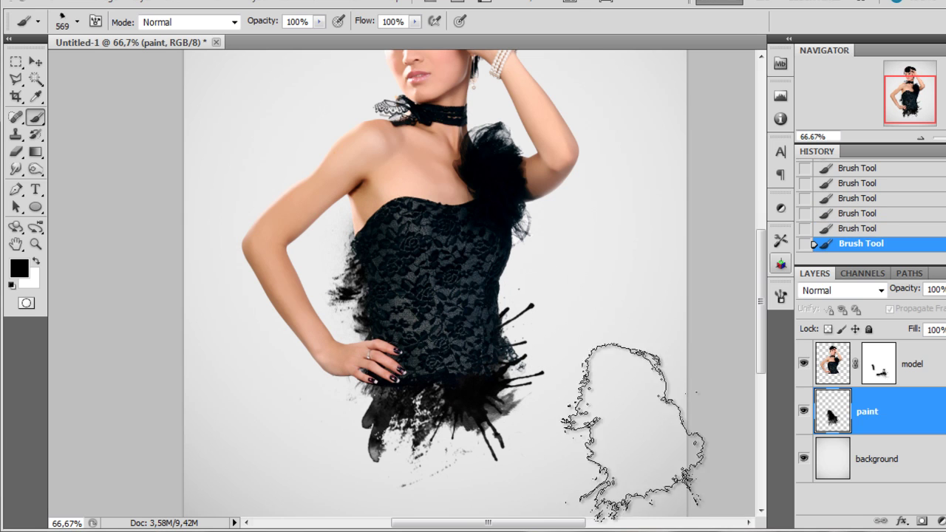
click(483, 360)
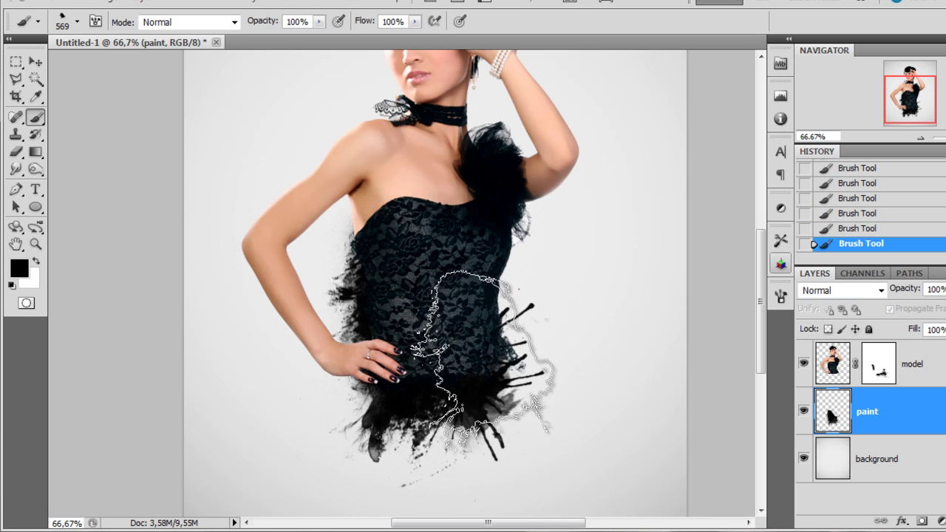
Step: Replace the brushes with the Hi_Res_Splatter_PS_Brush_Set_by_fudgegraphics set and choose its 2482 splatter brush
key(ctrl+minus)
key(ctrl+minus)
key(ctrl+plus)
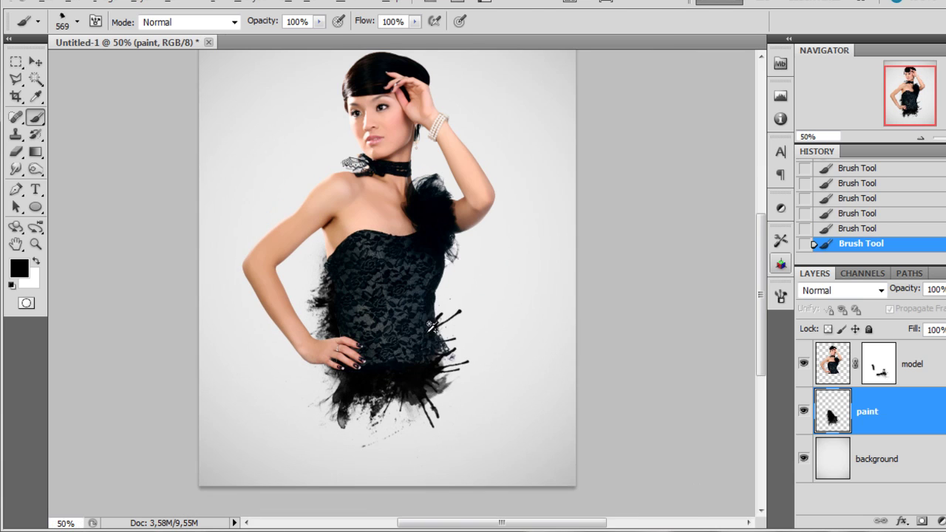
right_click(430, 324)
click(683, 269)
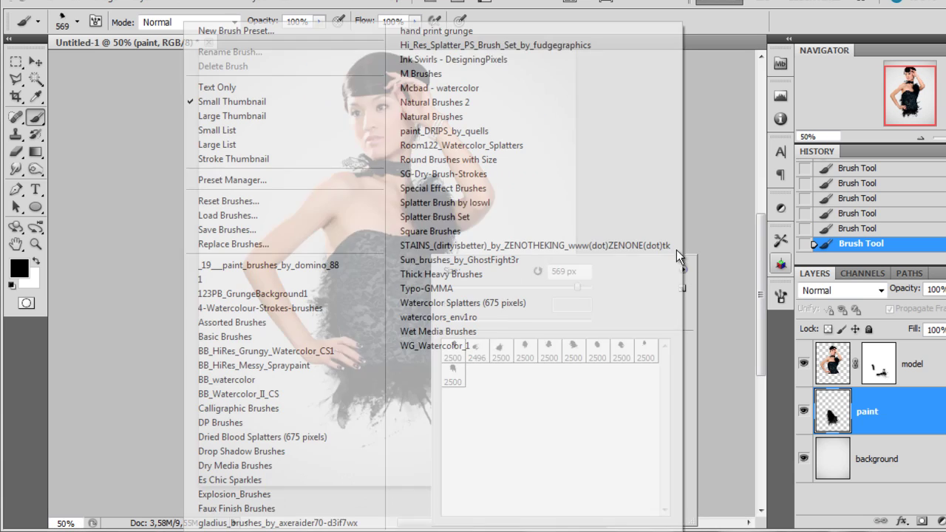
click(473, 40)
click(461, 204)
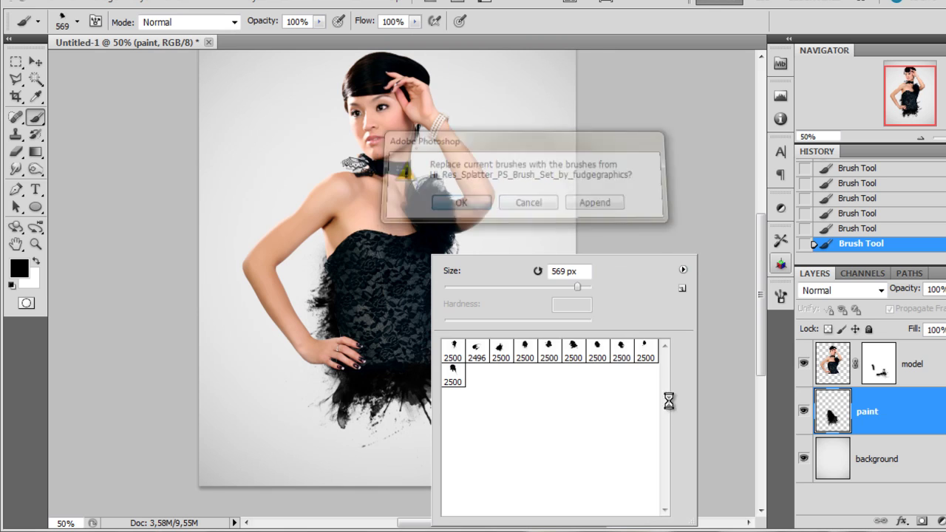
click(575, 352)
click(532, 351)
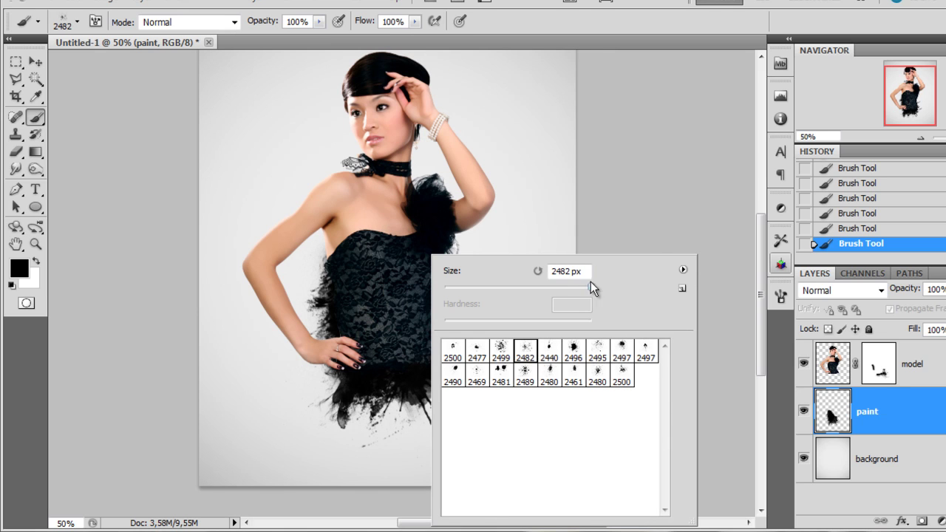
Step: Try the splatter brush at 666 px, undo that stamp, and spatter droplets at 401 px around the hand on the hip and the hem
drag(584, 292, 578, 288)
click(377, 348)
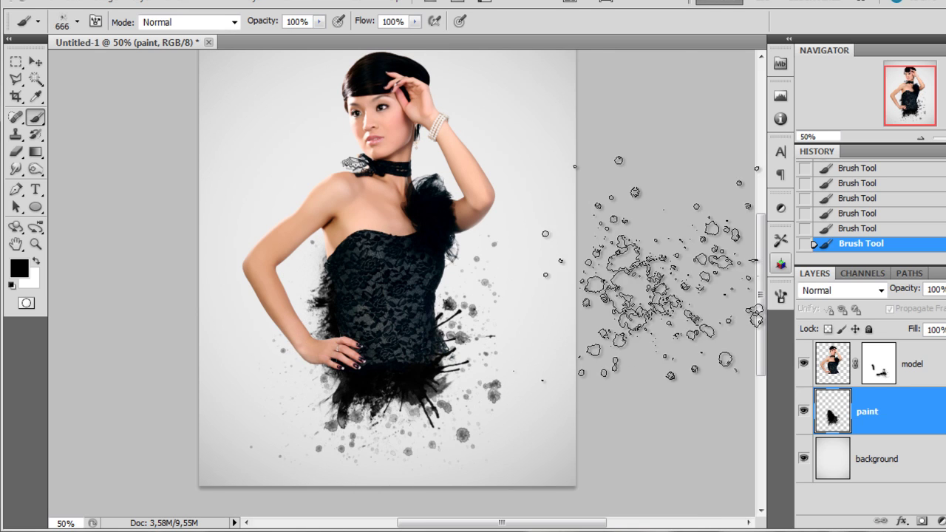
right_click(490, 272)
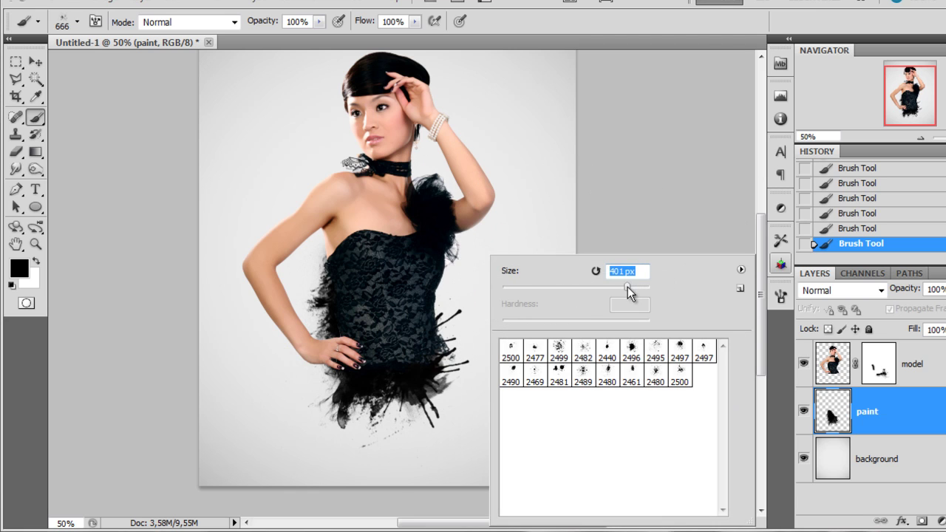
key(Return)
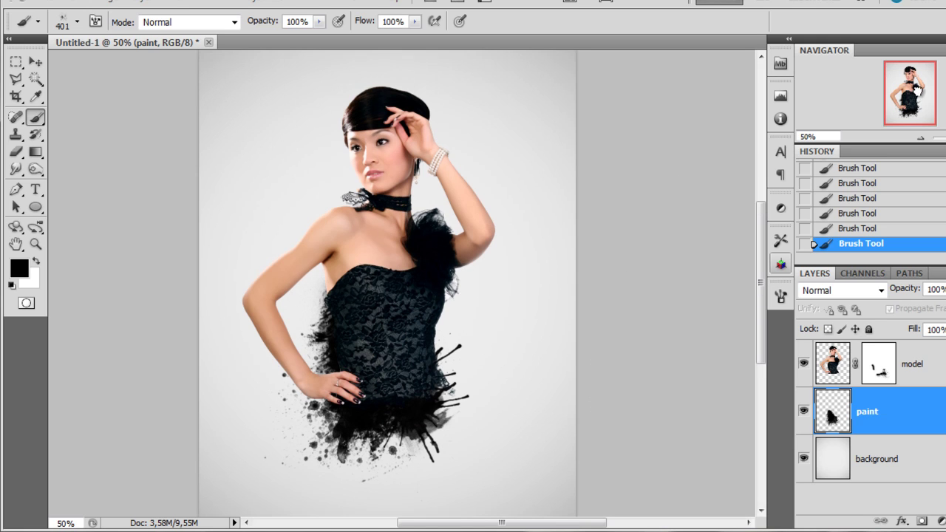
Step: Create a new empty layer directly above the background layer
scroll(470, 155, down, 1)
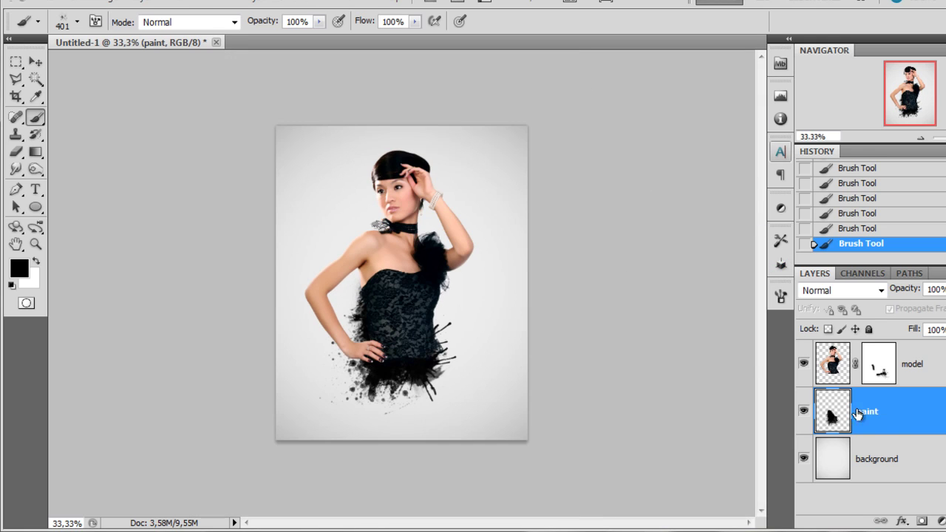
click(937, 459)
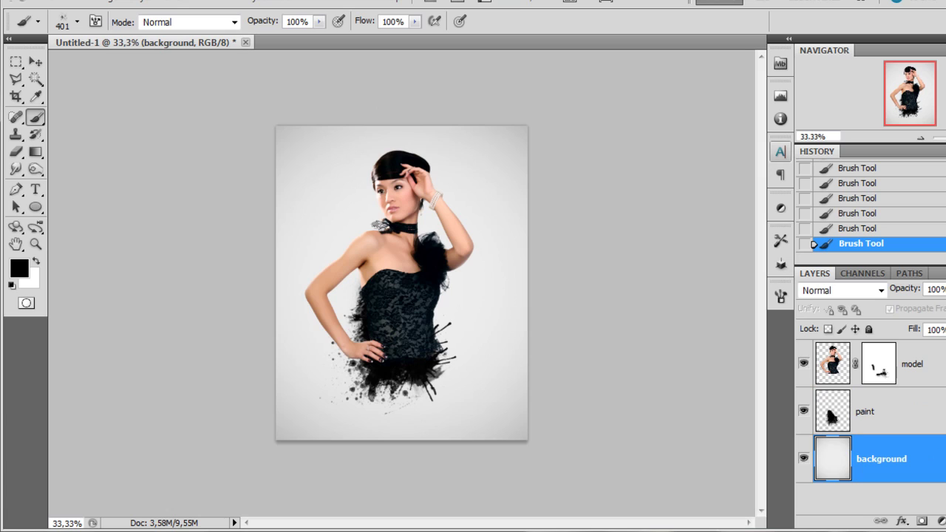
key(ctrl+shift+alt+n)
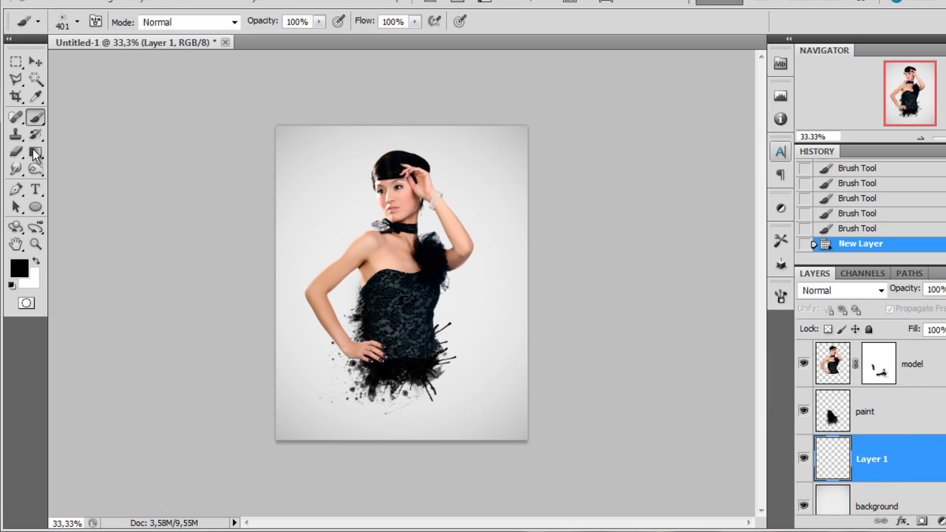
Step: Draw a closed white Pen tool shape behind the woman, covering the canvas's upper part with a curved lower edge rising to the right
click(35, 208)
click(16, 189)
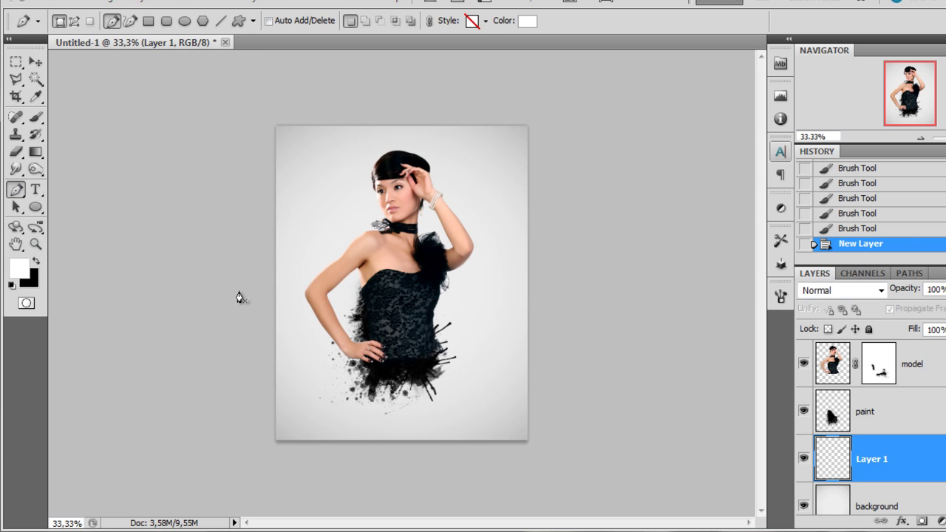
drag(268, 233, 269, 230)
drag(559, 209, 650, 108)
drag(564, 88, 414, 89)
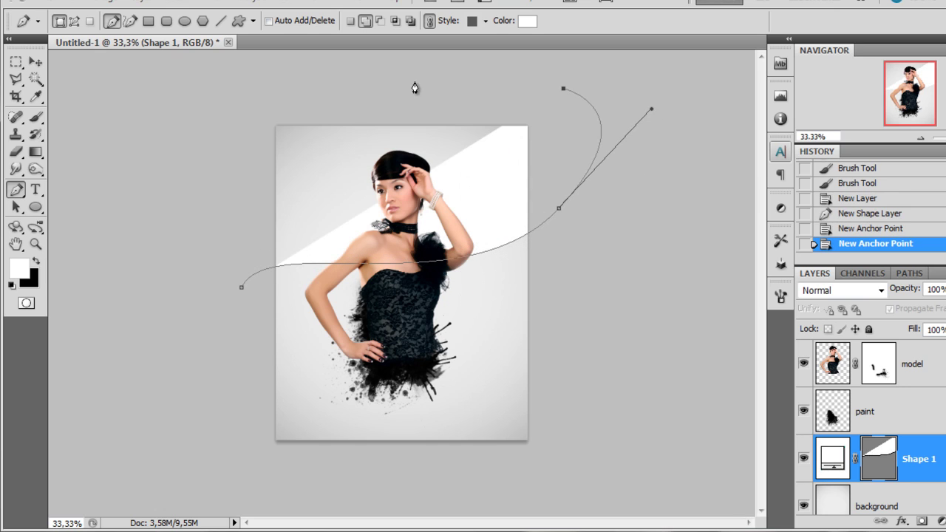
drag(318, 83, 297, 82)
click(211, 118)
drag(242, 292, 257, 299)
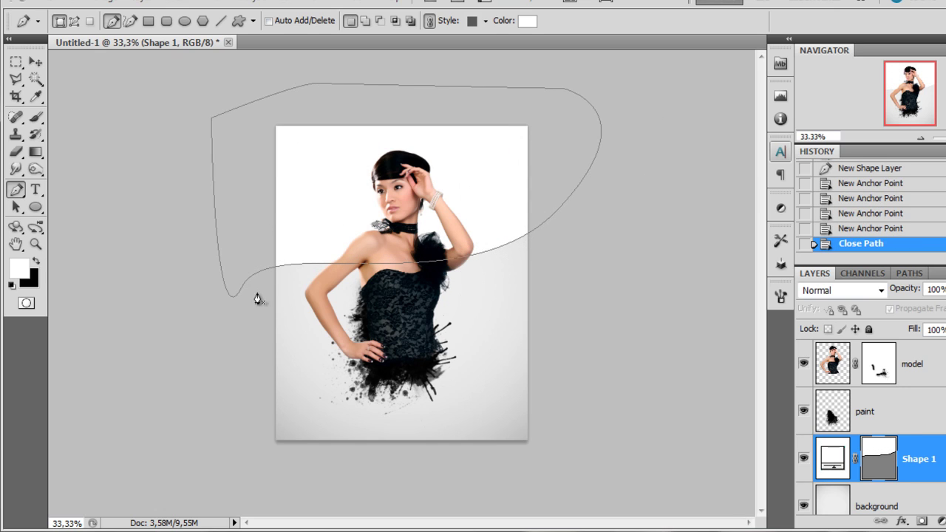
Step: Set the white shape layer's blend mode to Soft Light
click(839, 289)
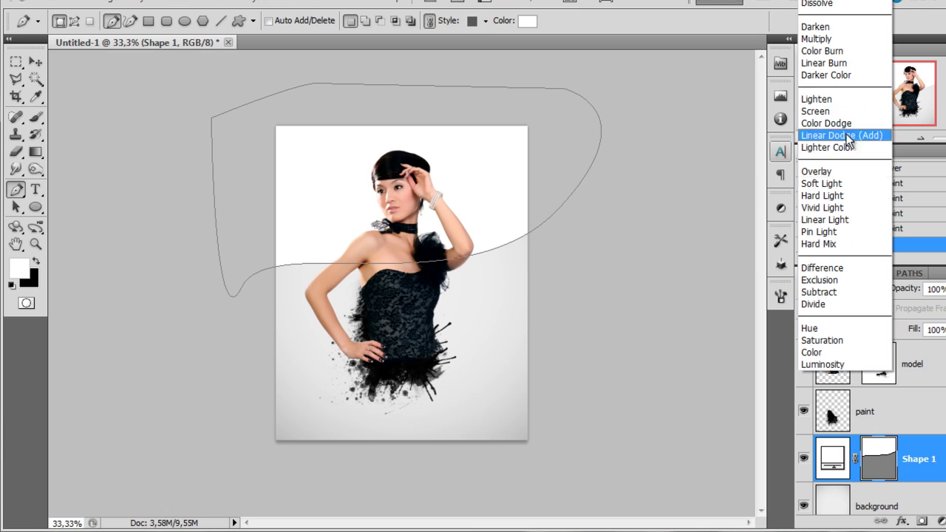
click(836, 182)
click(827, 405)
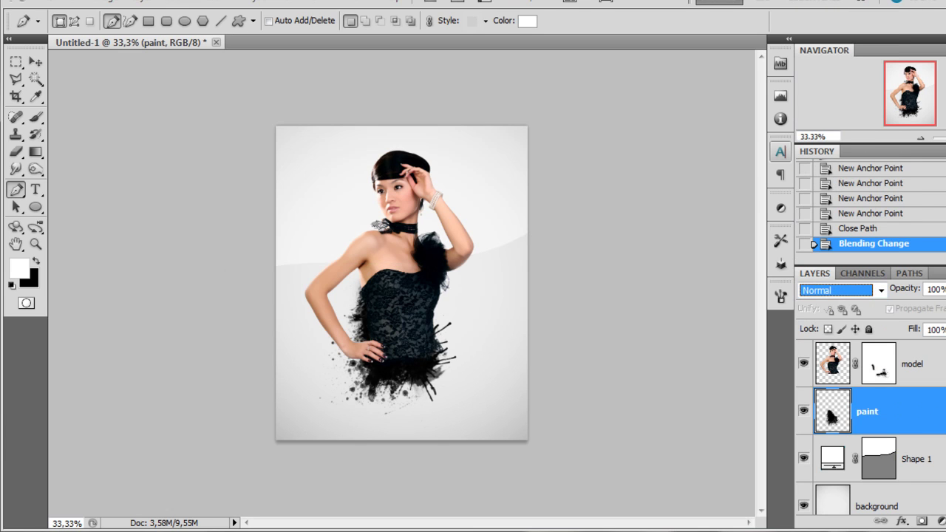
click(826, 458)
Step: Lower the white curved shape layer's opacity to about 66% after trying stronger and weaker settings
click(944, 289)
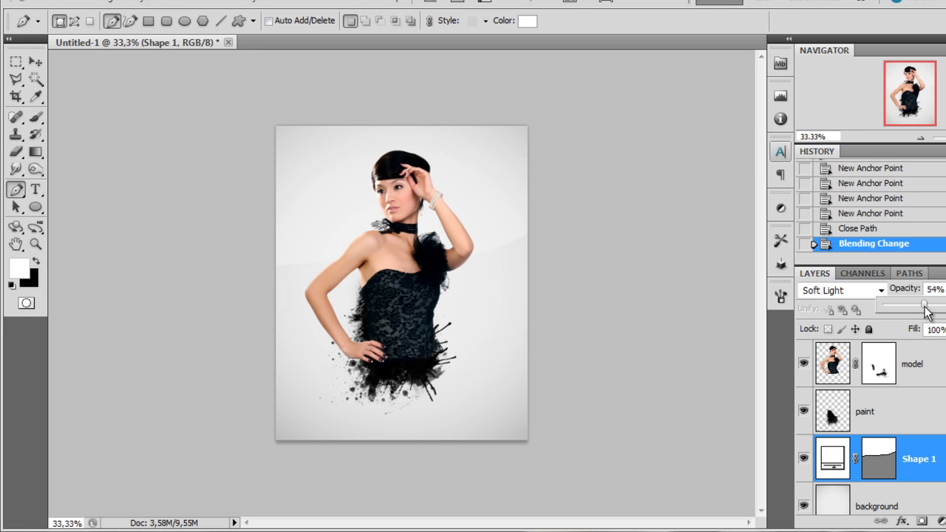
drag(930, 312, 930, 312)
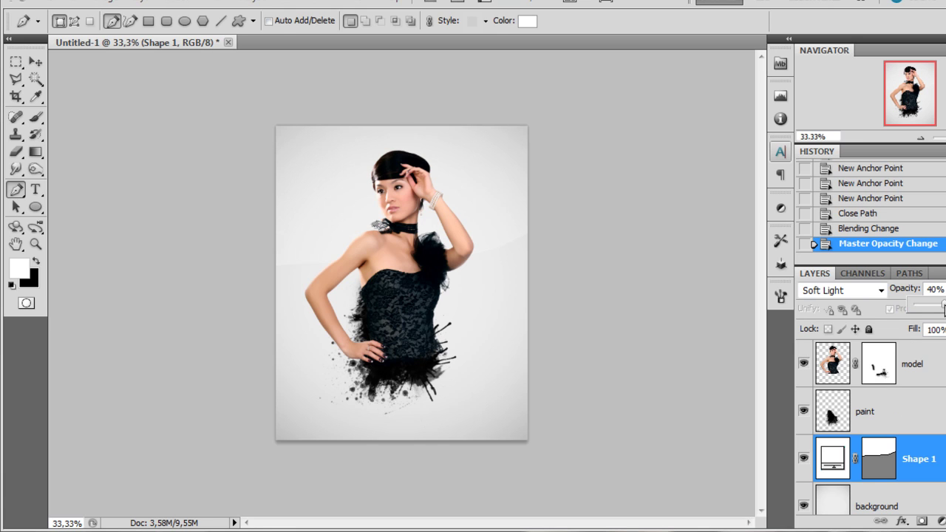
scroll(425, 218, up, 2)
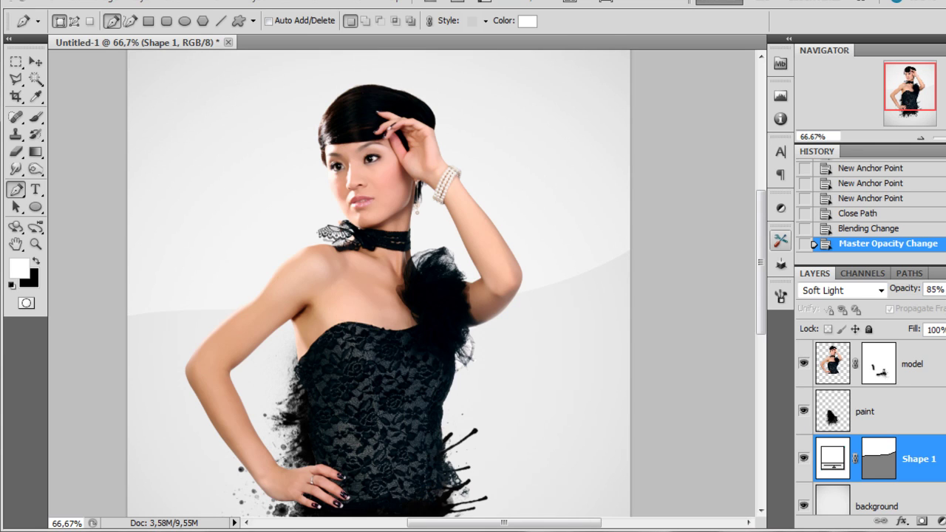
key(ctrl+minus)
key(ctrl+minus)
key(ctrl+minus)
click(945, 289)
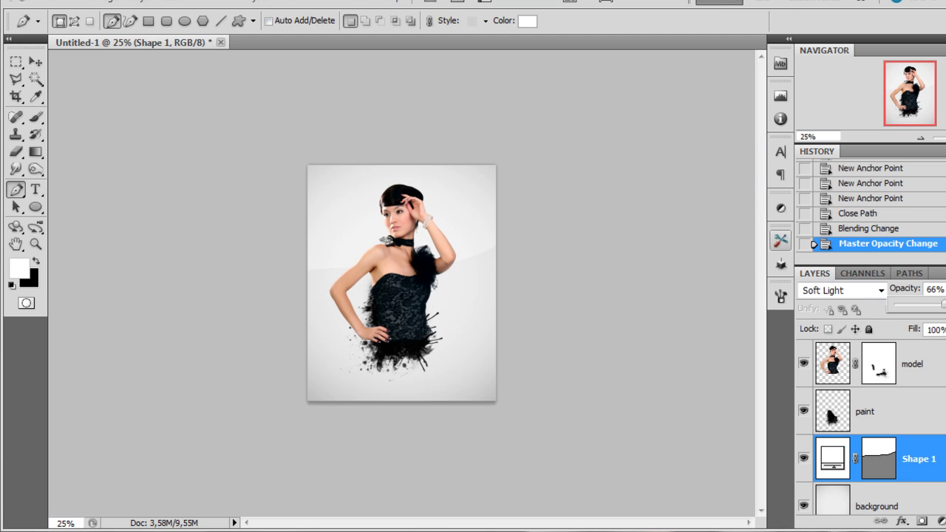
Step: Draw a 3 px black 45° line on a new layer above the paint layer and move it up and right behind the raised arm
click(826, 405)
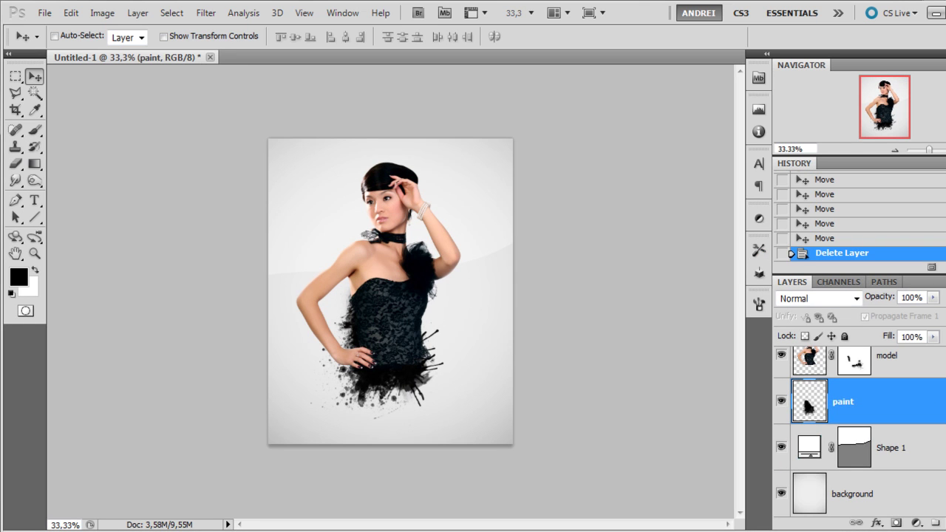
key(ctrl+shift+alt+n)
click(34, 217)
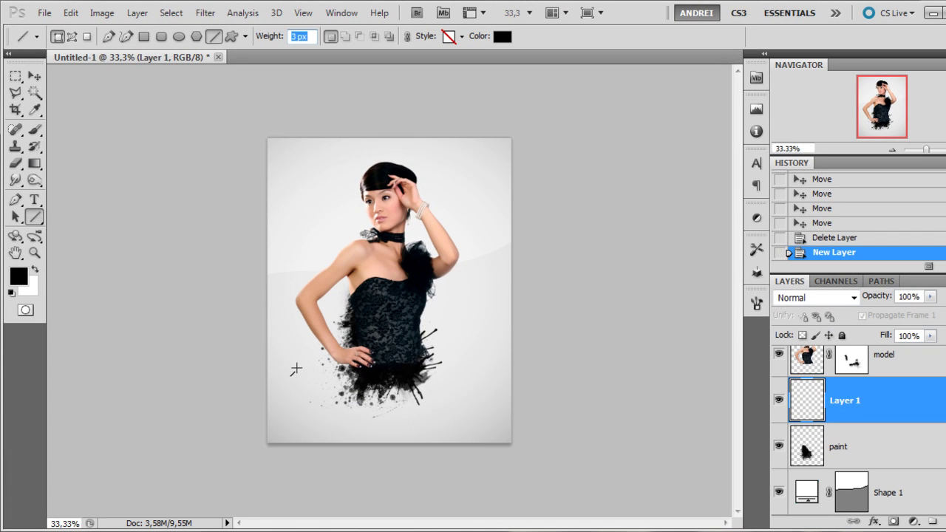
drag(295, 368, 465, 208)
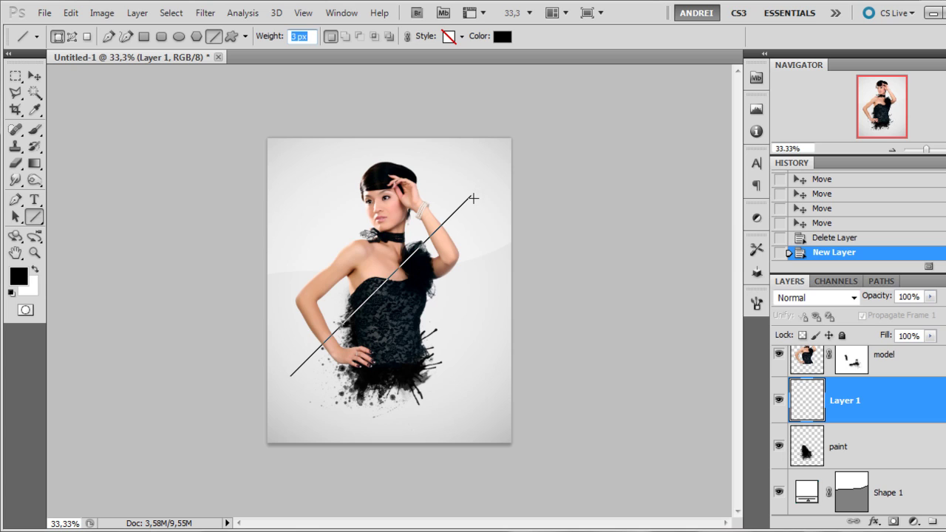
drag(434, 230, 434, 229)
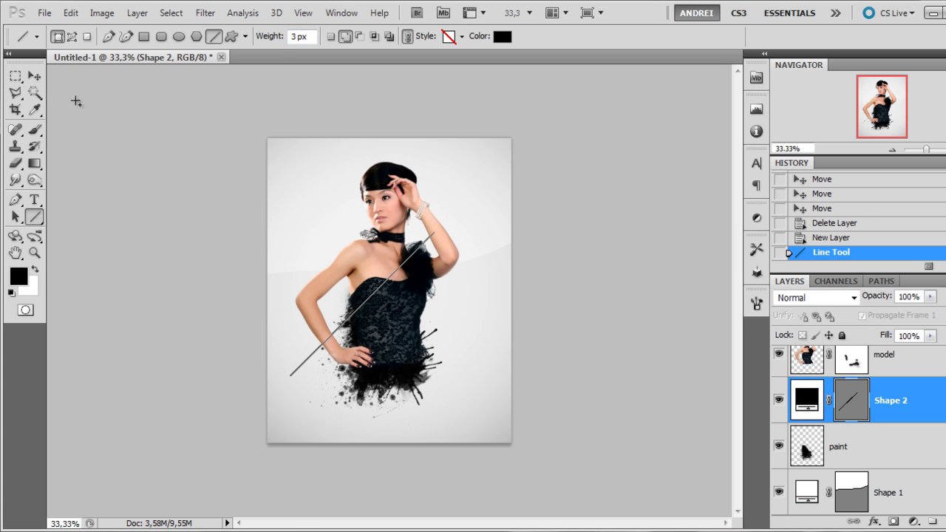
click(34, 76)
drag(372, 275, 415, 224)
Step: Draw a parallel 4 px diagonal line on a new layer from below the hip hand to the raised elbow, and set the line weight to 1 px
click(34, 217)
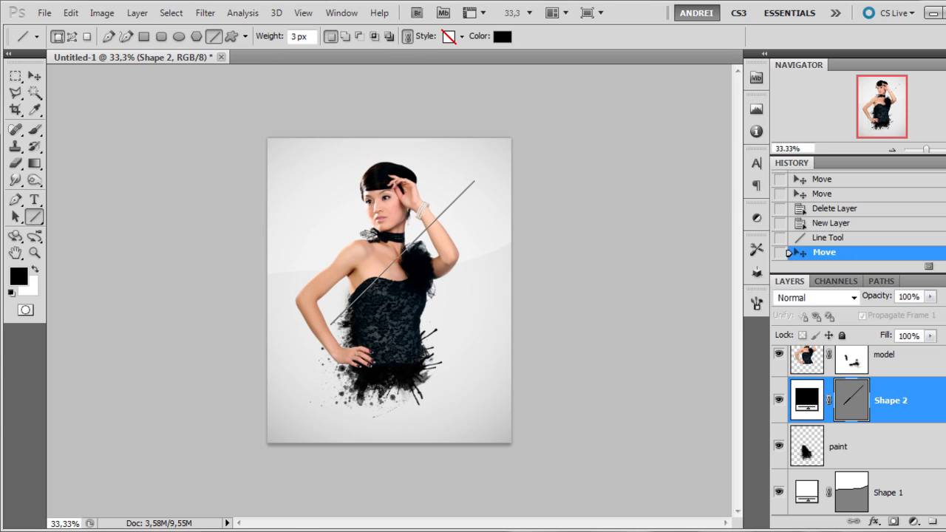
key(ctrl+shift+alt+n)
click(303, 36)
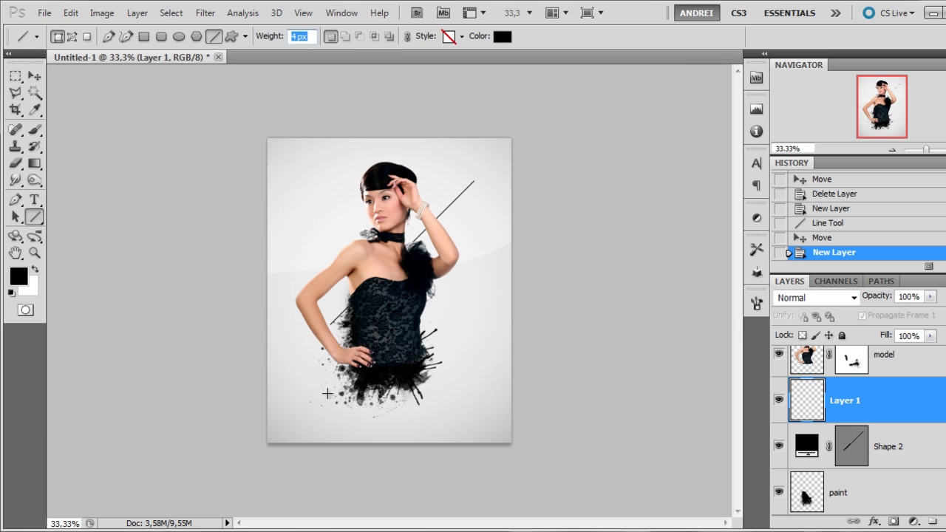
drag(292, 394, 448, 237)
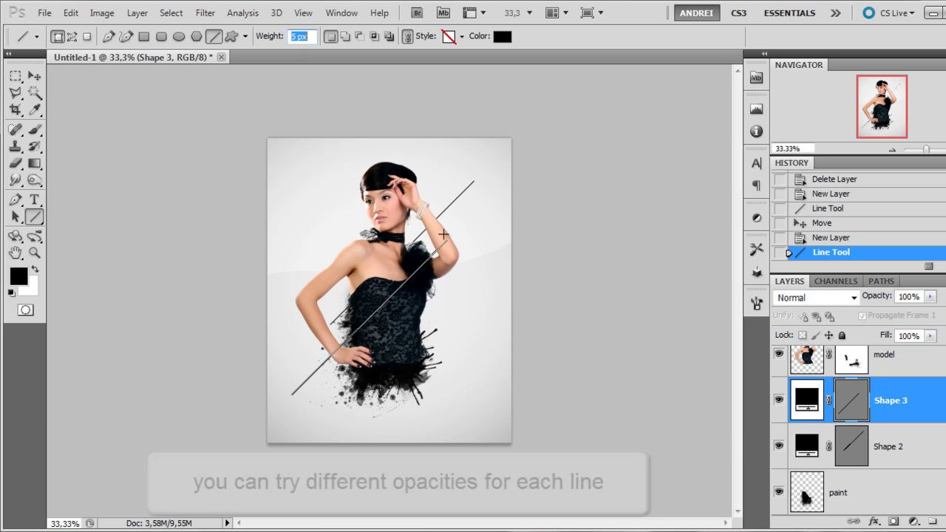
text(1)
key(Return)
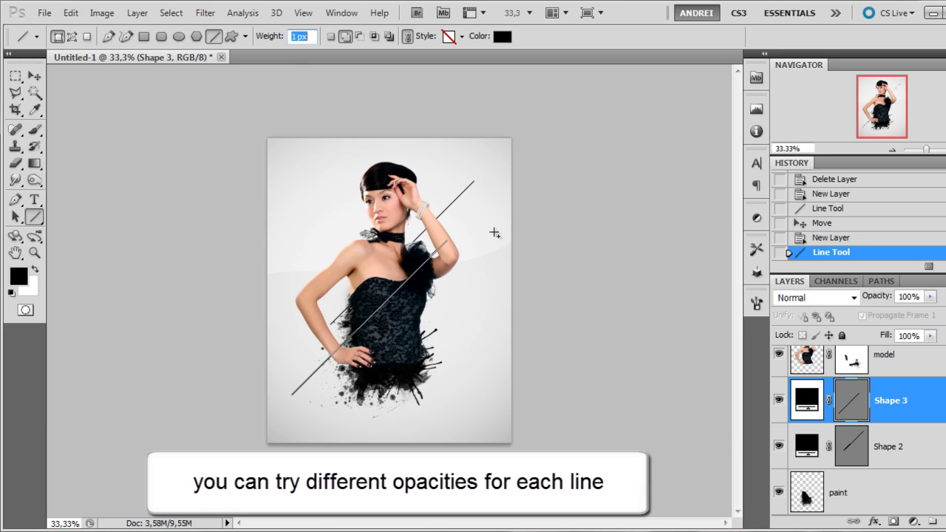
drag(409, 326, 313, 420)
drag(253, 435, 251, 435)
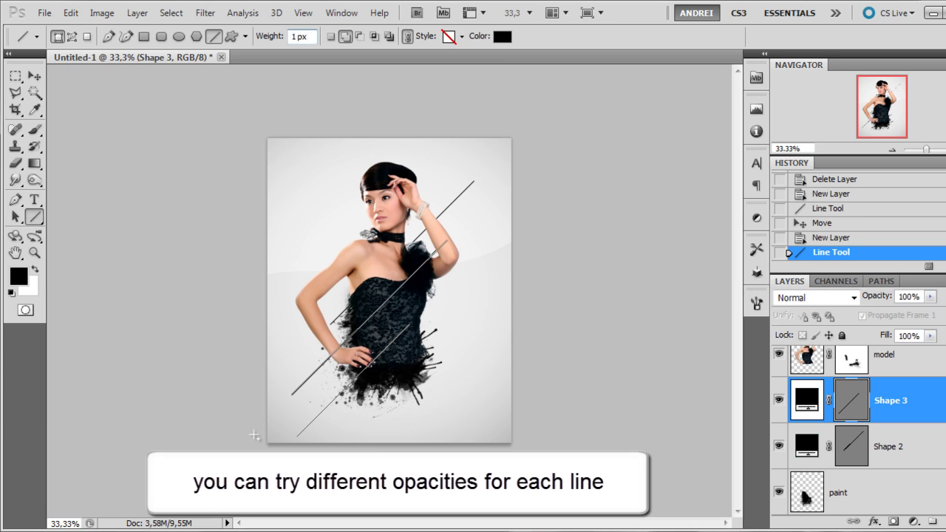
key(ctrl+z)
Step: Draw a 1 px diagonal line on a new layer from the waist to the lower-left background and nudge it slightly up and left
click(944, 522)
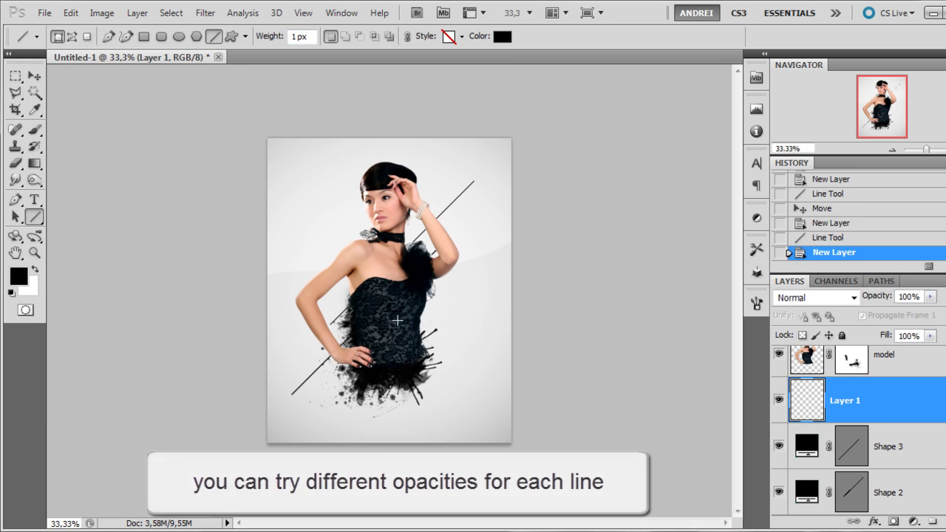
drag(399, 320, 266, 405)
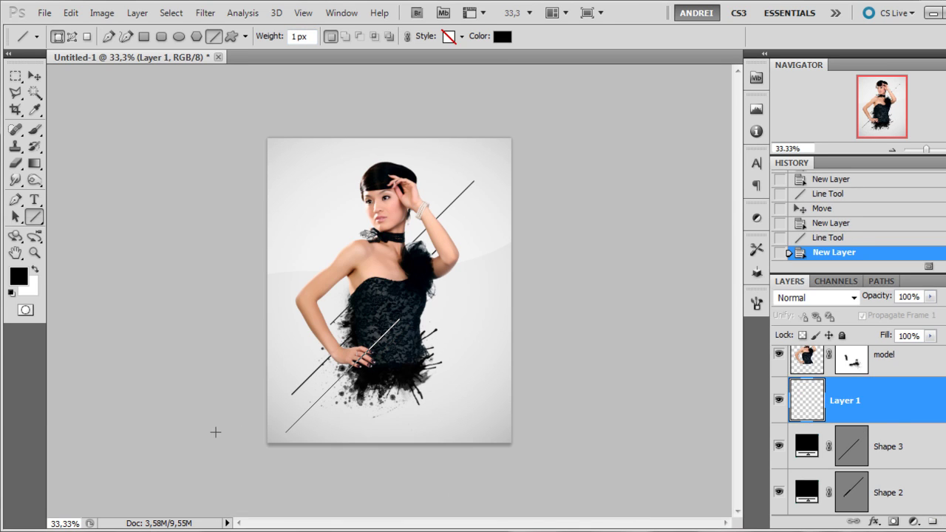
drag(215, 432, 247, 407)
click(37, 74)
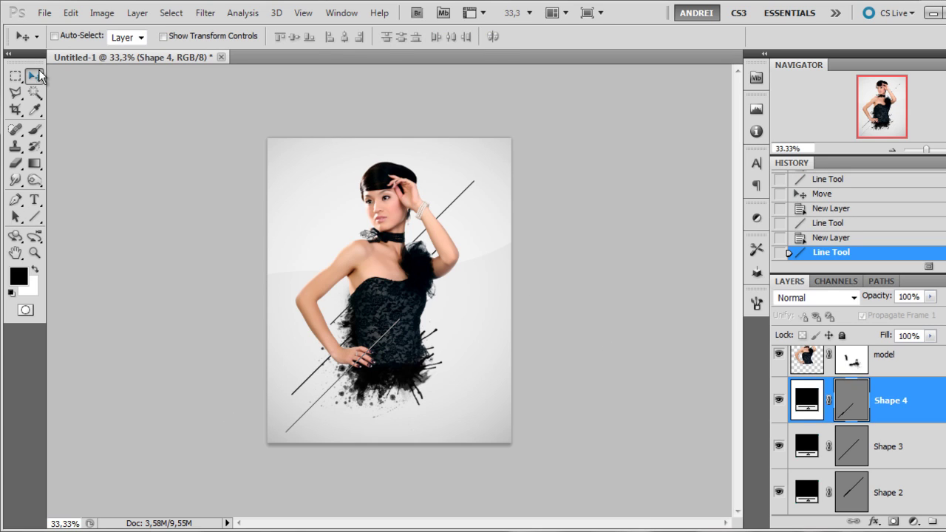
drag(442, 329, 436, 326)
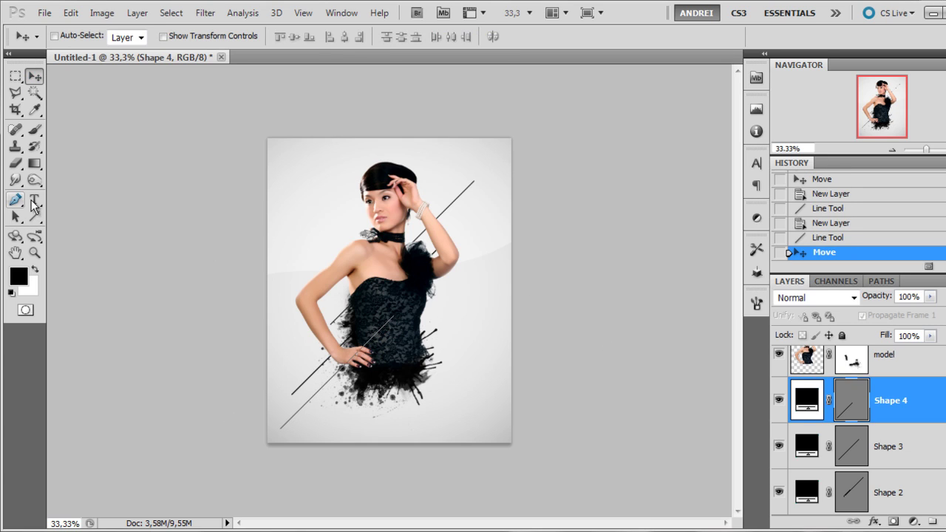
Step: Draw a 2 px diagonal line on a new layer from the hand on the hip up to the background beyond the raised elbow
click(34, 216)
click(300, 37)
text(2)
key(Return)
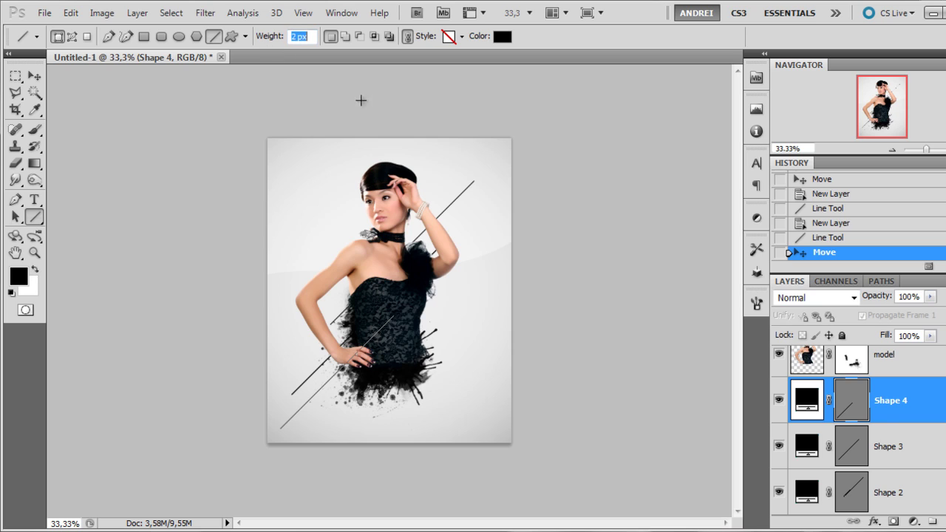
key(ctrl+shift+alt+n)
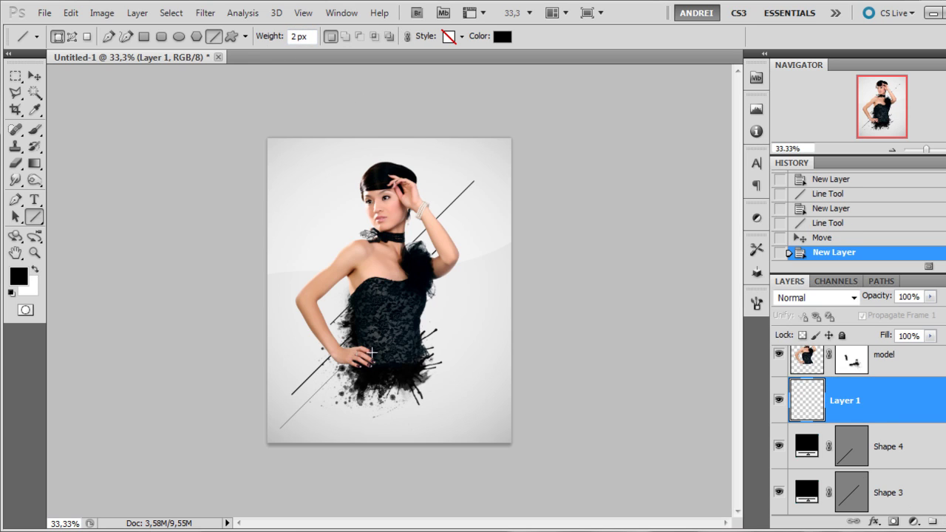
drag(372, 354, 473, 235)
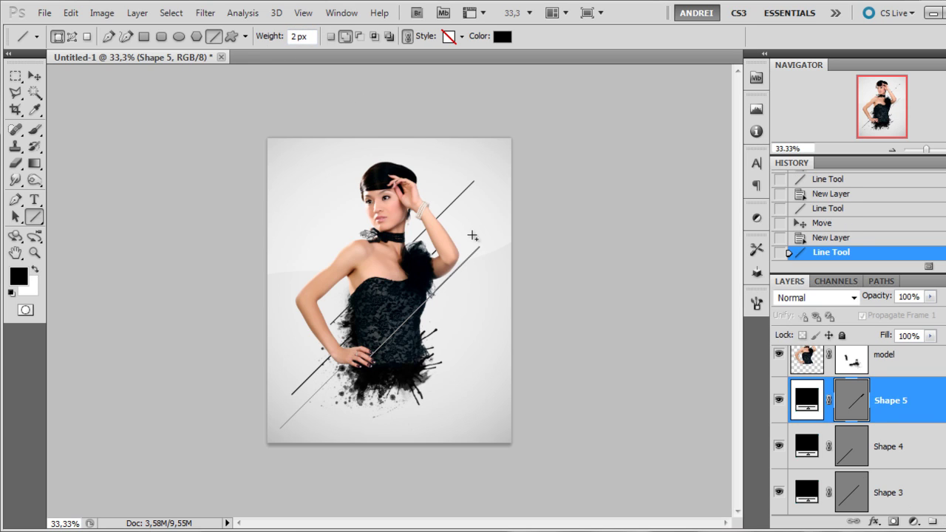
Step: Create a new empty layer between the newest line layer and the model layer, and switch to the Polygonal Lasso tool
click(855, 429)
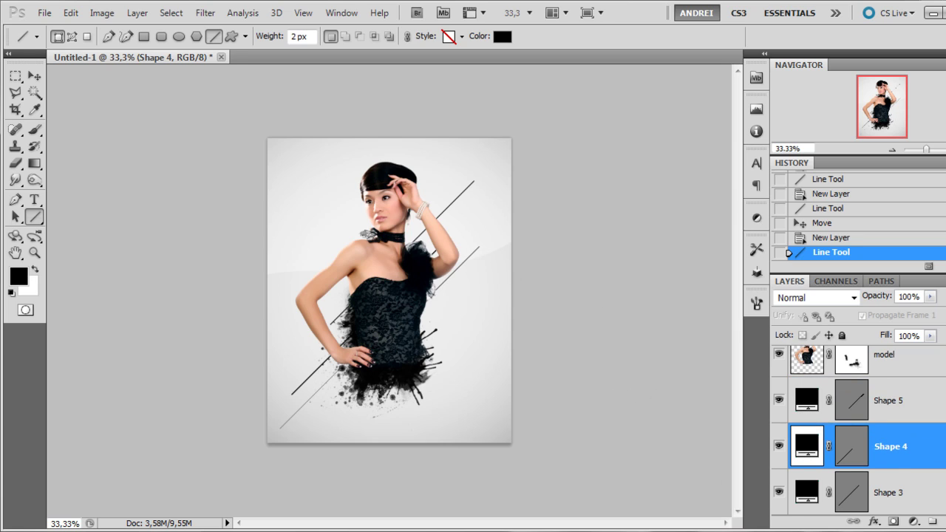
click(910, 368)
click(916, 421)
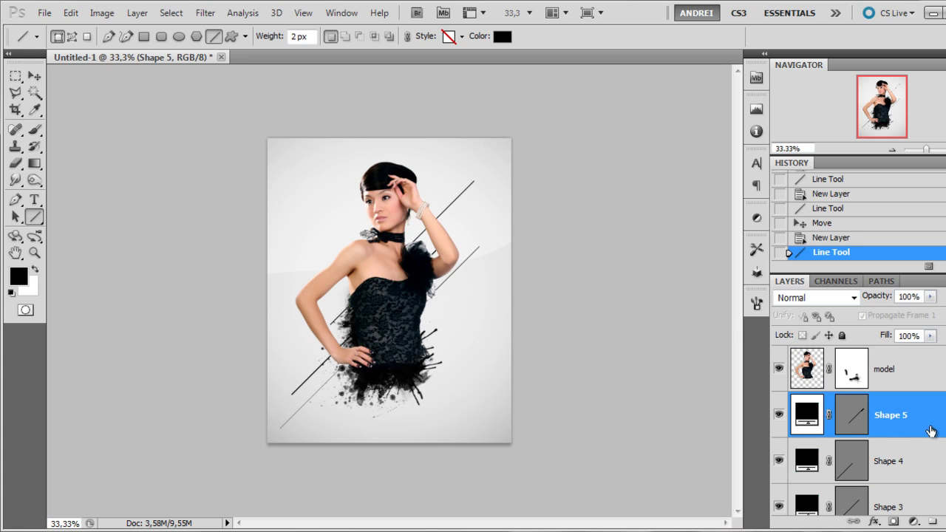
key(ctrl+shift+alt+n)
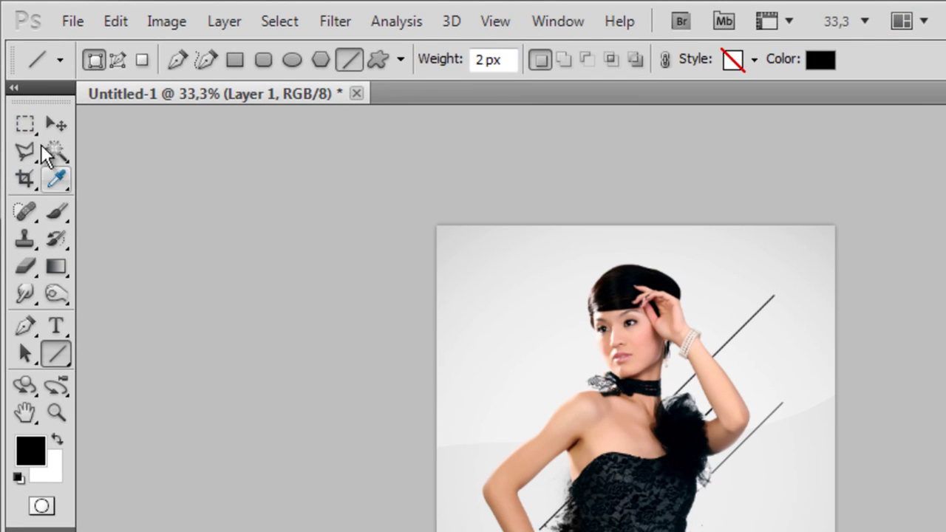
click(13, 75)
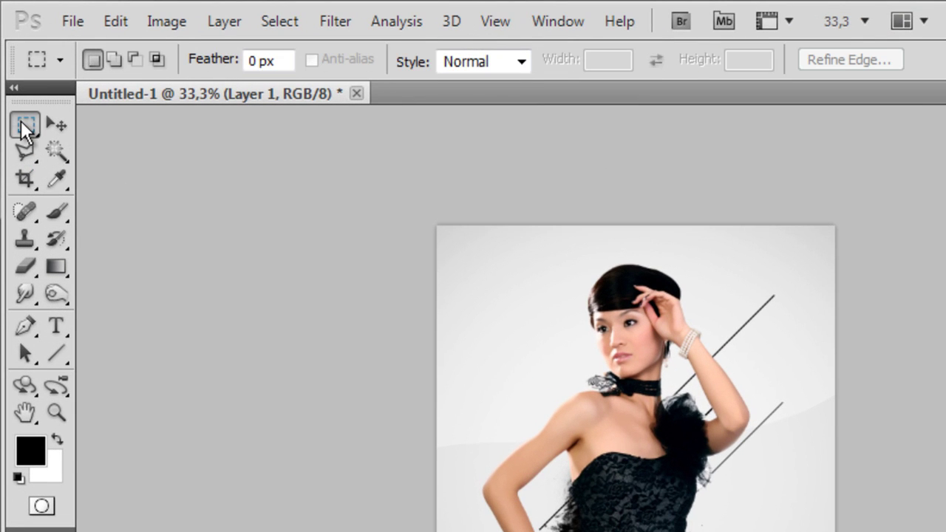
right_click(20, 121)
click(12, 151)
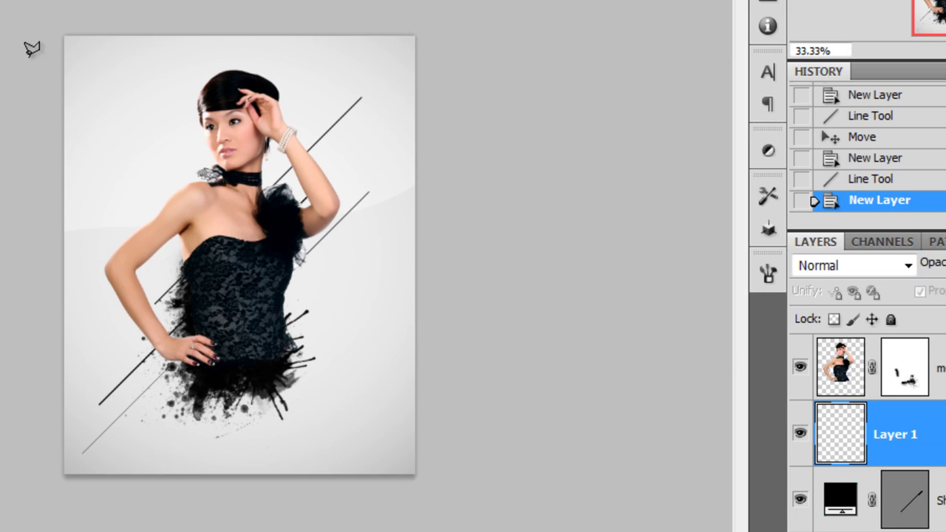
click(194, 167)
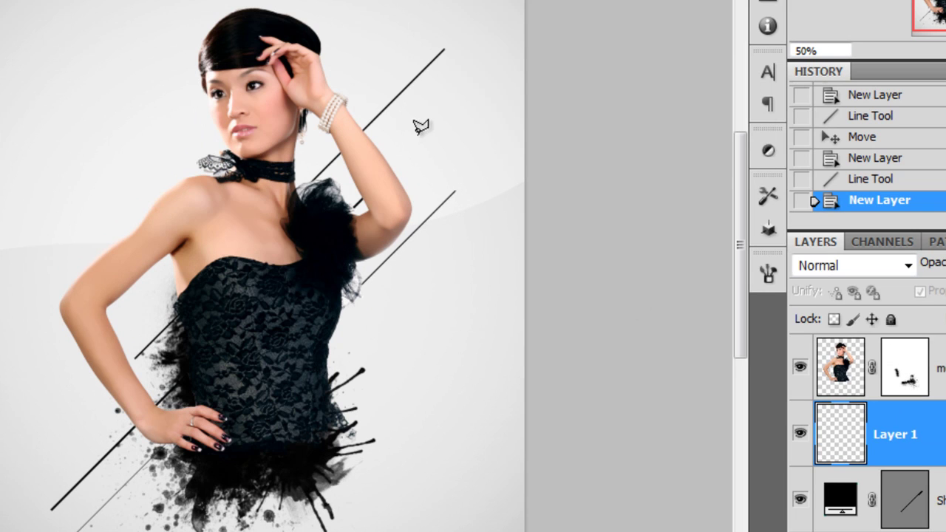
mouse_move(425, 140)
mouse_down()
mouse_move(442, 141)
mouse_move(450, 127)
mouse_move(414, 169)
mouse_up()
click(411, 174)
click(425, 141)
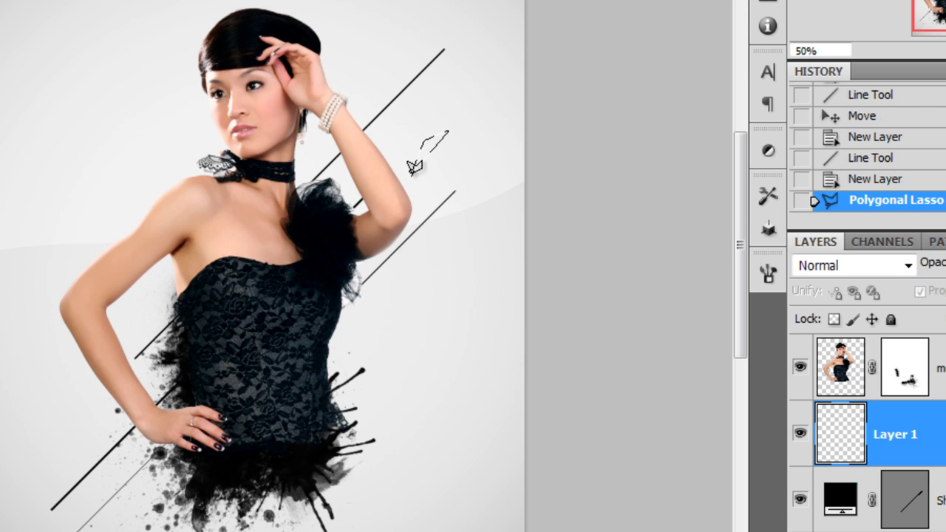
key(ctrl+z)
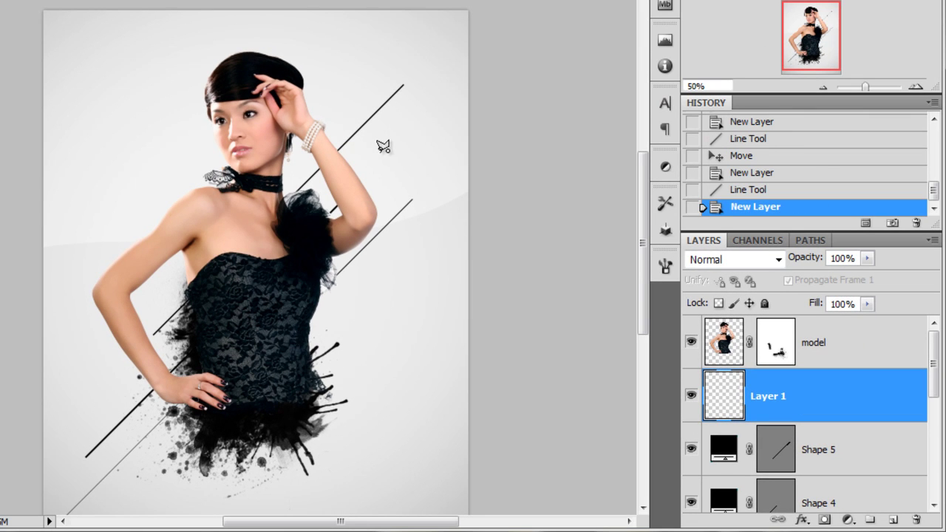
Step: Select a slim triangle beside the raised forearm with the Polygonal Lasso, fill it with black, and deselect
click(381, 151)
click(409, 144)
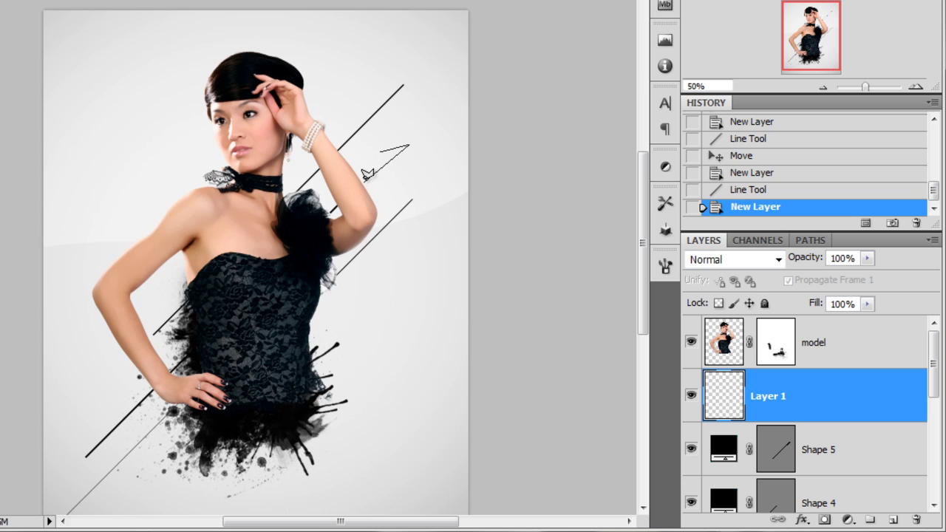
double_click(366, 175)
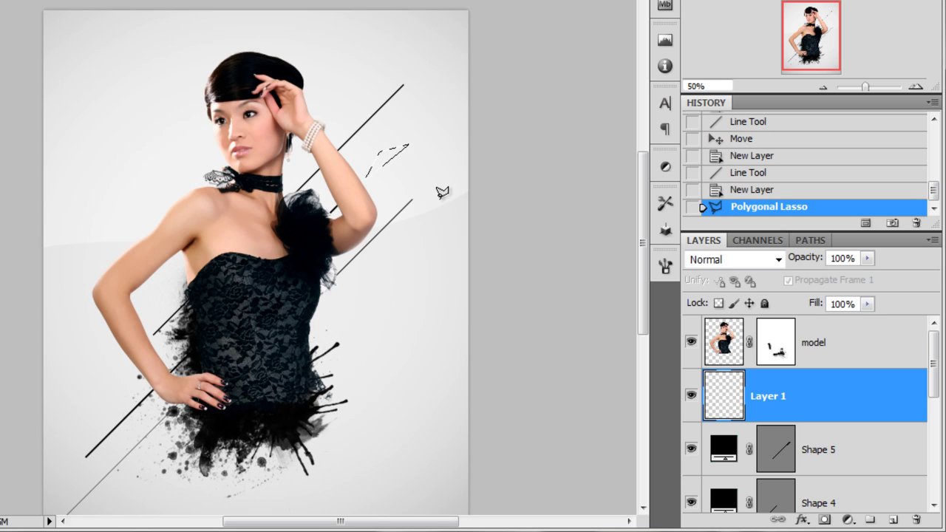
key(alt+BackSpace)
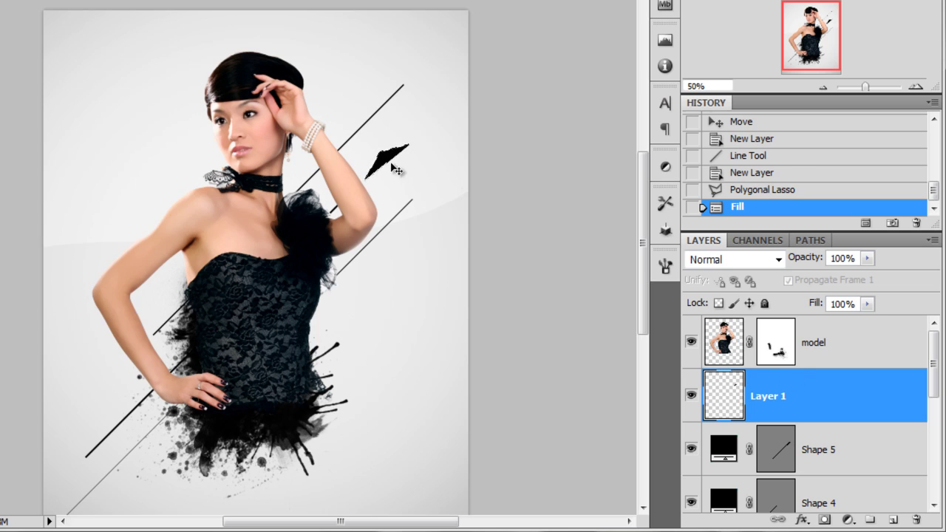
key(ctrl+d)
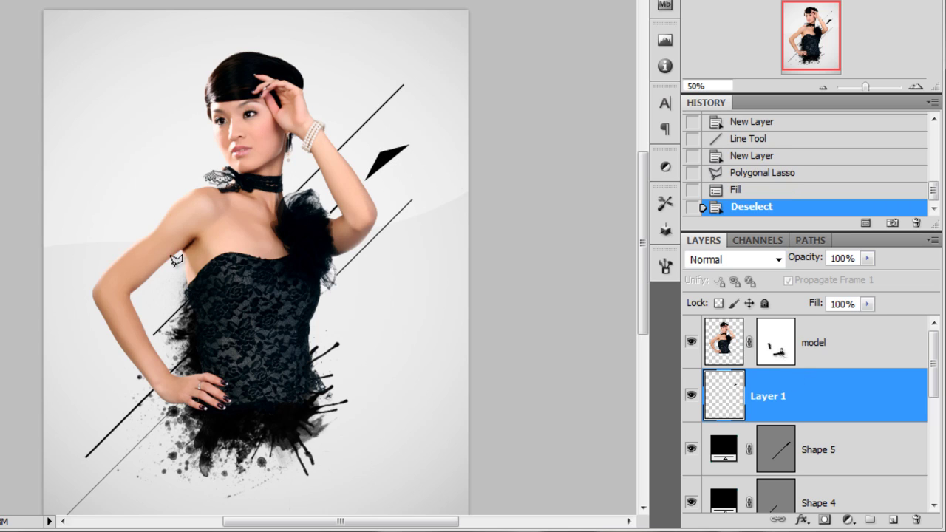
Step: Add a black triangle the same way among the paint splatters below the hand on the hip
click(160, 473)
double_click(185, 434)
key(alt+BackSpace)
key(ctrl+d)
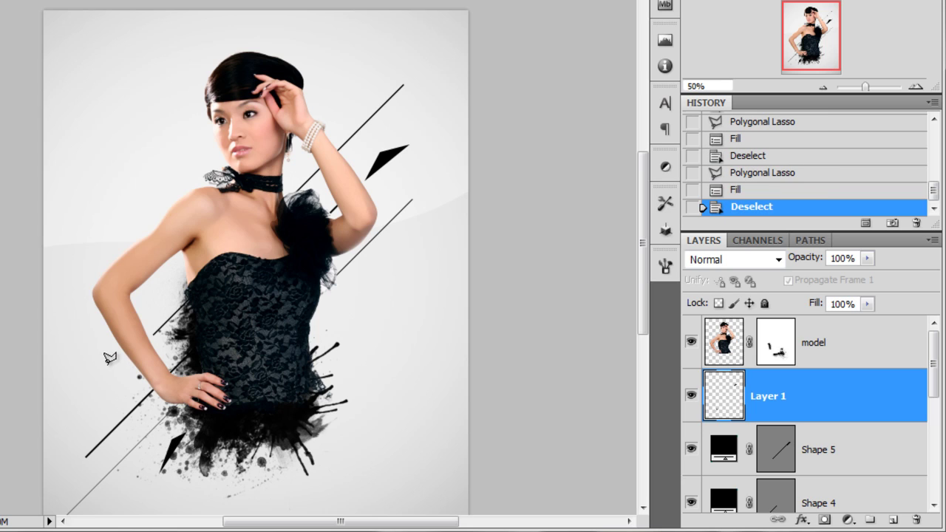
Step: Add a small black triangle in the background beside the waist, below the shoulder ruffle
click(354, 301)
double_click(320, 316)
key(alt+BackSpace)
key(ctrl+d)
Step: Add a narrow black triangle in the gap between the bent arm and the torso
click(158, 278)
click(151, 314)
click(158, 278)
key(alt+BackSpace)
key(ctrl+d)
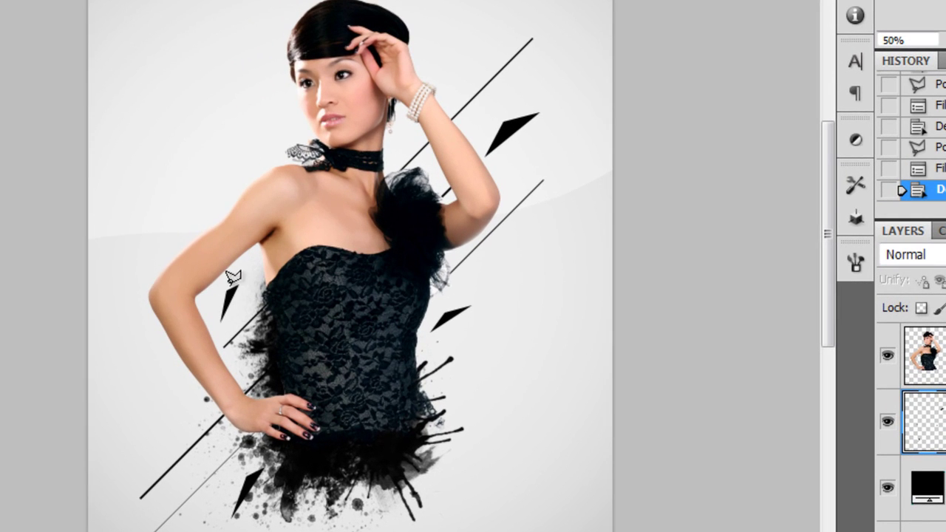
drag(468, 344, 507, 173)
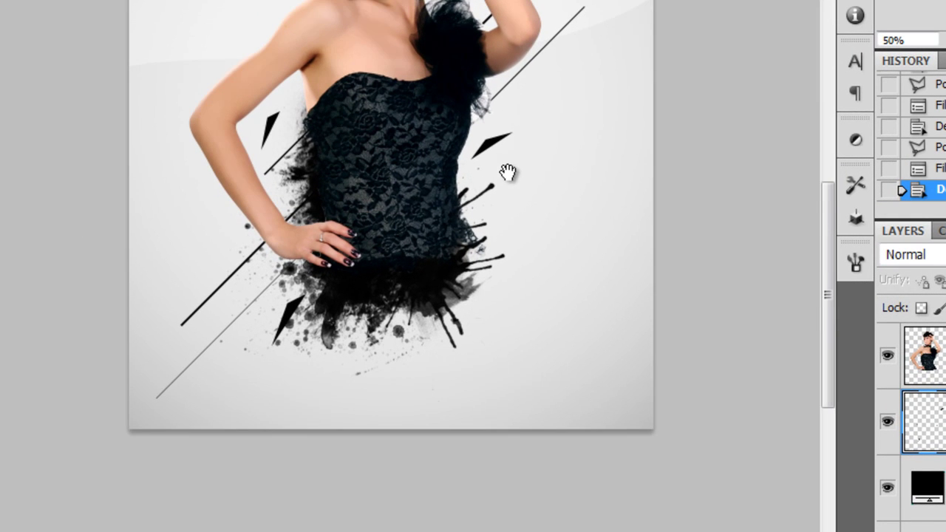
Step: Add a narrow black triangle at the lower end of the thick diagonal line, using a Polygonal Lasso selection filled with black, and deselect
click(179, 339)
double_click(193, 286)
key(alt+BackSpace)
key(ctrl+d)
key(ctrl+minus)
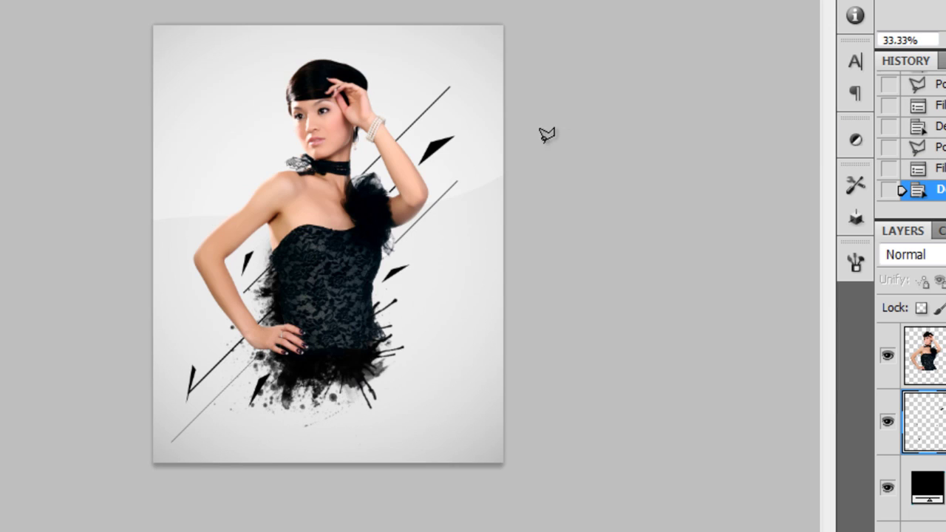
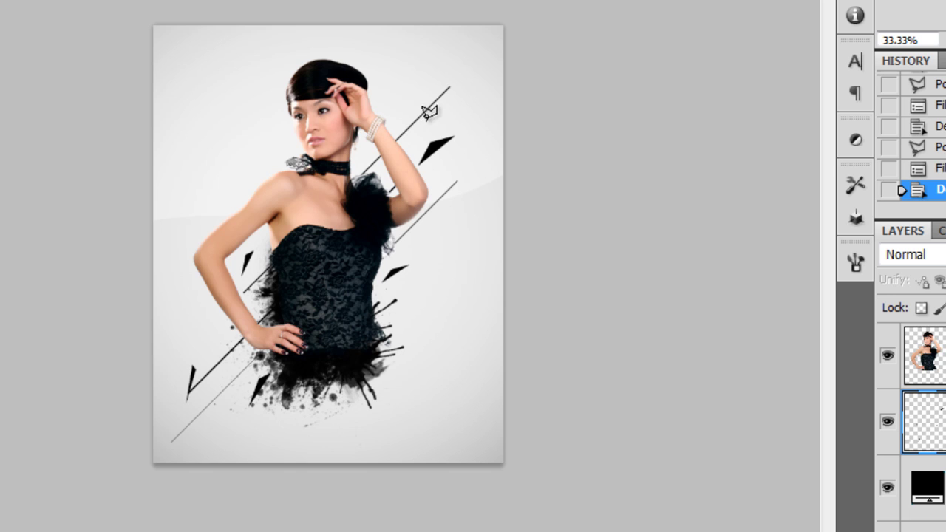
Step: Add a small black triangle in the gap between the neck and the raised arm, just above the shoulder ruffle
scroll(358, 193, up, 2)
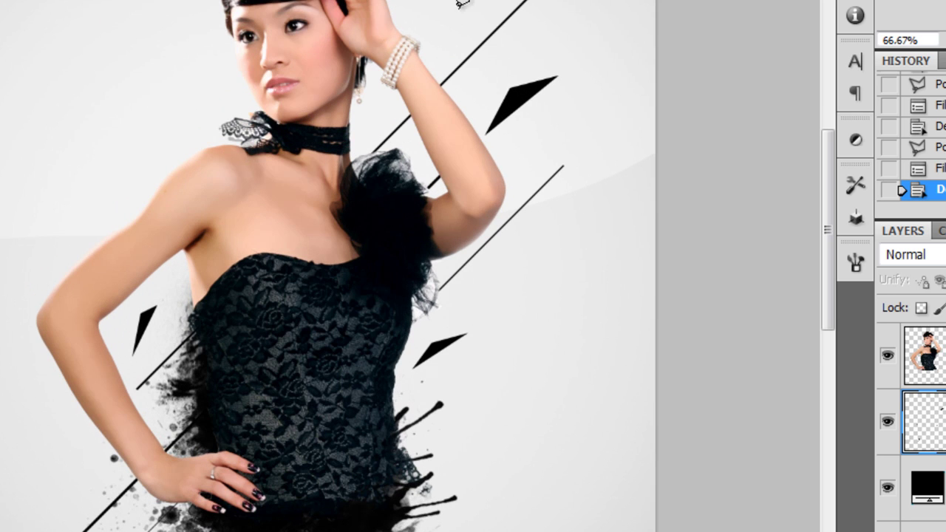
click(458, 0)
click(369, 126)
click(355, 159)
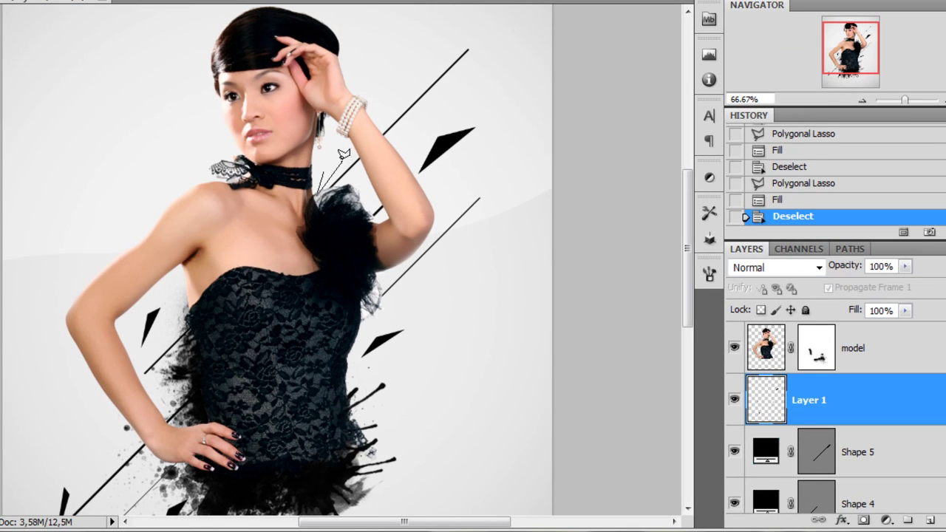
double_click(344, 154)
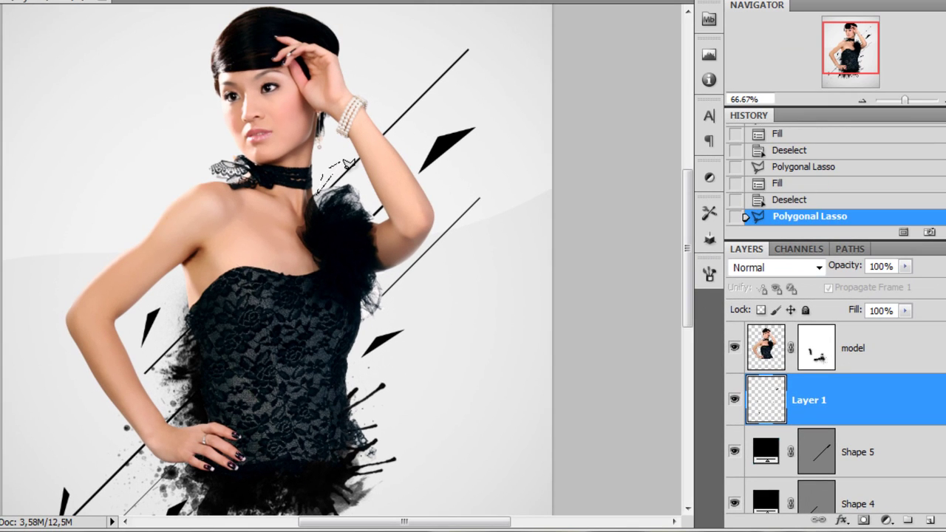
key(alt+BackSpace)
key(ctrl+d)
key(ctrl+minus)
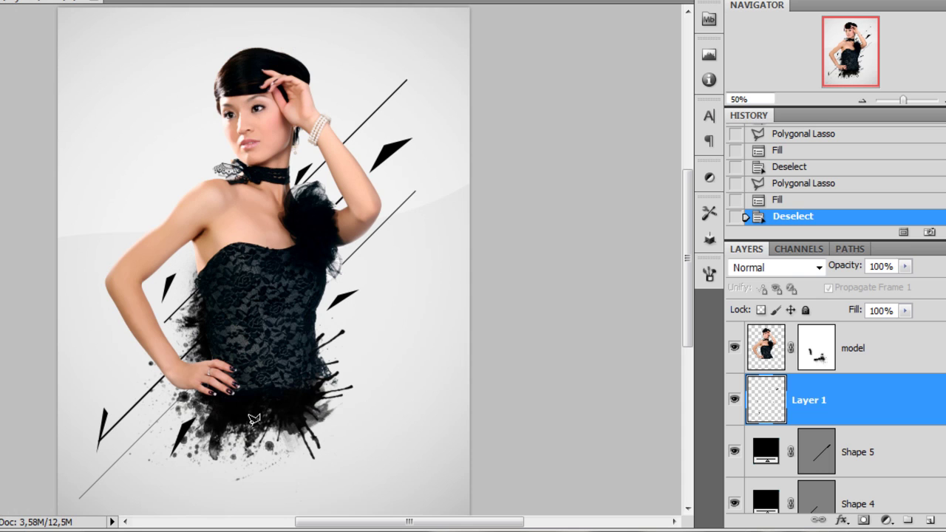
Step: Rename the layer holding the black shards as triangles
drag(398, 488, 411, 400)
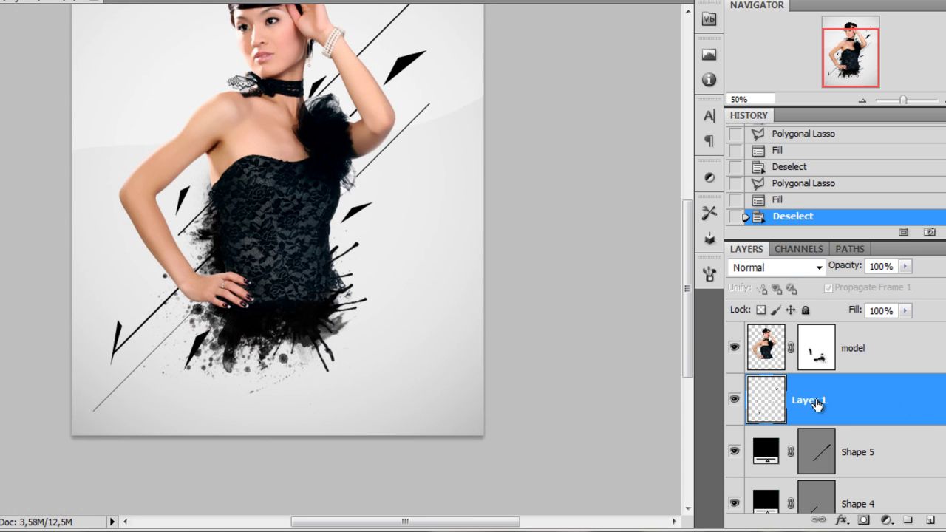
double_click(813, 400)
text(r)
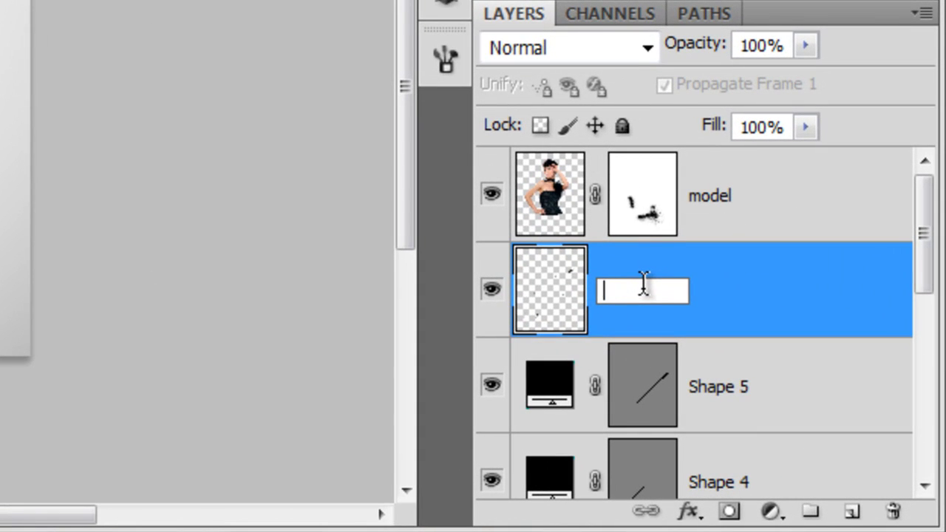
text(triangles)
key(Return)
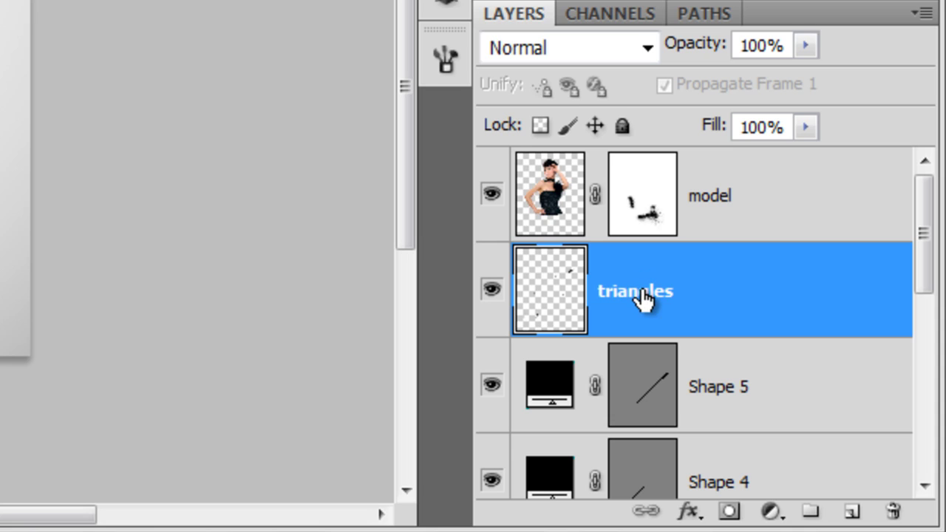
Step: Create a new layer above the model layer and name it triangles 2
click(811, 235)
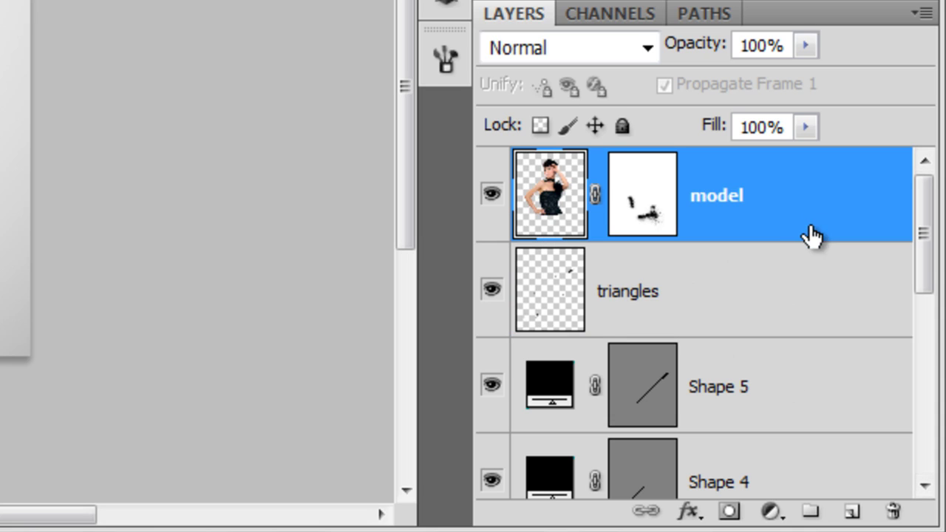
click(855, 512)
double_click(614, 198)
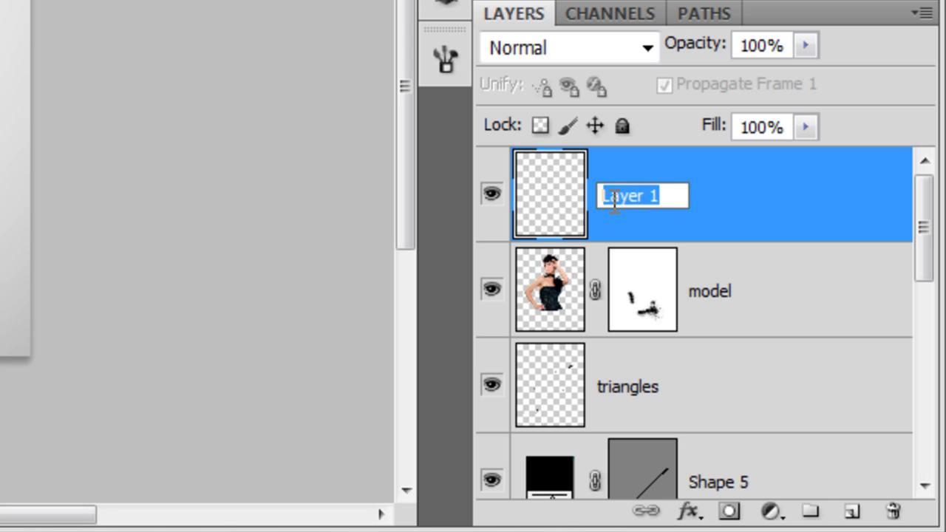
text(triangles 2)
key(Return)
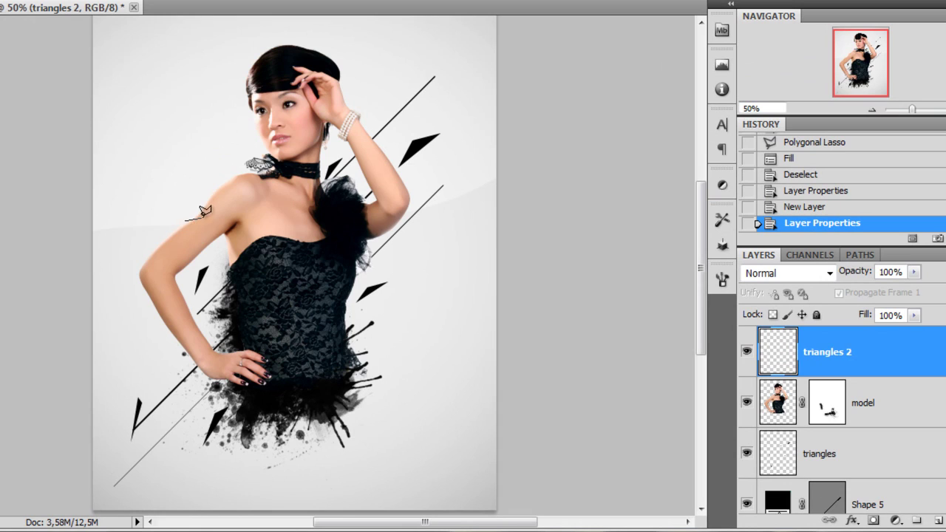
Step: Add a slim black triangle overlapping the outer edge of the bent upper arm on the triangles 2 layer
double_click(172, 227)
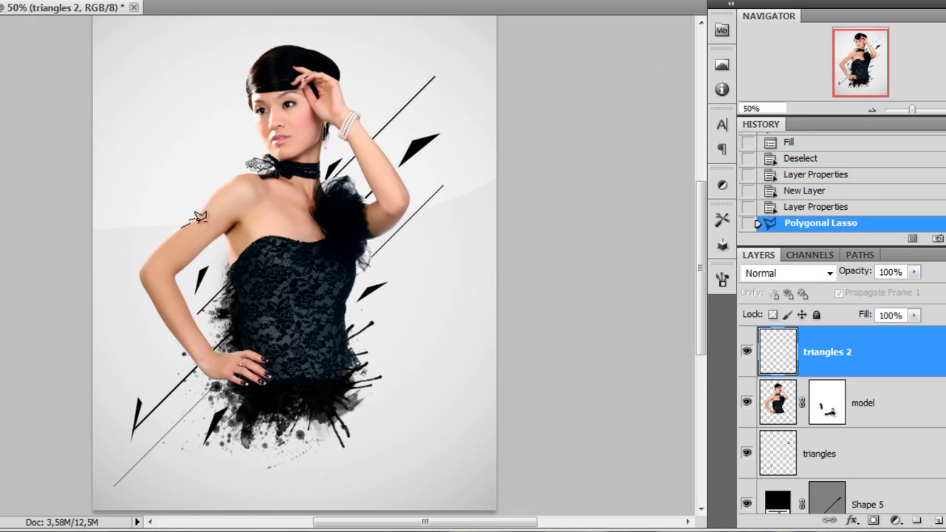
key(alt+BackSpace)
key(ctrl+d)
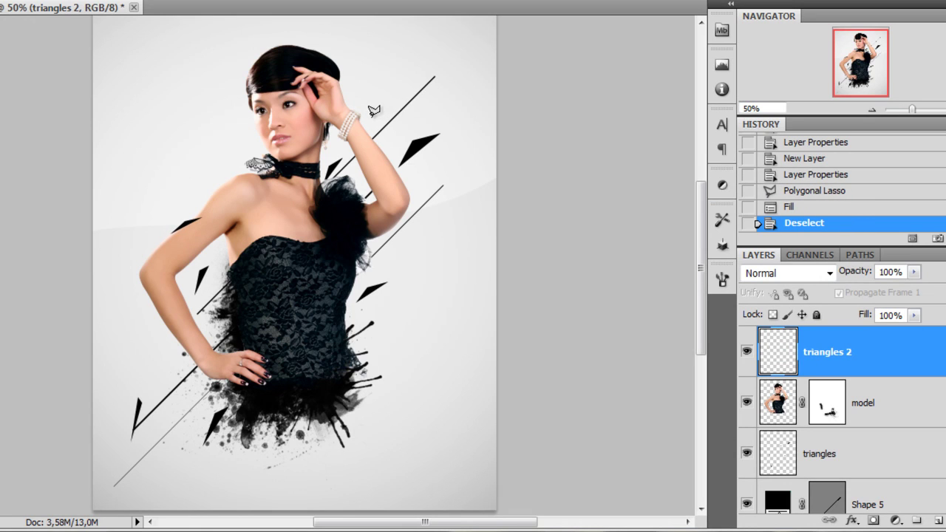
Step: Add a small black triangle overlapping the raised forearm just below the pearl bracelet, and deselect
click(360, 130)
click(379, 116)
double_click(384, 122)
key(alt+BackSpace)
key(ctrl+d)
Step: Add a small black triangle just below the wrist of the hand on the hip
scroll(376, 309, down, 3)
scroll(376, 310, left, 3)
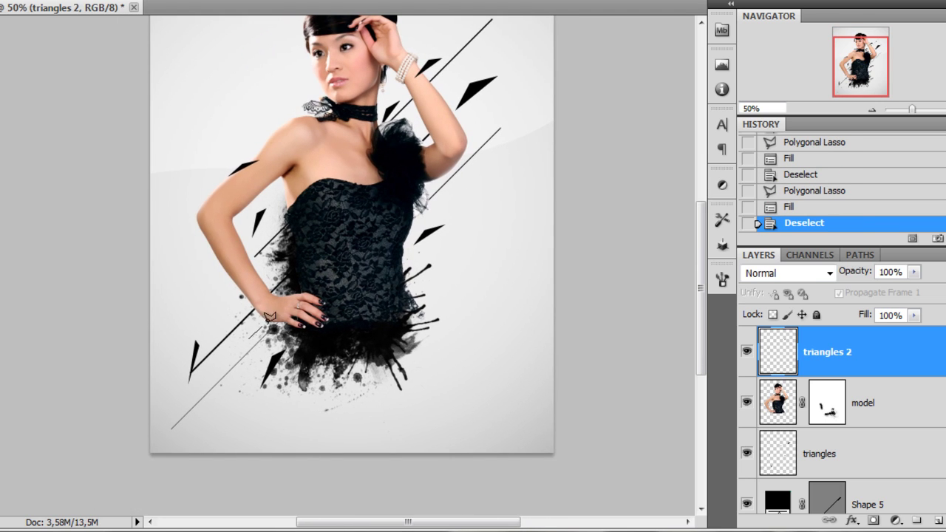
click(269, 326)
double_click(258, 333)
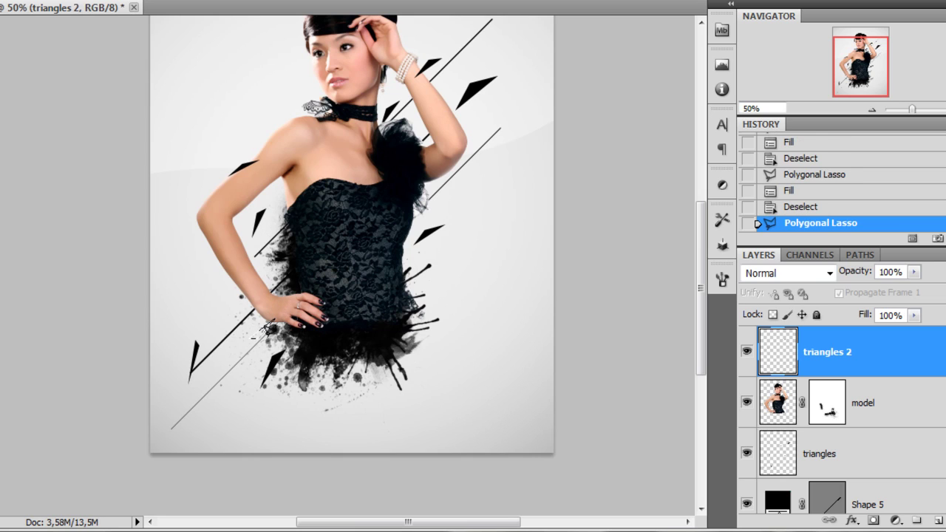
key(alt+BackSpace)
key(ctrl+d)
Step: Add a black triangle under the raised elbow, overlapping the upper arm and the thin diagonal line
click(444, 191)
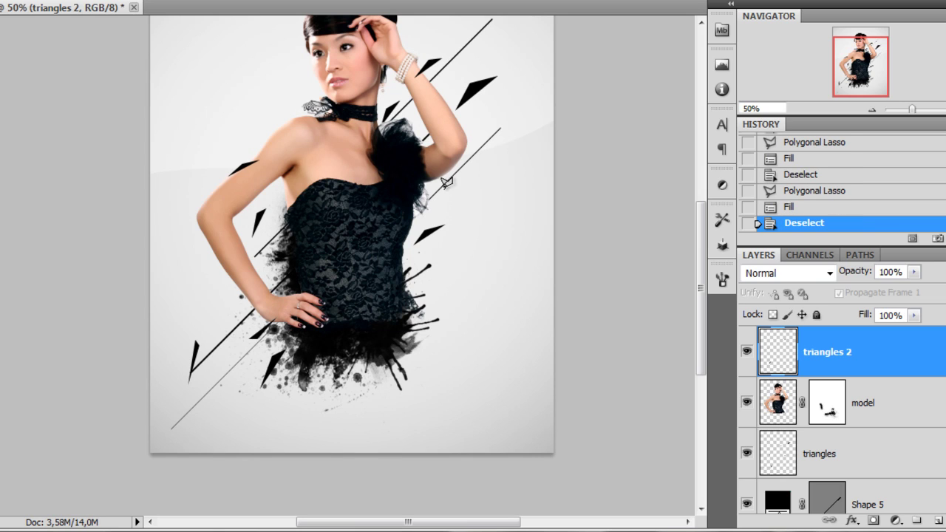
click(462, 157)
double_click(461, 170)
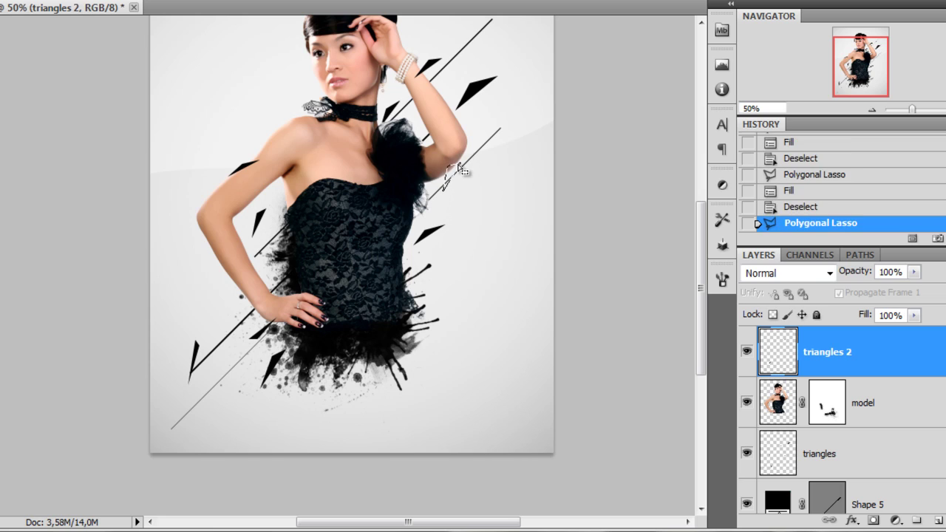
key(alt+BackSpace)
key(ctrl+d)
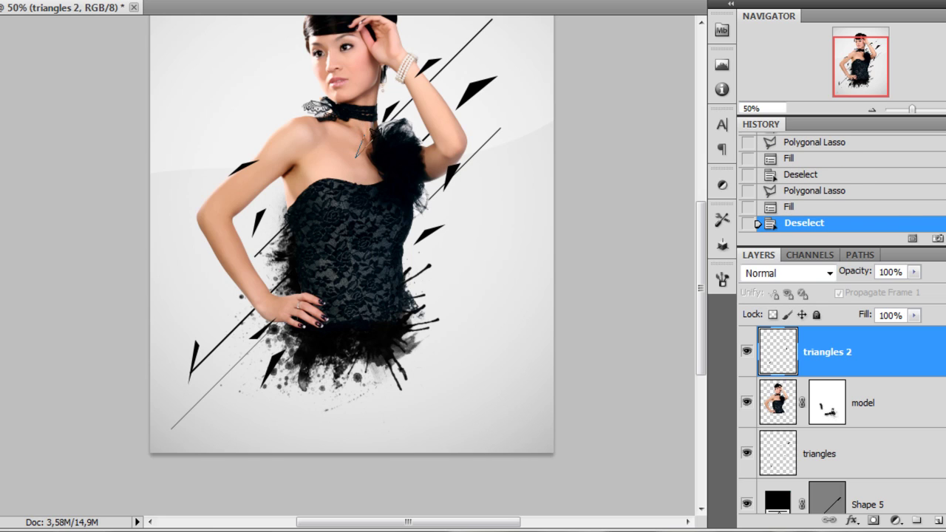
Step: Add a small black triangle on the upper chest beside the shoulder ruffle, and deselect
key(ctrl+alt+z)
key(ctrl+alt+z)
key(ctrl+shift+z)
key(ctrl+shift+z)
key(ctrl+minus)
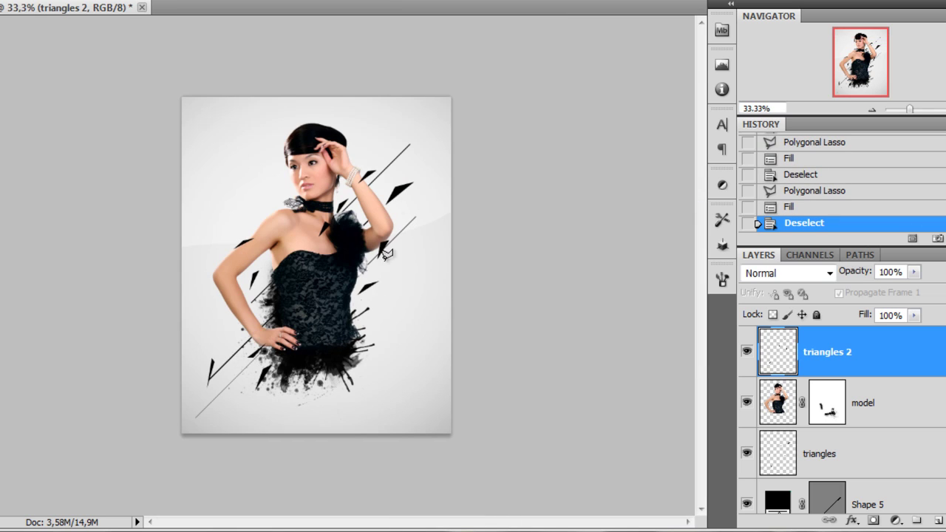
key(ctrl+plus)
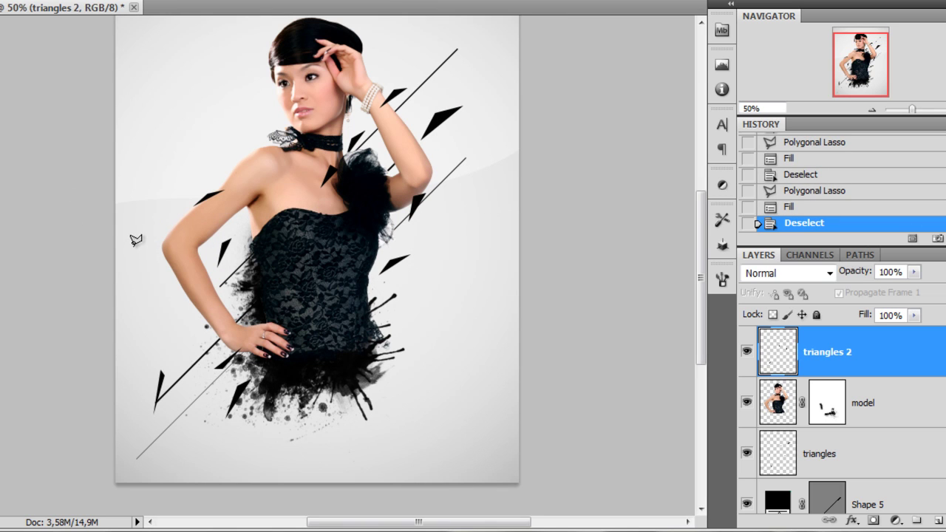
drag(579, 233, 553, 281)
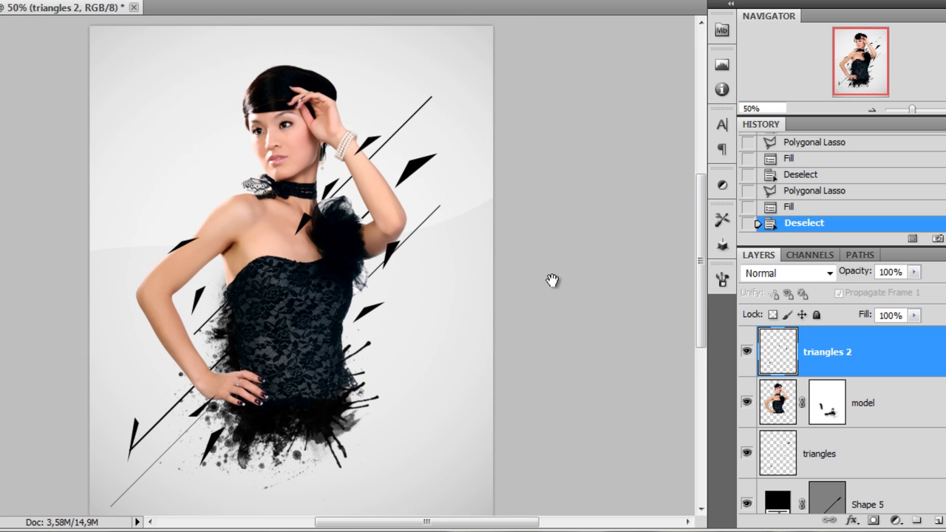
Step: Open the Black_Crow_in_flight_by_stockmichelle photo and convert its locked background into the regular layer Layer 0
key(ctrl+o)
click(347, 51)
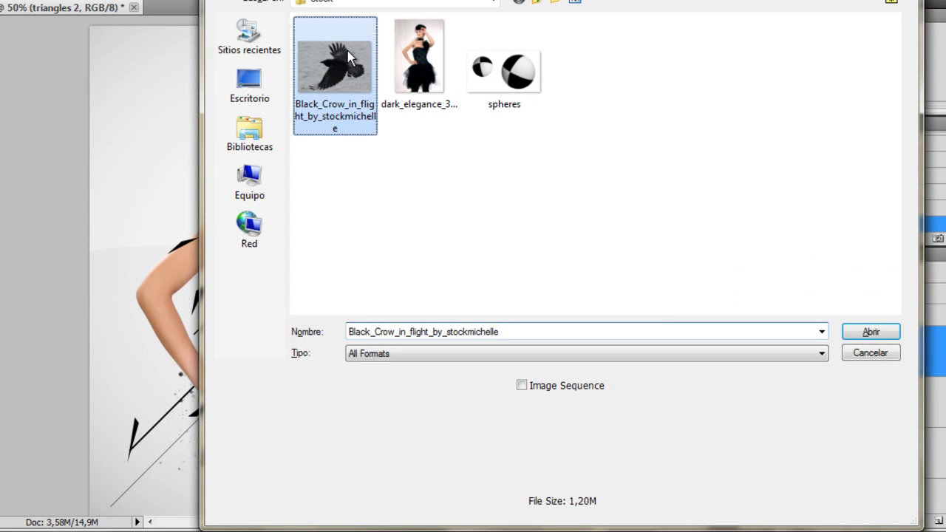
click(871, 332)
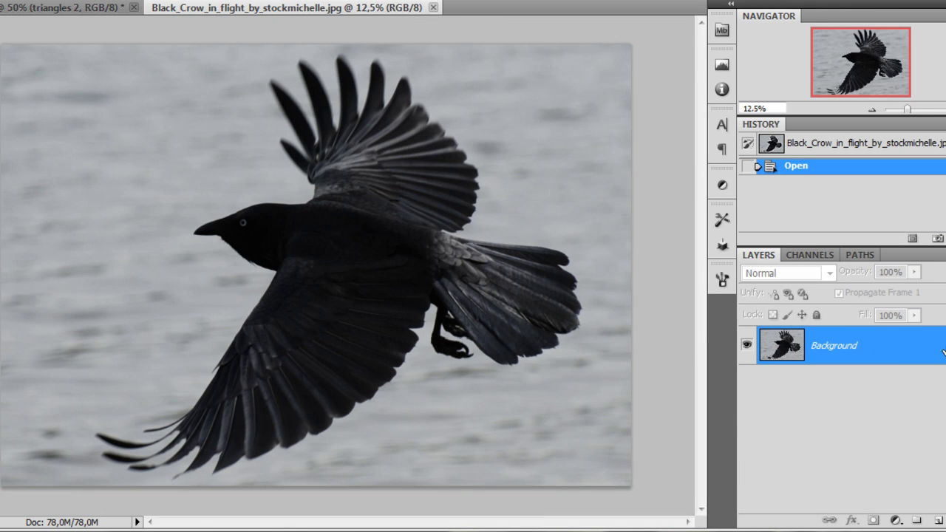
drag(939, 497, 937, 521)
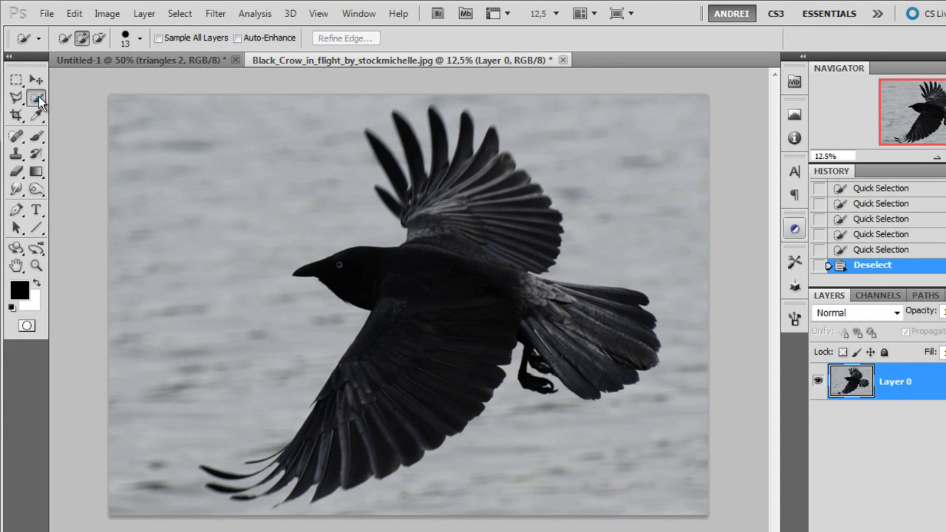
Step: Select the crow's raised wing and the upper tail feathers with the Quick Selection tool
click(38, 102)
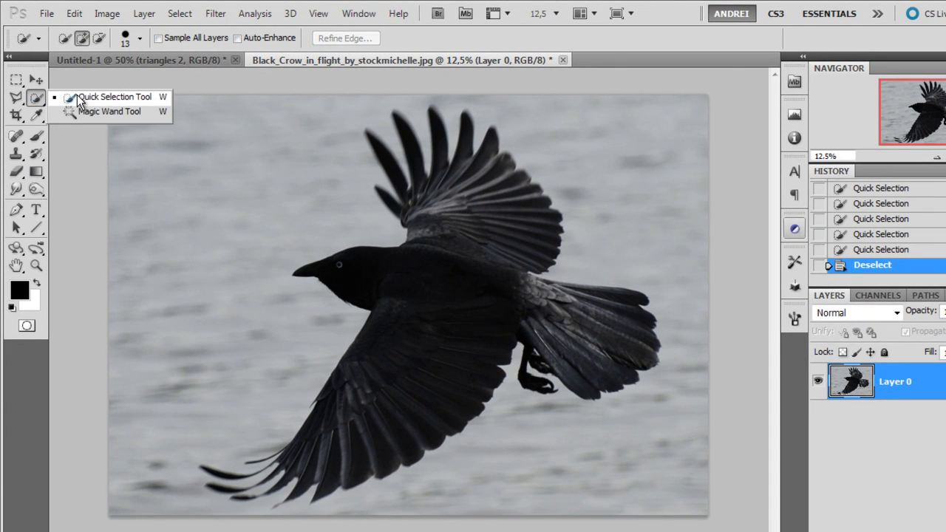
click(102, 100)
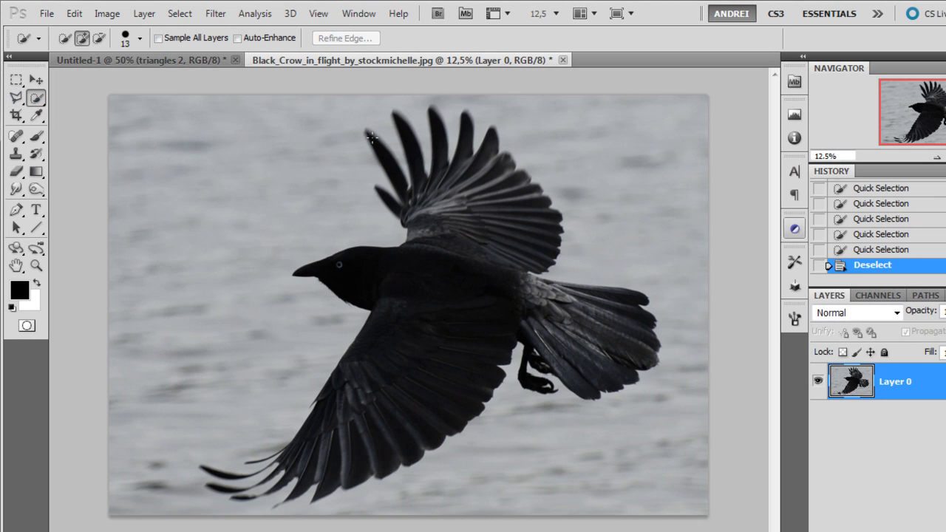
drag(394, 172, 403, 188)
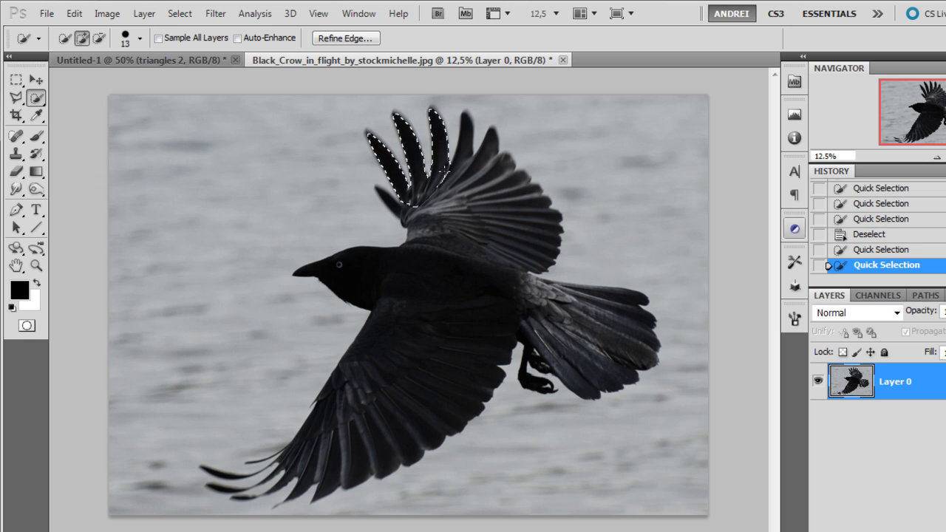
mouse_move(465, 121)
mouse_down()
mouse_move(461, 176)
mouse_move(480, 169)
mouse_move(497, 139)
mouse_move(479, 186)
mouse_move(503, 174)
mouse_up()
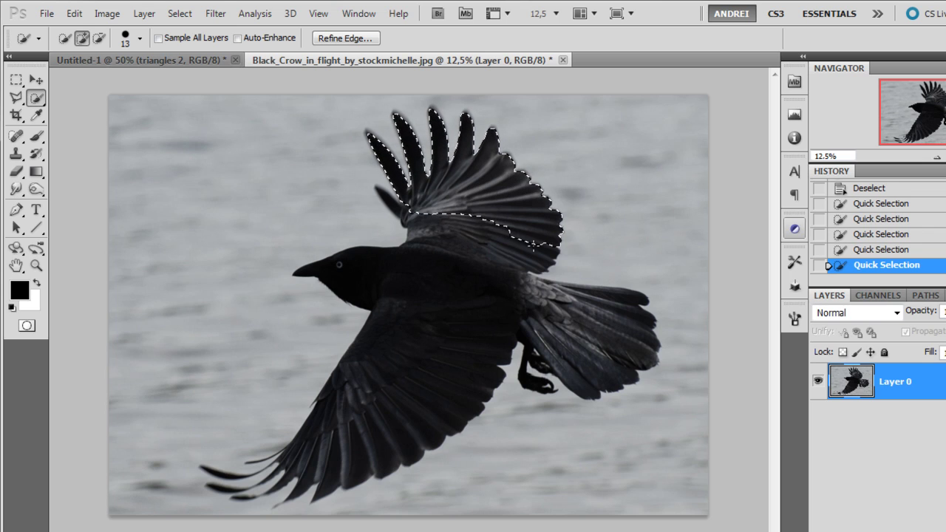
drag(534, 245, 469, 240)
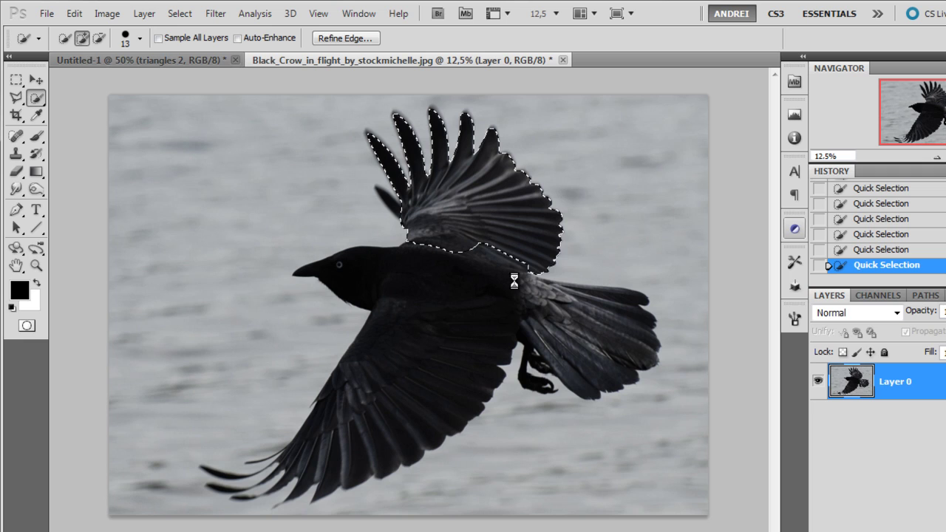
drag(515, 281, 615, 294)
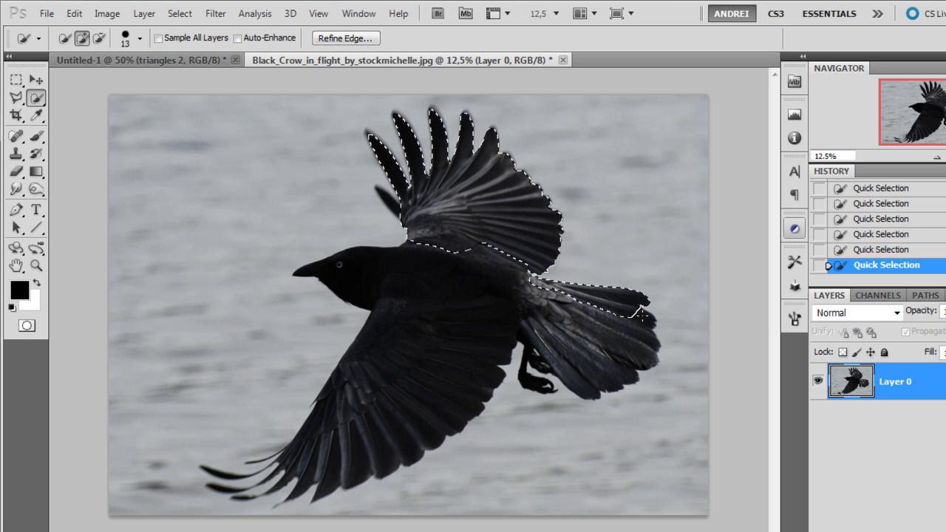
Step: Extend the Quick Selection over the crow's tail, body, head and lower wing
mouse_move(645, 307)
mouse_down()
mouse_move(641, 350)
mouse_move(612, 372)
mouse_move(547, 344)
mouse_up()
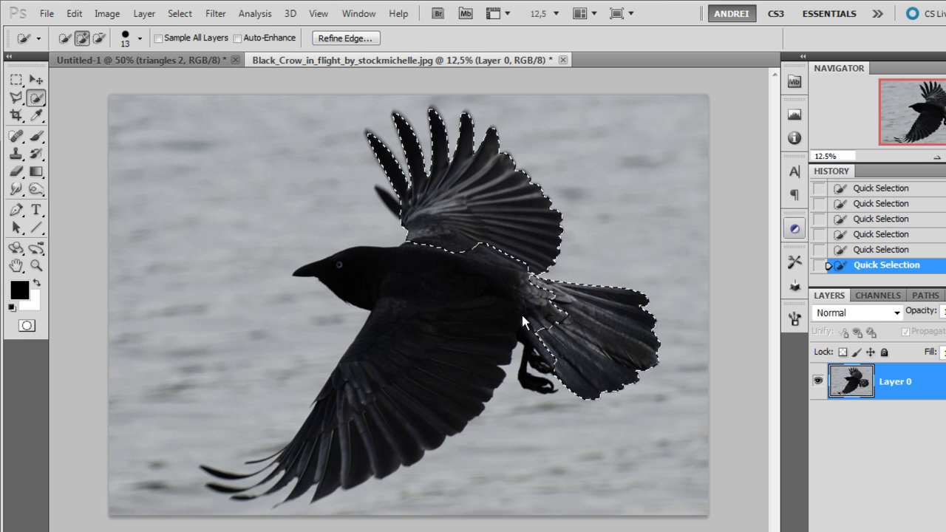
mouse_move(522, 315)
mouse_down()
mouse_move(462, 259)
mouse_move(476, 258)
mouse_move(460, 243)
mouse_move(485, 317)
mouse_up()
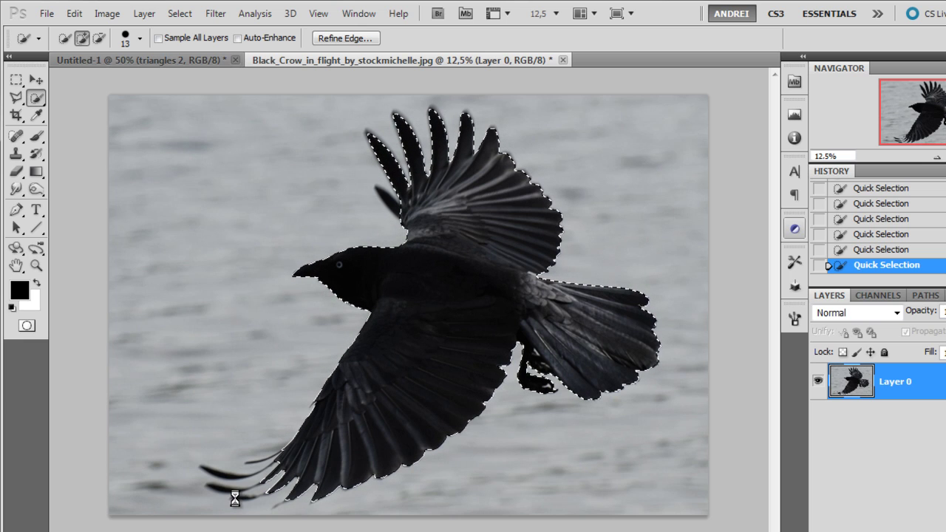
scroll(234, 499, up, 2)
scroll(234, 499, down, 1)
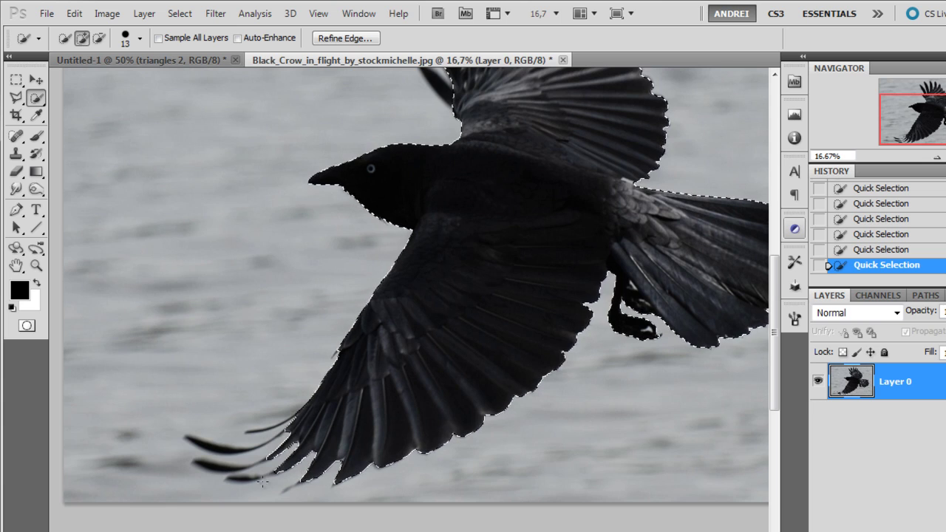
scroll(262, 482, down, 2)
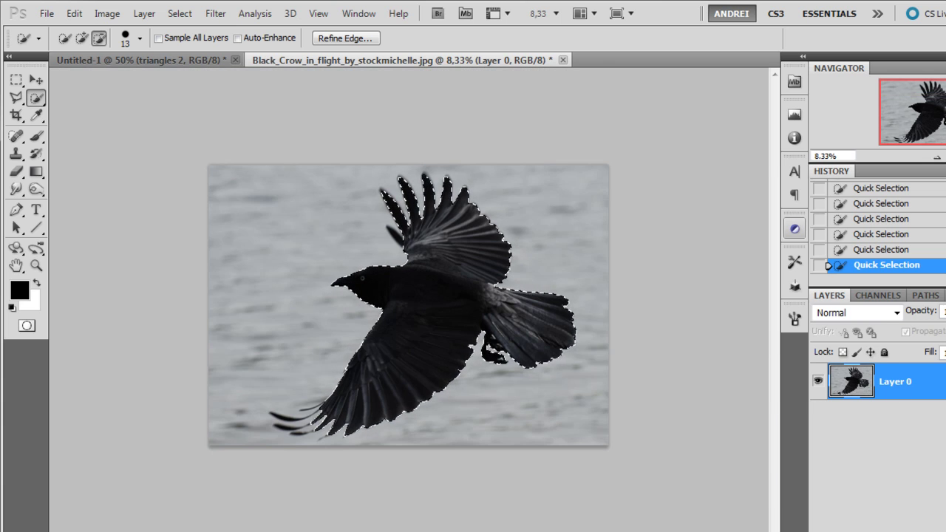
Step: Mask out the background around the selected crow and apply the mask permanently to Layer 0
click(909, 531)
right_click(908, 379)
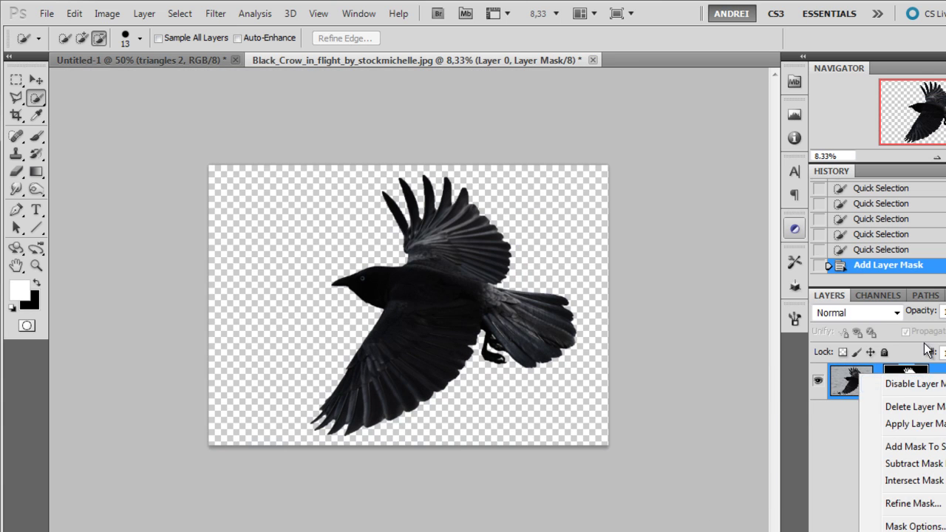
click(917, 425)
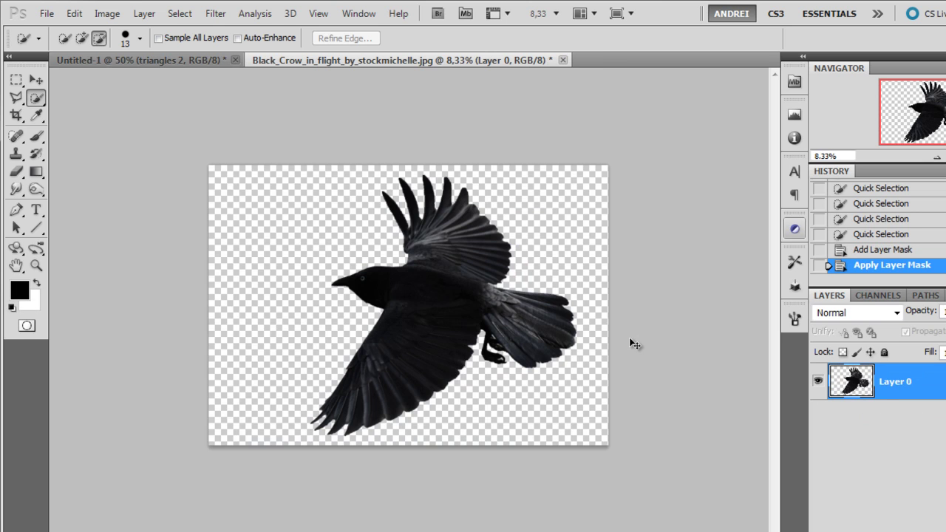
Step: Copy the entire crow cutout canvas and close the crow document without saving
key(ctrl+a)
click(74, 14)
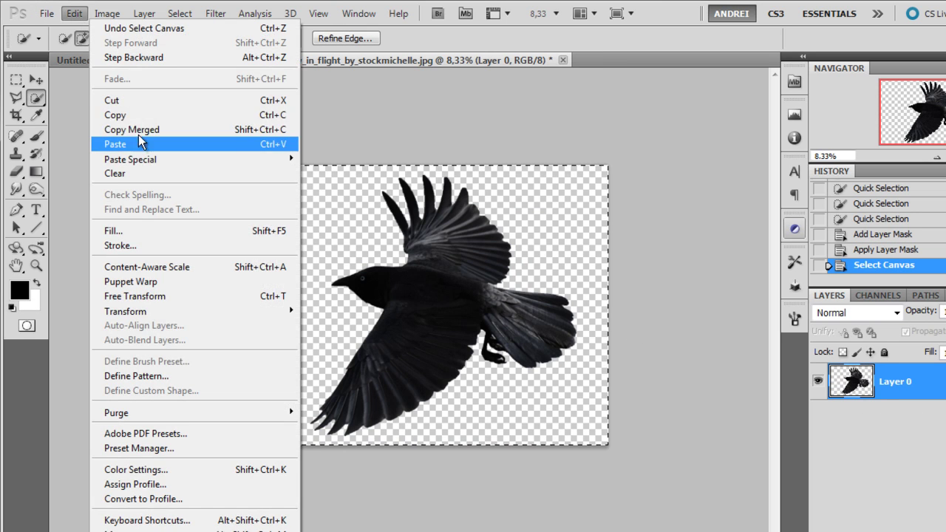
click(129, 115)
click(564, 59)
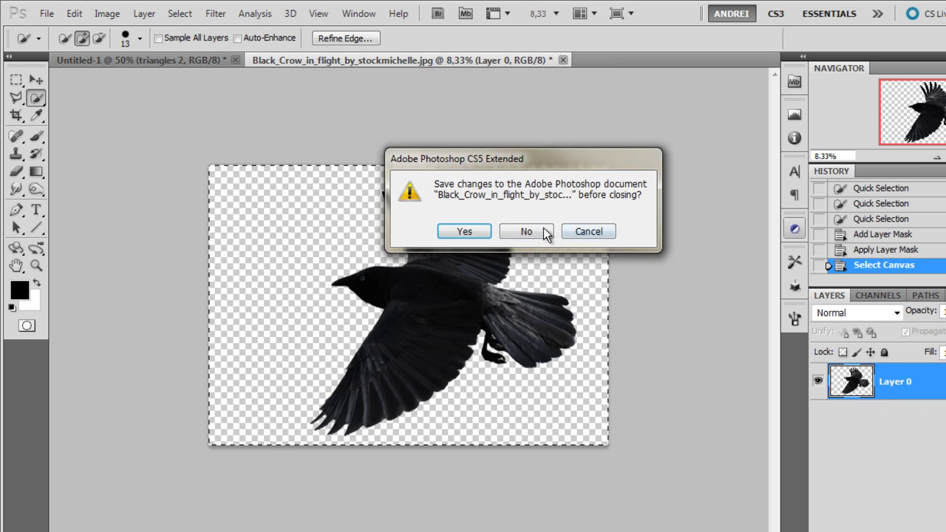
click(526, 231)
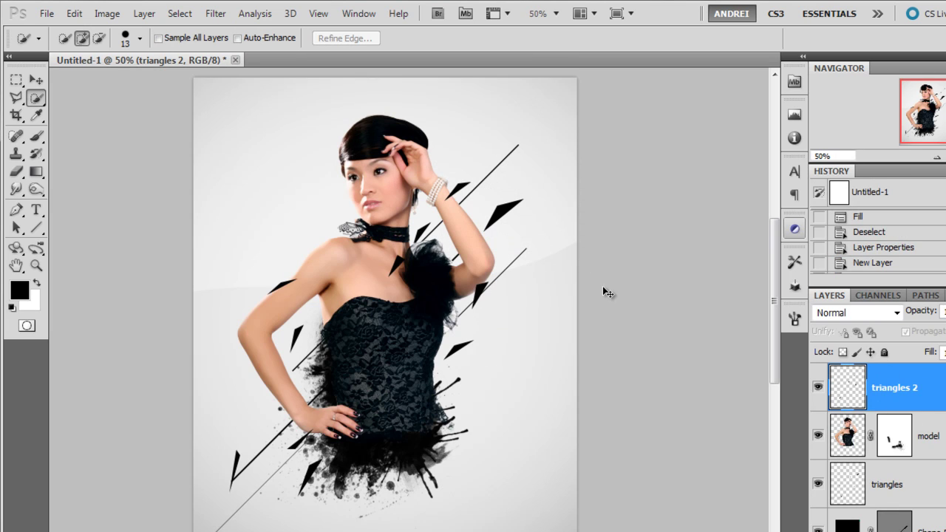
Step: Paste the crow into the model poster and scale it proportionally to about 10.7% in the canvas's upper-left corner
key(ctrl+v)
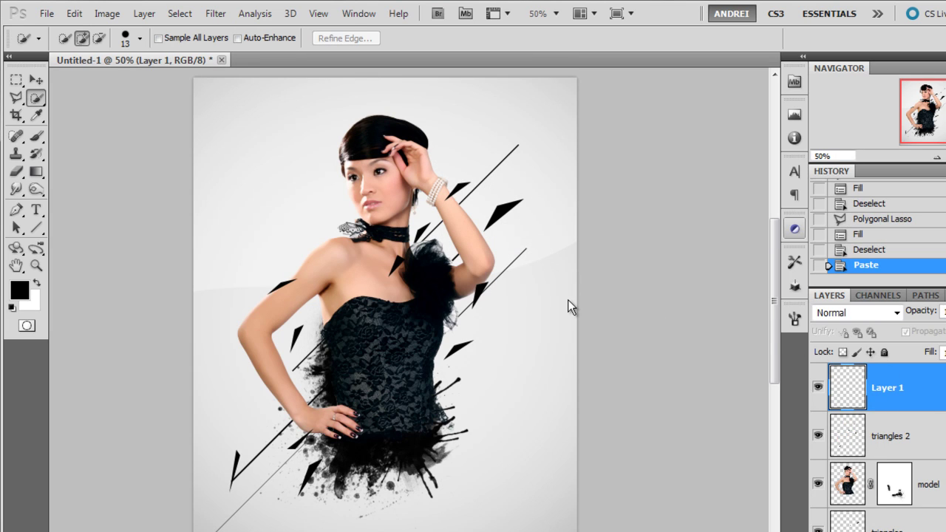
key(ctrl+minus)
key(ctrl+t)
key(ctrl+minus)
key(ctrl+minus)
key(ctrl+minus)
key(ctrl+minus)
key(ctrl+minus)
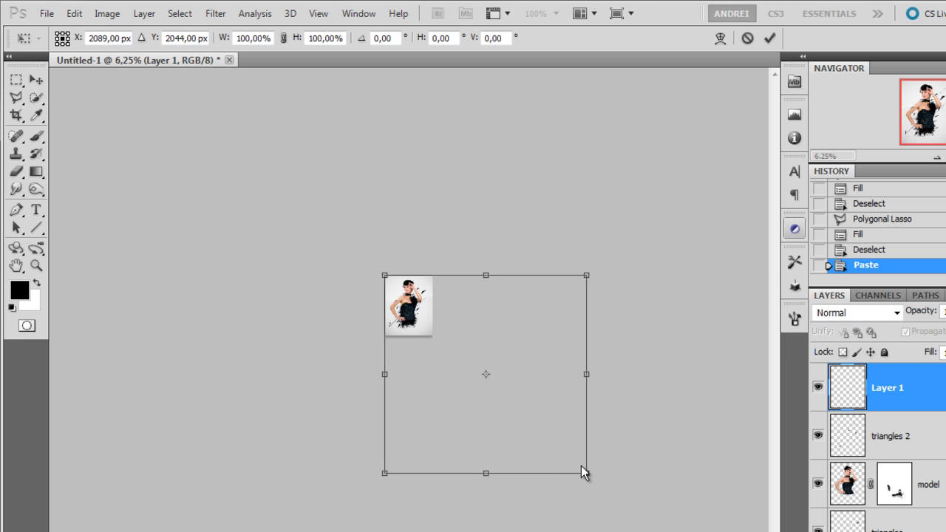
drag(588, 473, 432, 322)
key(ctrl+plus)
key(ctrl+plus)
key(ctrl+plus)
key(ctrl+plus)
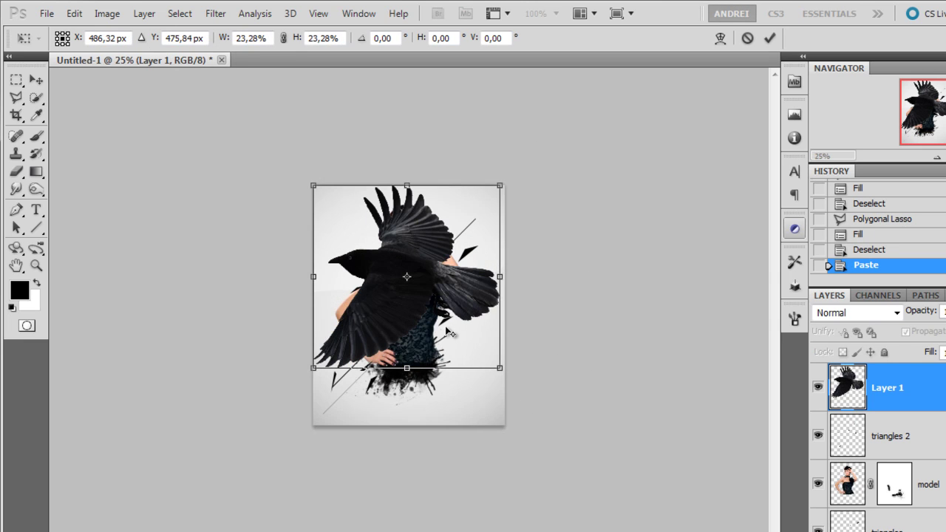
drag(530, 388, 391, 257)
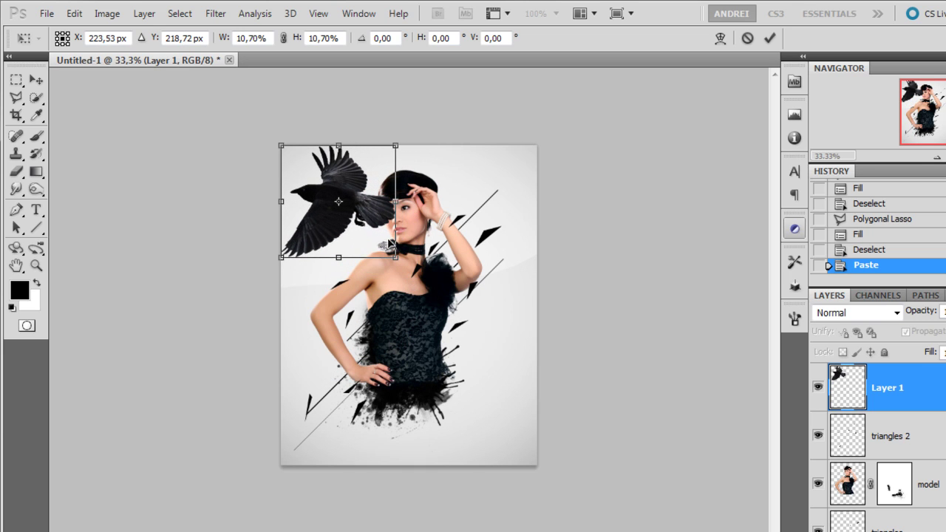
key(w)
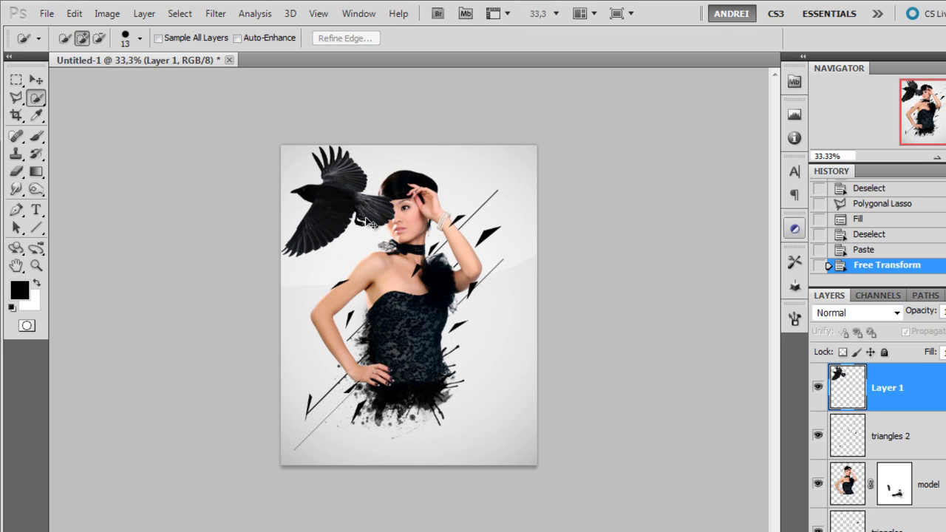
Step: Flip the crow horizontally, scale it down and place it beside the model's raised elbow
key(ctrl+t)
right_click(364, 212)
click(467, 425)
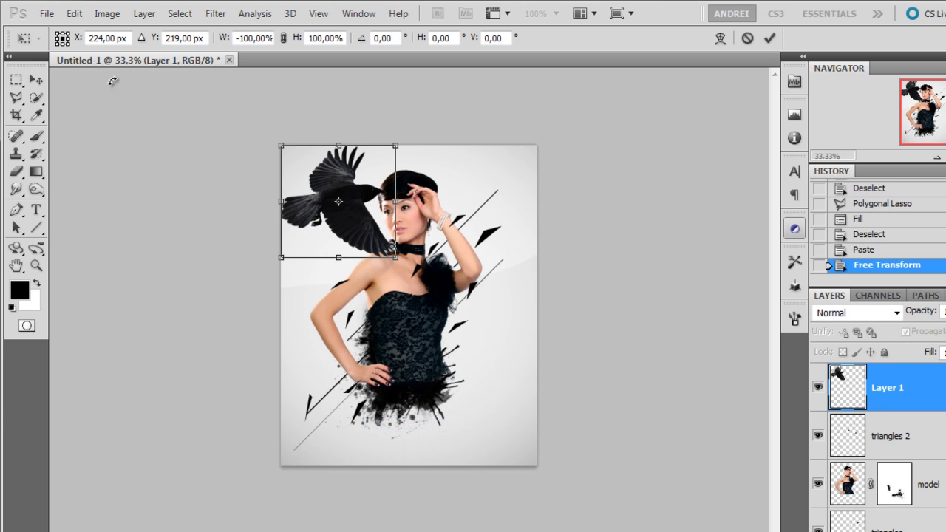
drag(326, 214, 479, 262)
drag(540, 198, 496, 243)
drag(482, 277, 499, 258)
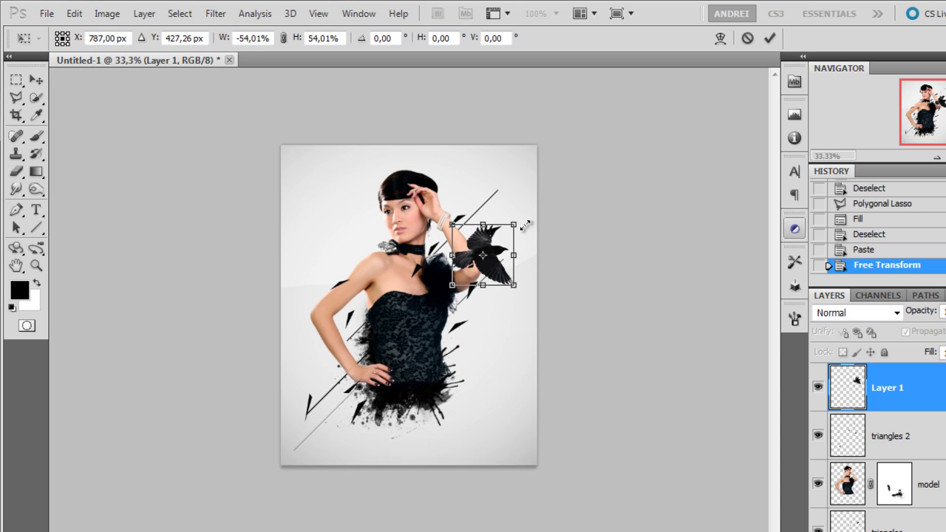
drag(520, 218, 517, 230)
key(Return)
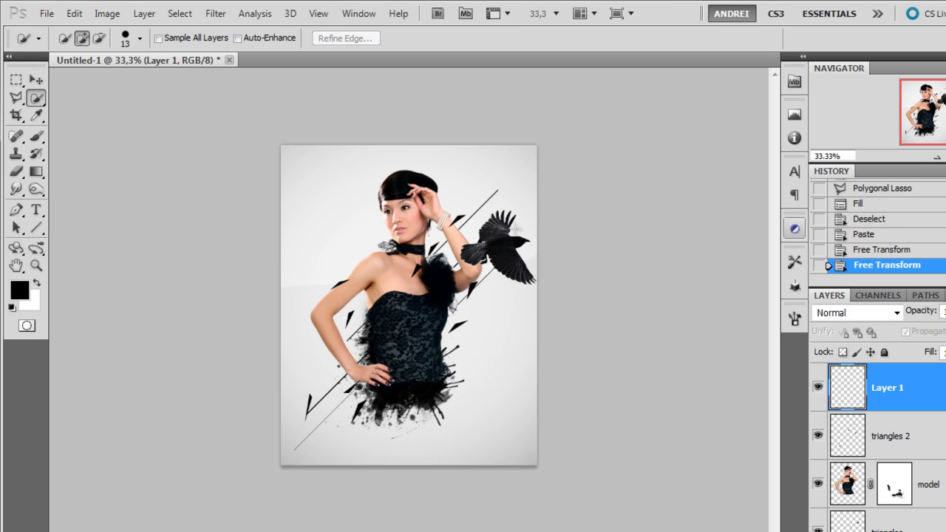
Step: Nudge the crow slightly downward and rename its layer as crown
scroll(527, 235, up, 2)
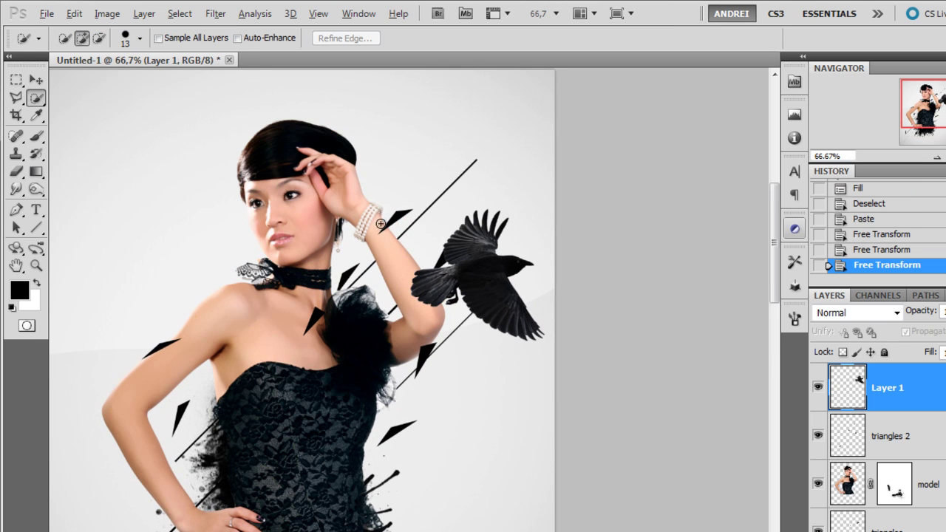
scroll(383, 227, up, 1)
click(35, 82)
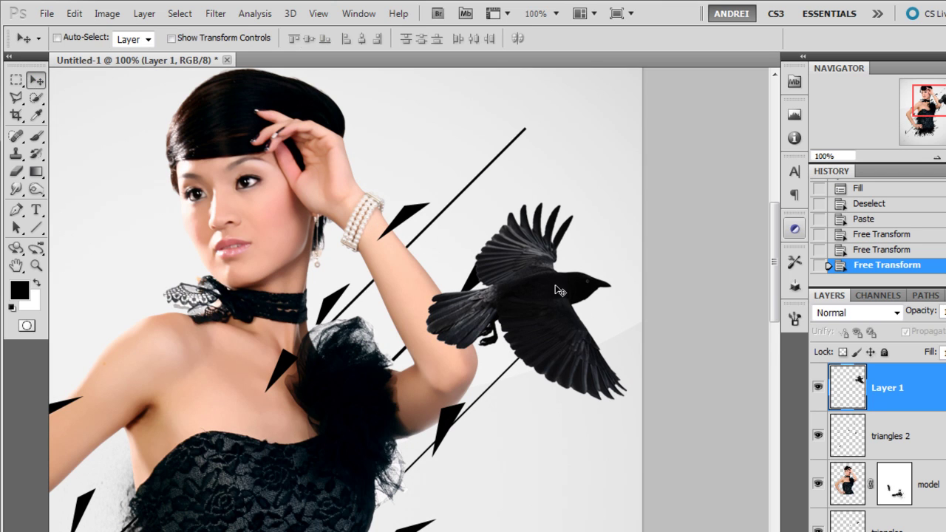
drag(560, 290, 561, 301)
double_click(887, 387)
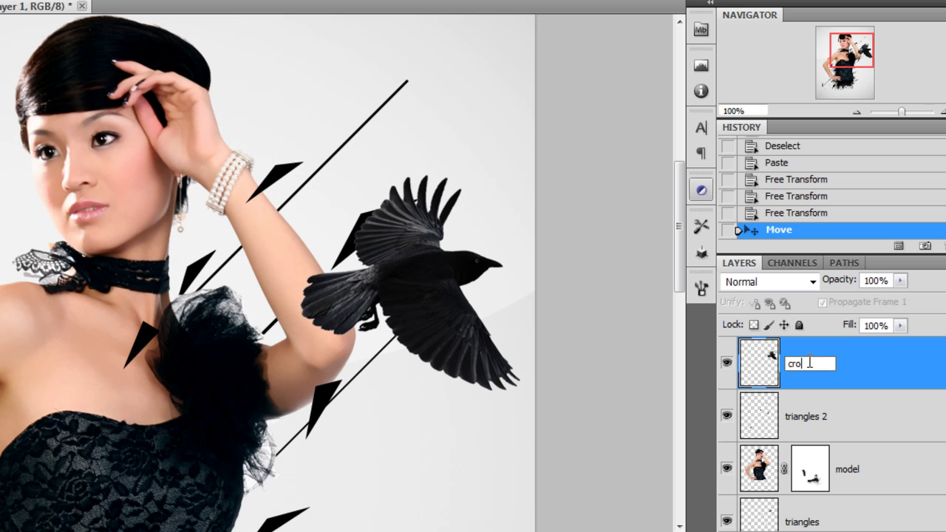
text(crown)
key(Return)
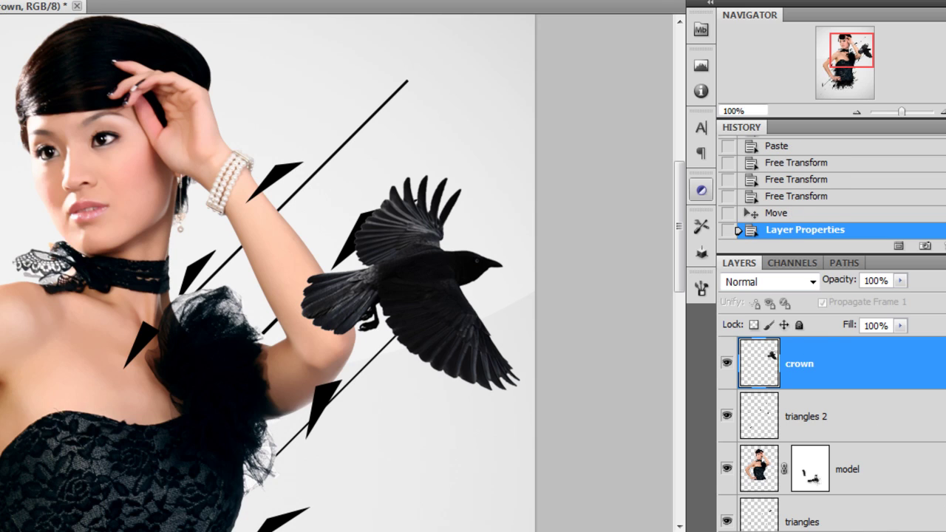
Step: Add a layer mask to the crown layer and choose the 2496 splatter brush at about 99 px
click(835, 531)
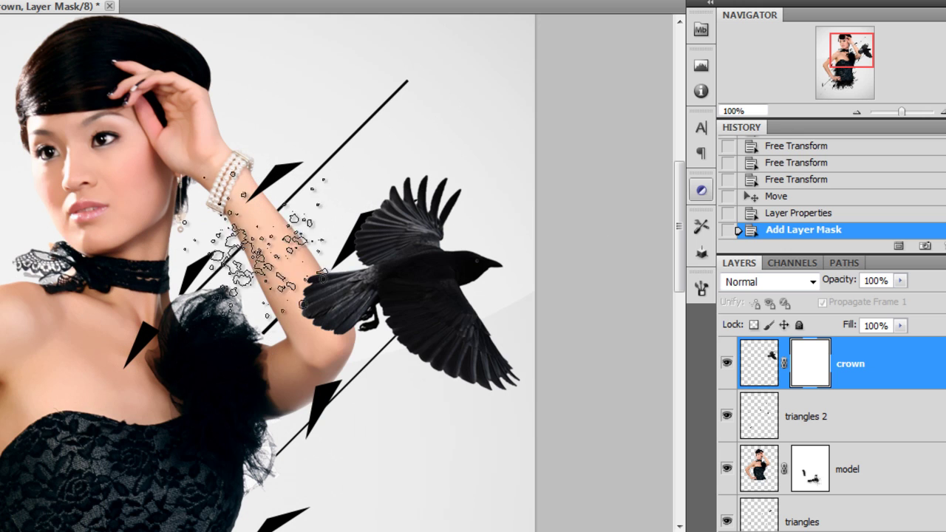
right_click(298, 244)
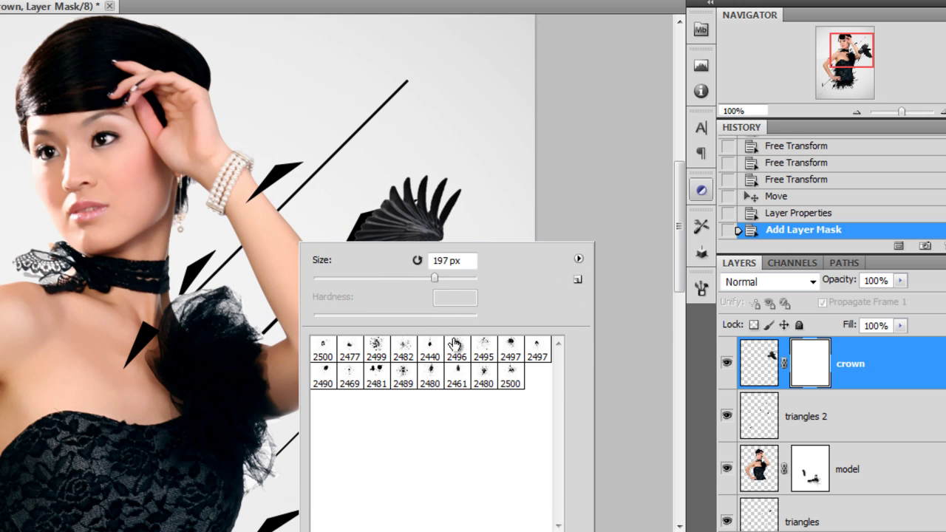
click(809, 373)
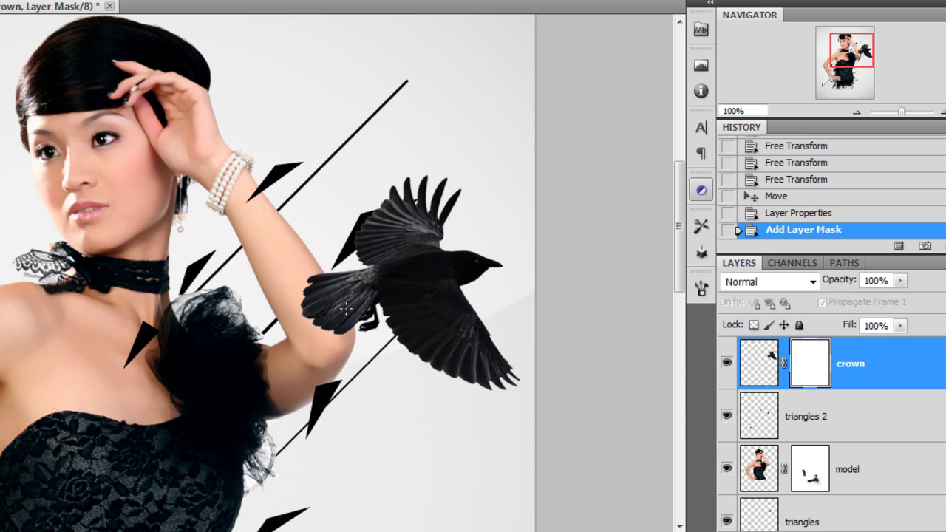
right_click(285, 242)
click(441, 347)
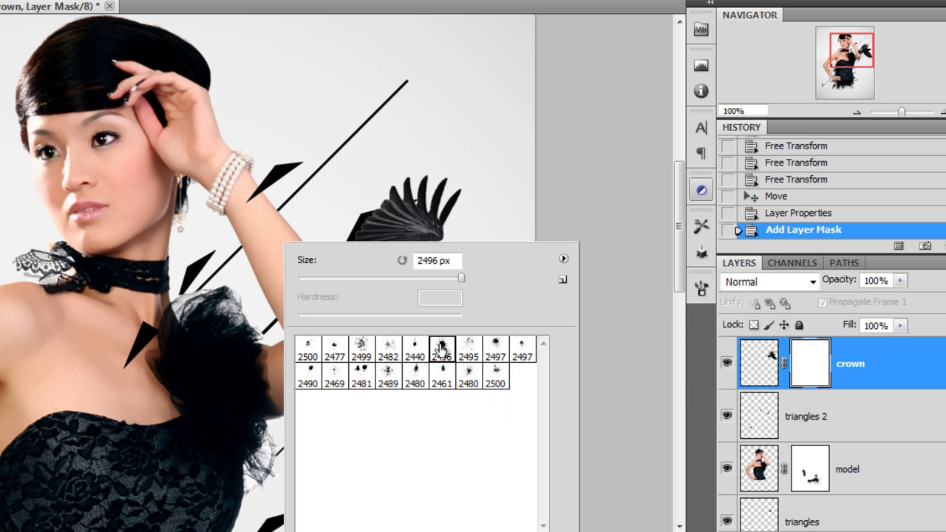
drag(454, 284, 434, 279)
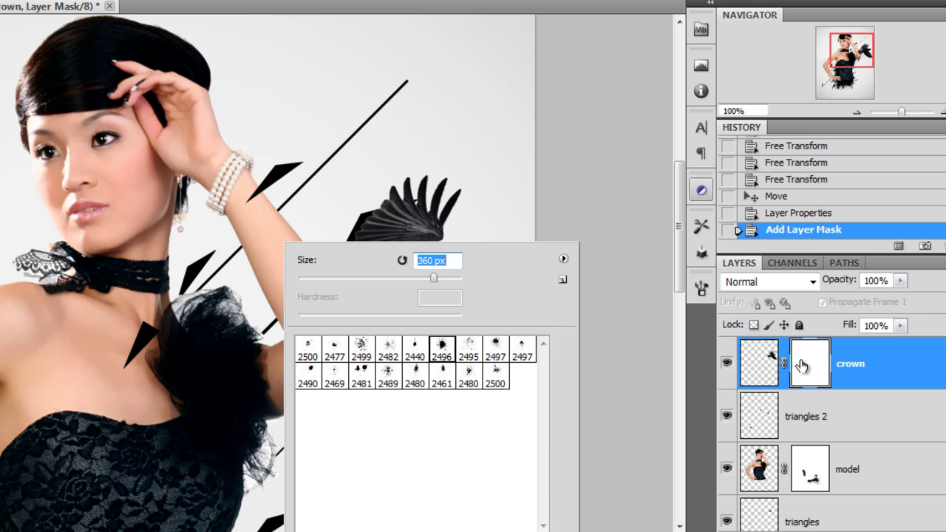
click(802, 364)
scroll(388, 321, up, 1)
right_click(351, 242)
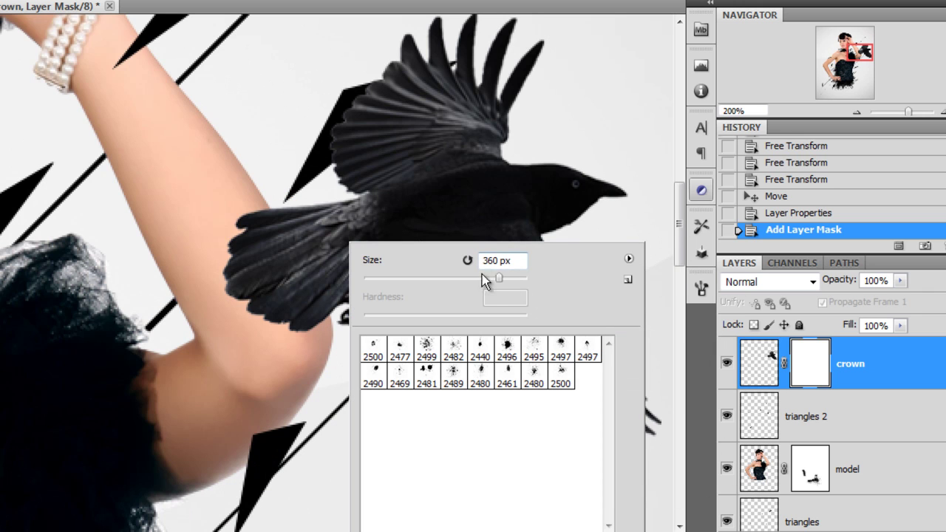
click(439, 282)
Step: Stamp splatters on the crown layer's mask to break up the outer edge of the crow's tail
click(267, 325)
key(ctrl+z)
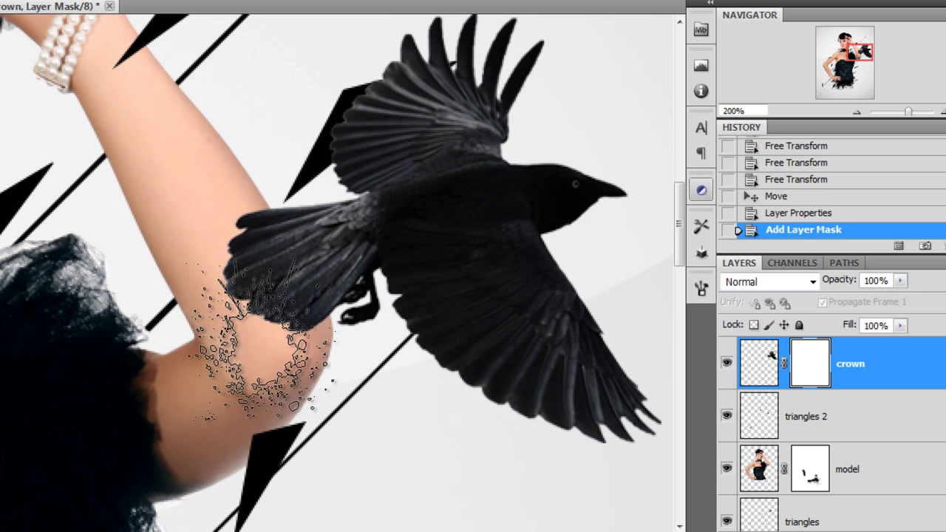
key(ctrl+z)
click(179, 244)
click(198, 244)
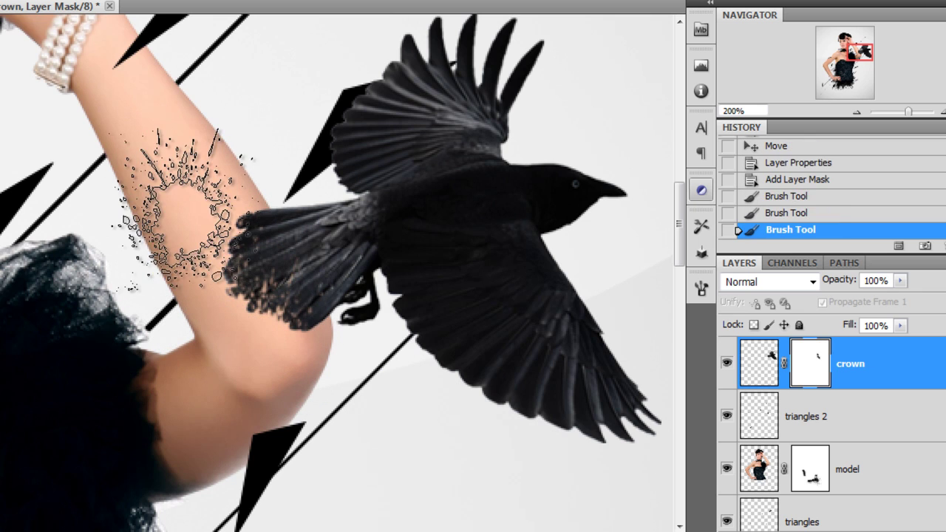
click(185, 229)
click(182, 244)
Step: Break up the trailing edge of the crow's lower wing on the mask with the 2499 splatter brush
drag(288, 247, 137, 150)
right_click(382, 346)
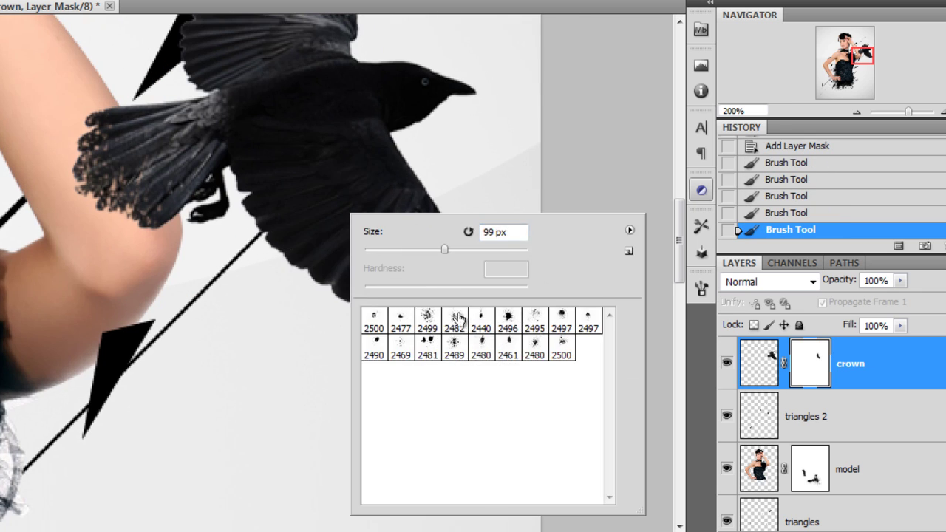
click(428, 320)
drag(526, 250, 497, 251)
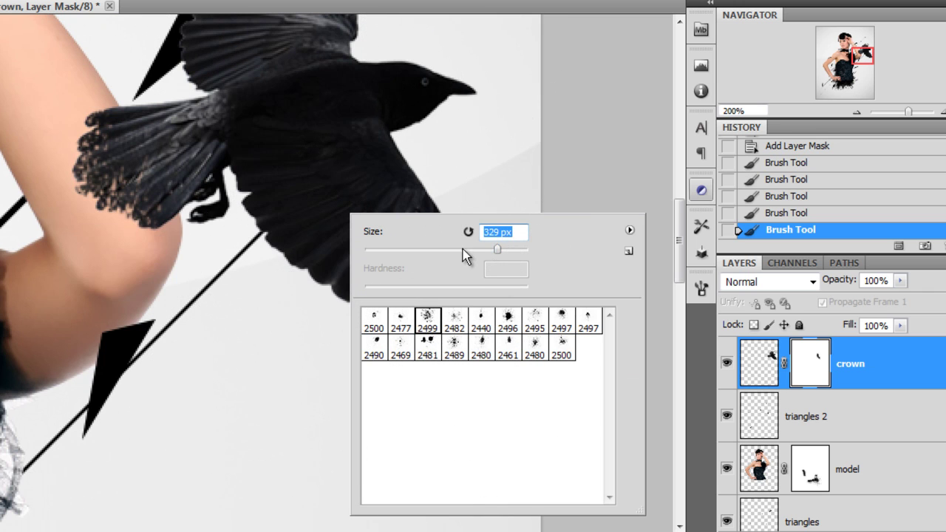
click(274, 274)
click(263, 275)
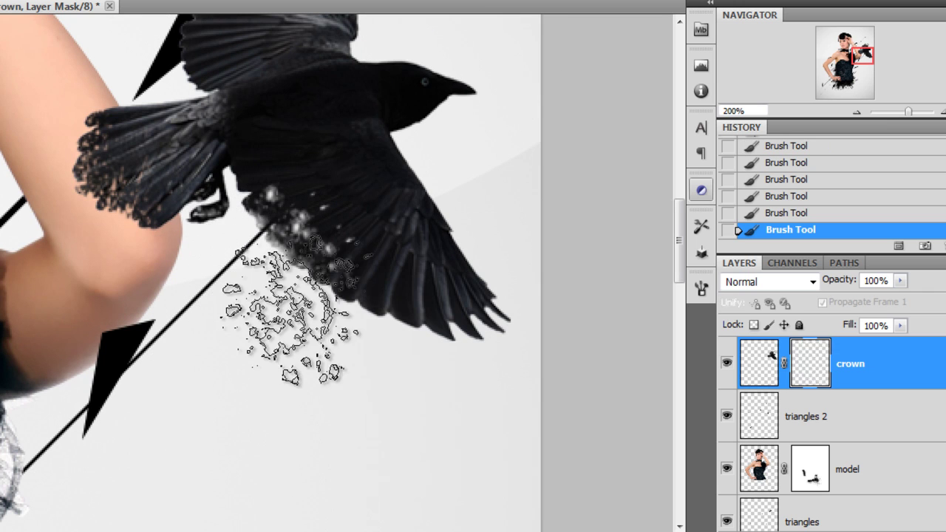
click(339, 346)
mouse_move(229, 211)
mouse_down()
mouse_move(288, 307)
mouse_move(249, 262)
mouse_up()
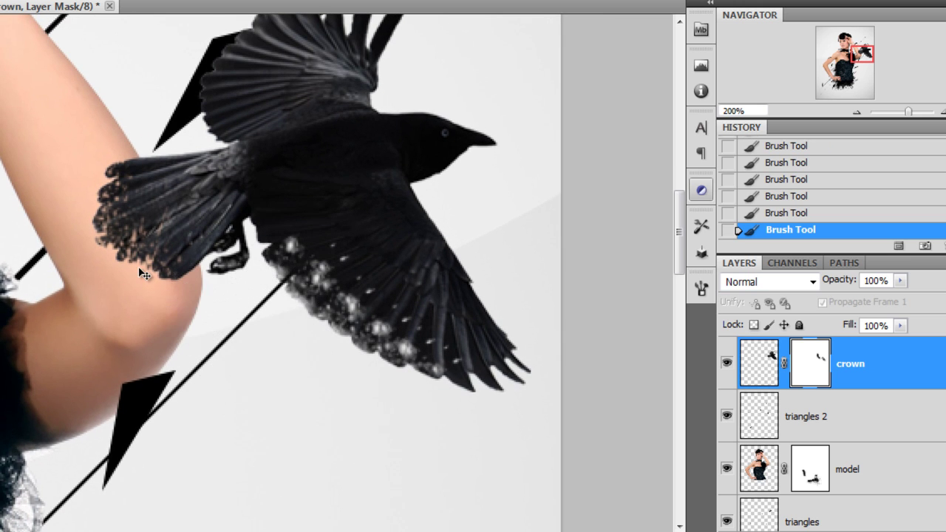
Step: Undo the last three splatter strokes on the crow's lower wing
key(ctrl+alt+z)
key(ctrl+alt+z)
key(ctrl+alt+z)
Step: Break up the crow's lower wing on the mask using the 2440 splatter brush at 174 px and the 2481 brush at 288 px
right_click(426, 164)
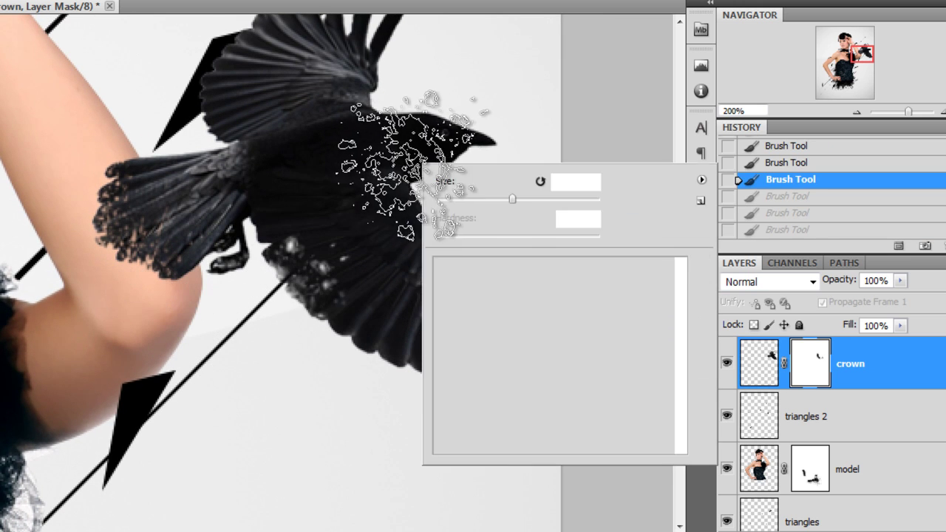
click(553, 271)
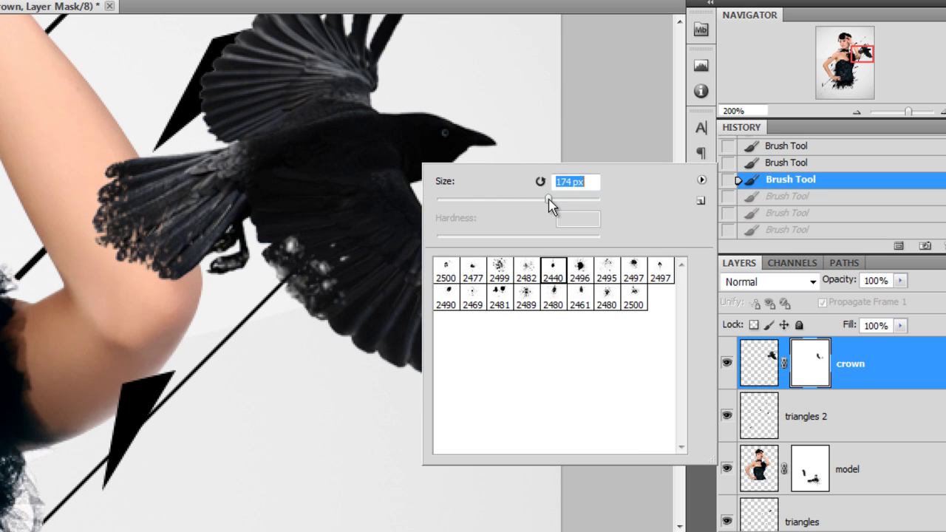
key(Return)
key(ctrl+shift+z)
key(ctrl+shift+z)
key(ctrl+shift+z)
right_click(431, 244)
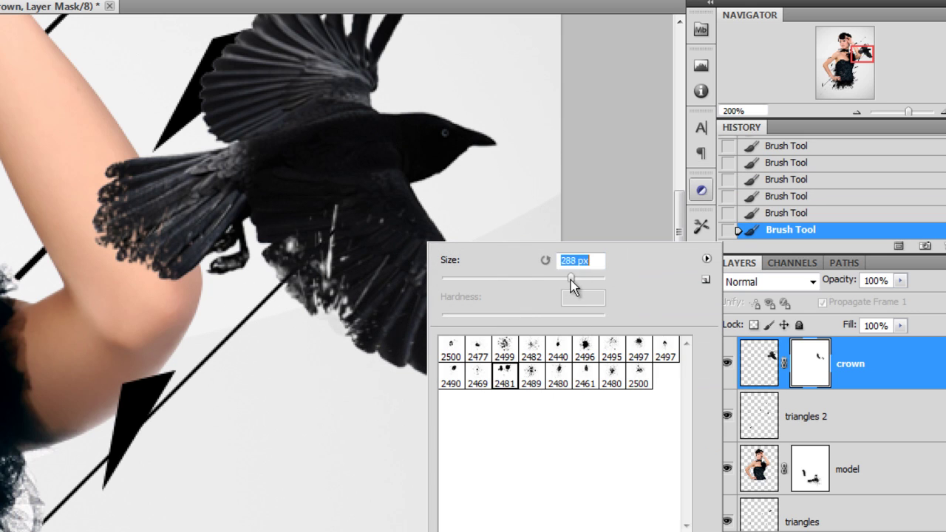
key(Return)
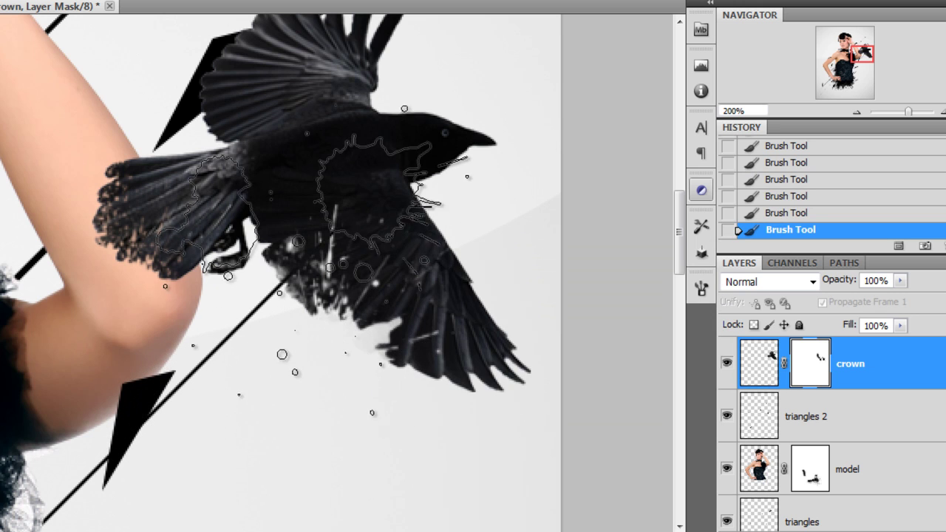
Step: Splatter the inner edge of the crow's upper wing on the mask with the 2497 brush at about 101 px
right_click(310, 244)
click(548, 349)
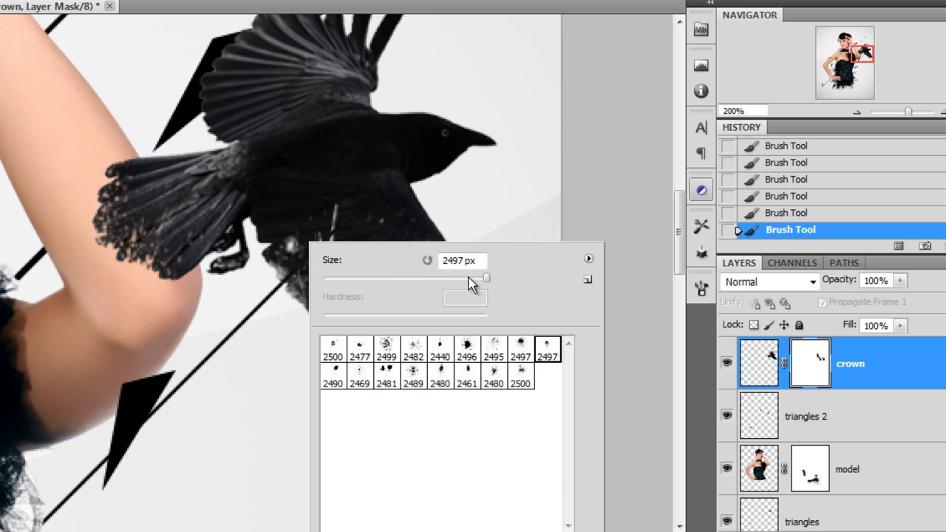
drag(487, 279, 456, 279)
key(Return)
drag(264, 184, 370, 342)
right_click(438, 208)
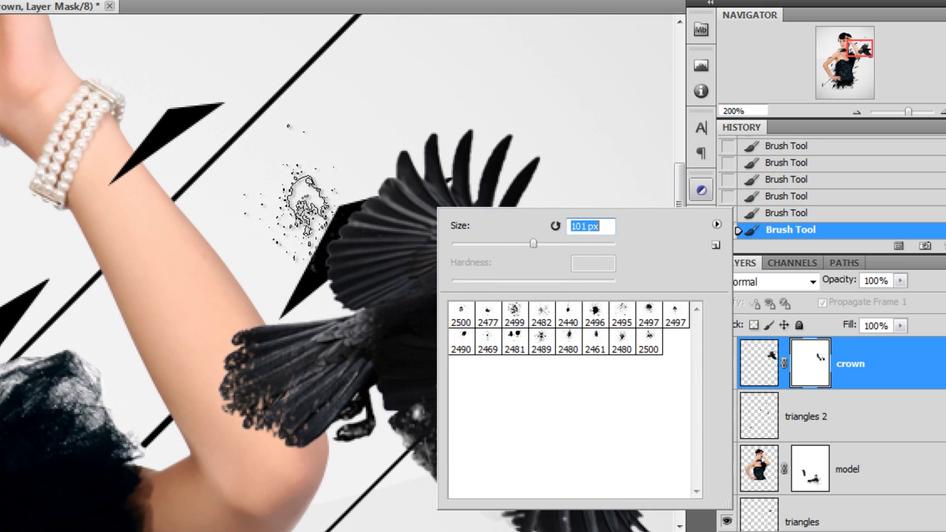
key(Return)
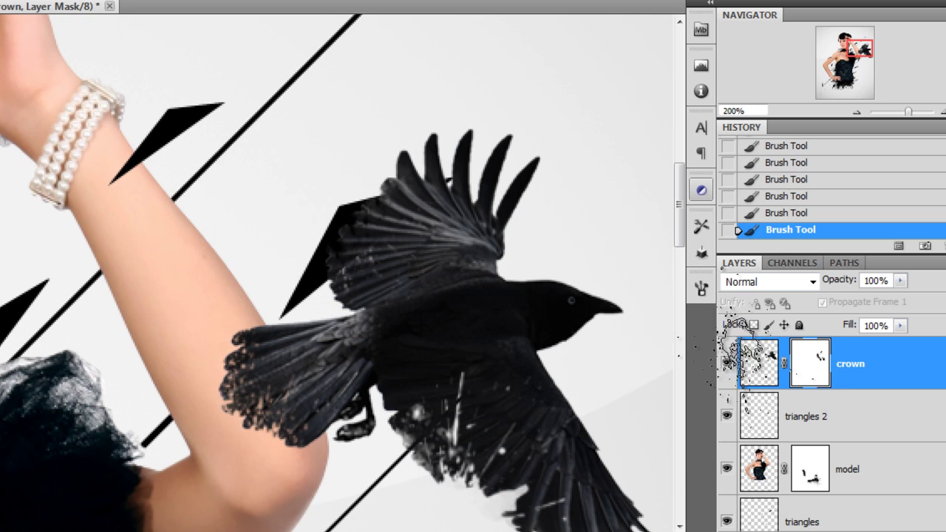
Step: Roughen the upper wing's feathers on the mask with the 2497 splatter brush at 182 px and the 2490 brush at 127 px
right_click(436, 183)
click(572, 287)
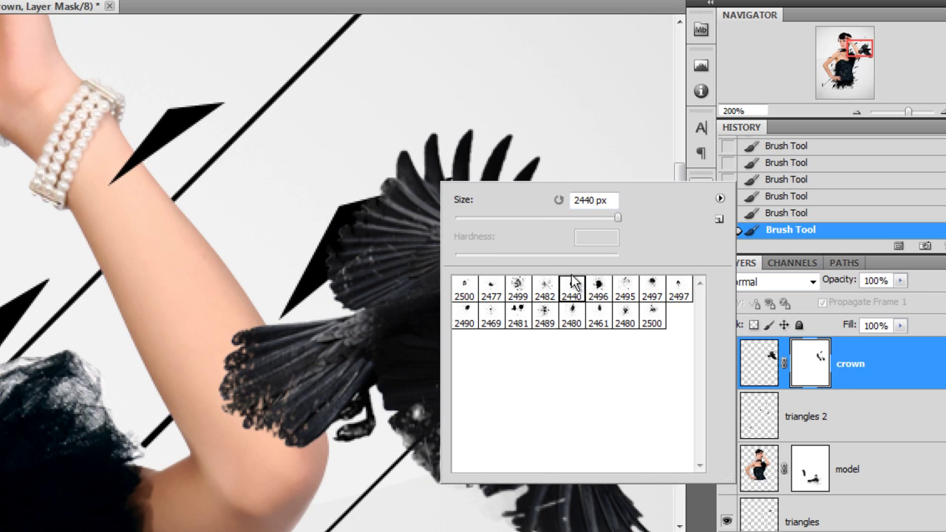
click(653, 288)
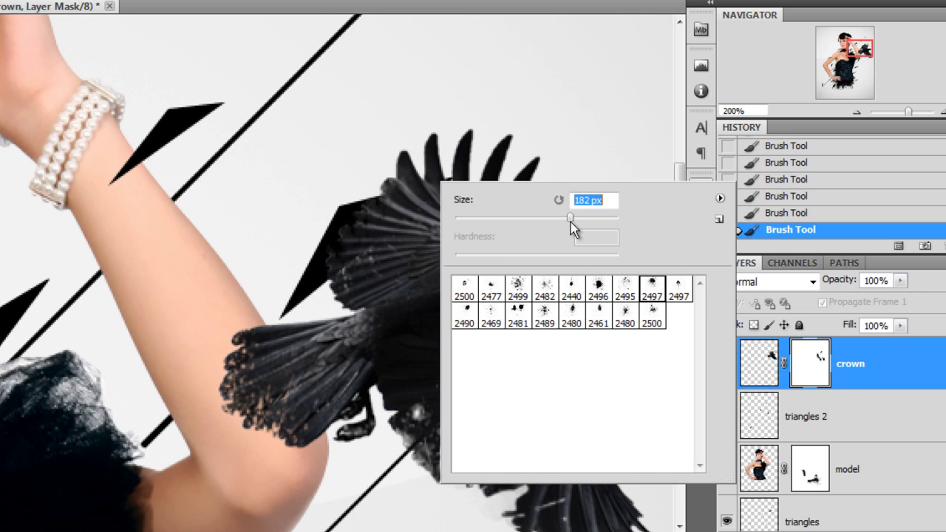
click(406, 130)
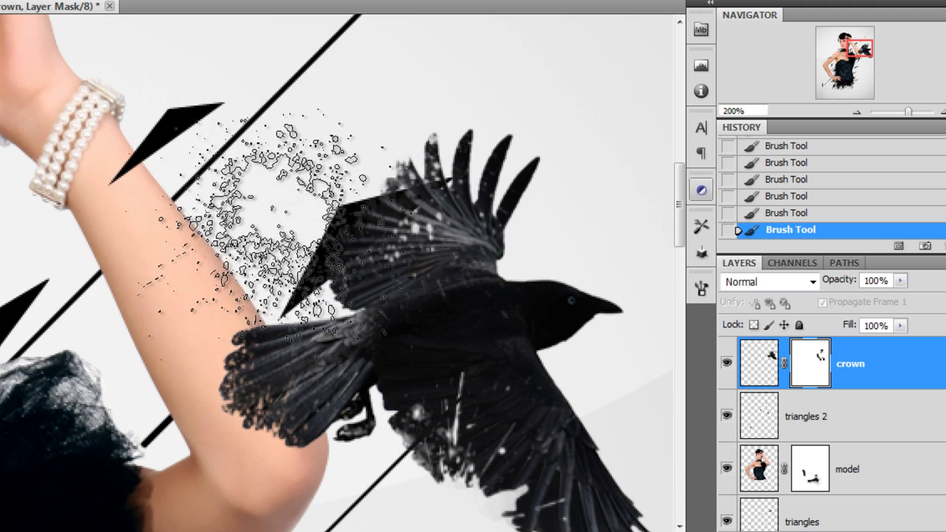
right_click(348, 229)
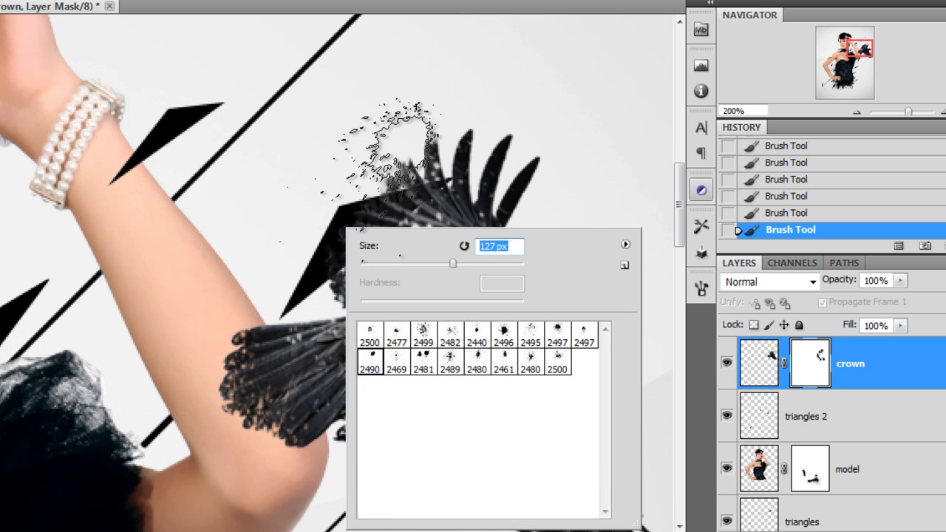
key(Return)
Step: Move the masked crow slightly down and to the right beside the model's elbow
key(ctrl+minus)
key(ctrl+minus)
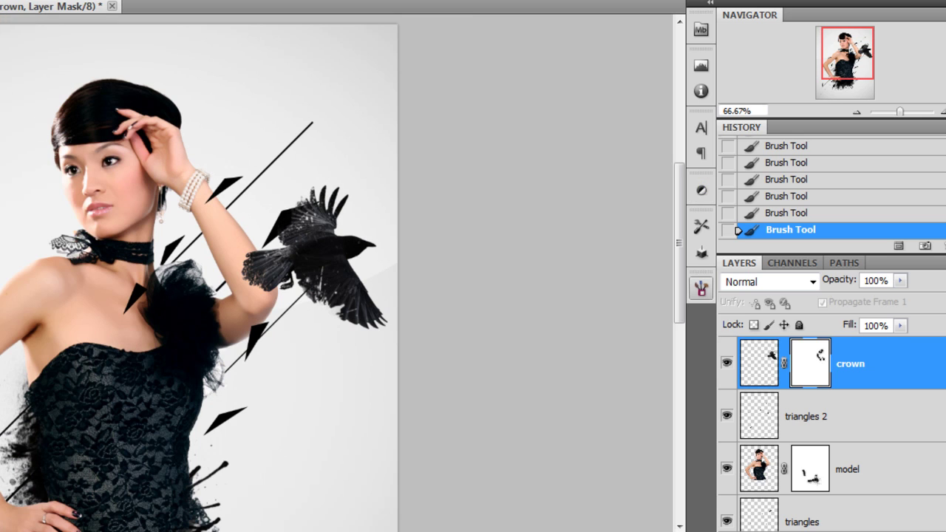
drag(342, 259, 343, 271)
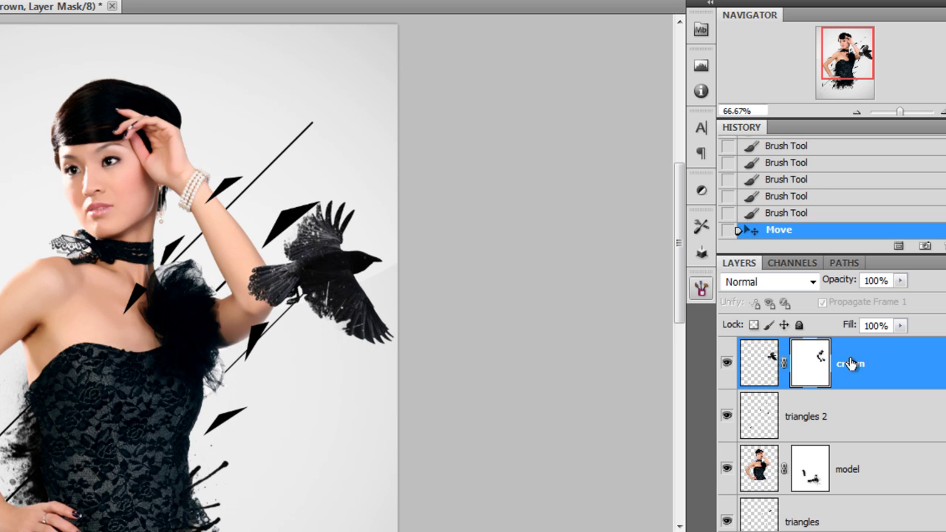
drag(260, 255, 249, 226)
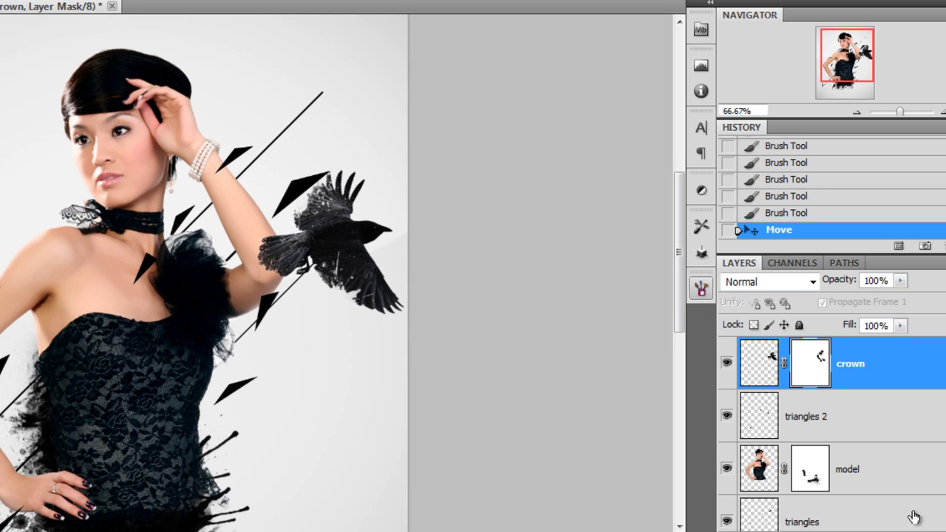
Step: Create a new layer between the triangles 2 and crown layers and name it "crow paint"
click(807, 436)
key(ctrl+shift+alt+n)
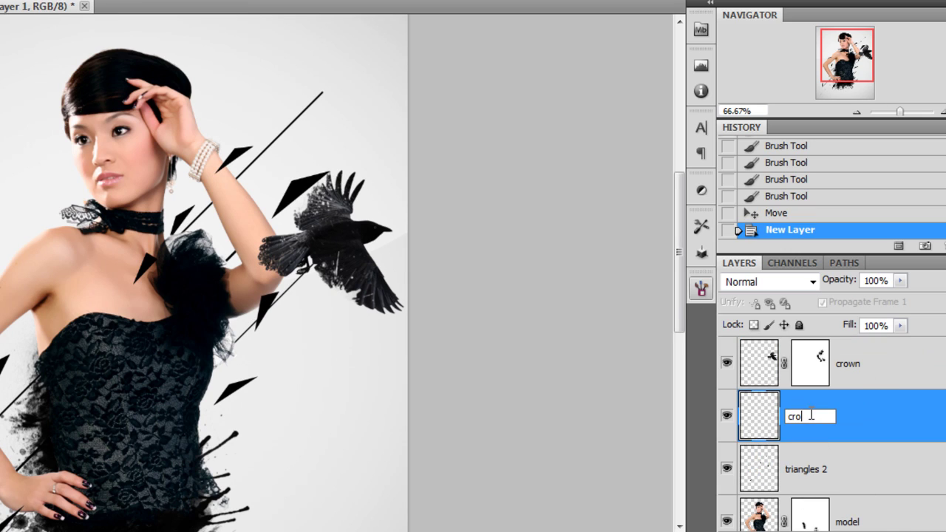
click(811, 416)
text(crow paint)
key(Return)
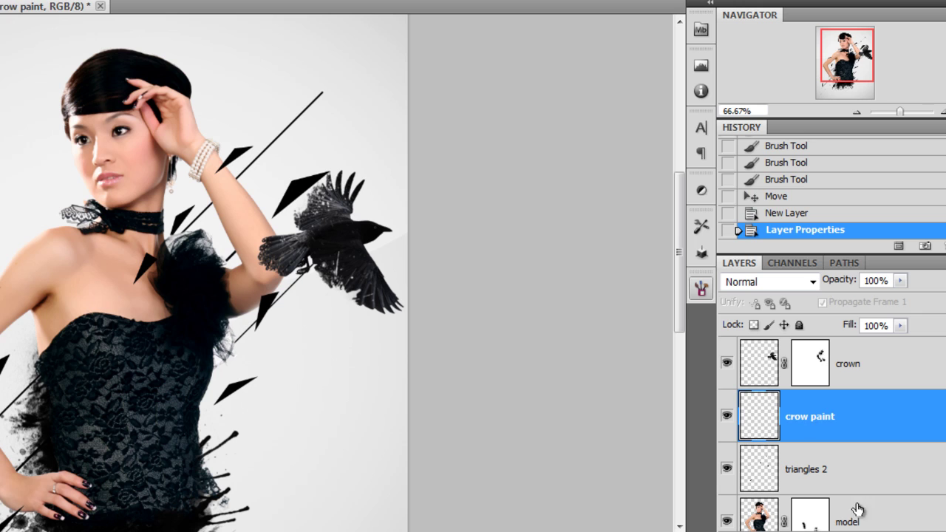
key(ctrl+plus)
click(329, 205)
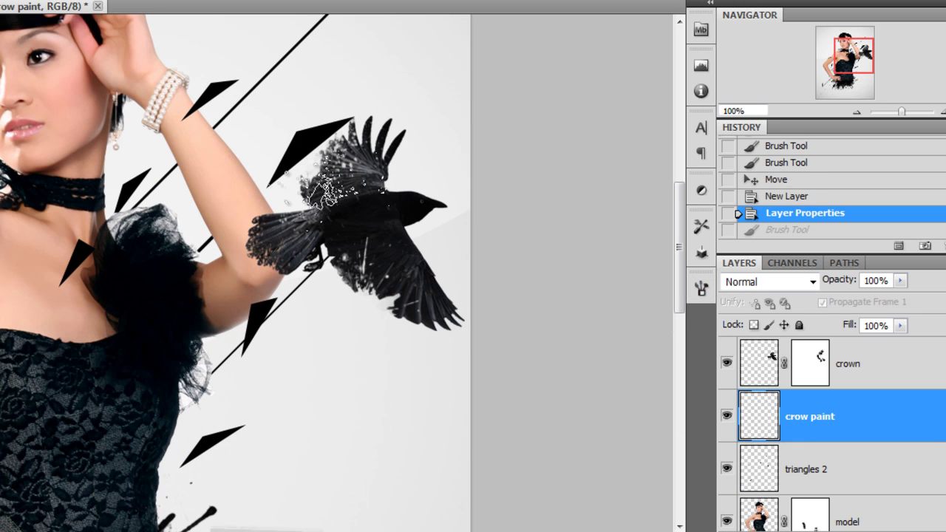
key(ctrl+z)
Step: Replace the current brushes with the Explosion_Brushes set and choose the 1546 brush
right_click(341, 204)
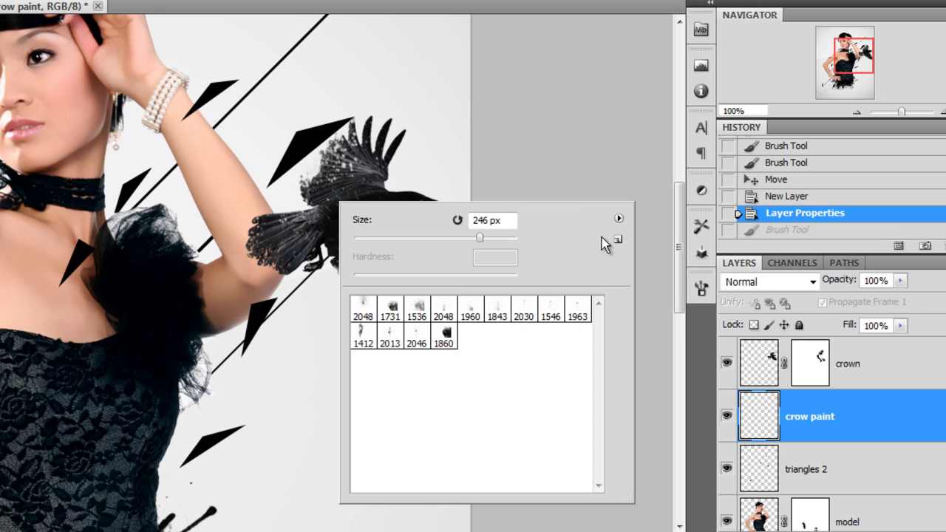
click(618, 219)
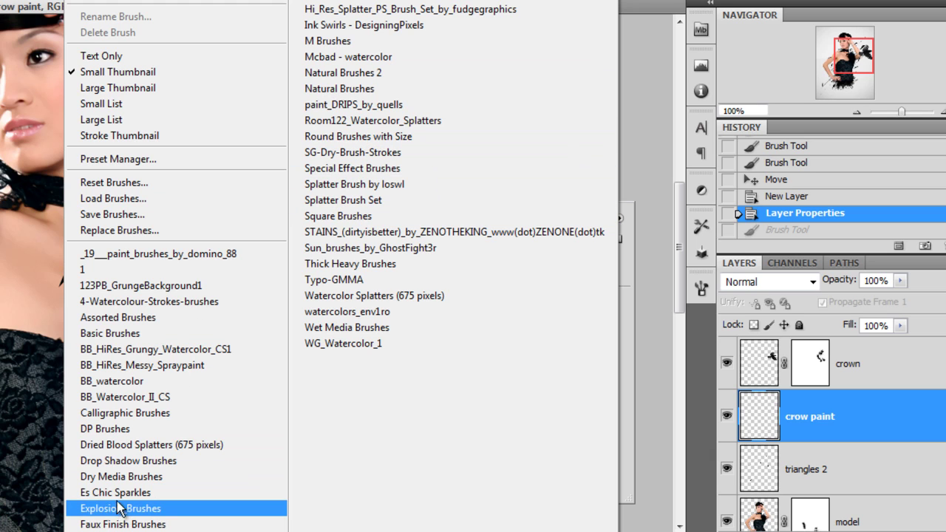
click(157, 515)
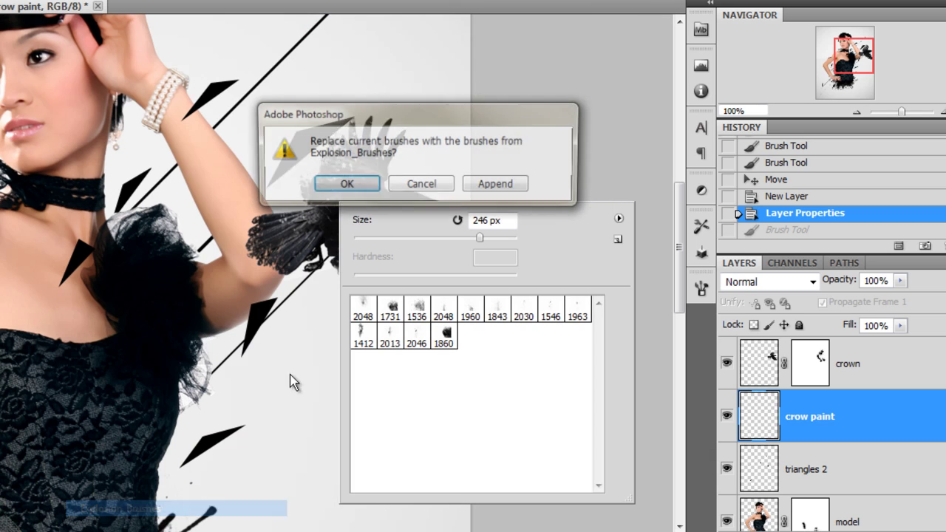
click(363, 184)
click(497, 305)
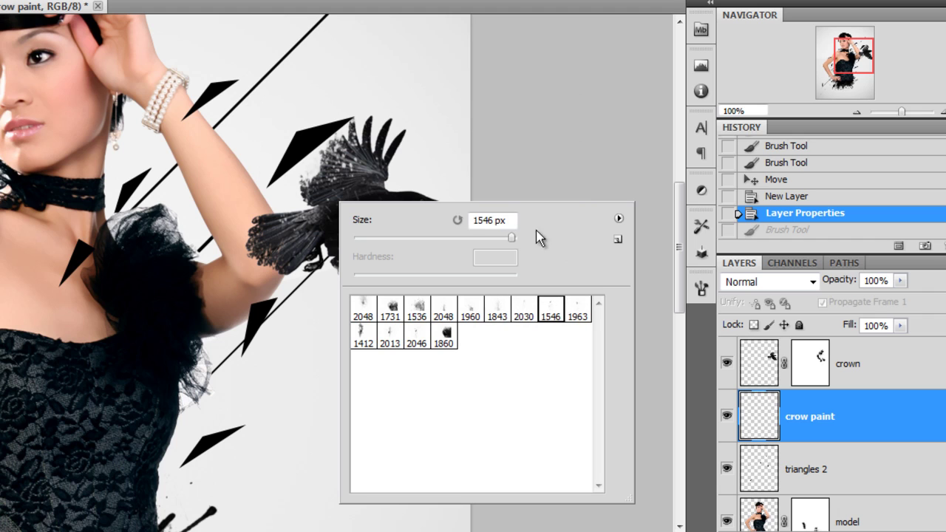
Step: Stamp black explosion splatters around the crow's wings and tail on the crow paint layer
click(337, 222)
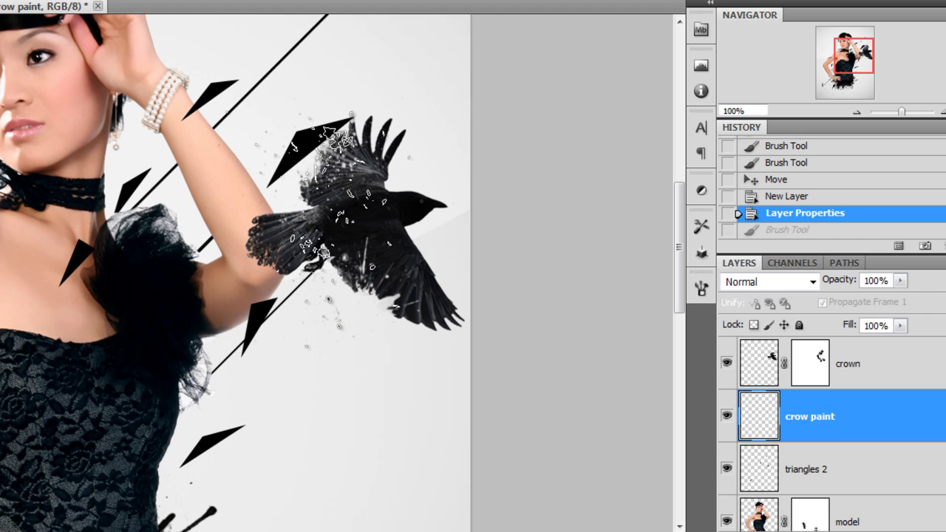
click(337, 221)
click(337, 222)
click(332, 226)
click(333, 226)
click(332, 226)
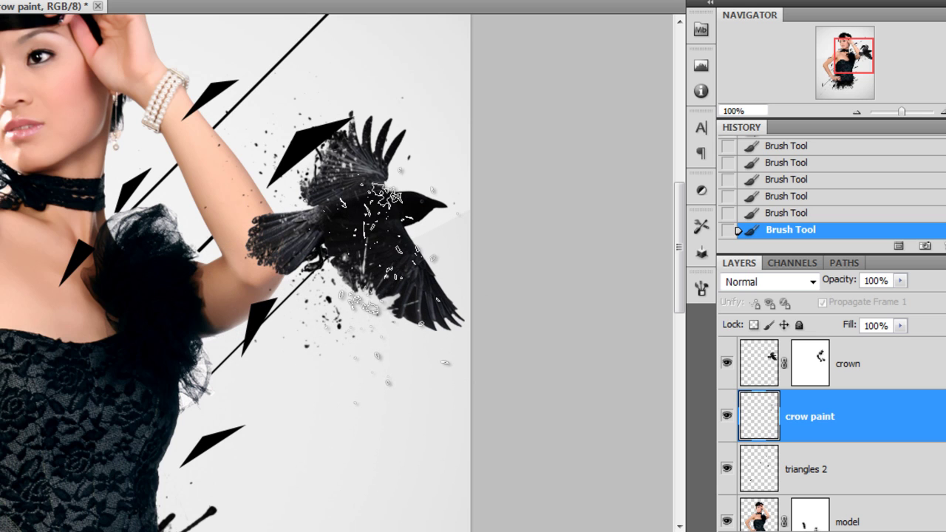
key(ctrl+minus)
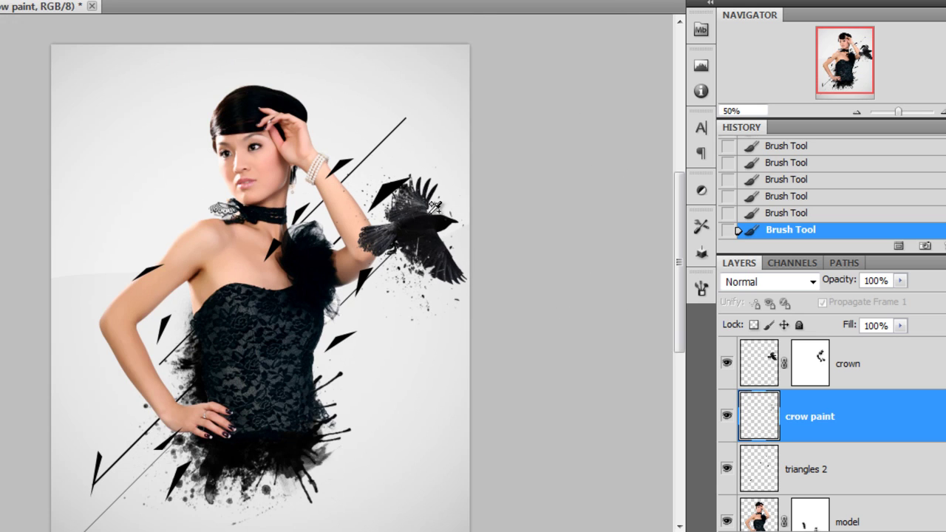
Step: Replace the current brushes with the Hi_Res_Splatter_PS_Brush_Set_by_fudgegraphics set
key(ctrl+plus)
key(ctrl+plus)
right_click(504, 237)
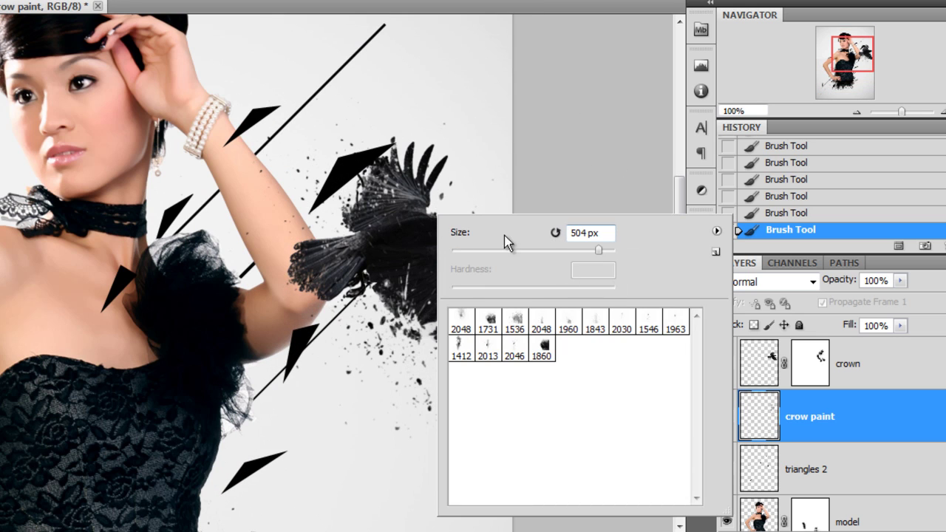
click(717, 231)
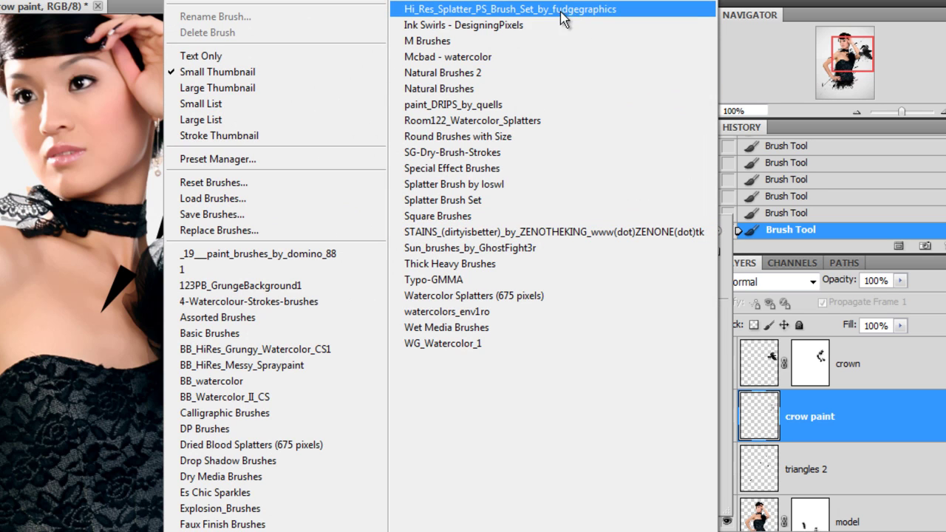
click(512, 11)
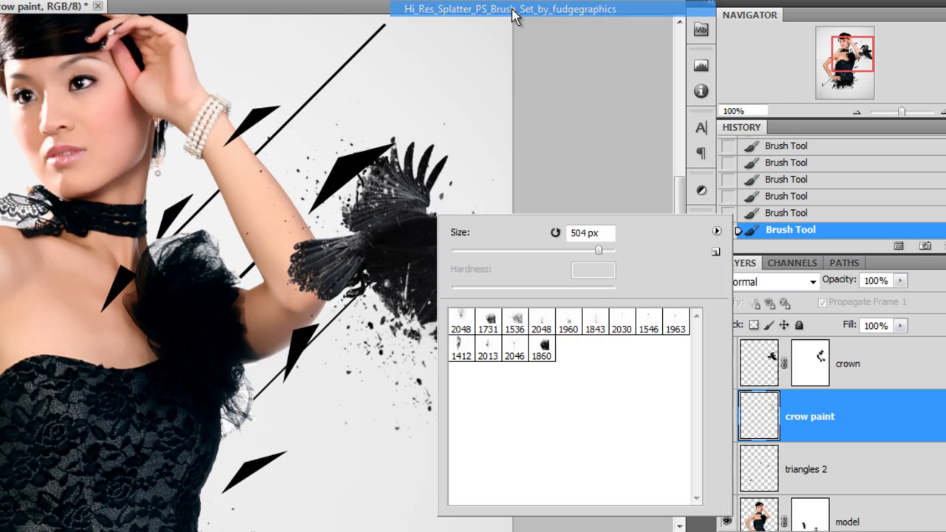
click(348, 185)
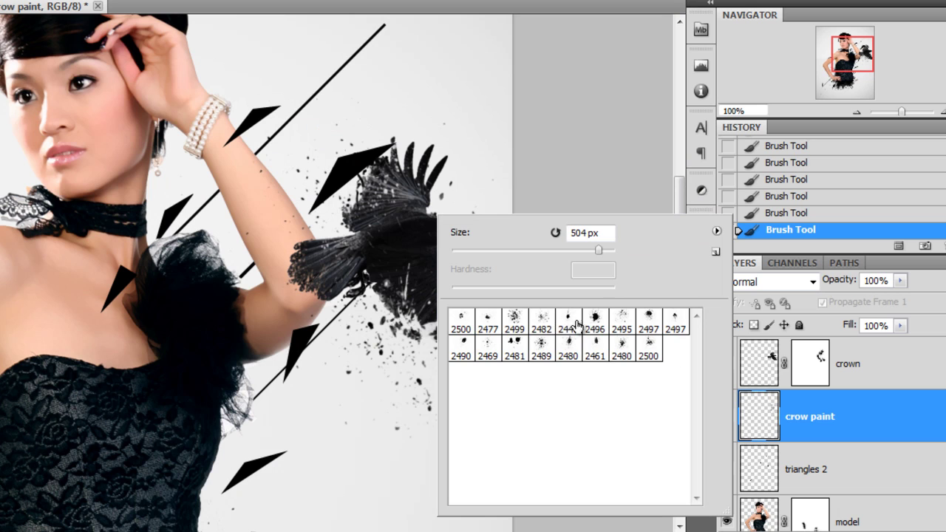
Step: Stamp splatters around the crow's tail with the 2469 brush, first trying 442 px and settling on 236 px
click(515, 321)
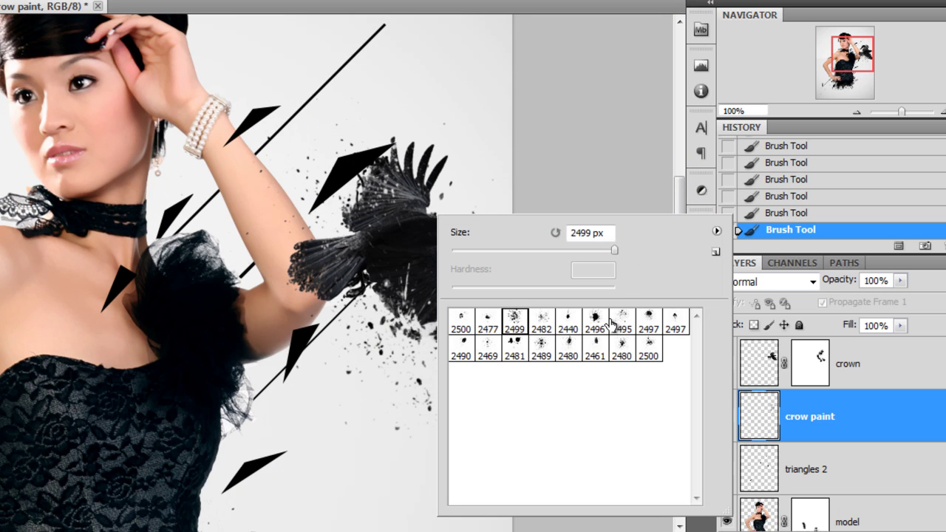
drag(612, 255, 593, 256)
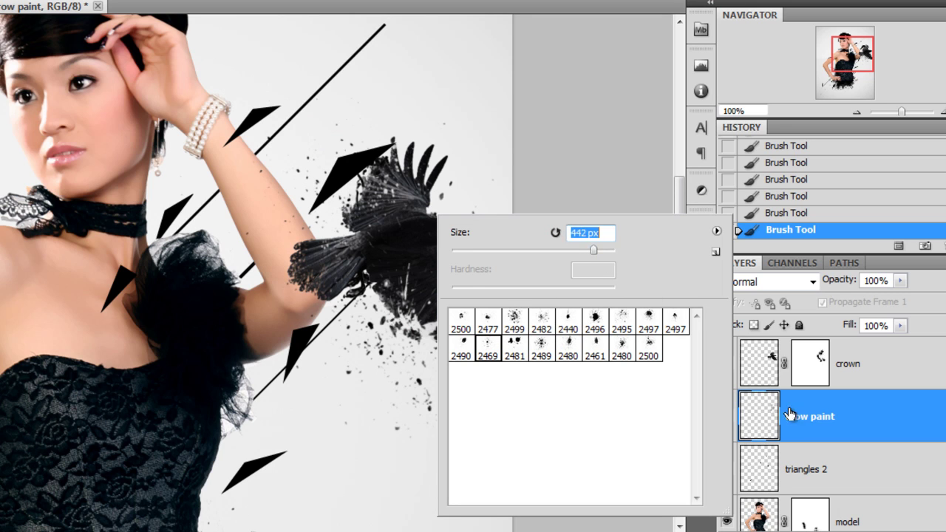
key(Return)
click(370, 284)
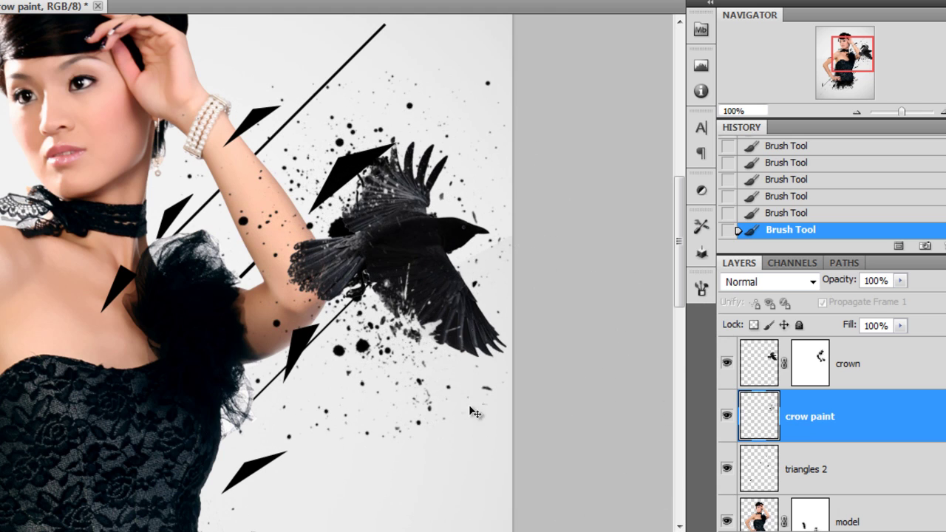
right_click(425, 248)
click(563, 280)
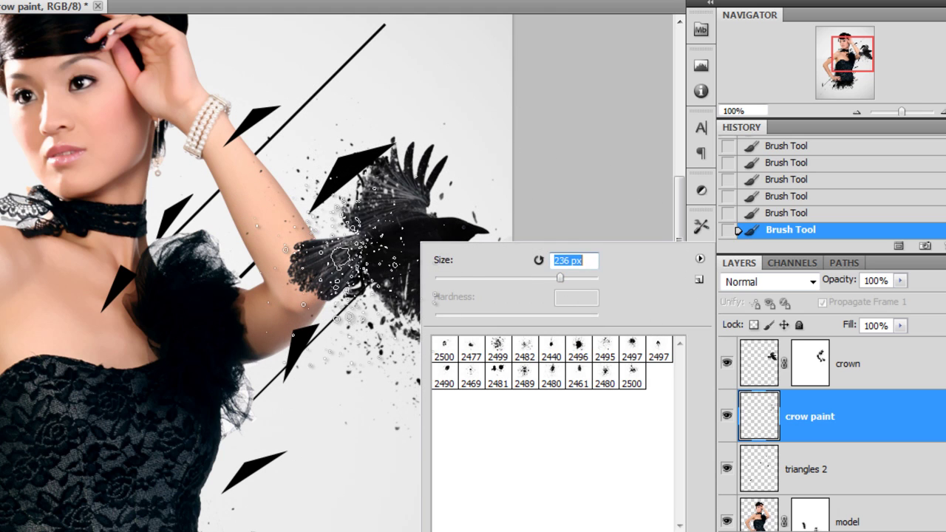
click(379, 268)
key(ctrl+minus)
key(ctrl+minus)
key(ctrl+plus)
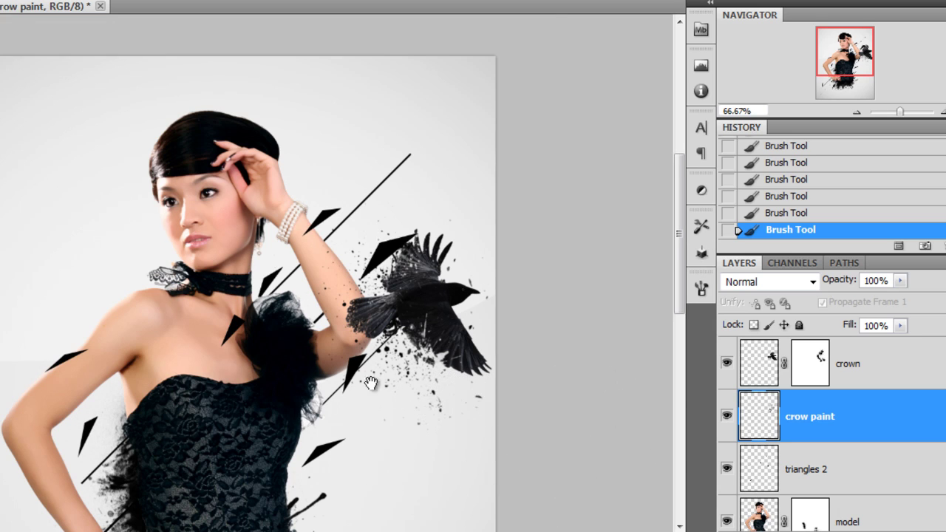
drag(347, 401, 406, 352)
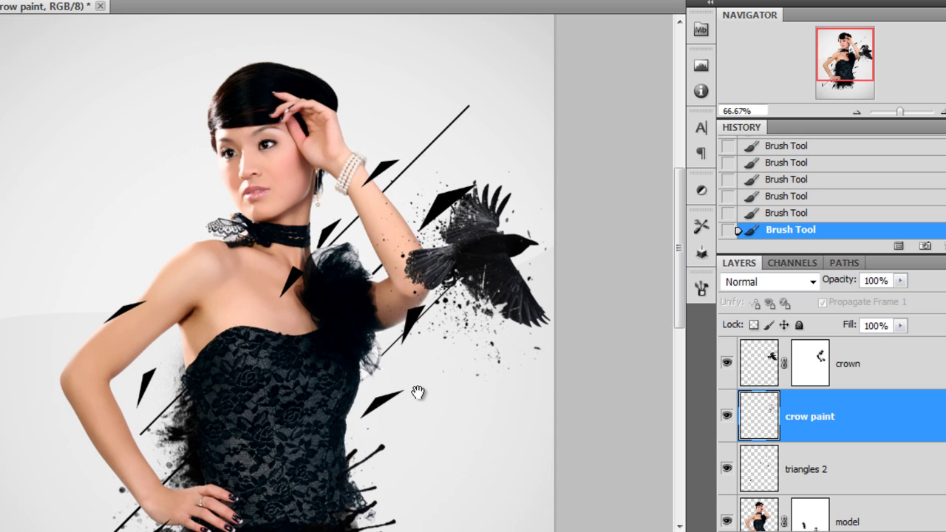
drag(418, 395, 382, 380)
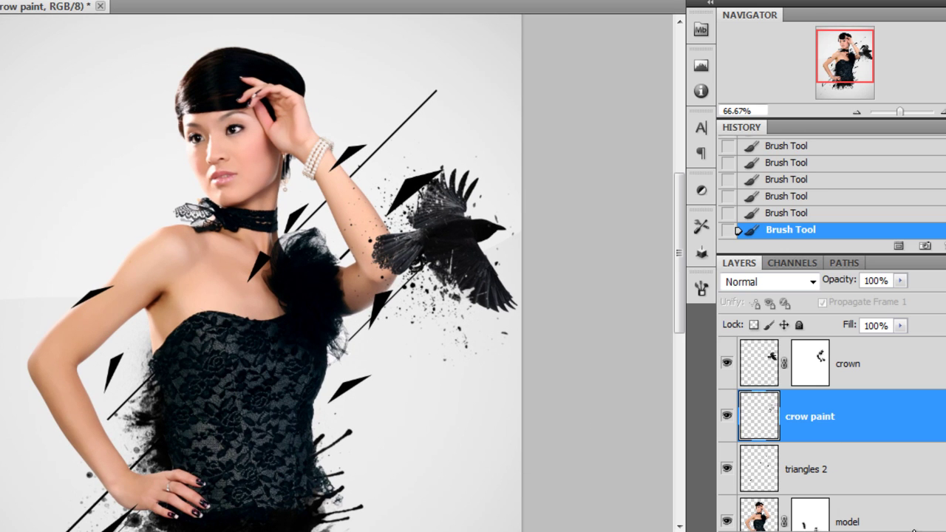
Step: Add a new empty layer directly above the crow paint layer
key(ctrl+shift+alt+n)
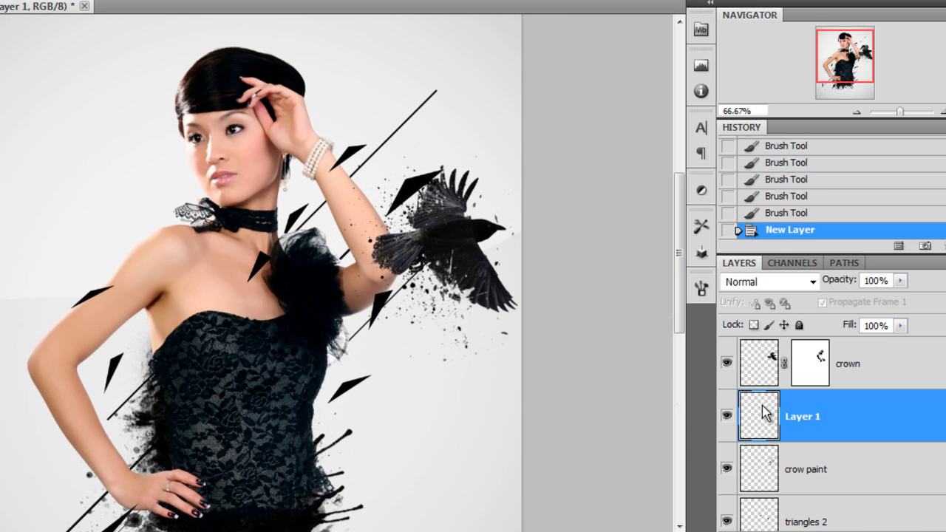
double_click(802, 418)
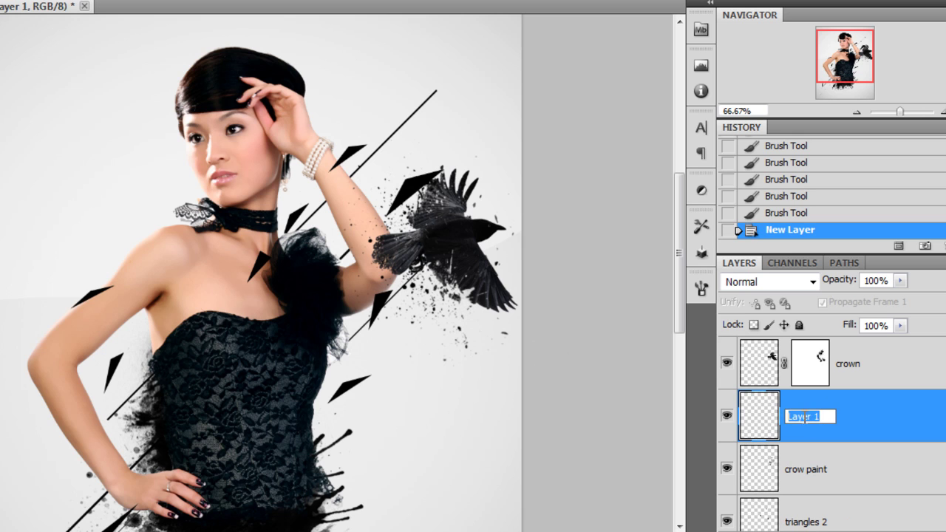
key(Return)
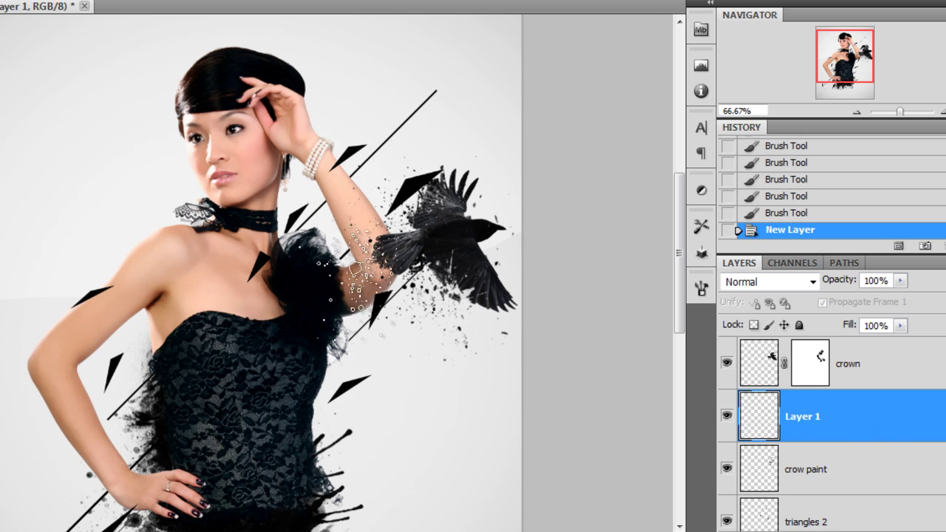
Step: Replace the current brushes with the Explosion_Brushes set
right_click(379, 232)
click(658, 247)
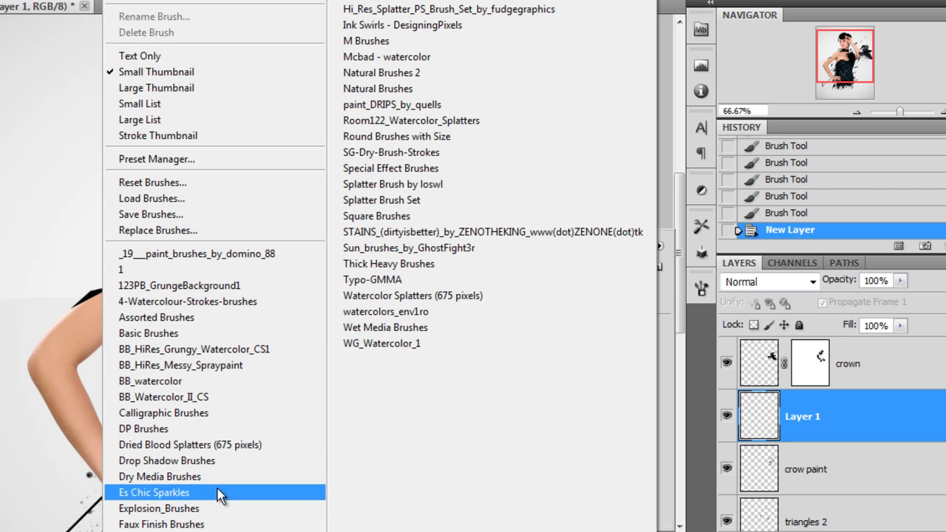
click(175, 507)
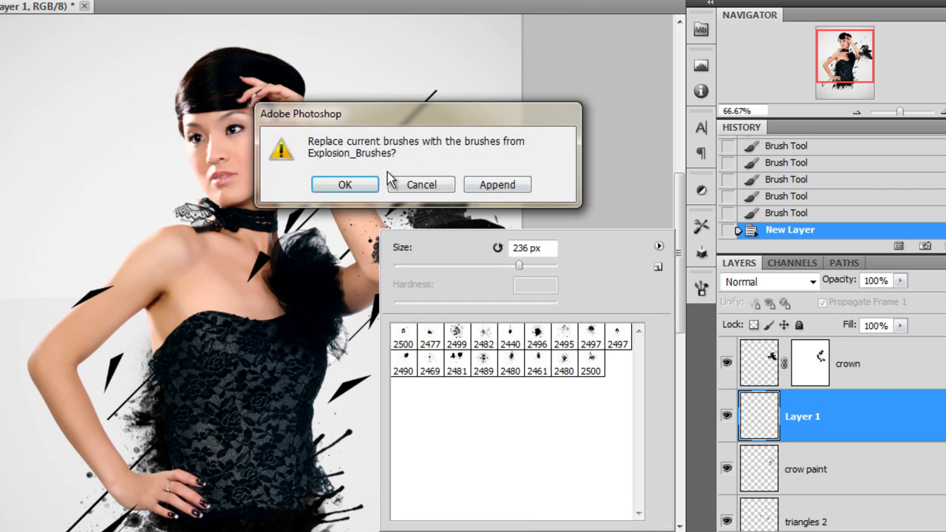
click(344, 184)
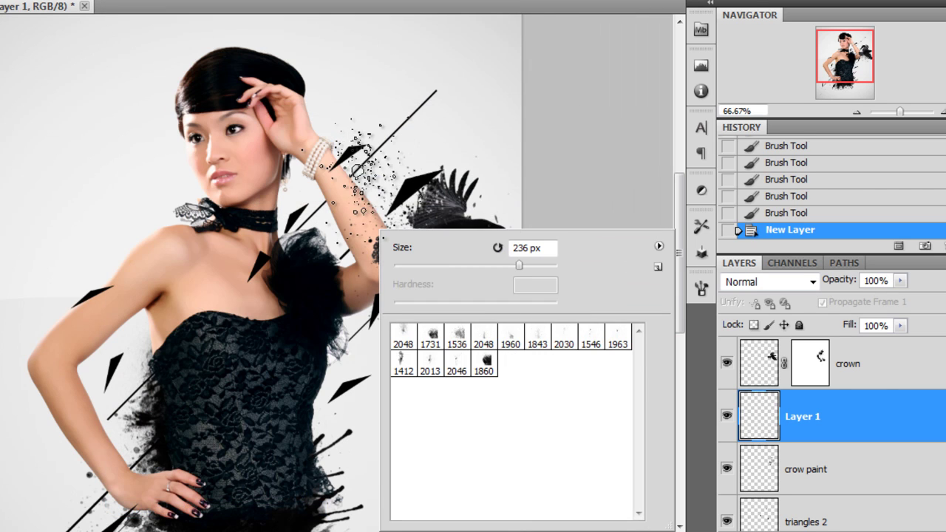
Step: Try stamping the 1860 explosion brush, flipped horizontally at about 432 px, over the model's shoulder, and undo it
click(482, 369)
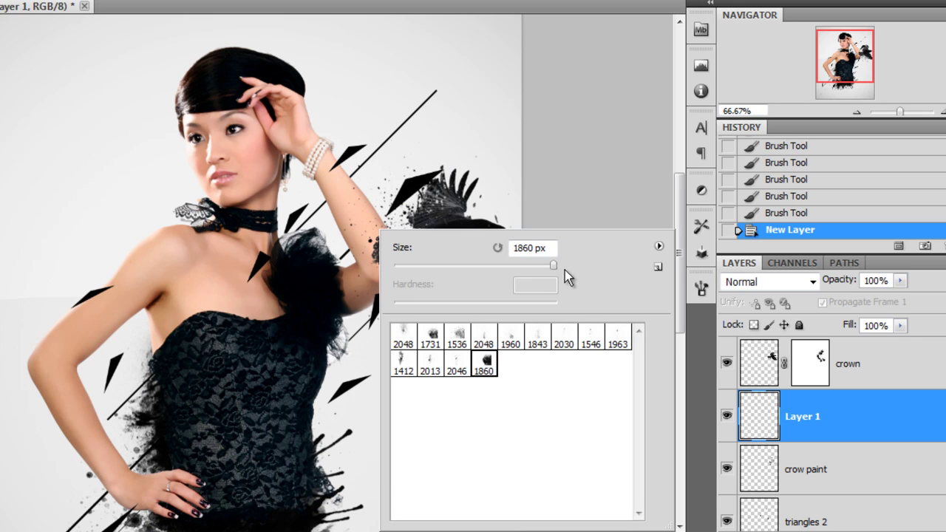
click(701, 288)
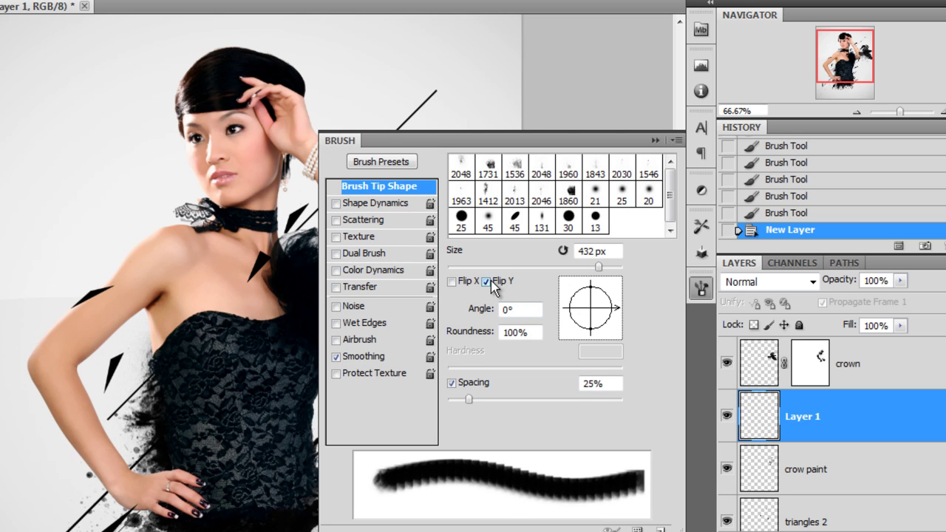
click(452, 281)
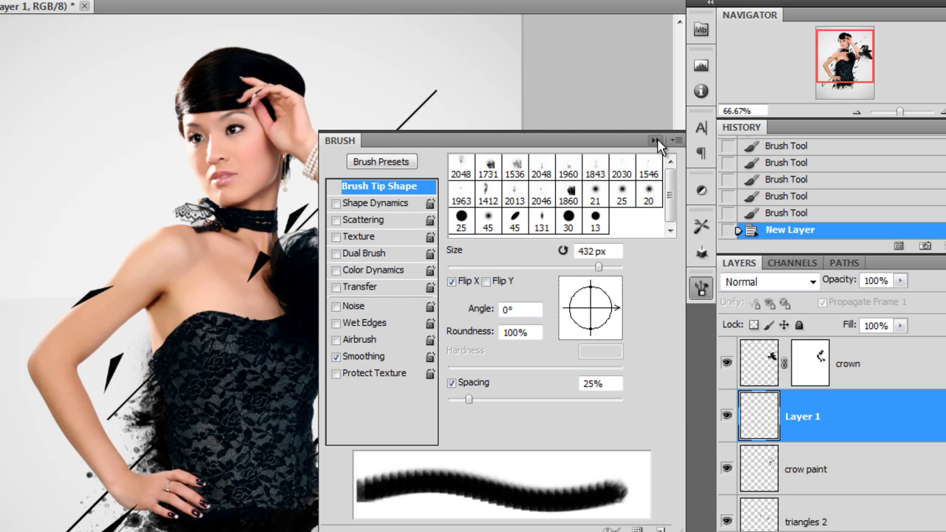
click(655, 140)
click(306, 270)
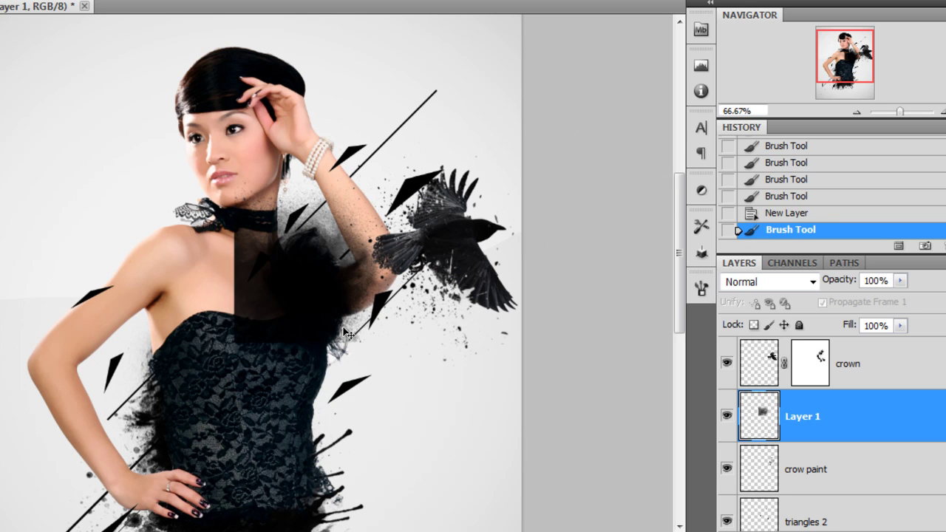
key(ctrl+z)
Step: Choose the 1731 explosion brush, flip it horizontally and reduce its size to 618 px
right_click(340, 259)
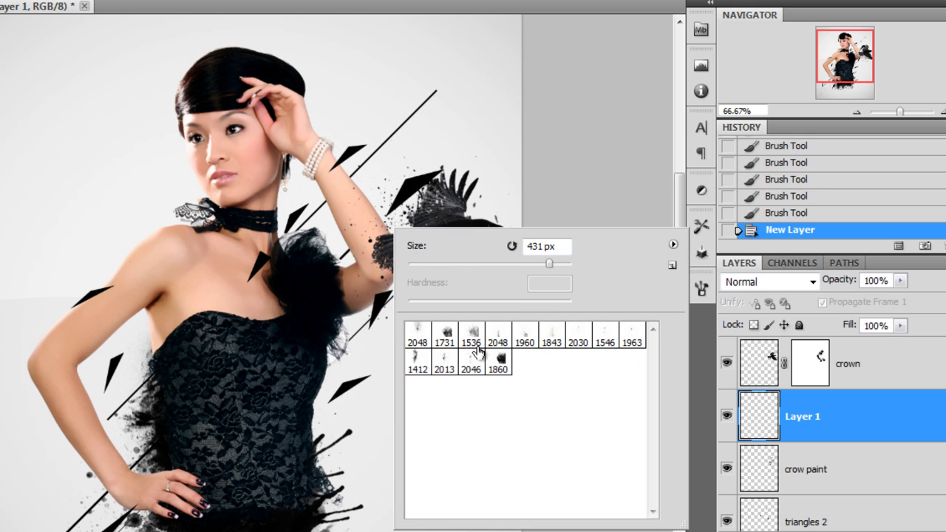
click(447, 334)
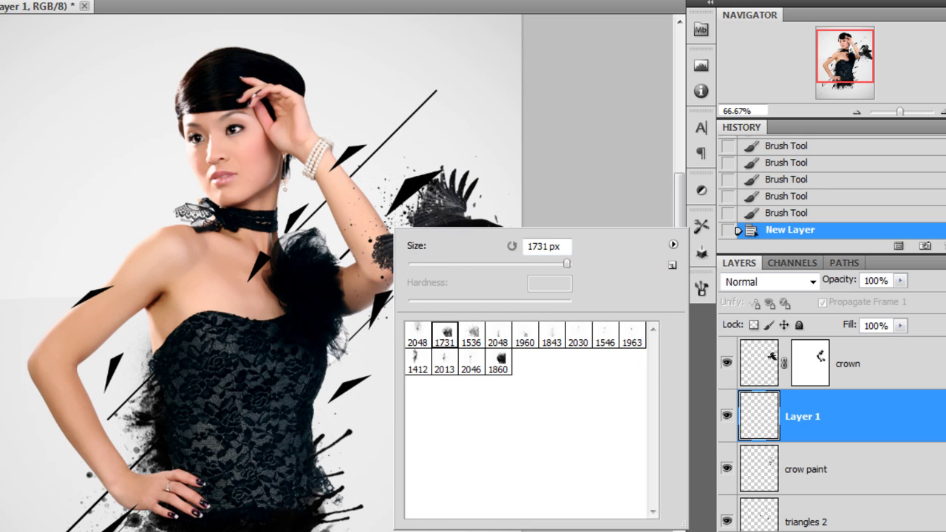
click(700, 288)
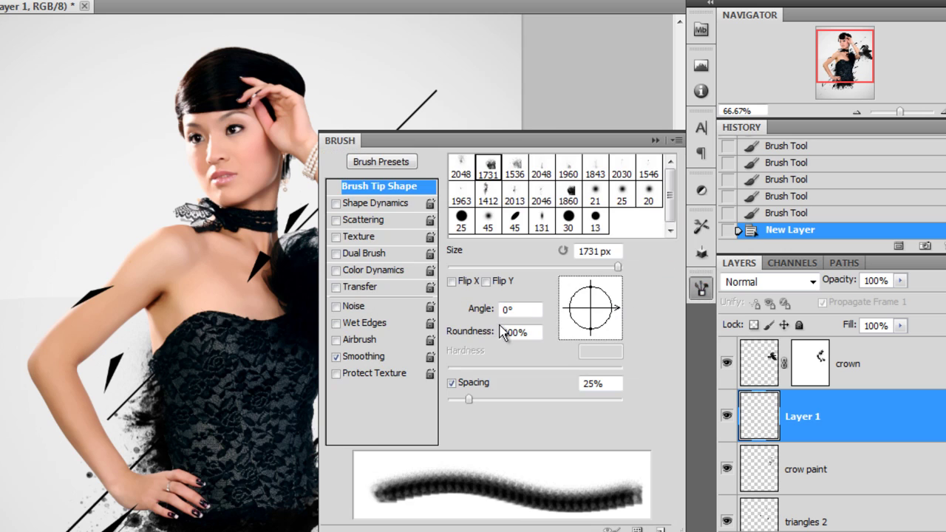
click(451, 281)
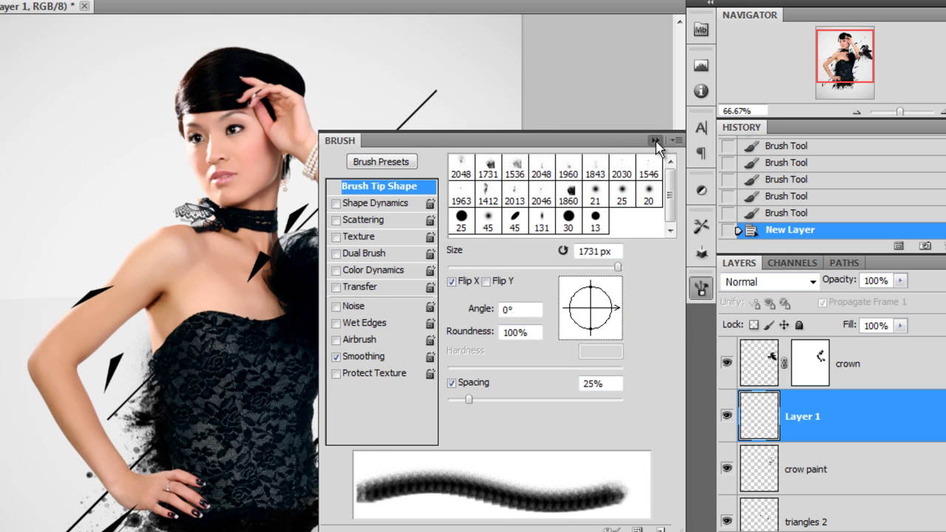
click(655, 139)
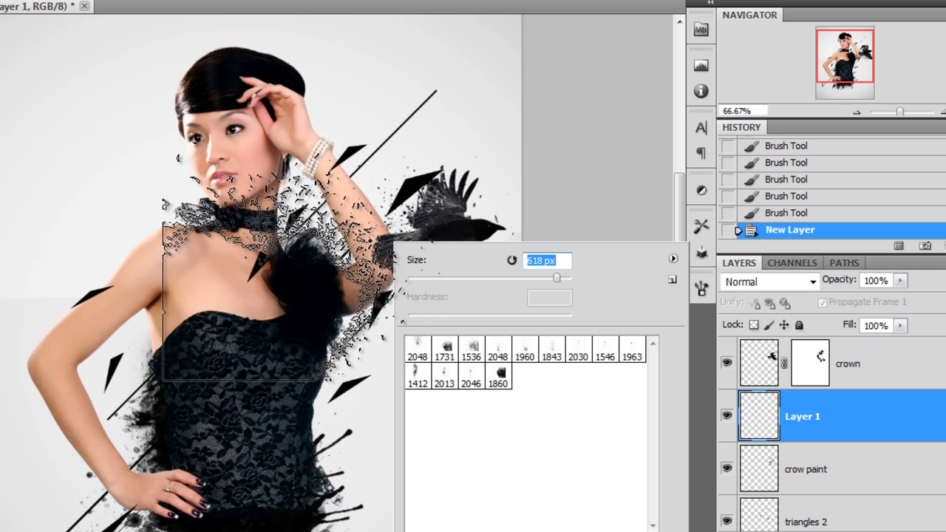
Step: Stamp the explosion brush several times over the model's chest and feathered shoulder on the new layer, undoing the first trial stamp
click(294, 255)
key(ctrl+z)
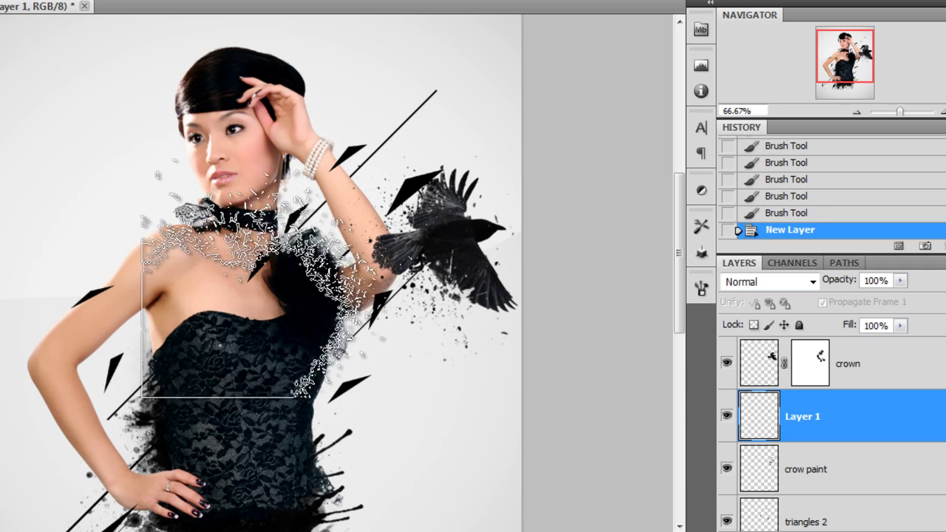
click(274, 274)
click(274, 274)
click(273, 274)
click(273, 273)
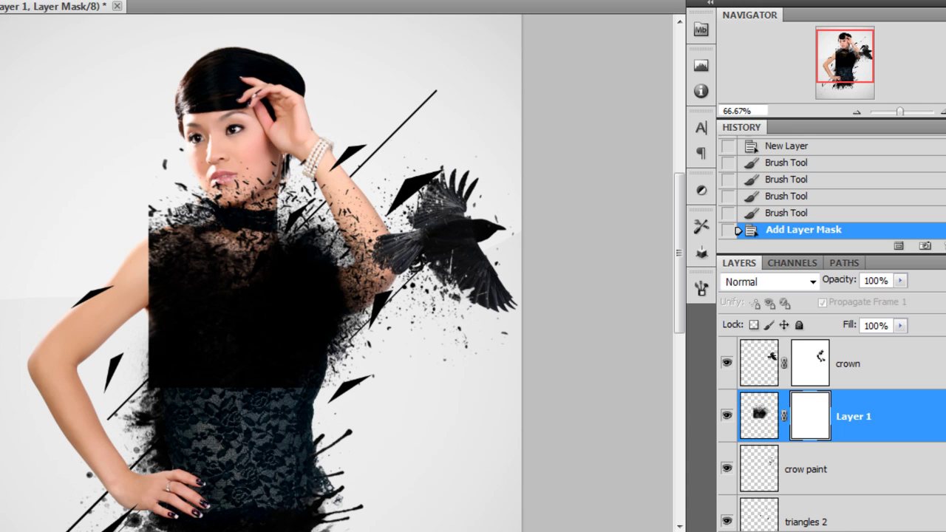
Step: Restore the default brushes and set a soft round brush to 116 px for masking
right_click(509, 174)
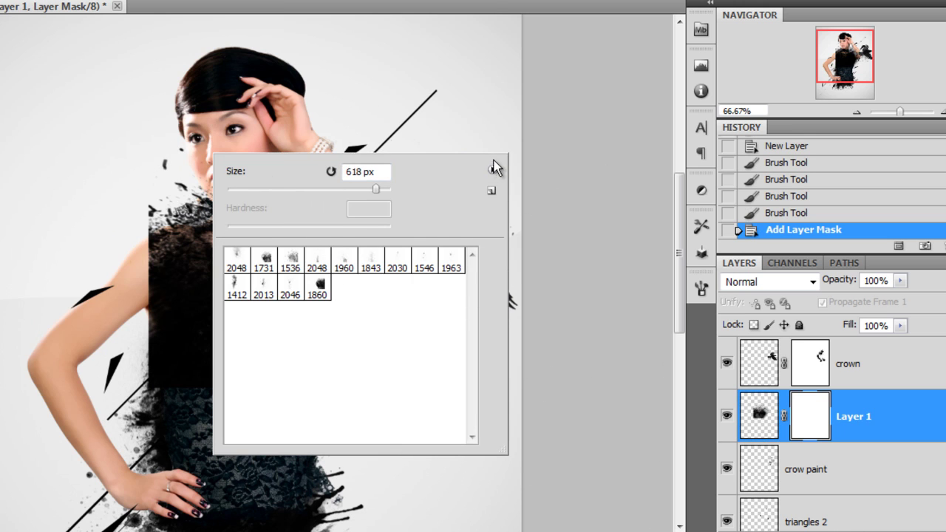
click(492, 169)
click(31, 184)
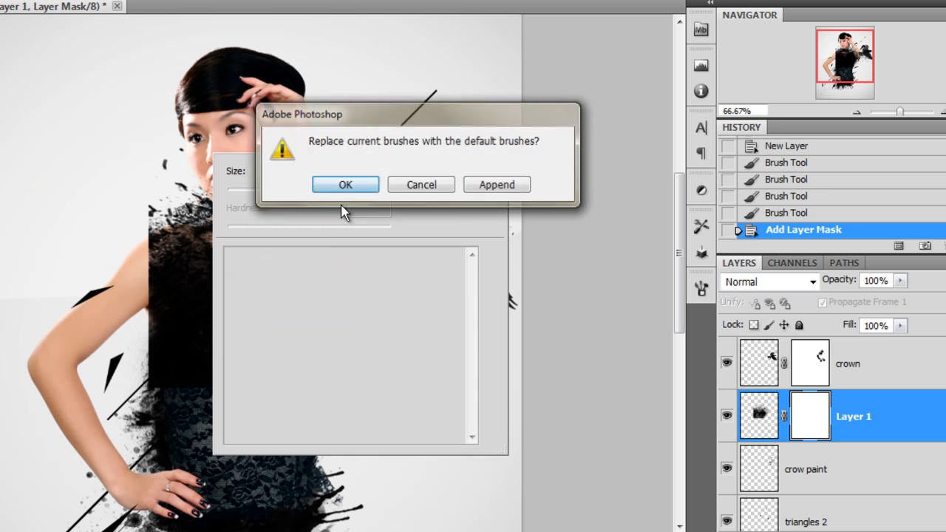
click(342, 182)
drag(304, 198, 317, 190)
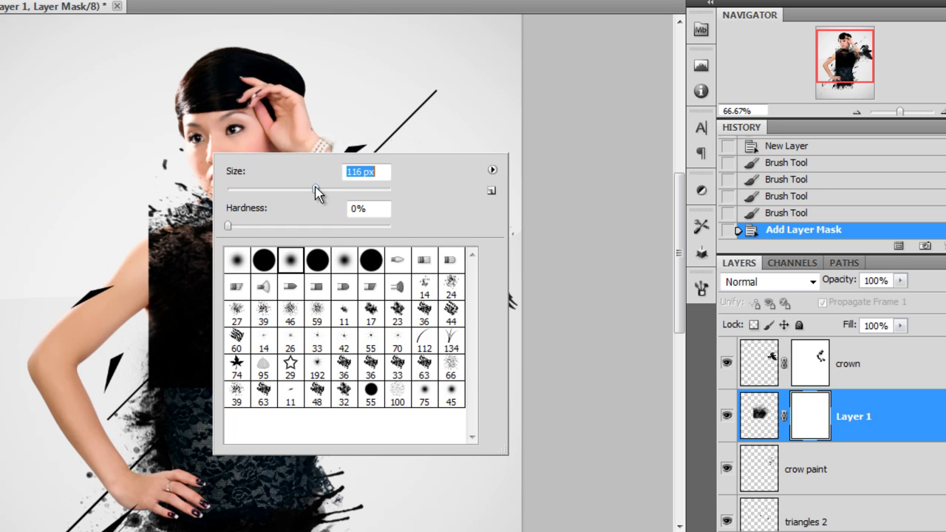
Step: Paint on the splatter layer's mask to clear the particles from the model's face, neck, chest and dress, comparing with the layer hidden
click(810, 421)
mouse_move(182, 220)
mouse_down()
mouse_move(169, 152)
mouse_move(215, 214)
mouse_move(228, 386)
mouse_move(360, 412)
mouse_up()
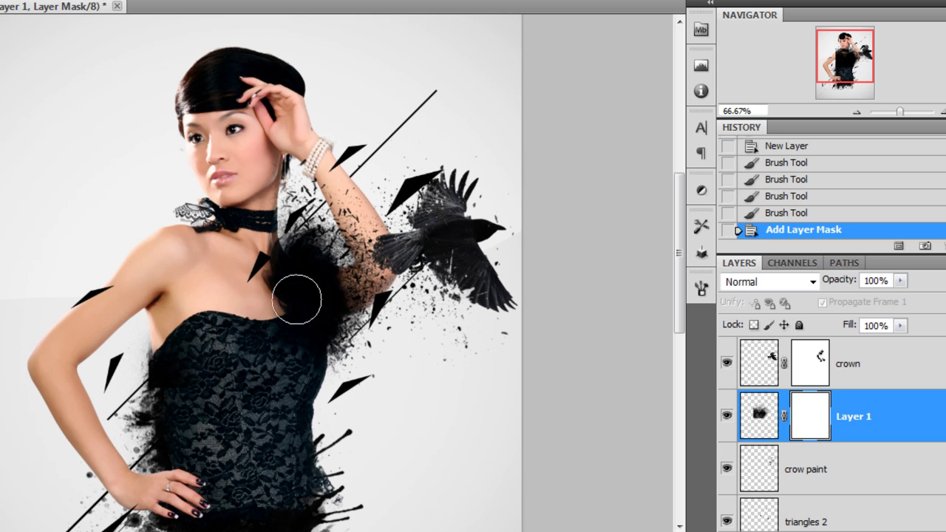
mouse_move(258, 338)
mouse_down()
mouse_move(278, 317)
mouse_move(307, 386)
mouse_move(253, 365)
mouse_up()
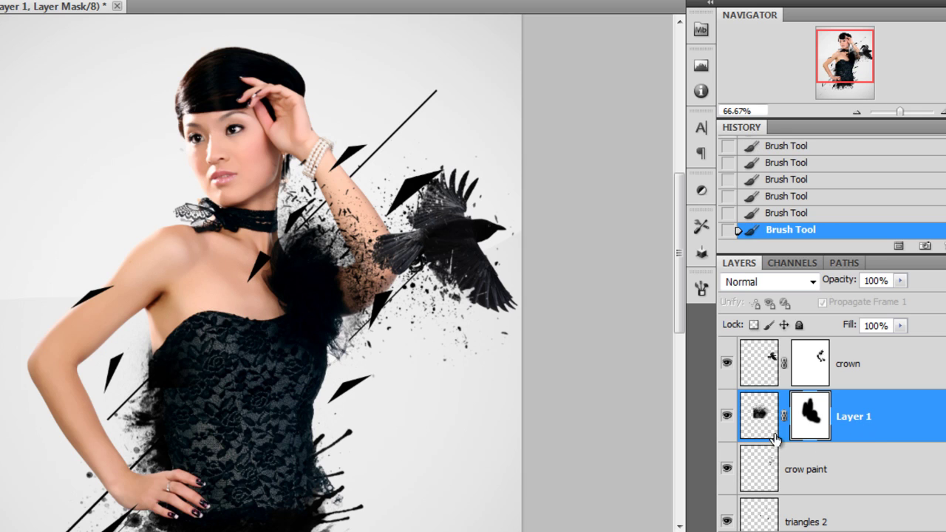
click(727, 417)
click(728, 418)
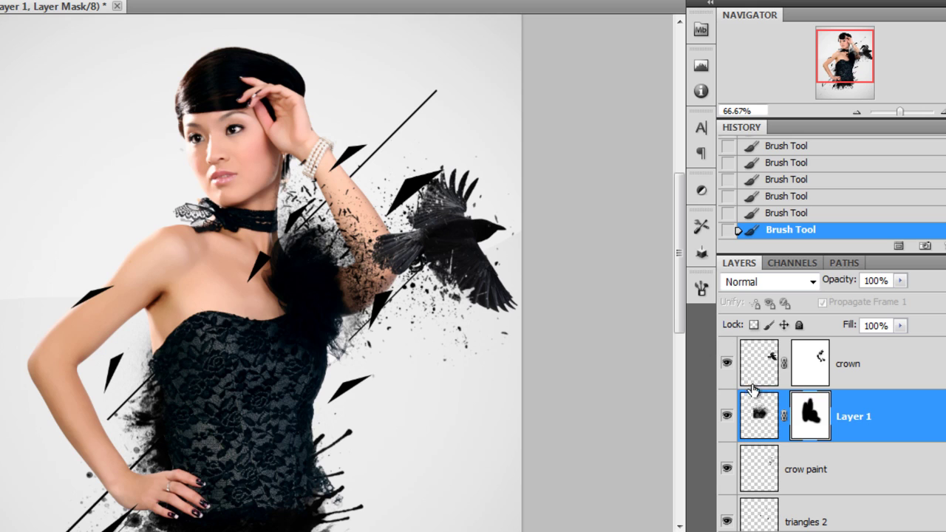
click(728, 418)
click(727, 418)
click(727, 420)
click(727, 420)
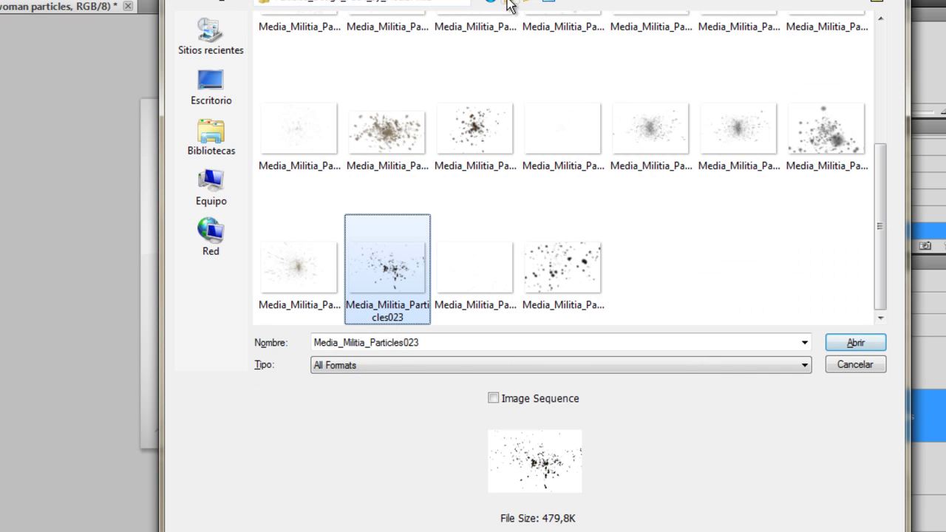
Step: Open the Media_Militia_Particles023 image from the Particles_Design_Pack_by_MediaMilitia folder
click(508, 3)
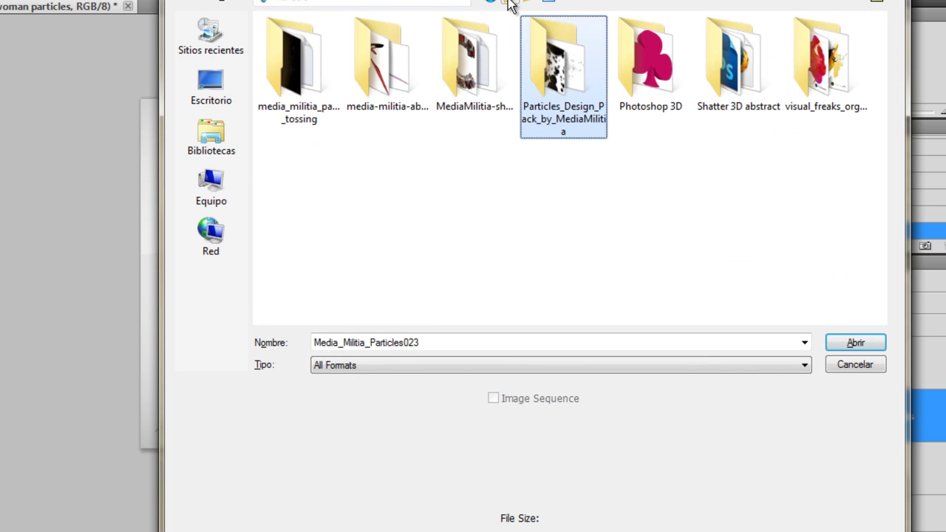
double_click(564, 85)
drag(884, 60, 889, 188)
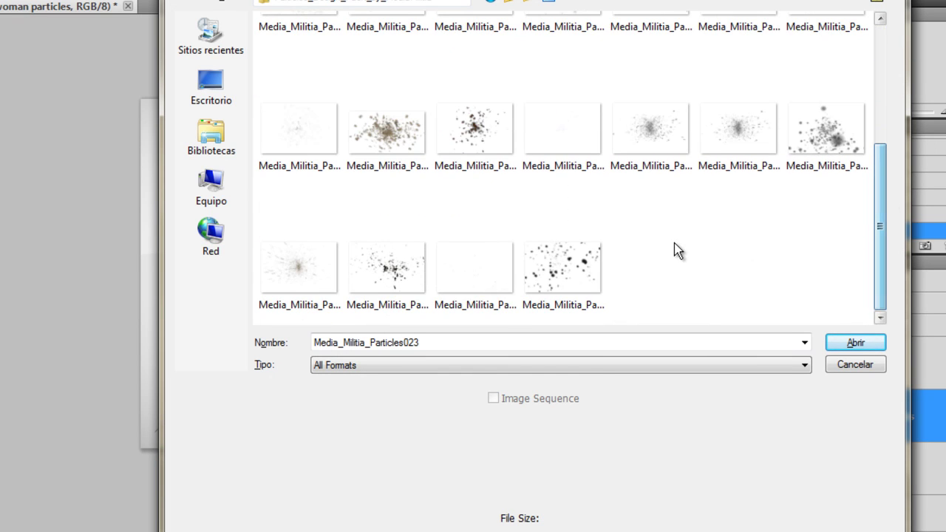
click(375, 273)
click(853, 345)
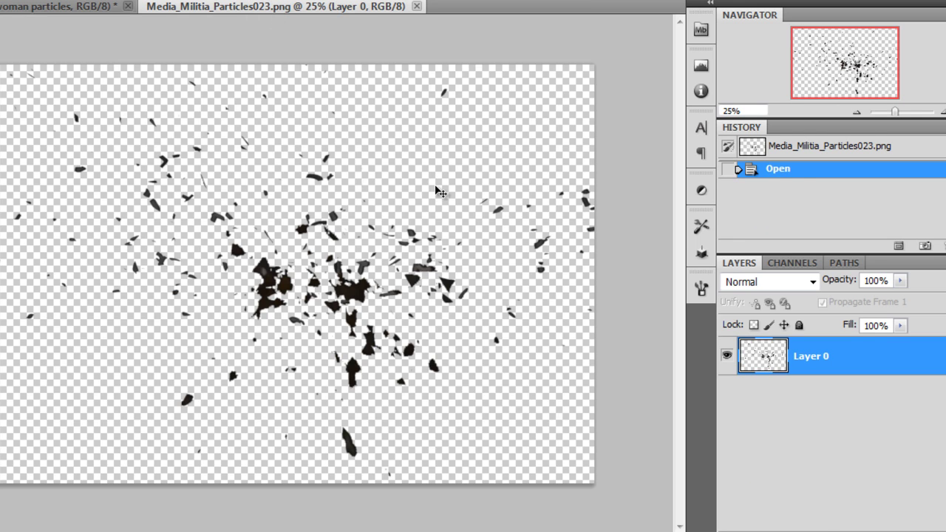
Step: Cut the entire particle image to the clipboard and close its document without saving
key(ctrl+a)
key(ctrl+x)
key(ctrl+w)
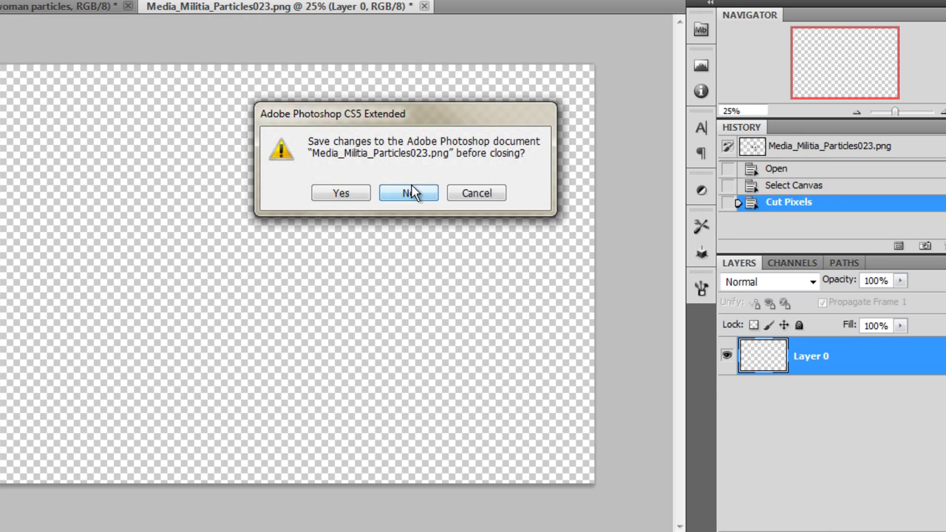
click(414, 193)
Step: Paste the particles above the woman particles layer and scale them down to about four-fifths of the poster's width
scroll(875, 442, down, 3)
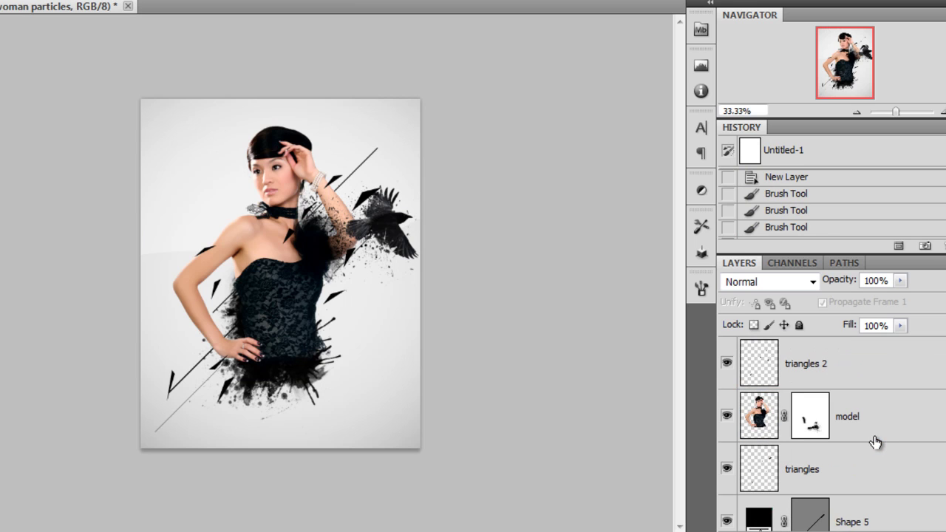
scroll(869, 418, up, 4)
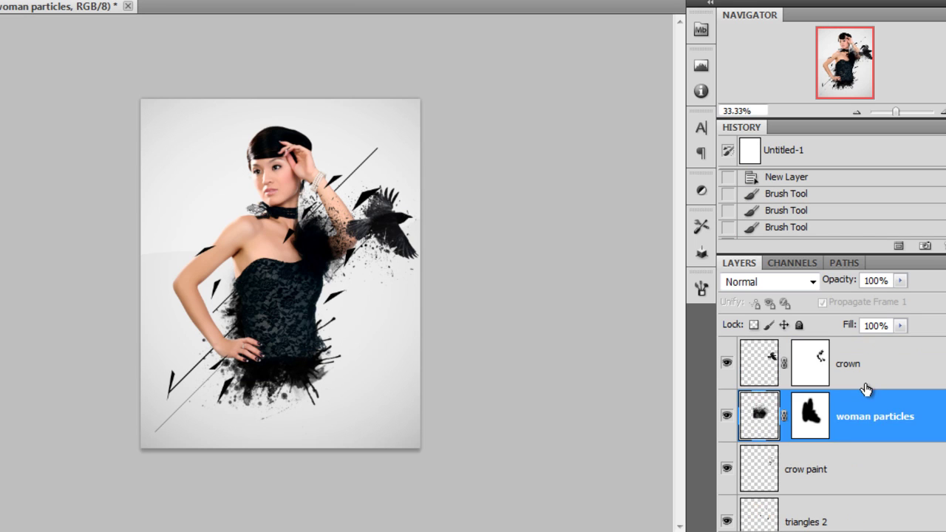
key(ctrl+v)
key(ctrl+t)
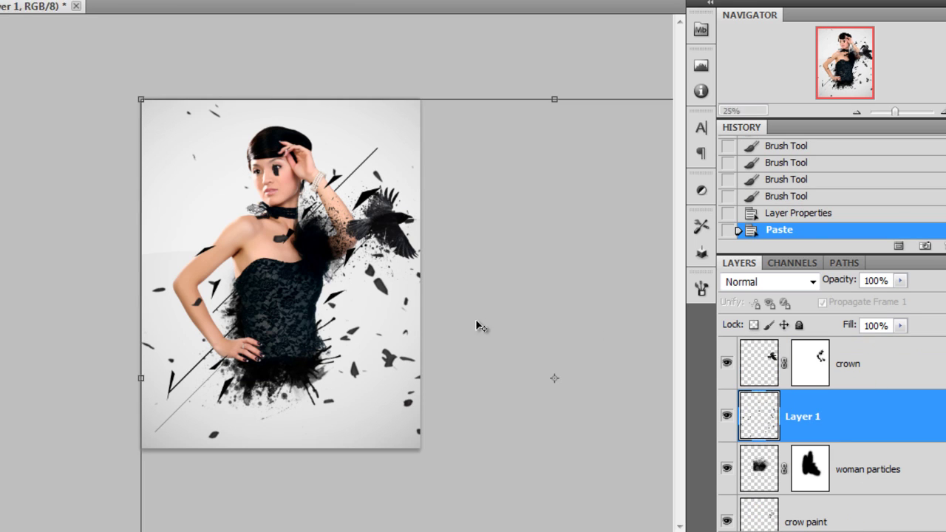
key(ctrl+minus)
key(ctrl+minus)
drag(624, 466, 320, 260)
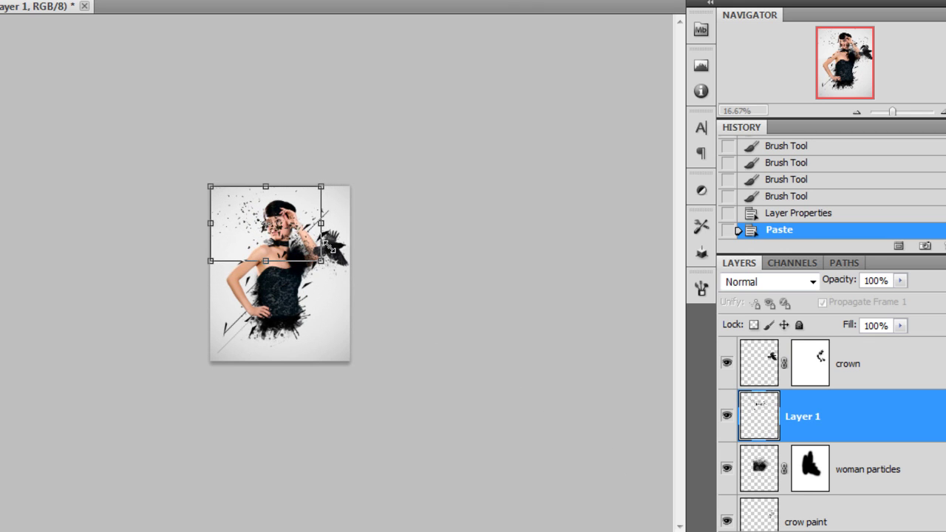
Step: Move the scaled particles over the lower part of the model's dress and apply the transform
drag(286, 223, 300, 316)
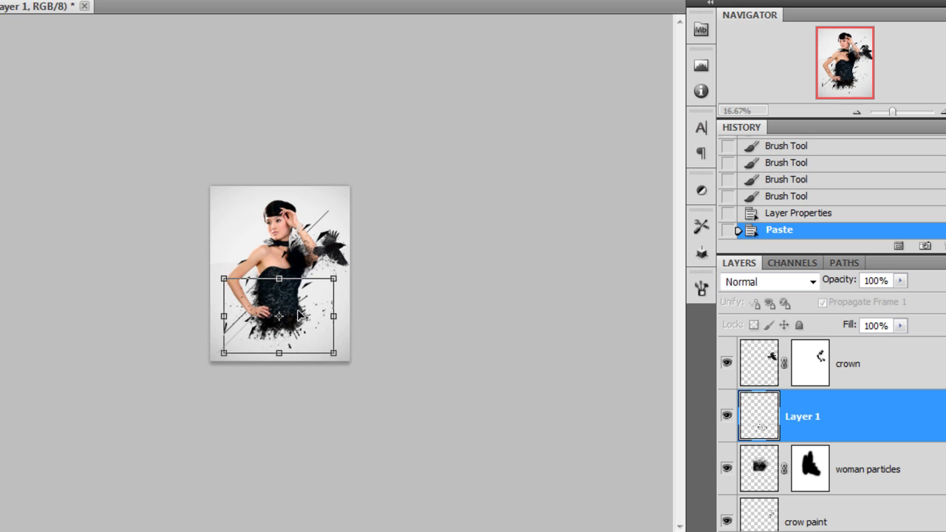
key(ctrl+plus)
key(ctrl+plus)
key(ctrl+plus)
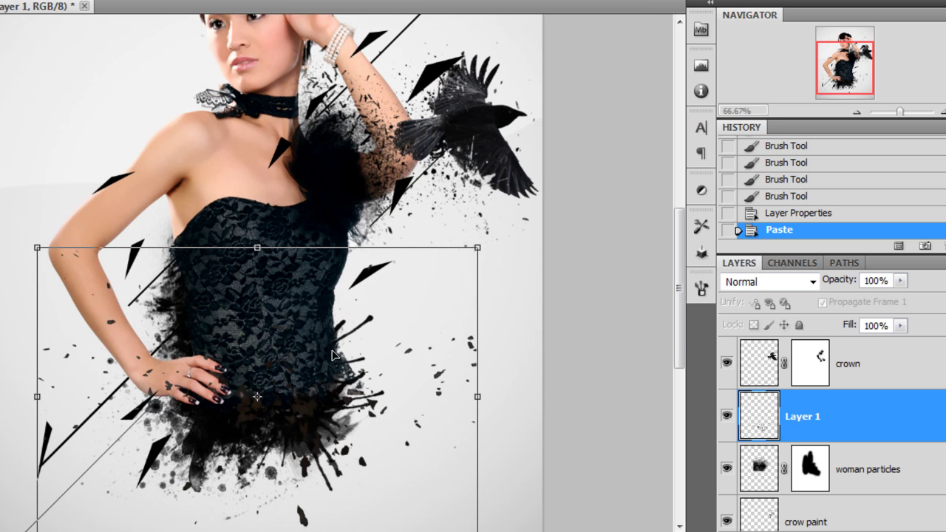
drag(333, 355, 325, 363)
key(Return)
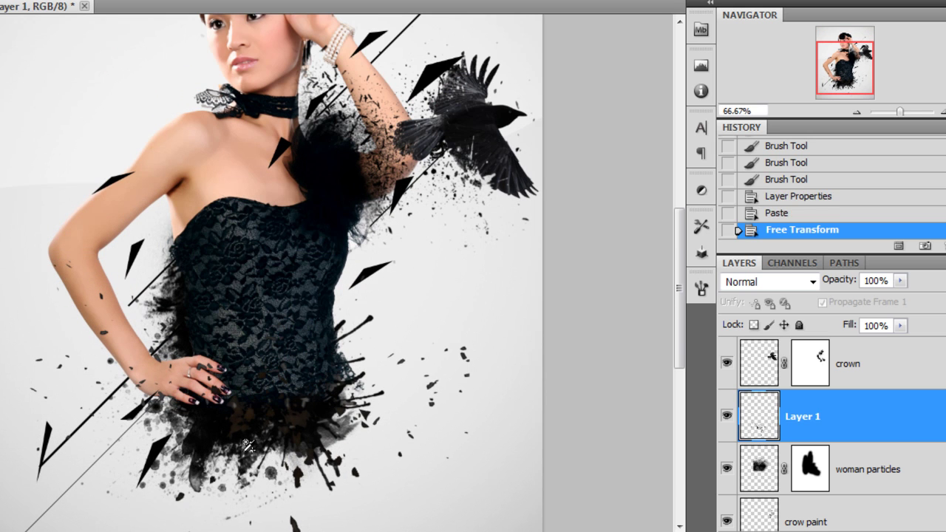
Step: Desaturate the pasted dress particles with Hue/Saturation at saturation -100 and darken them by lowering the lightness
key(ctrl+plus)
key(ctrl+plus)
key(ctrl+plus)
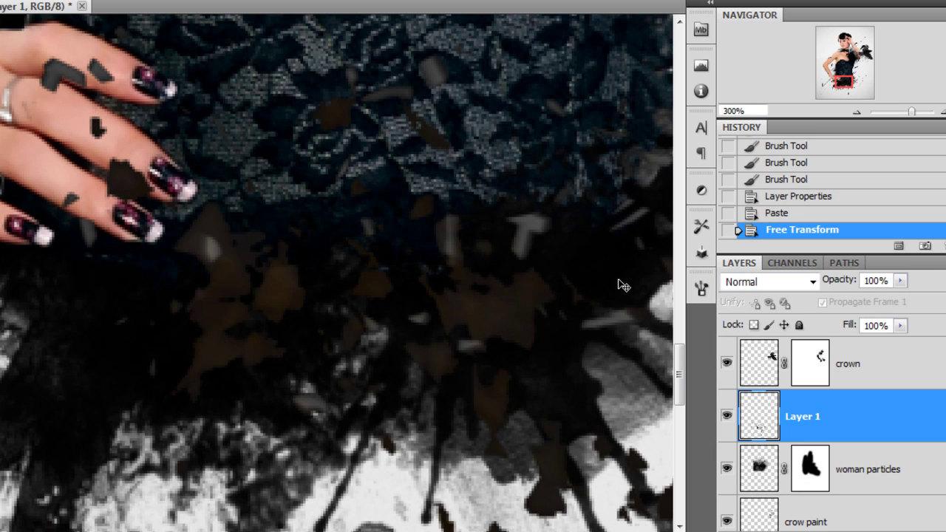
key(ctrl+u)
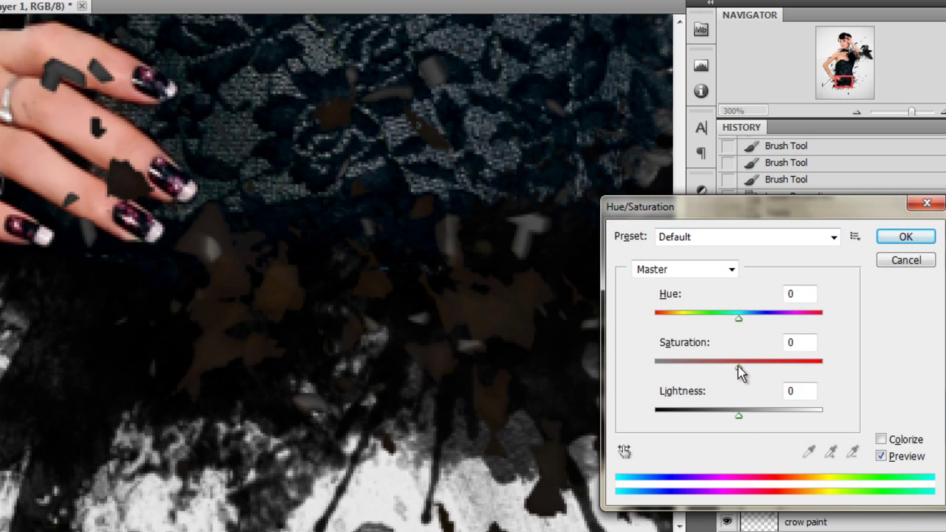
drag(739, 367, 592, 373)
drag(741, 420, 584, 414)
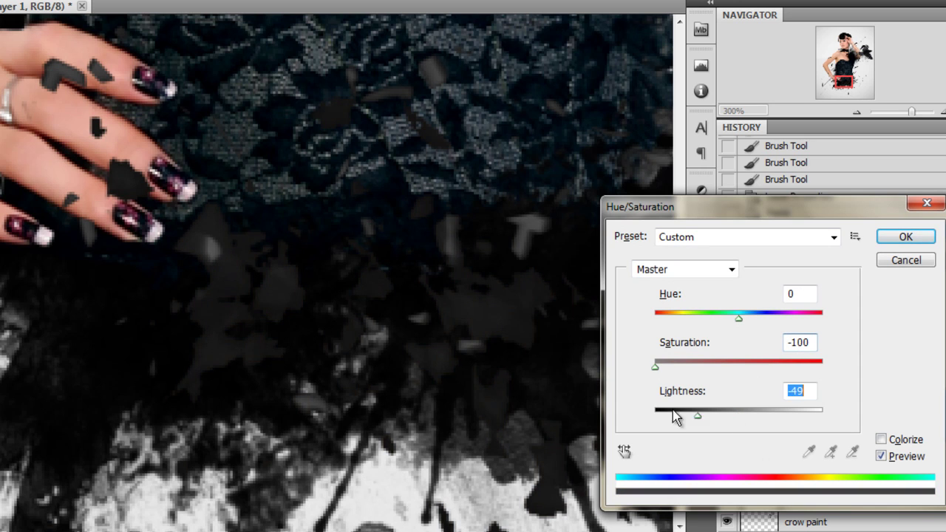
click(896, 236)
Step: Compare the poster with and without the dress particles, and nudge them slightly at the lower dress
scroll(363, 222, down, 4)
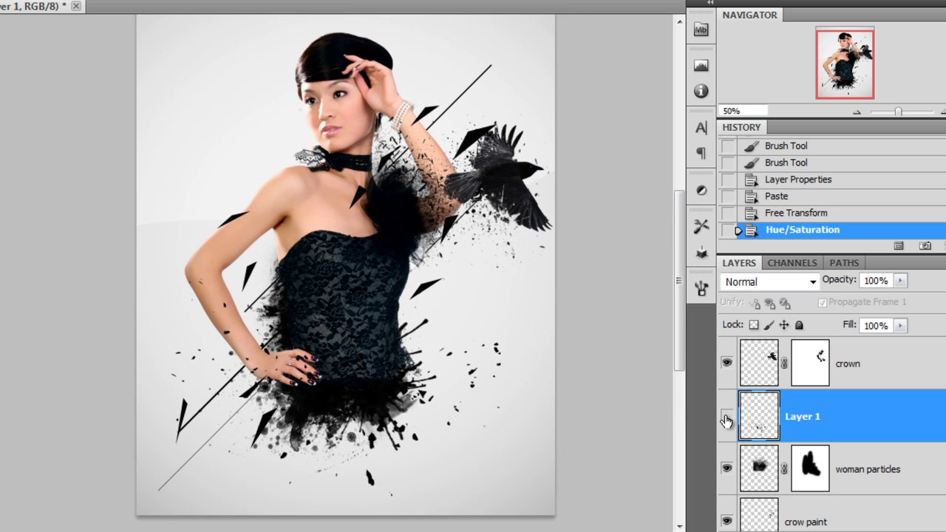
click(727, 420)
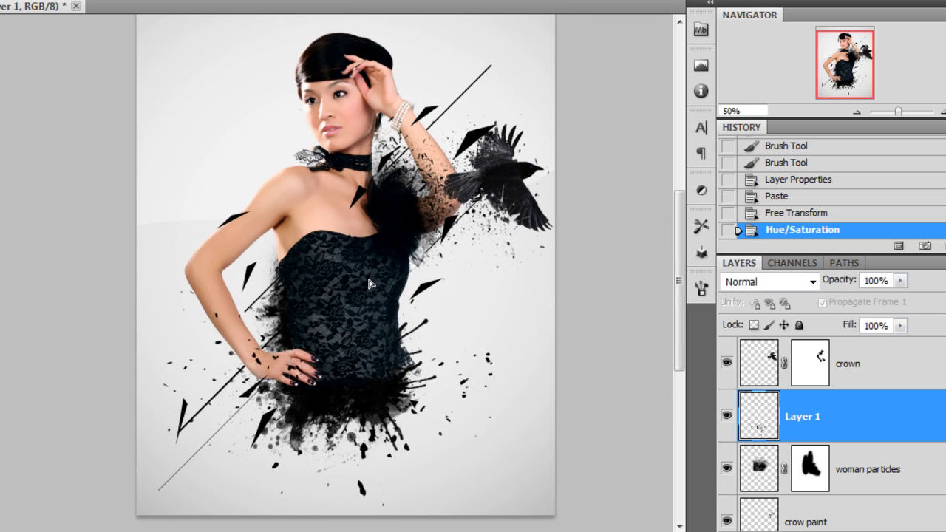
drag(376, 292, 383, 290)
key(ctrl+minus)
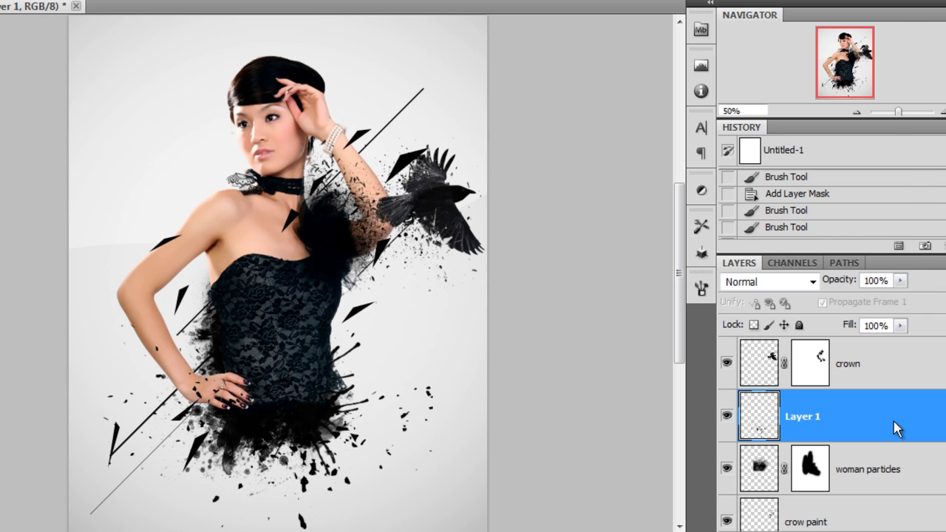
key(ctrl+o)
click(510, 100)
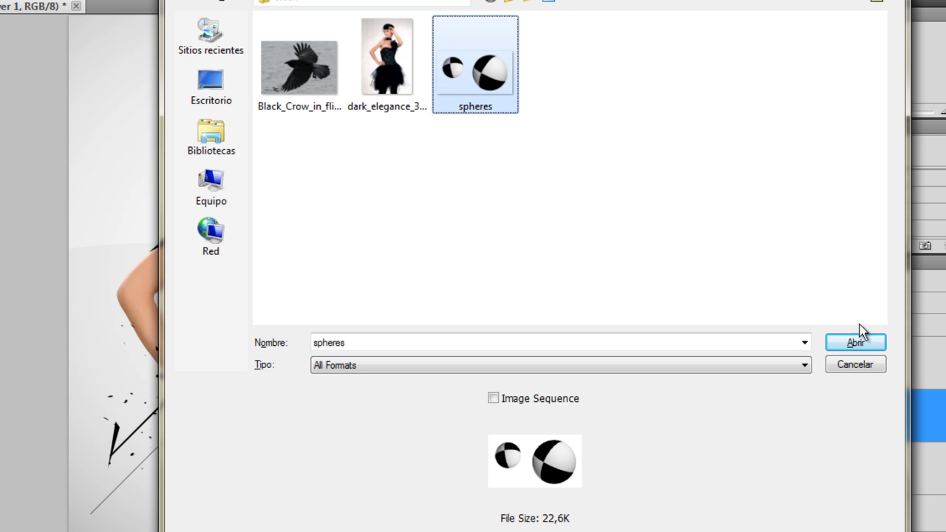
click(857, 364)
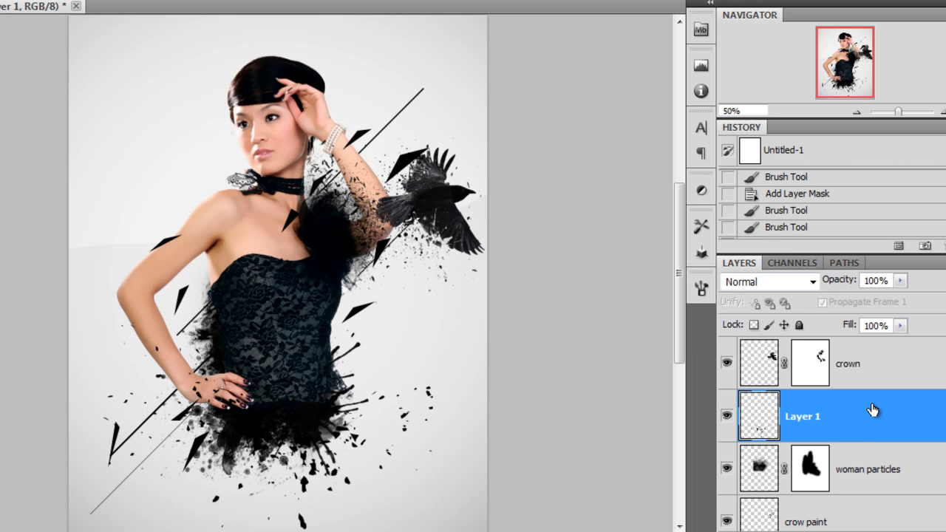
Step: Create a new RGB document 300 pixels wide and 300 pixels high with a white background
key(ctrl+n)
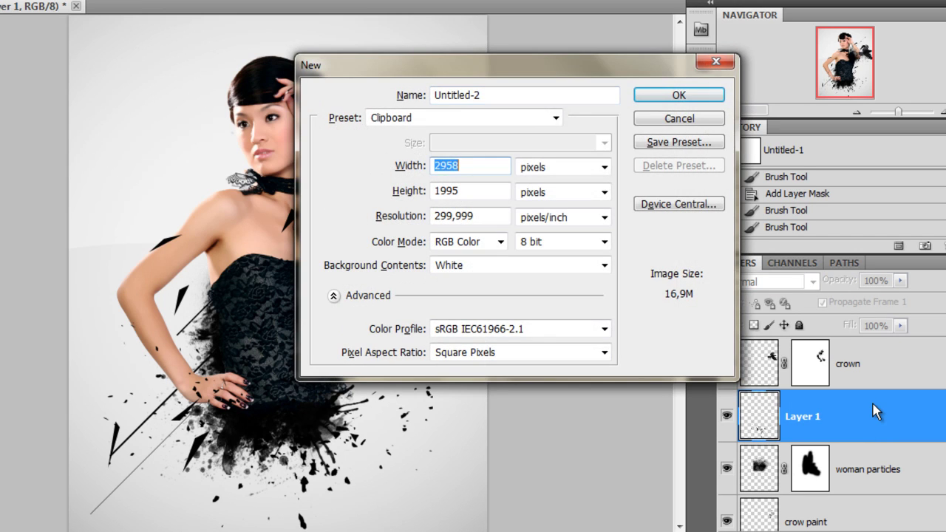
text(300)
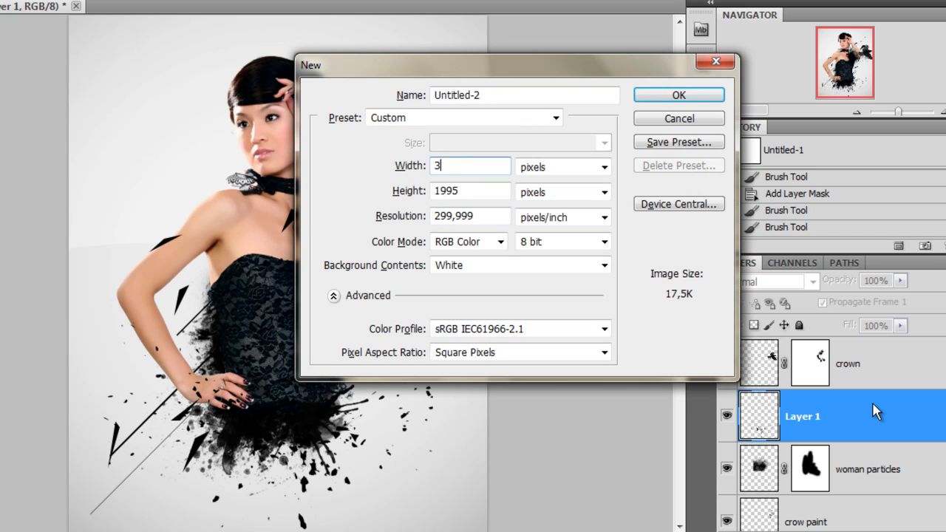
key(Tab)
key(Tab)
key(Tab)
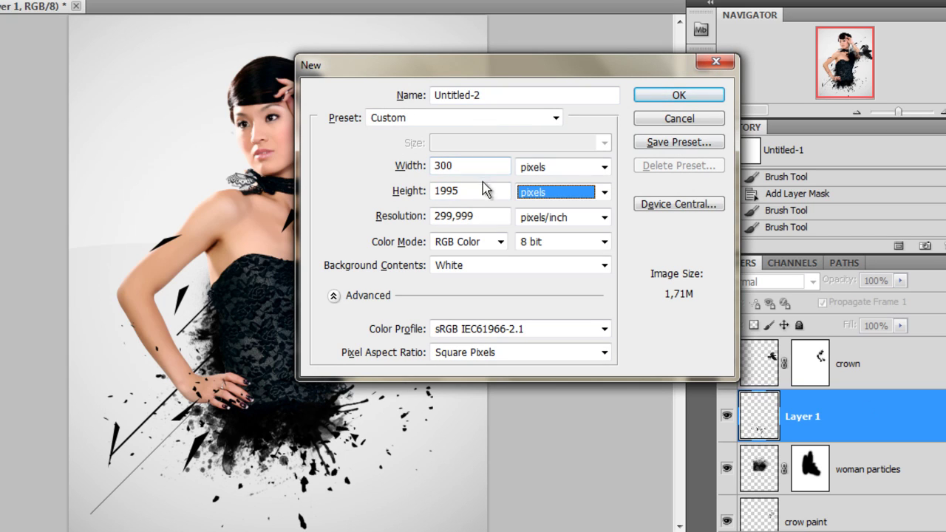
drag(482, 191, 419, 189)
text(300)
key(Return)
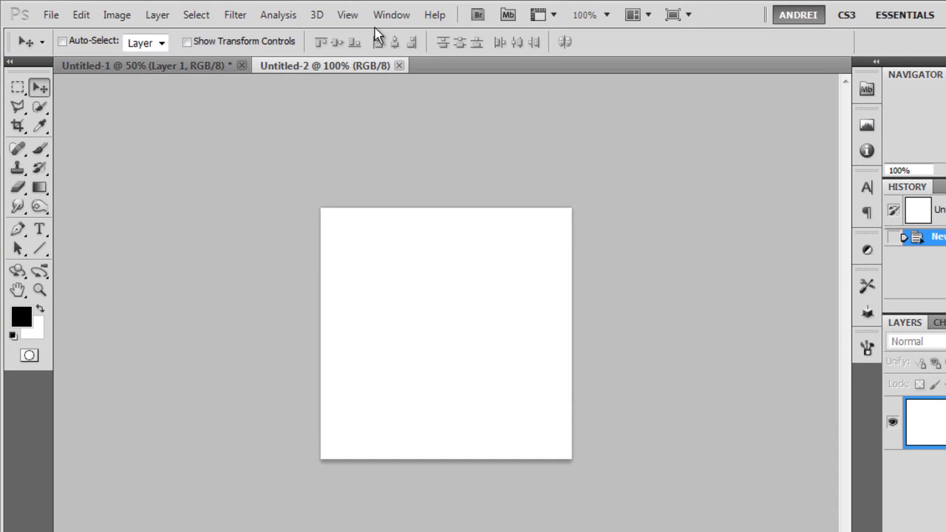
Step: Add a vertical guide at 50% and a horizontal guide through the centre of the blank canvas
click(348, 15)
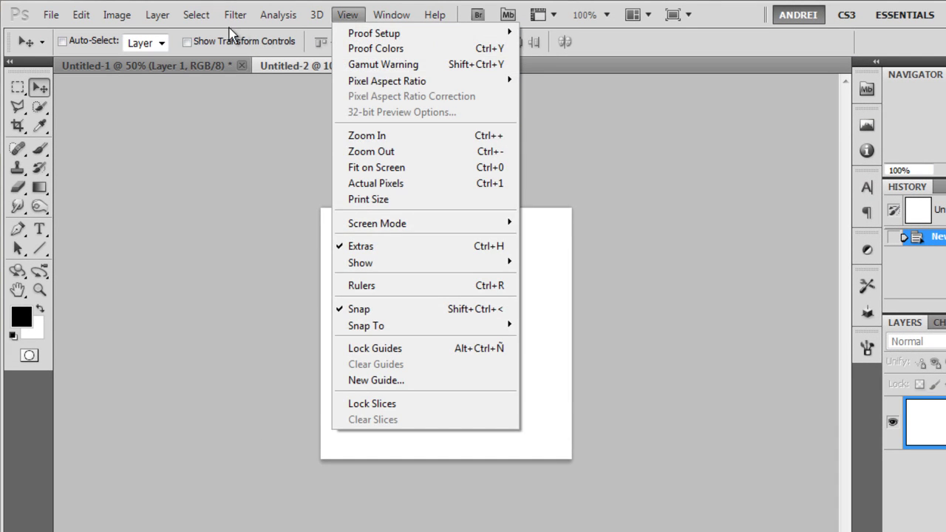
click(369, 15)
click(359, 15)
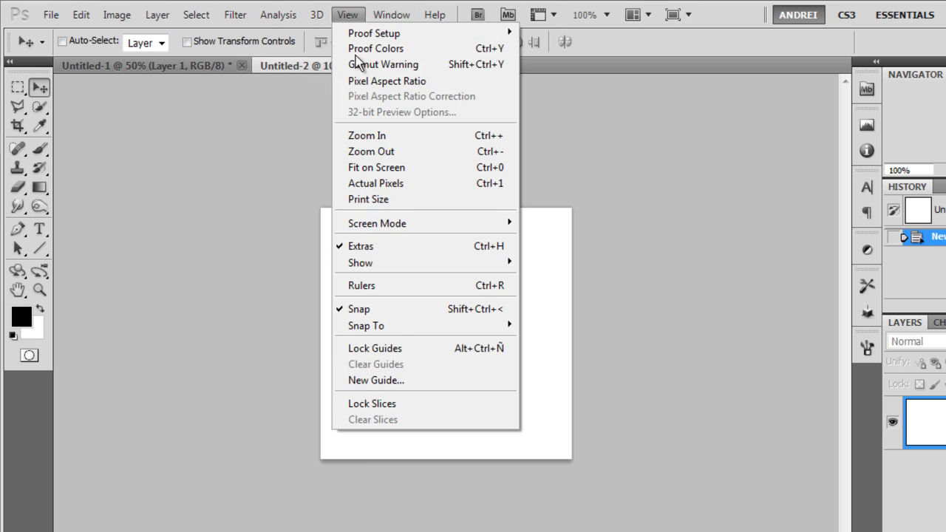
click(407, 382)
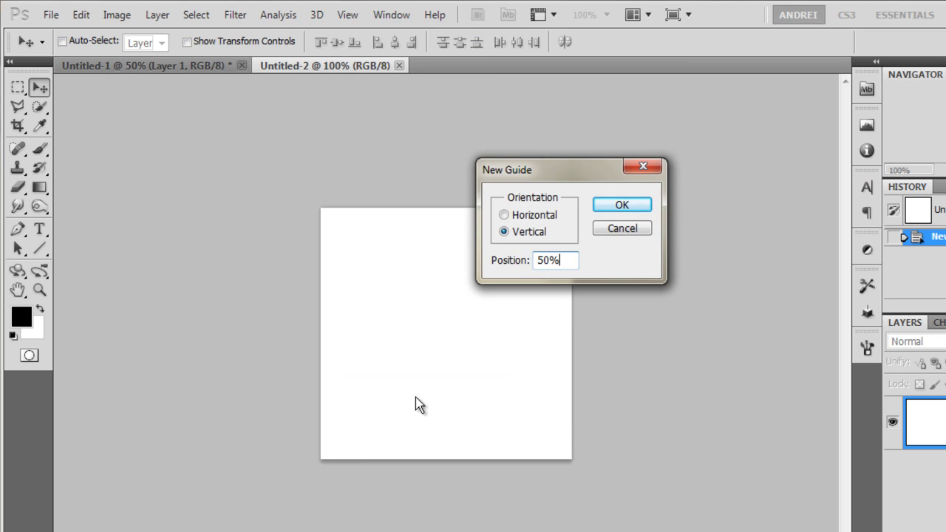
key(Return)
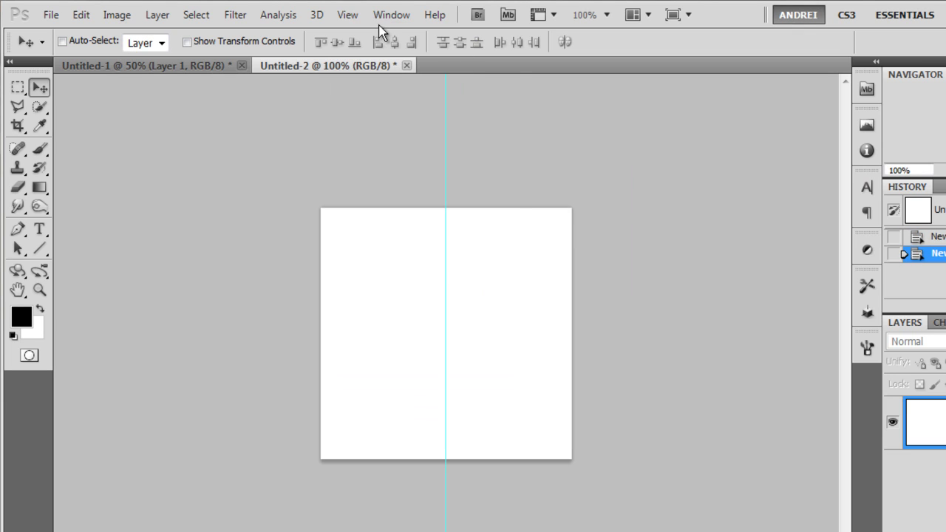
click(348, 15)
click(407, 382)
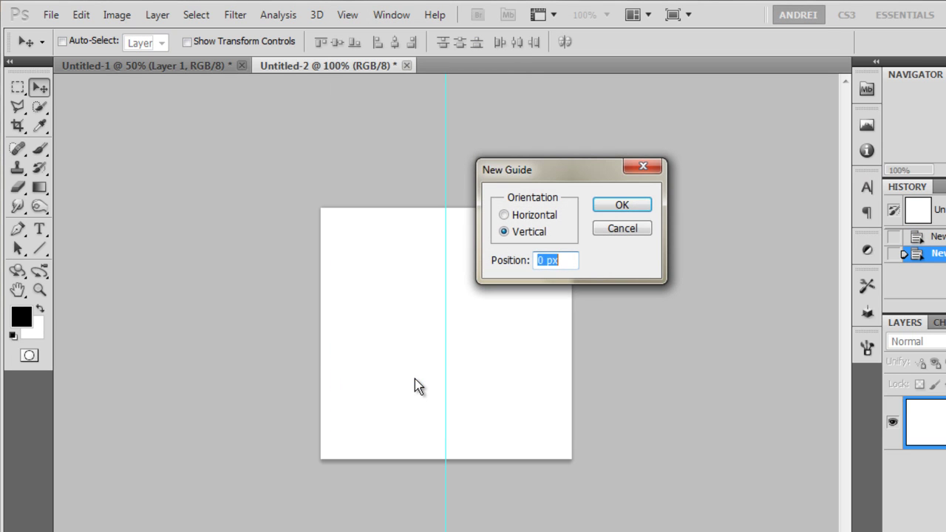
click(544, 214)
click(623, 204)
Step: Fill the canvas's upper-left and lower-right quadrants with black to form a checker pattern, and hide the guides
click(18, 87)
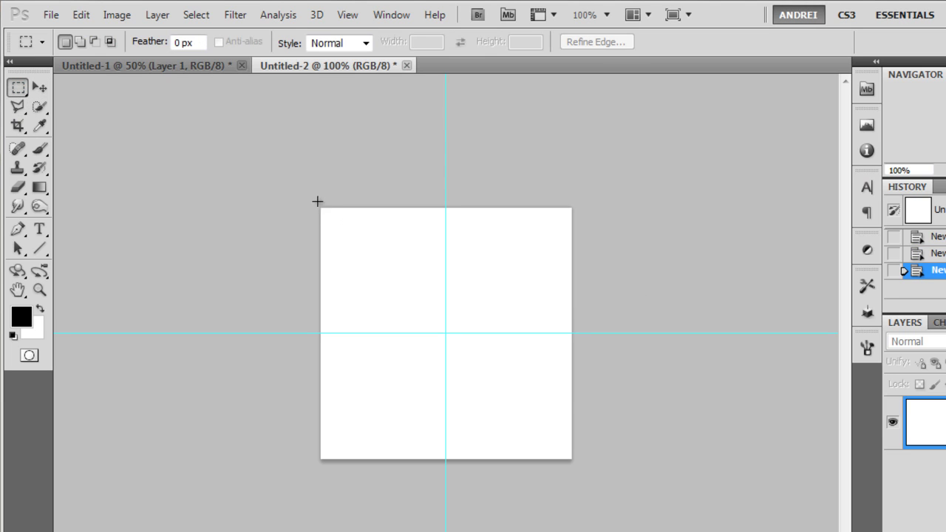
drag(398, 272, 446, 332)
key(alt+BackSpace)
key(ctrl+d)
key(alt+BackSpace)
key(ctrl+d)
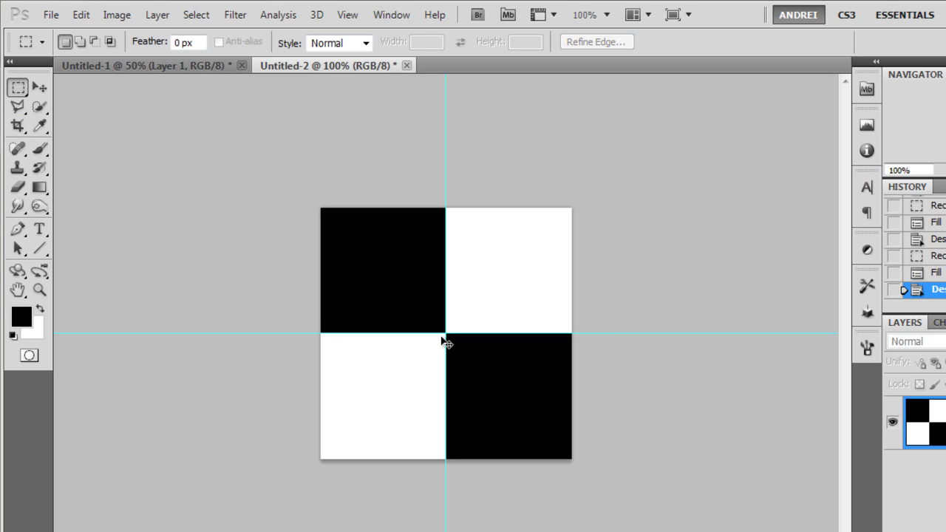
key(ctrl+semicolon)
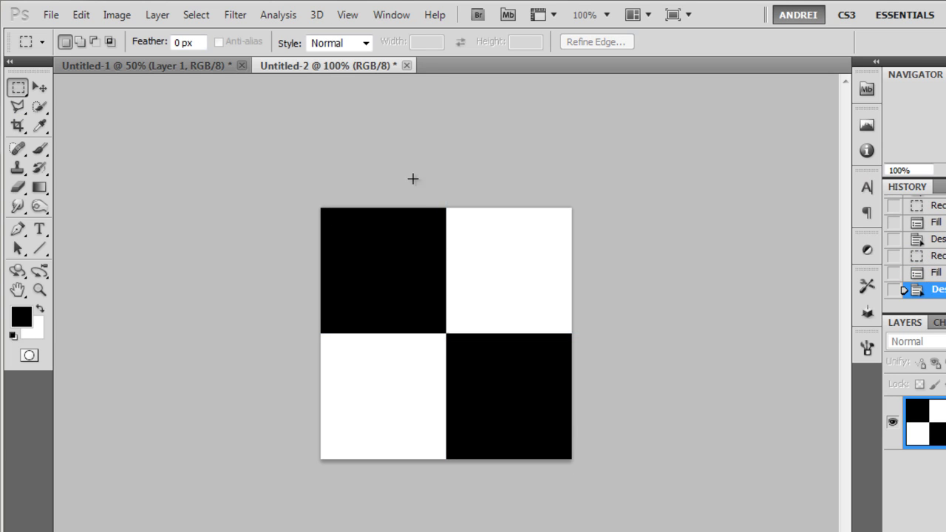
Step: Convert the black-and-white checker layer into a 3D Sphere shape
click(326, 16)
click(326, 13)
click(317, 14)
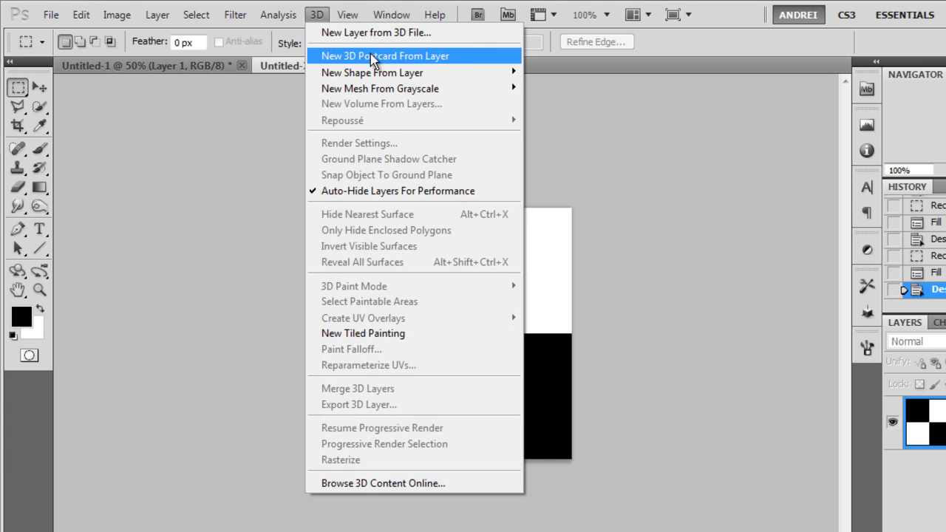
mouse_move(400, 74)
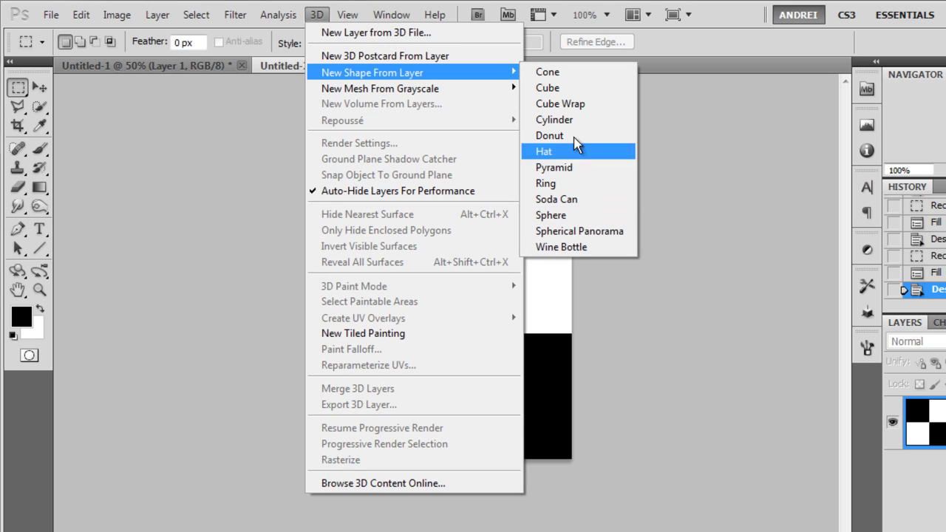
click(575, 223)
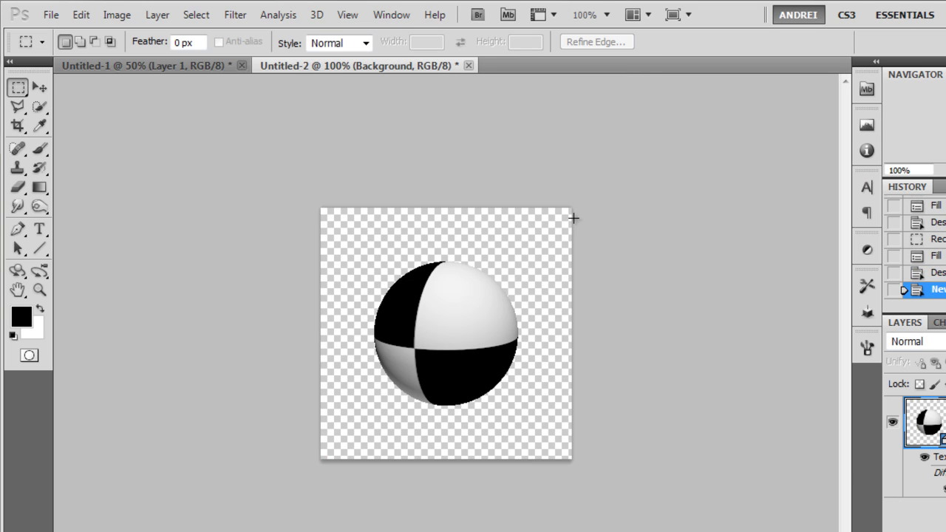
Step: Rotate the 3D sphere to orientation X 25.7, Y 64, Z -49.6 and rasterize its layer
click(17, 270)
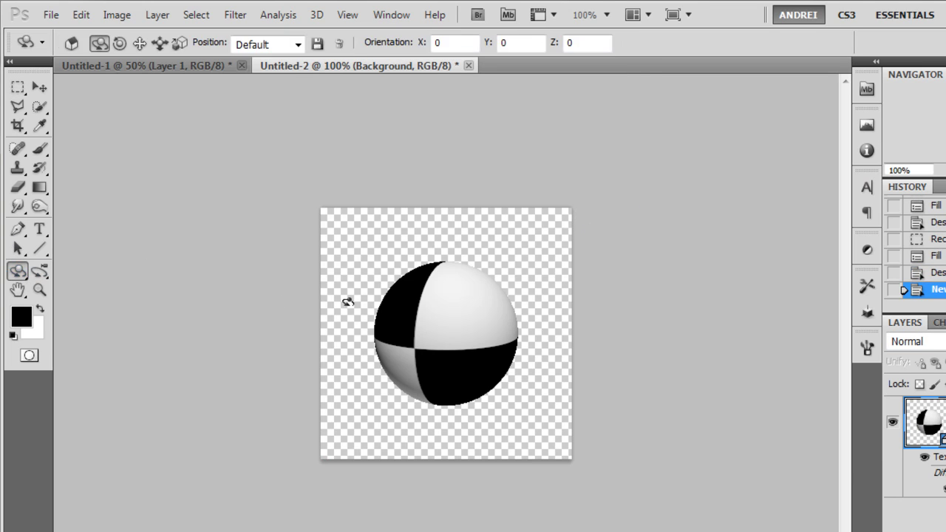
drag(416, 303, 536, 235)
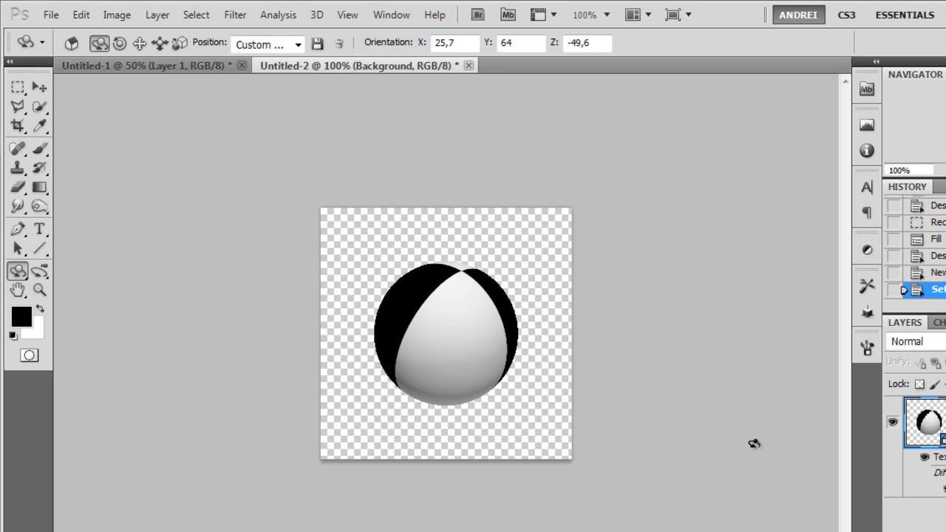
right_click(933, 433)
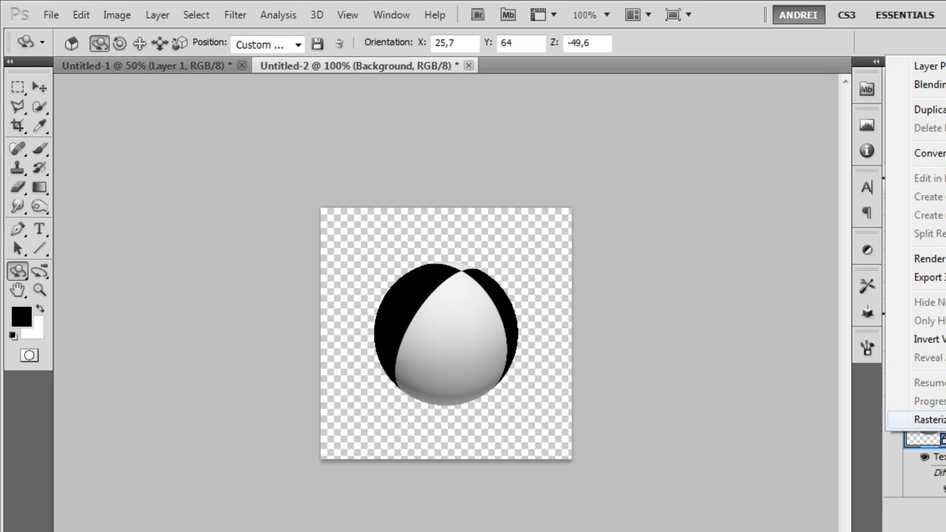
click(924, 361)
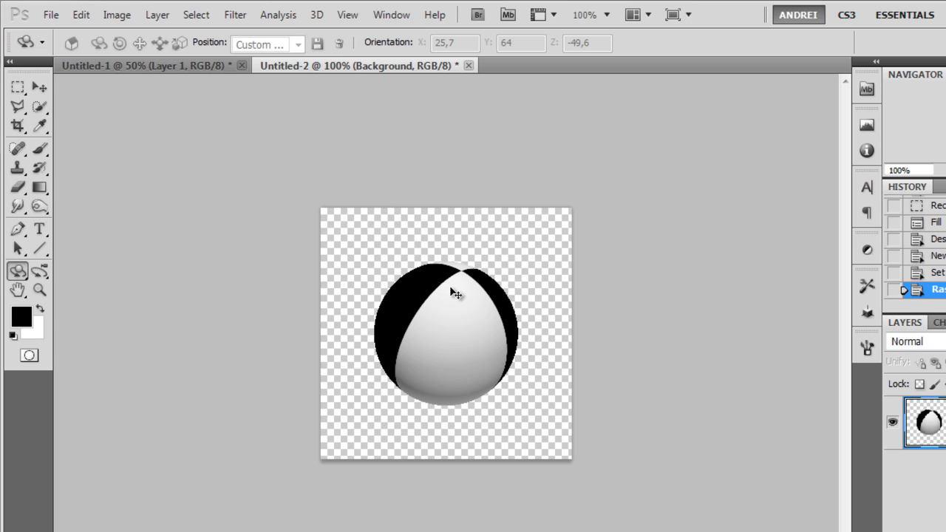
Step: Revert the rasterized sphere to 3D and try another rotation, closing its document without saving
key(ctrl+z)
drag(450, 289, 460, 215)
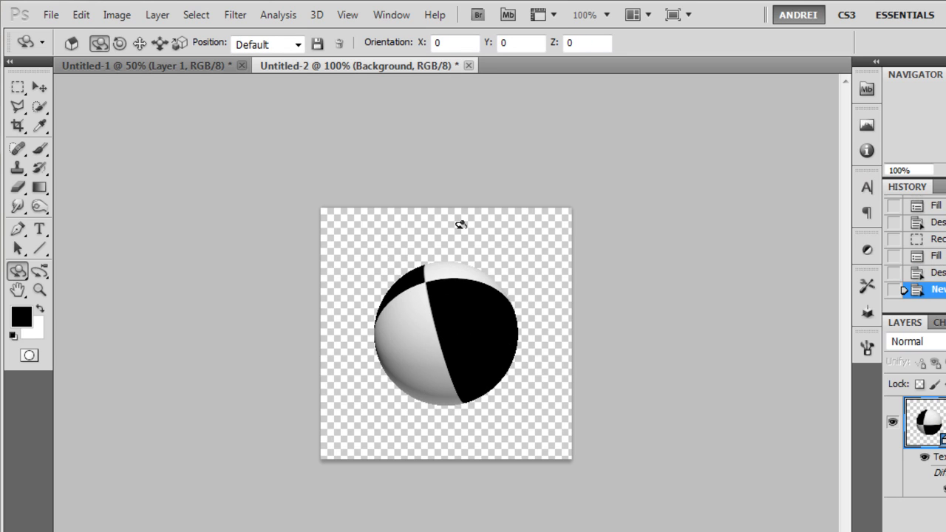
click(470, 66)
click(585, 246)
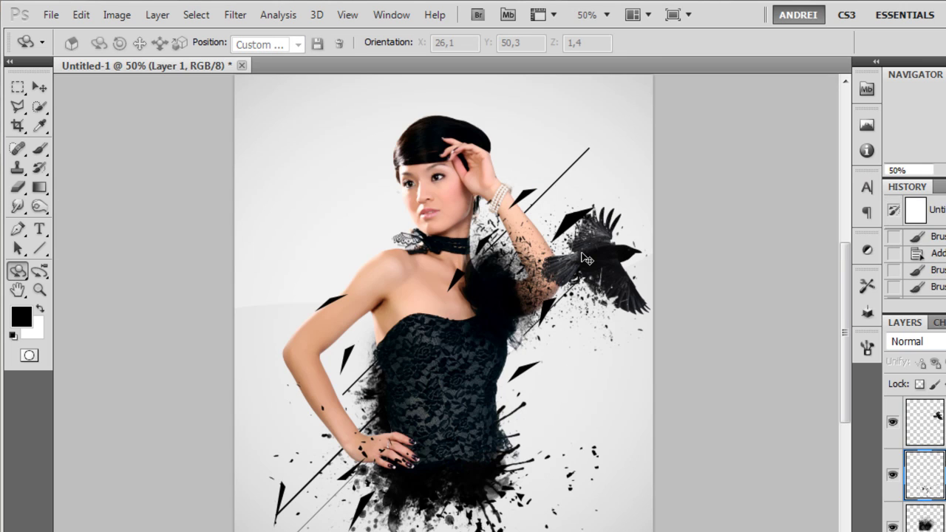
Step: Open the spheres image from the Stock folder and cut its small sphere to the clipboard
key(ctrl+o)
click(654, 148)
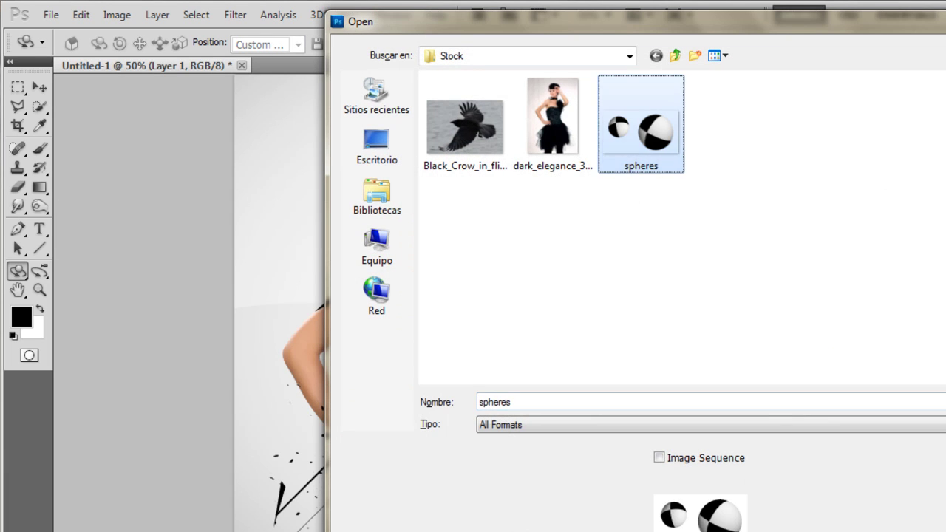
key(Return)
key(m)
drag(271, 234, 436, 377)
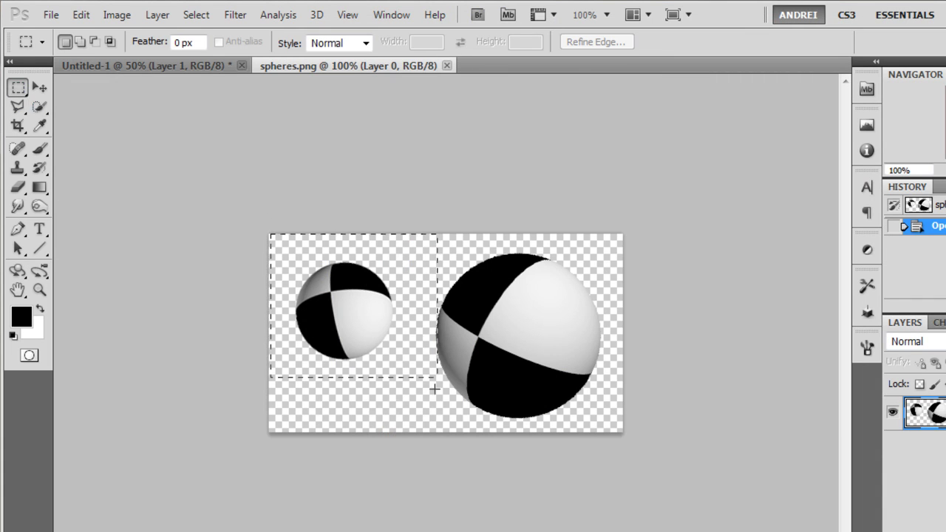
key(ctrl+x)
Step: Paste the small sphere into the poster and move it beside the model's hand at the lower-left diagonal line
click(141, 65)
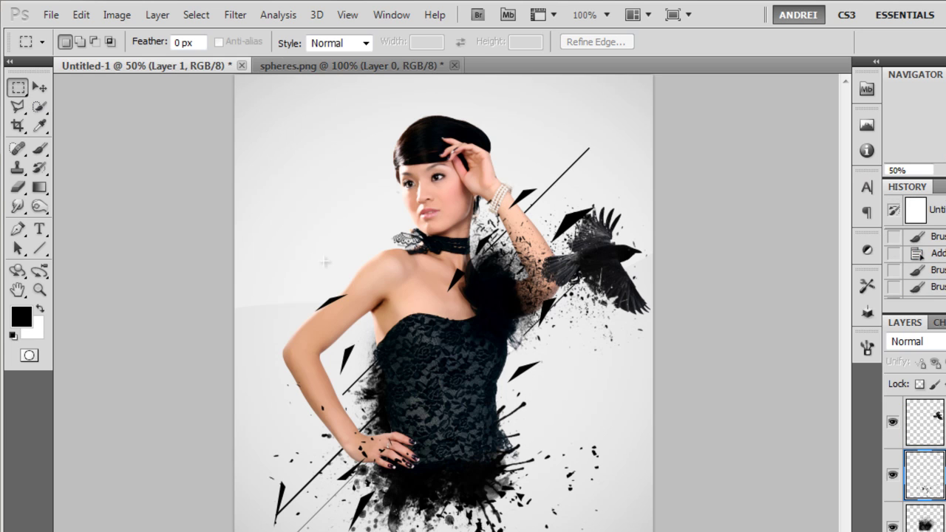
key(ctrl+v)
key(v)
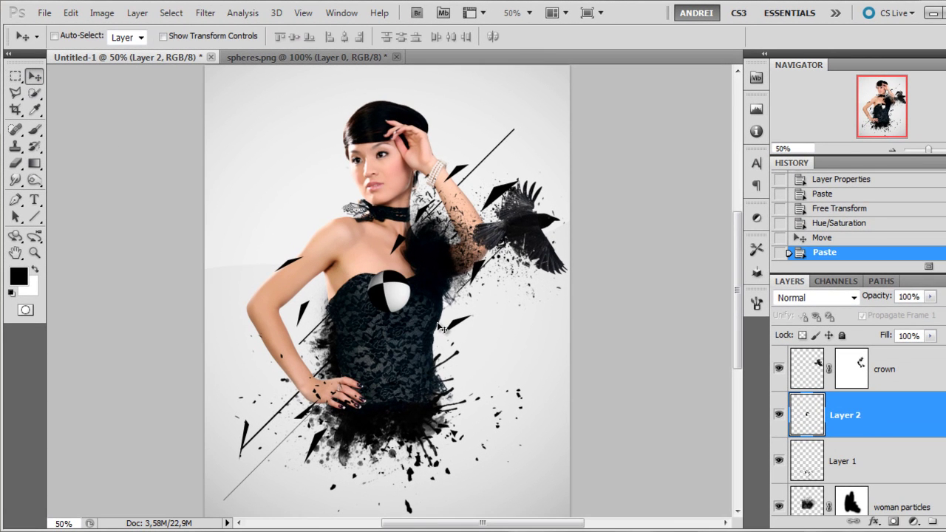
drag(442, 327, 318, 454)
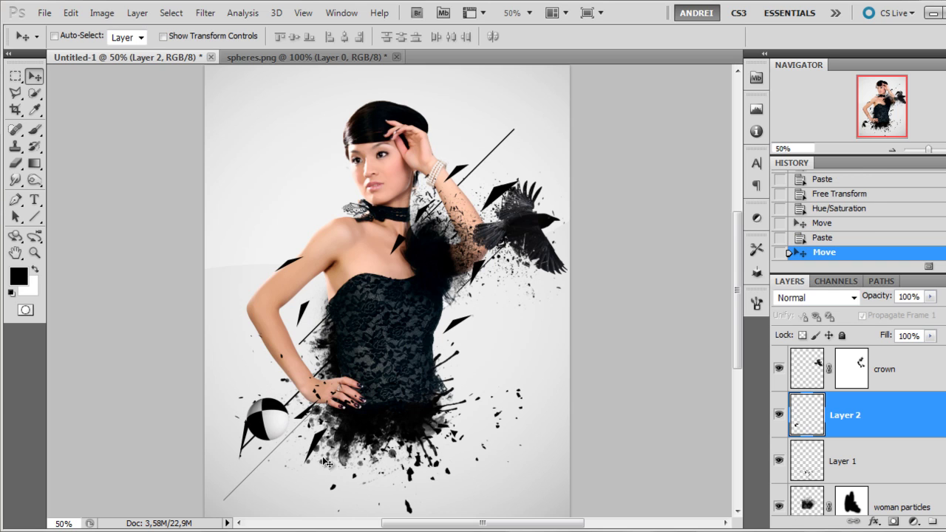
Step: Cut the large sphere from spheres.png to the clipboard and close that document without saving
click(279, 57)
click(14, 76)
drag(354, 196, 573, 371)
key(ctrl+x)
key(ctrl+w)
click(501, 213)
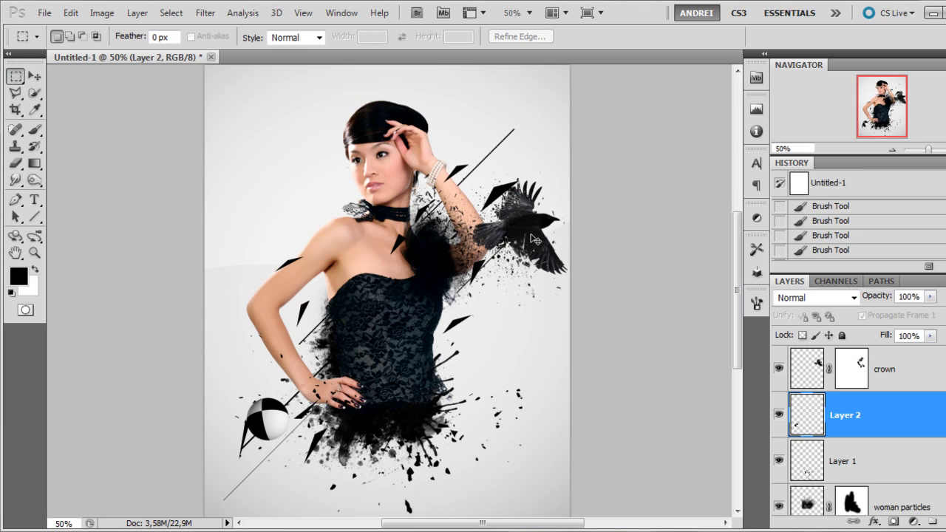
Step: Paste the large sphere into the poster, scale it down and place it on the upper diagonal line beside the model's raised arm
key(ctrl+v)
key(ctrl+t)
drag(425, 254, 407, 273)
key(Return)
click(34, 75)
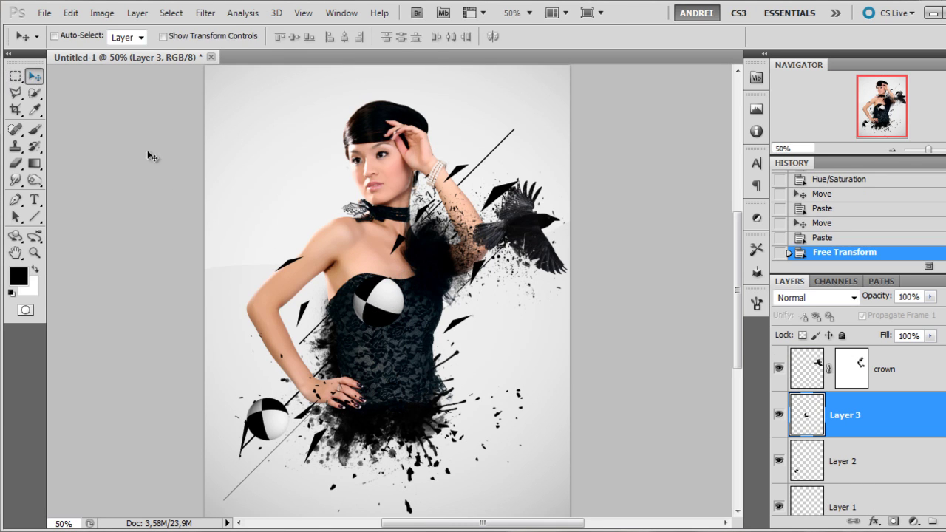
drag(417, 315, 530, 166)
key(ctrl+t)
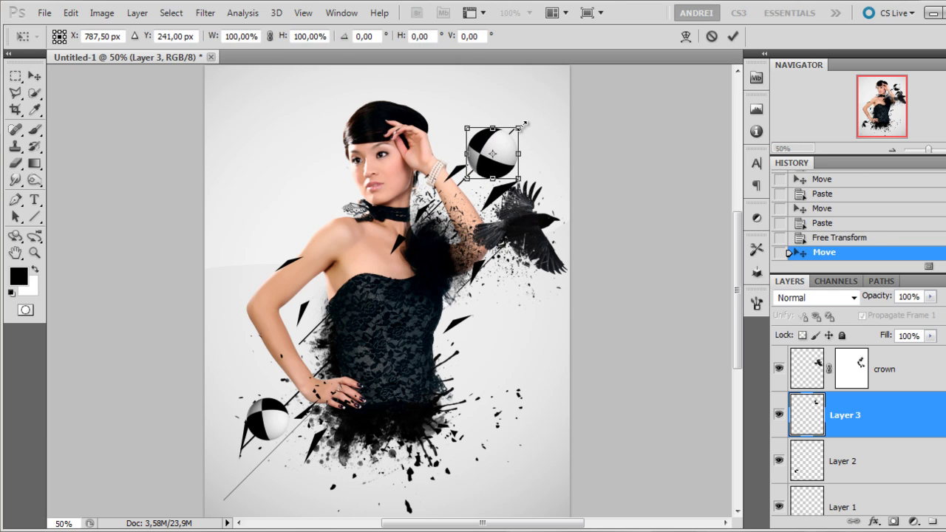
drag(518, 126, 506, 141)
key(Return)
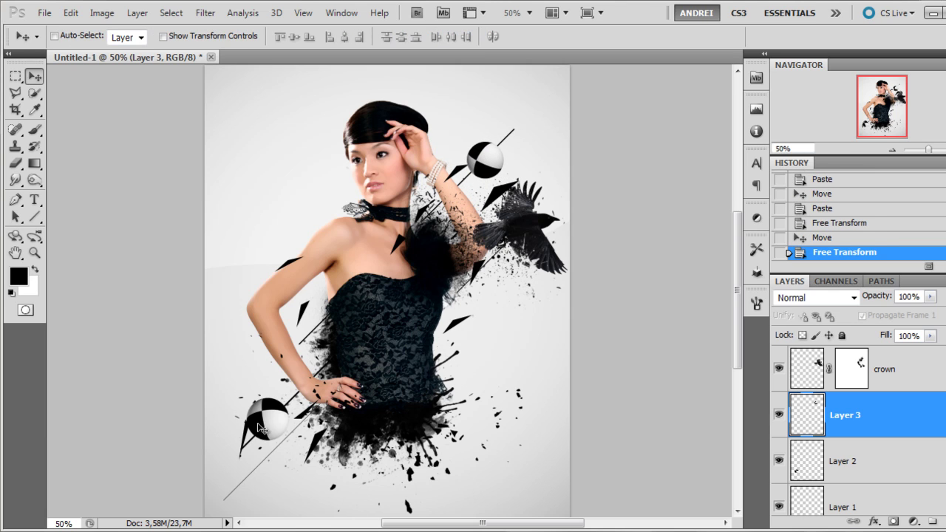
Step: Scale down the sphere beside the model's lowered hand and reposition it on the lower diagonal line
ctrl+click(260, 427)
key(ctrl+t)
drag(290, 399, 281, 434)
key(Return)
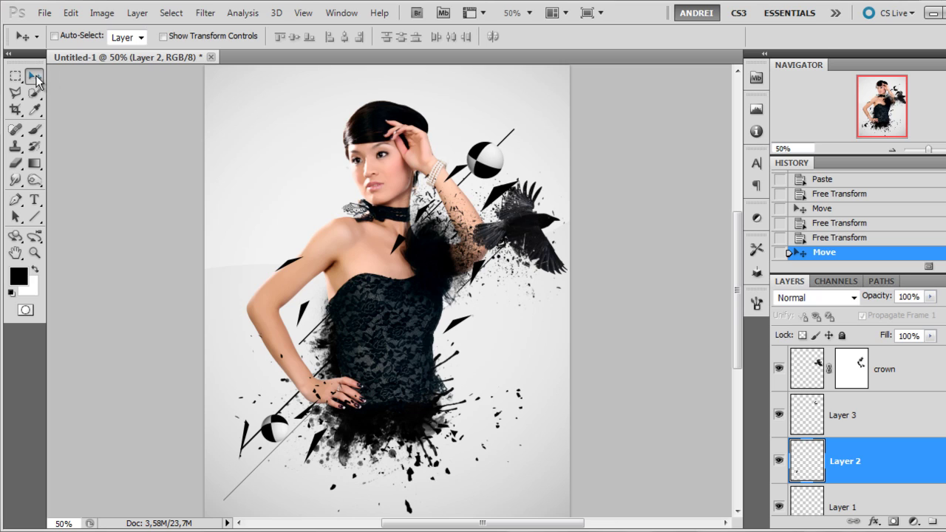
ctrl+click(531, 230)
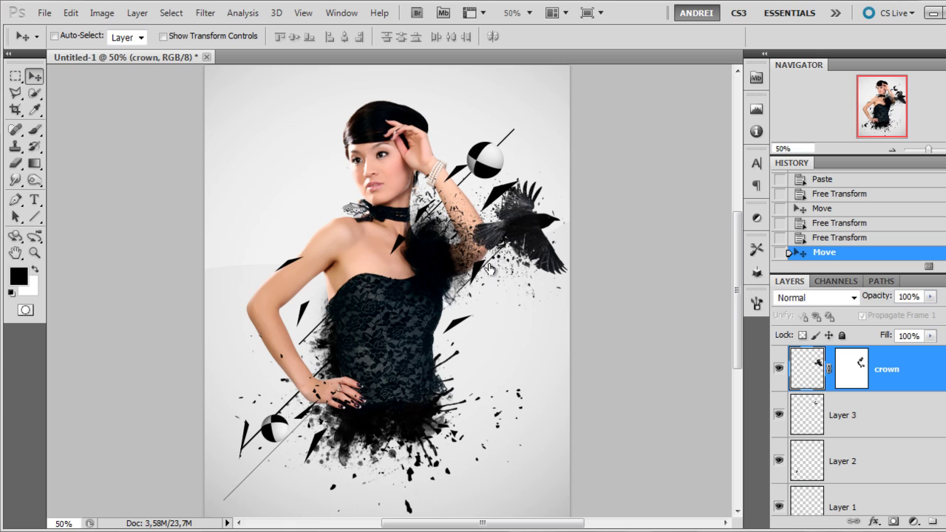
ctrl+click(370, 137)
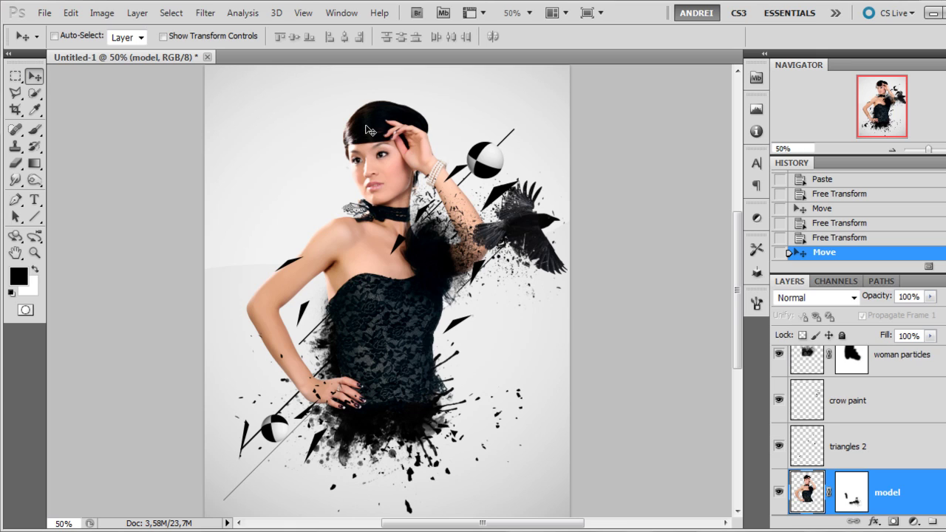
ctrl+click(308, 314)
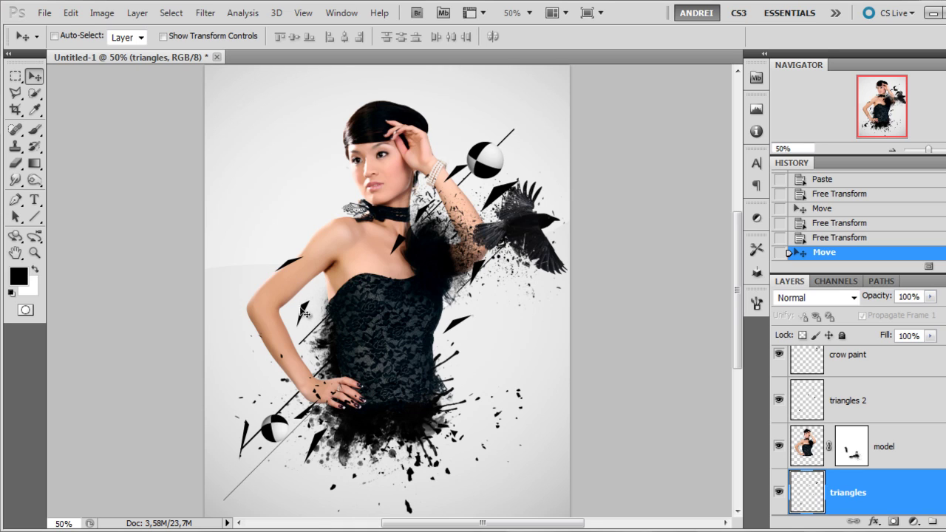
Step: Rename the lower sphere's layer as sphere 1 and the upper sphere's layer as sphere 2
ctrl+click(271, 432)
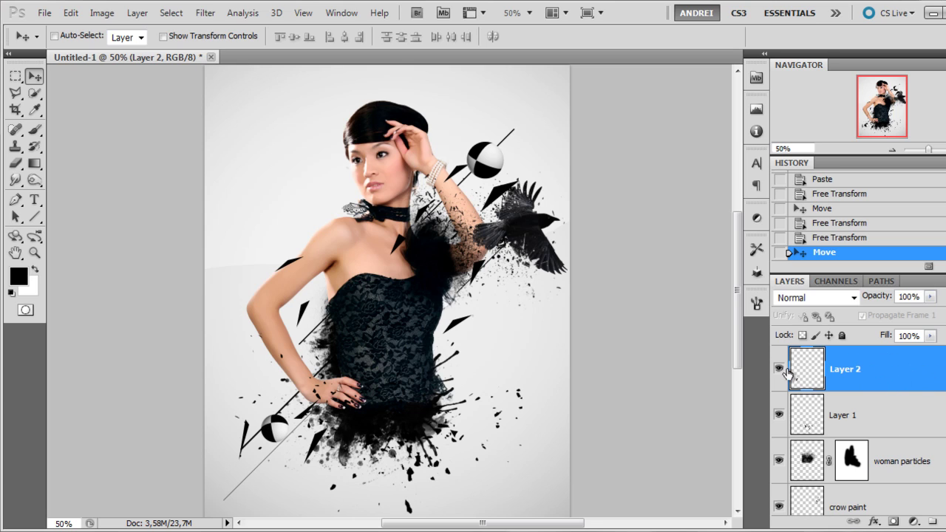
scroll(835, 418, up, 1)
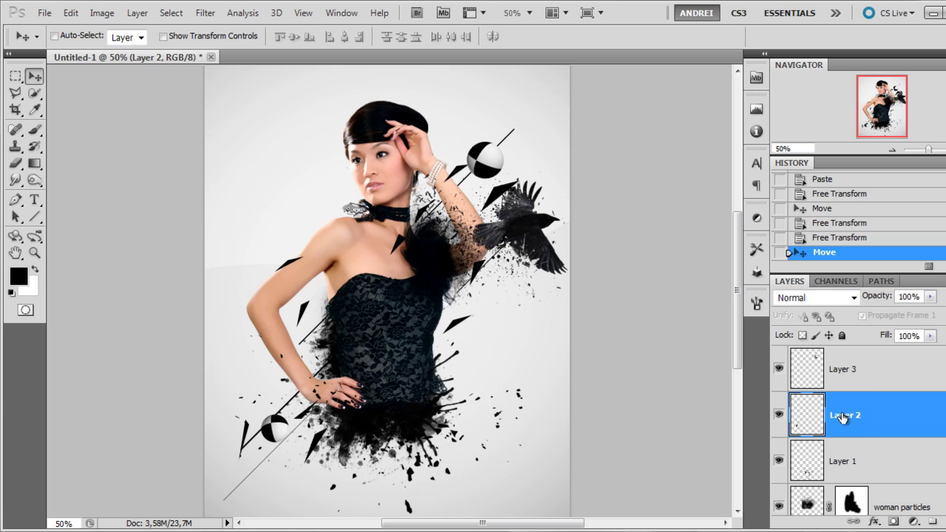
double_click(843, 416)
text(sphere )
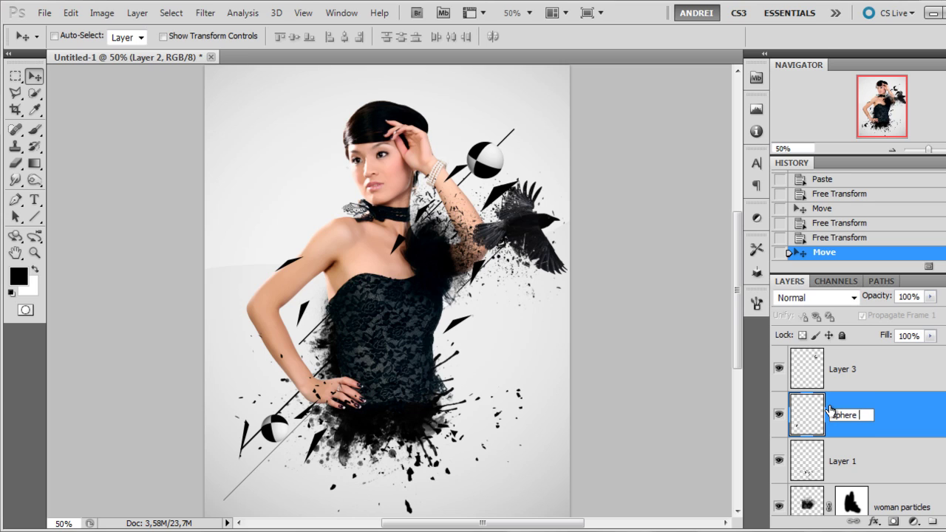
text(1)
key(Return)
double_click(843, 369)
text(s)
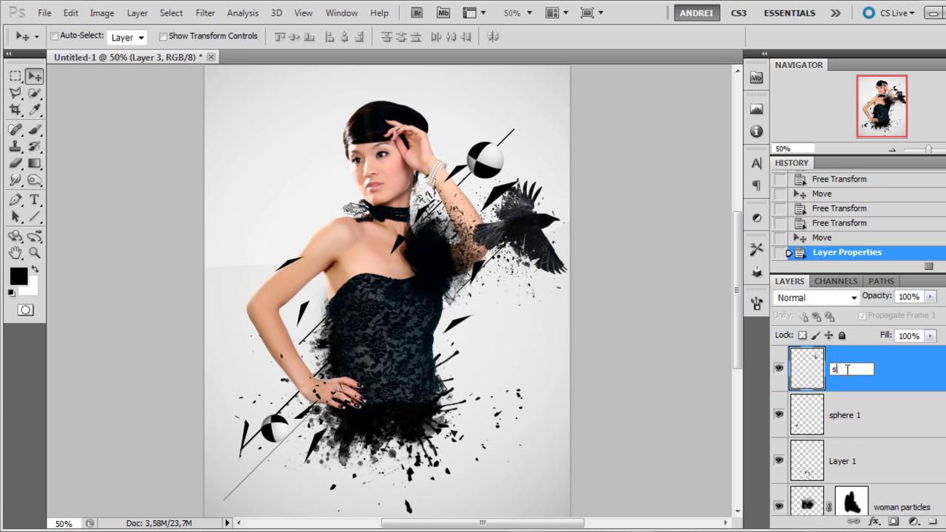
text(phere 2)
key(Return)
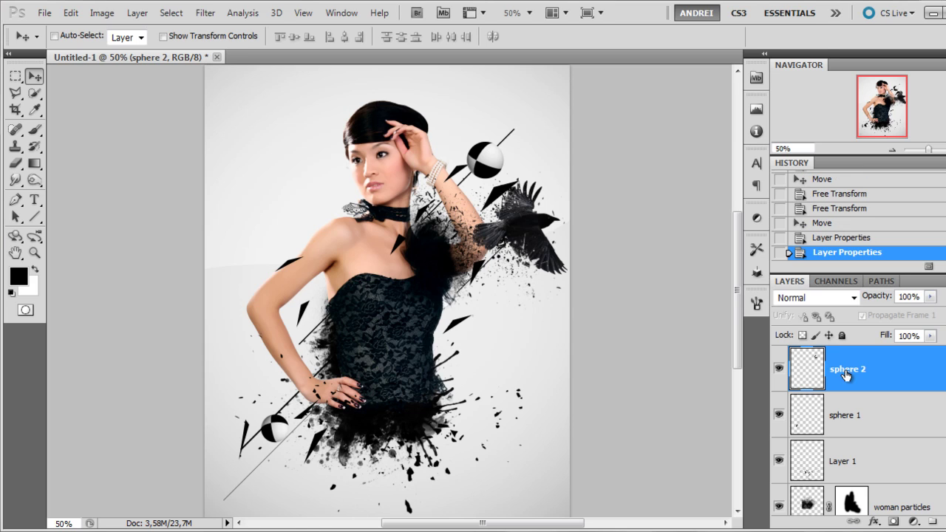
Step: Add a new layer named glow above the crown layer and set its blend mode to Screen
scroll(876, 369, up, 1)
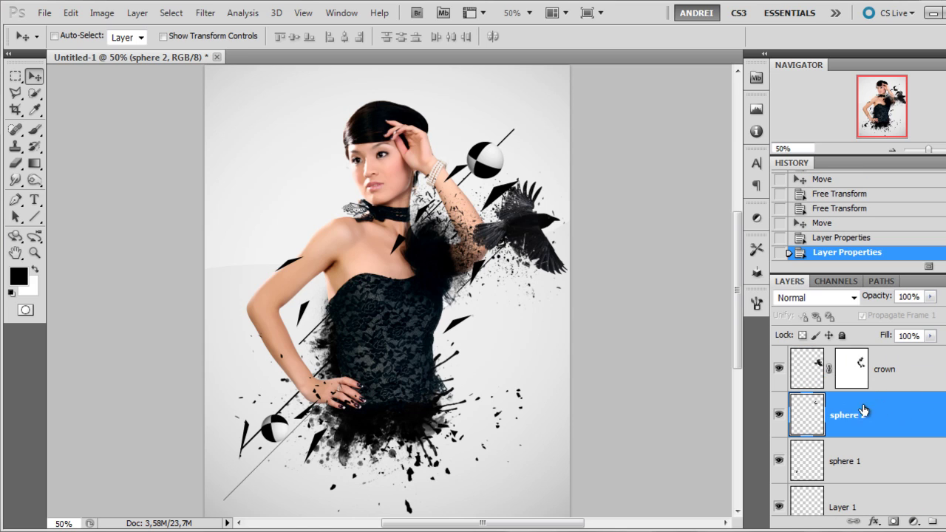
click(917, 378)
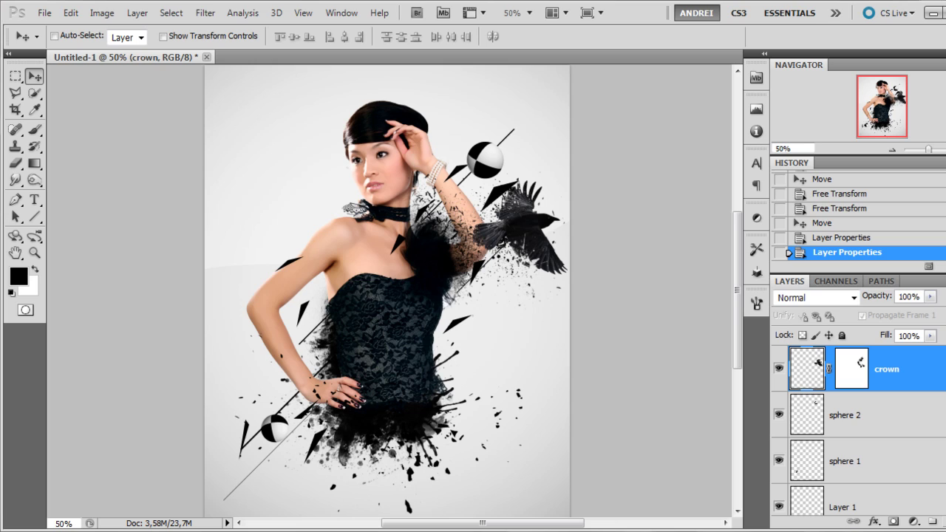
key(ctrl+shift+alt+n)
double_click(845, 369)
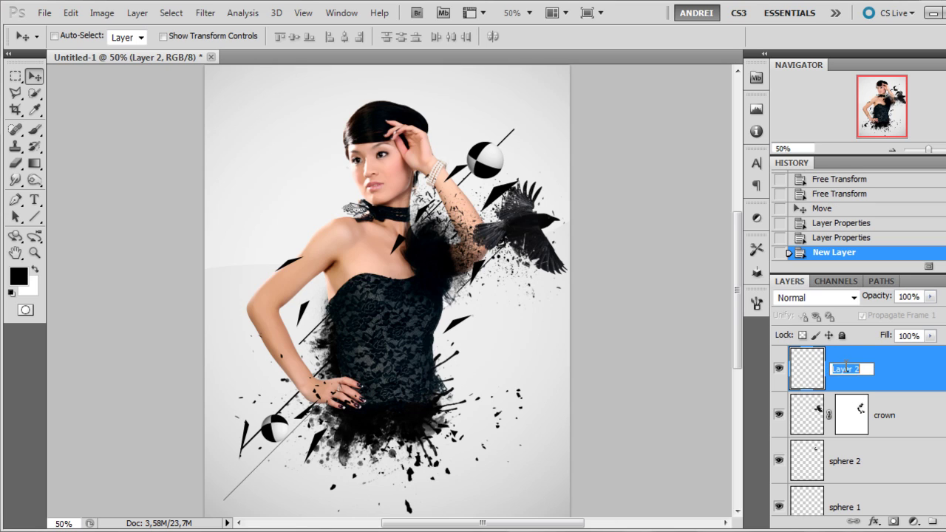
text(glow)
key(Return)
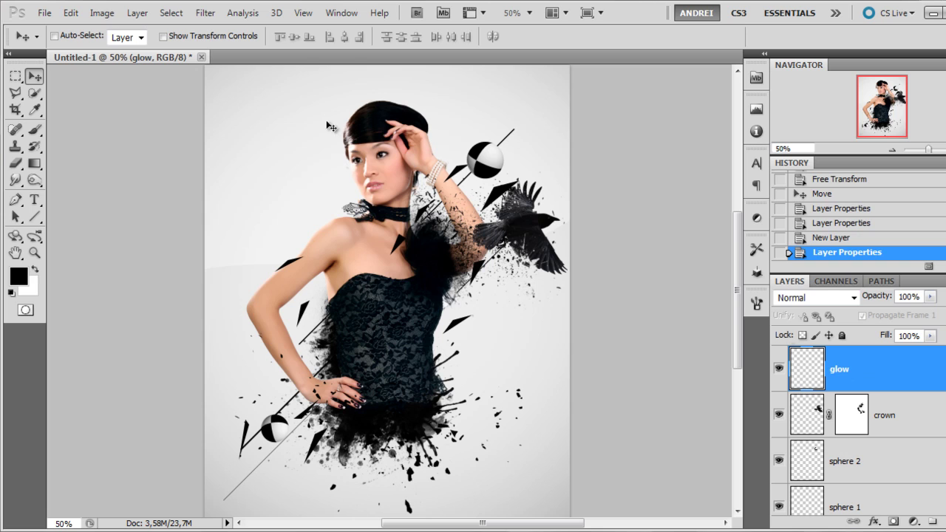
click(34, 129)
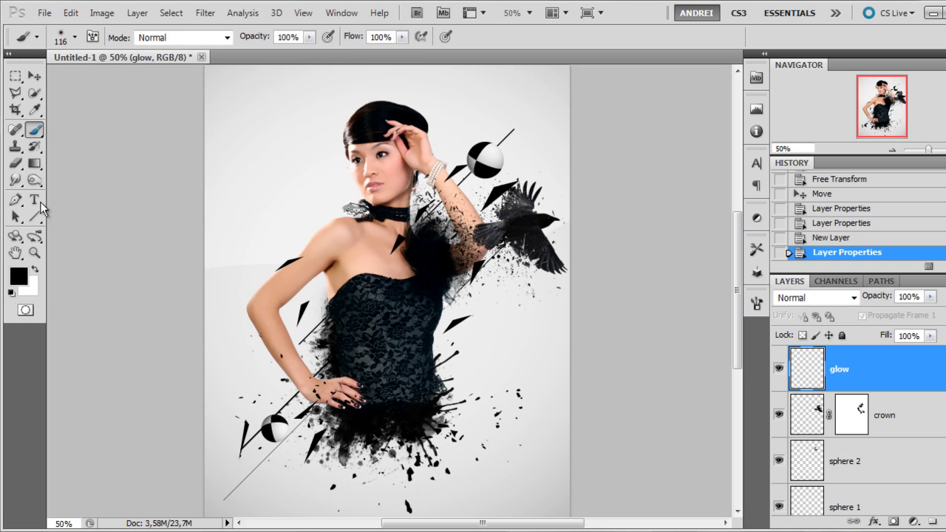
click(813, 297)
click(810, 130)
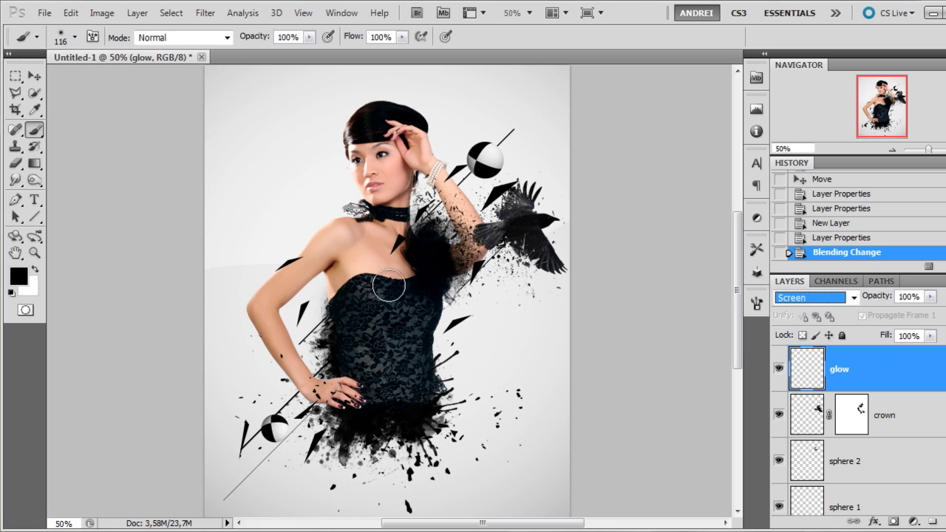
Step: Set the soft round brush to a size of 329 px for painting on the glow layer
right_click(353, 240)
drag(403, 270, 380, 270)
scroll(443, 281, up, 1)
scroll(903, 376, down, 1)
scroll(903, 375, up, 1)
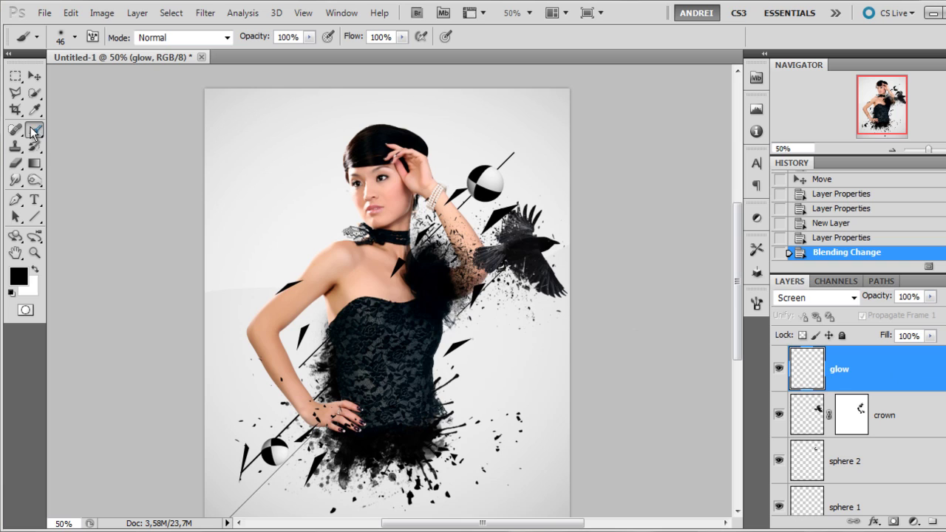
right_click(368, 246)
drag(503, 278, 511, 278)
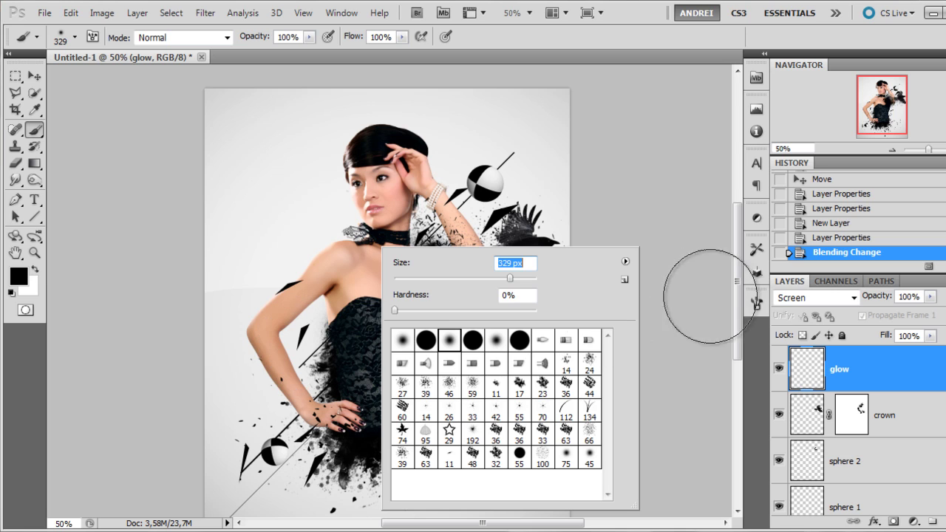
click(909, 379)
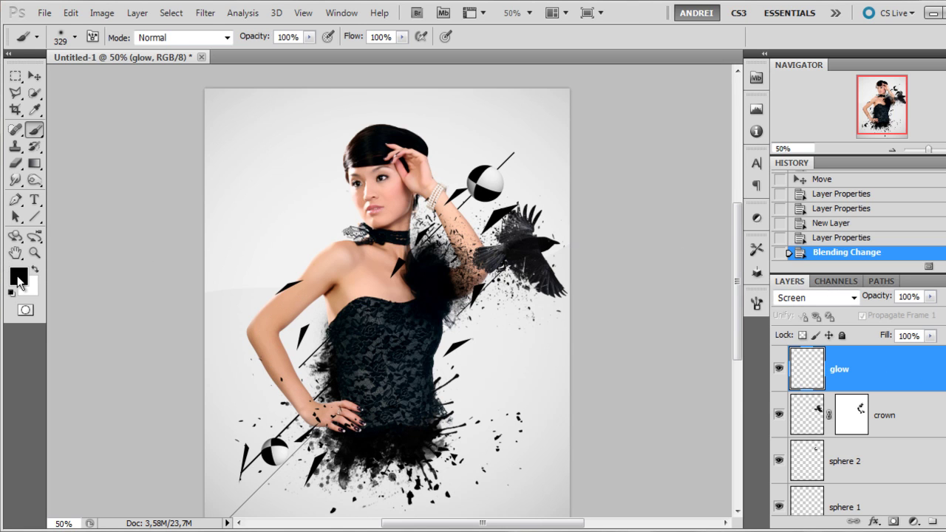
Step: Try a dark purple brush dab over the feathers between the model's shoulder and arm, and undo it
click(18, 276)
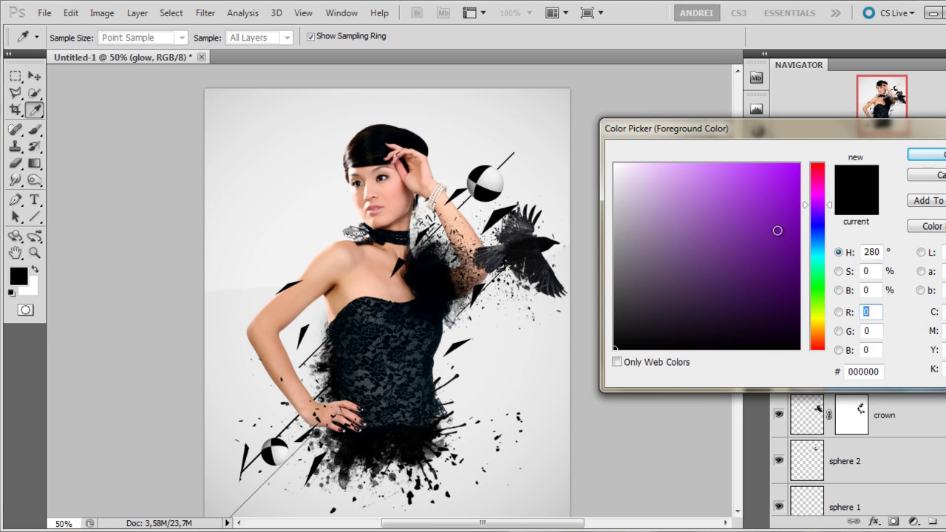
mouse_move(776, 231)
mouse_down()
mouse_move(776, 281)
mouse_move(764, 281)
mouse_up()
click(927, 156)
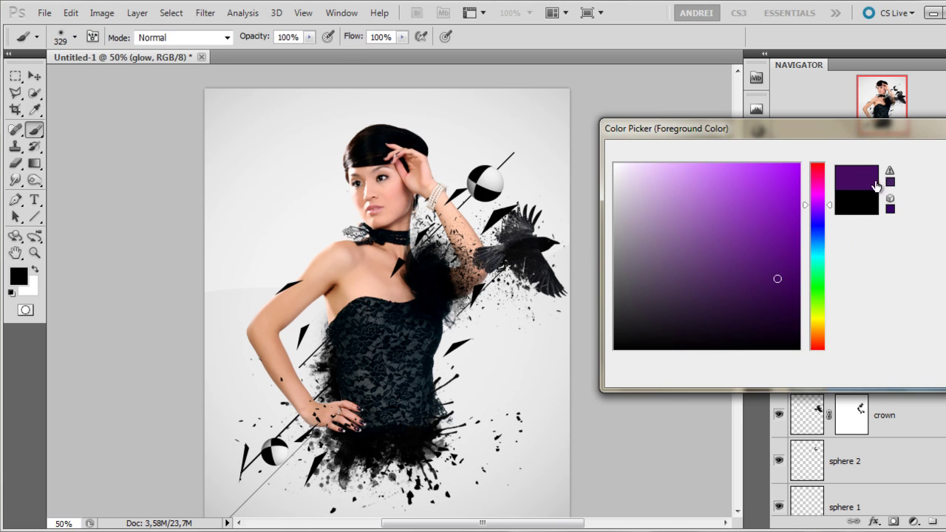
click(458, 280)
key(ctrl+z)
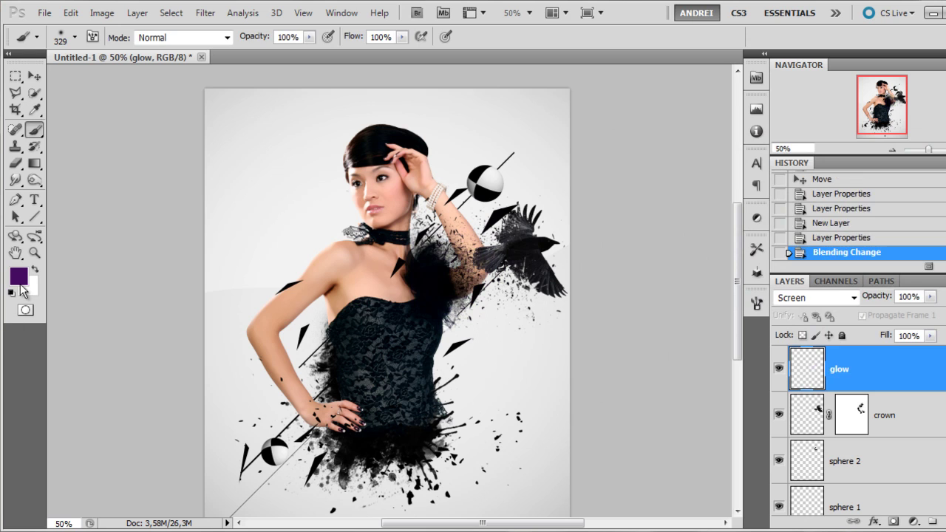
Step: Paint a soft purple glow in color 5d0c87 over the model's raised arm and the feathers beside the crow
click(17, 276)
drag(779, 238, 784, 252)
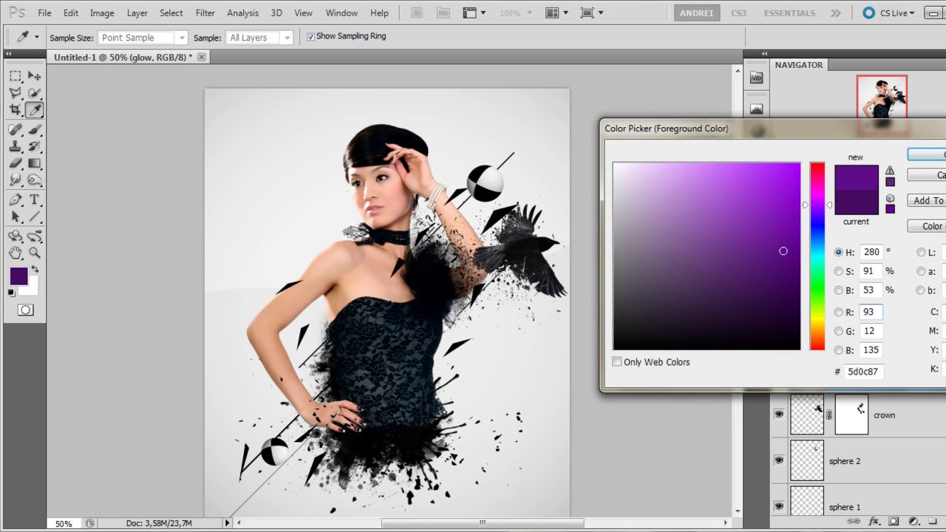
click(927, 156)
mouse_move(440, 273)
mouse_down()
mouse_move(454, 221)
mouse_move(470, 246)
mouse_up()
key(ctrl+z)
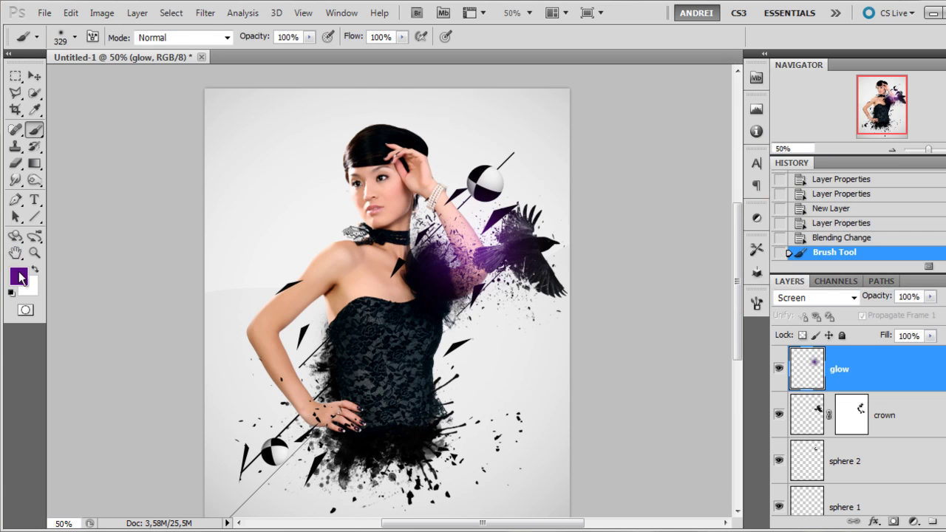
Step: Paint a soft teal glow in color 0c6987 over the lower dress beside the model's hand
click(17, 276)
mouse_move(816, 248)
mouse_down()
mouse_move(821, 174)
mouse_move(826, 313)
mouse_move(822, 249)
mouse_up()
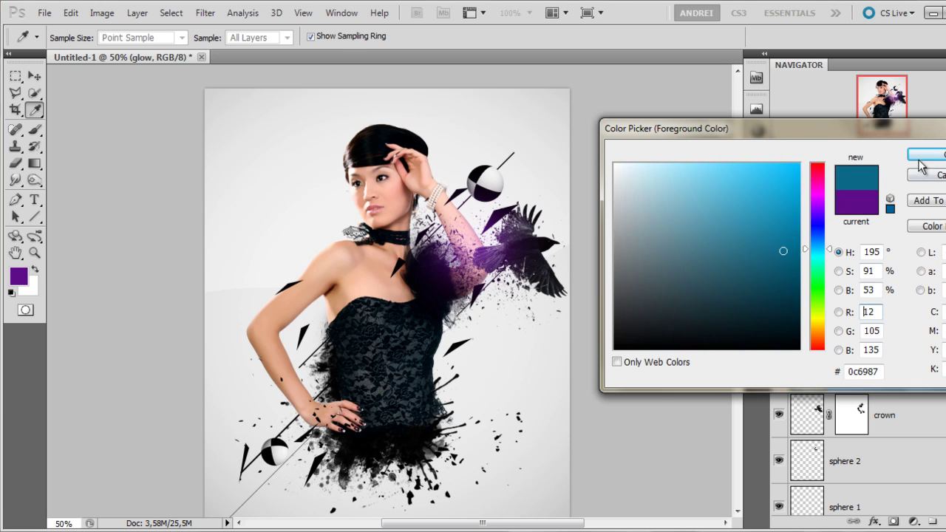
click(927, 154)
click(424, 395)
key(ctrl+z)
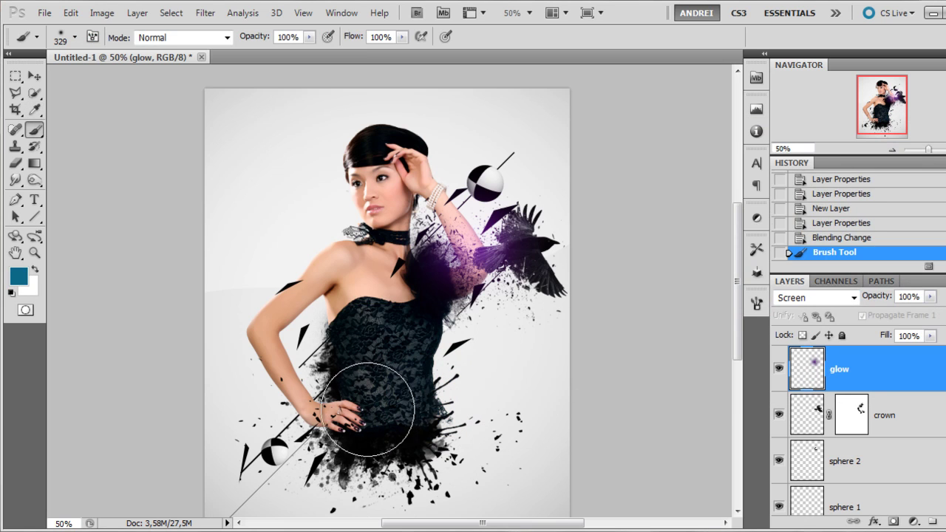
click(366, 407)
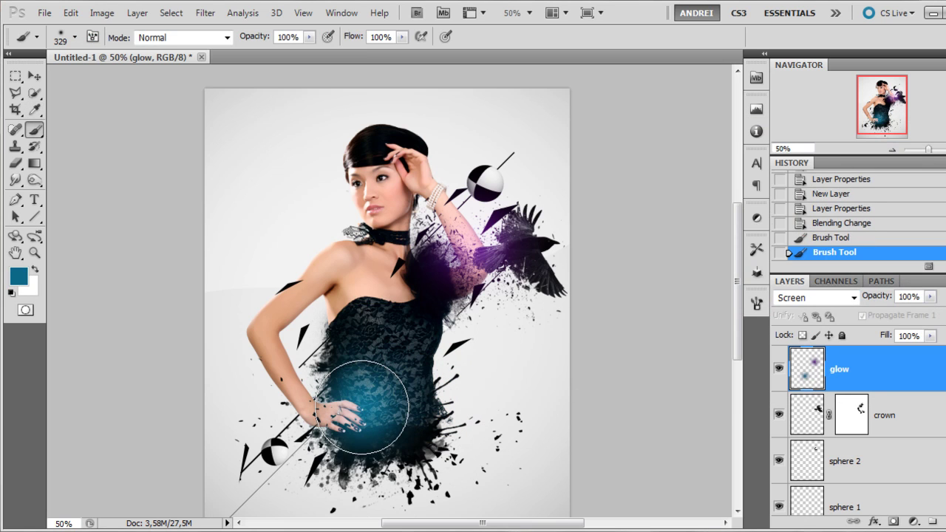
Step: Paint a soft orange glow in color e49b0d around the small sphere and the particles beside the model's lowered forearm
click(18, 276)
drag(819, 327, 820, 329)
click(790, 184)
click(926, 155)
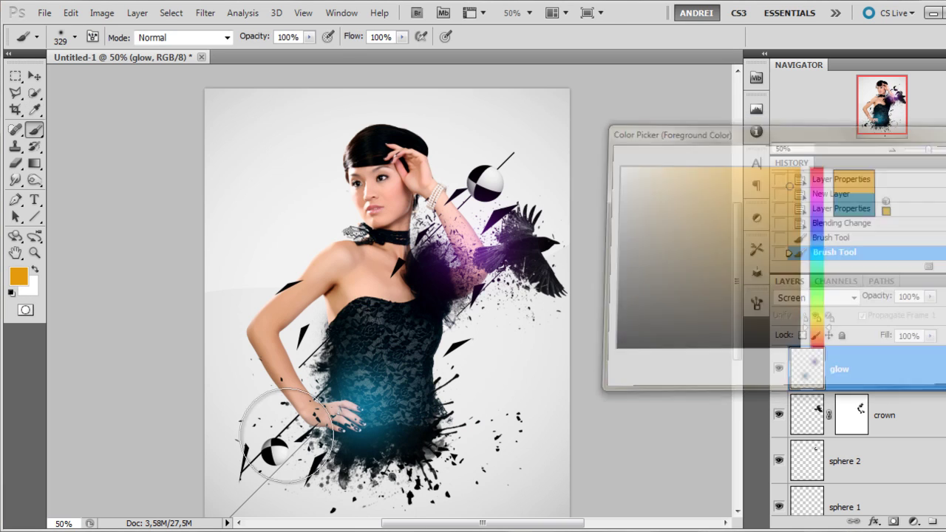
click(272, 449)
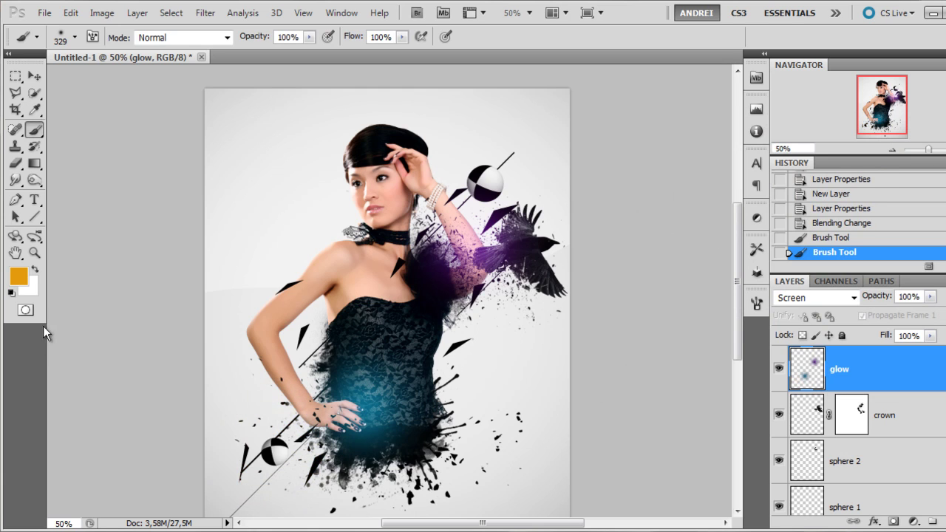
key(ctrl+z)
click(272, 416)
Step: Try a green glow in color 38820f along the dress between the waist and the bent arm, and undo it
click(19, 276)
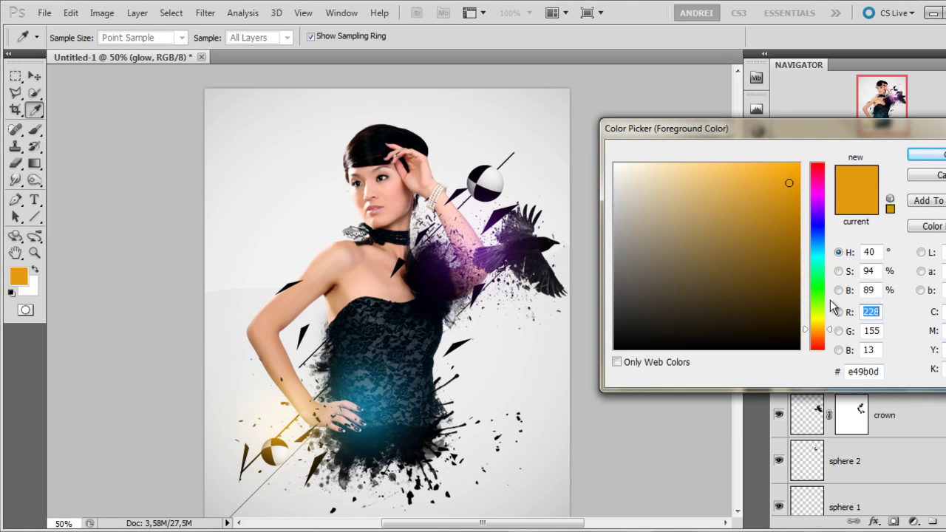
click(825, 298)
click(778, 255)
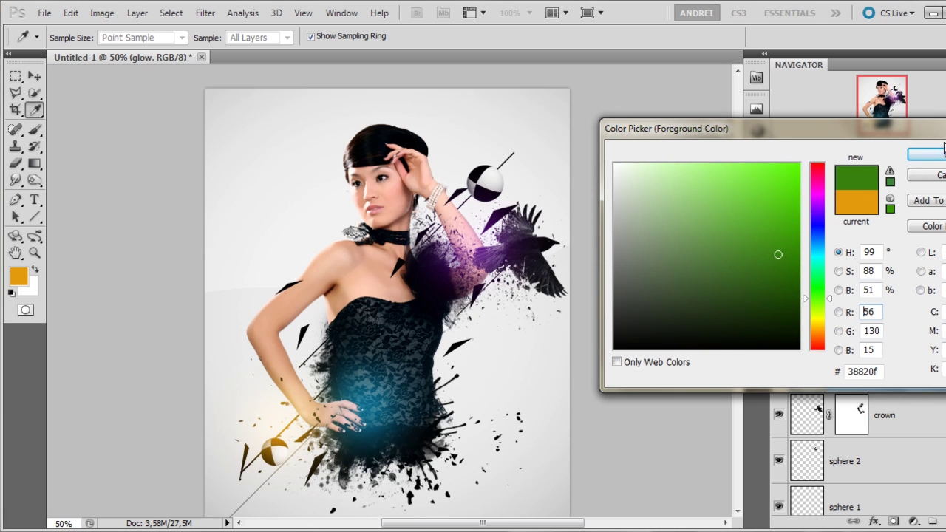
click(944, 150)
mouse_move(331, 381)
mouse_down()
mouse_move(325, 325)
mouse_move(329, 358)
mouse_up()
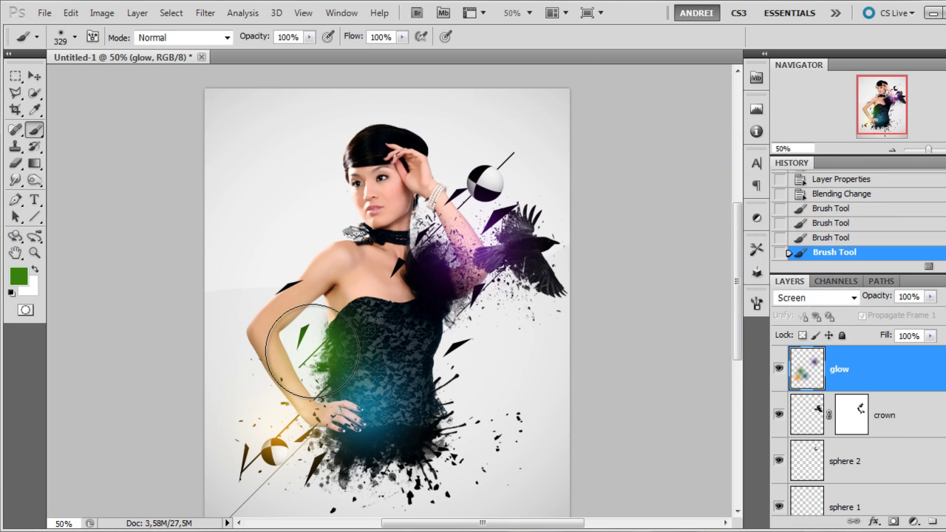
key(ctrl+z)
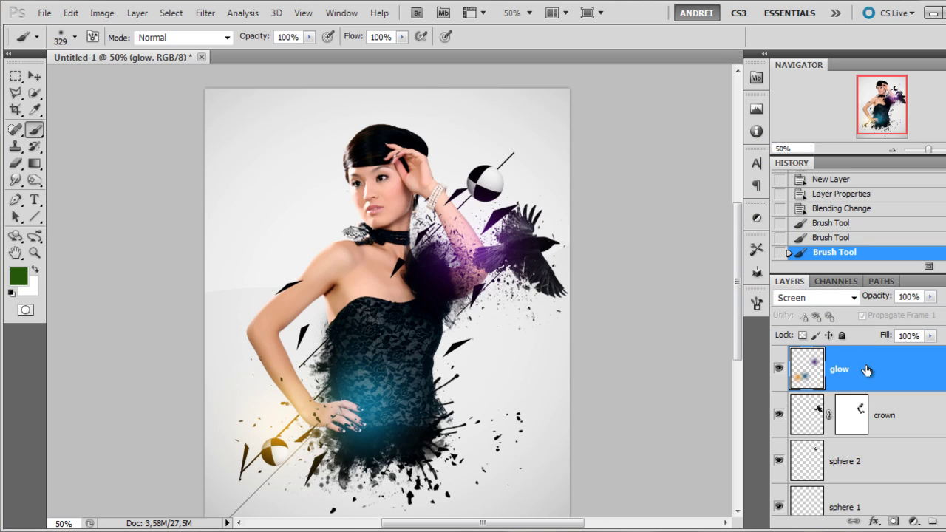
Step: Duplicate the glow layer and set the copy's blending mode to Color Dodge
key(ctrl+j)
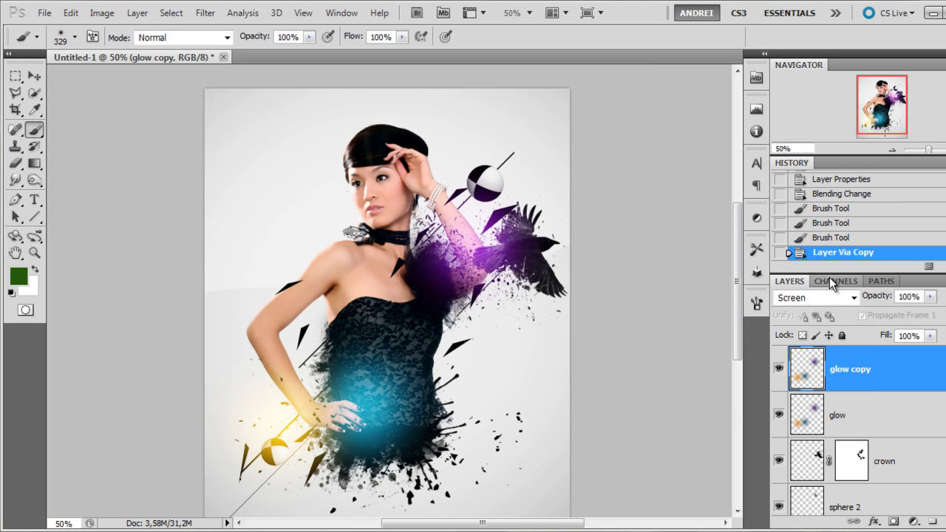
click(813, 296)
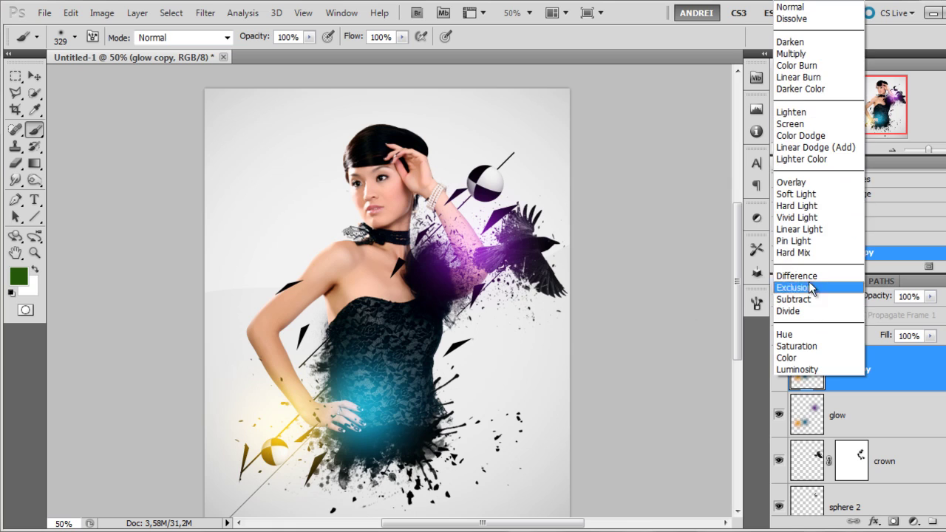
click(812, 133)
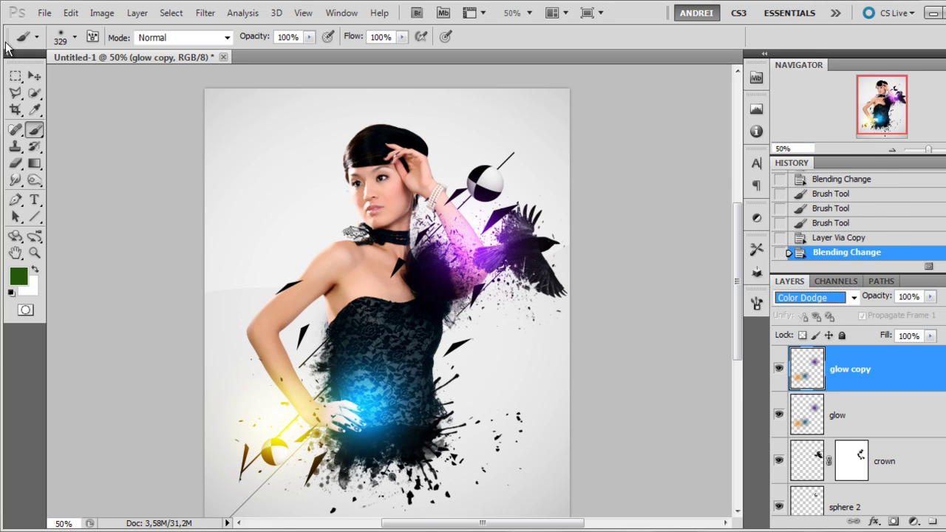
key(v)
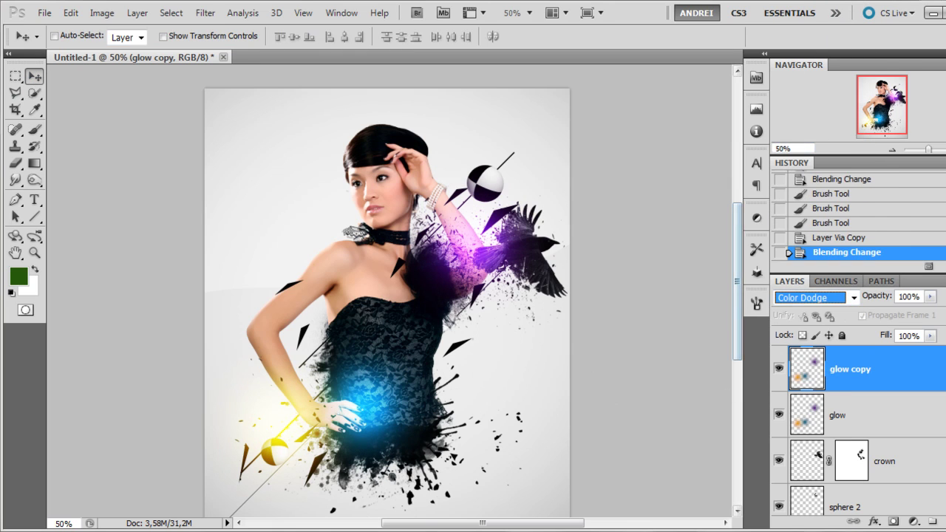
Step: Lower the duplicated glow layer's opacity to 34%, comparing the image with and without that layer
click(930, 296)
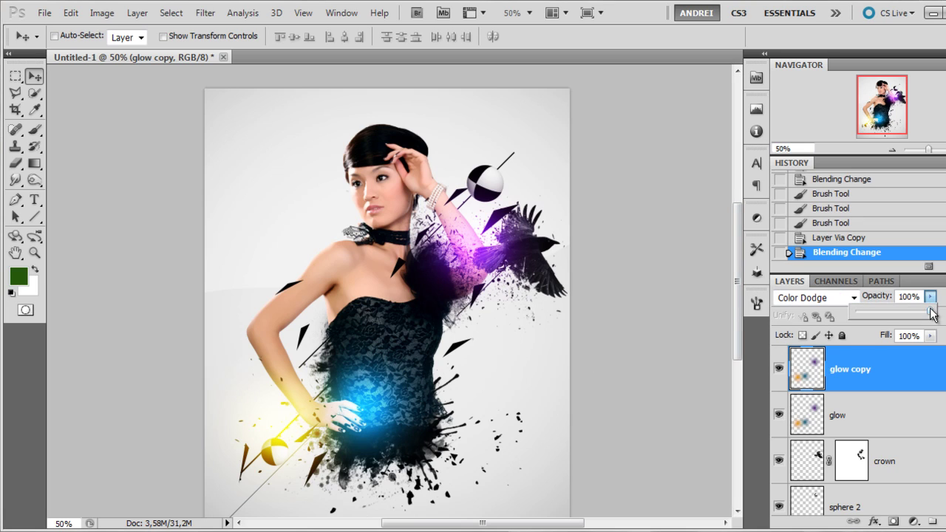
drag(930, 312, 873, 312)
click(779, 369)
click(779, 369)
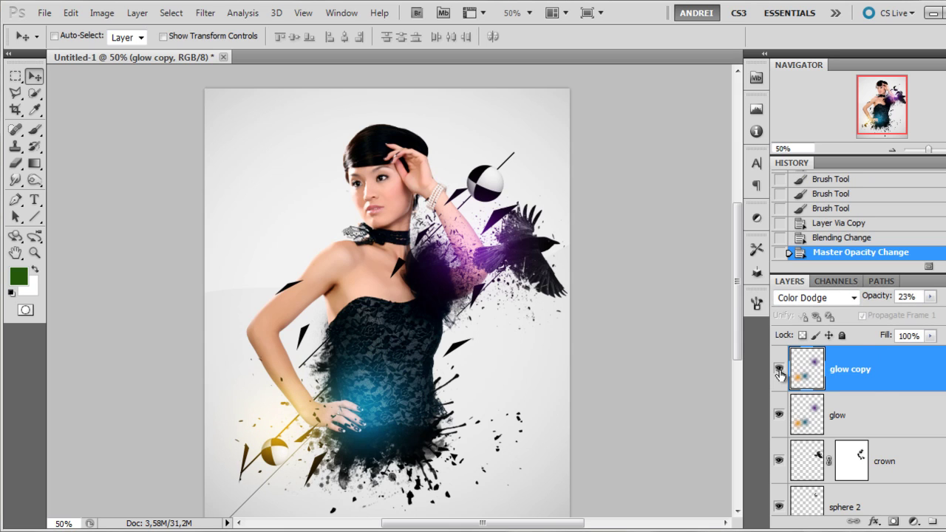
drag(930, 299, 939, 315)
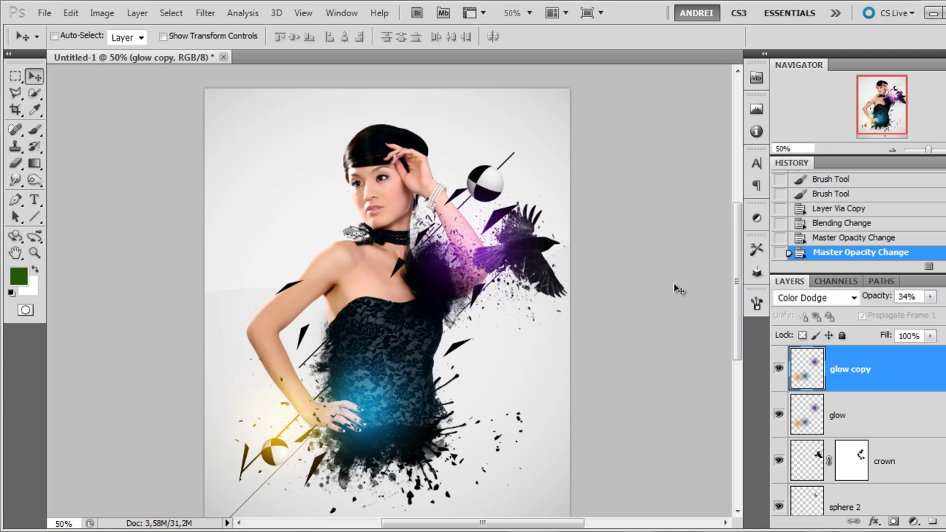
Step: Open the blue flare image Optical-6-psdbox from the Lens Flare JPG Stock folder inside Light Effects
key(ctrl+o)
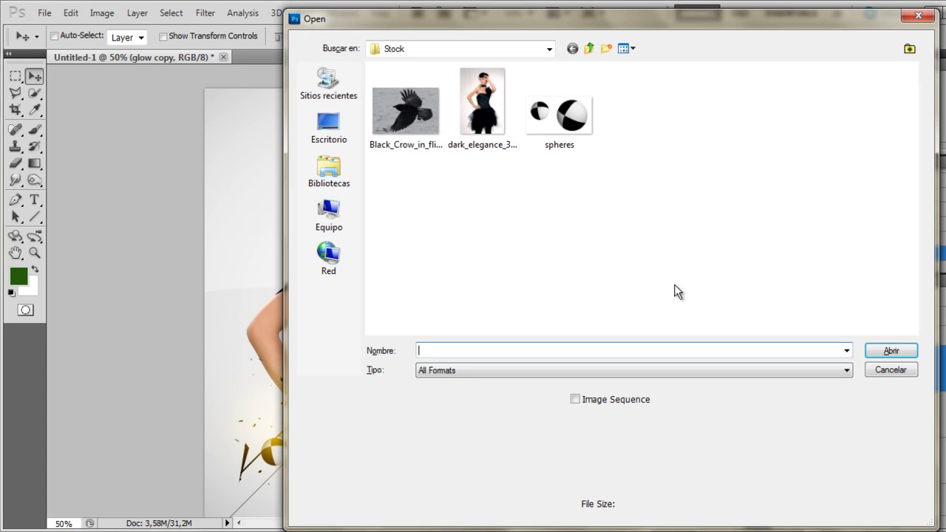
click(589, 48)
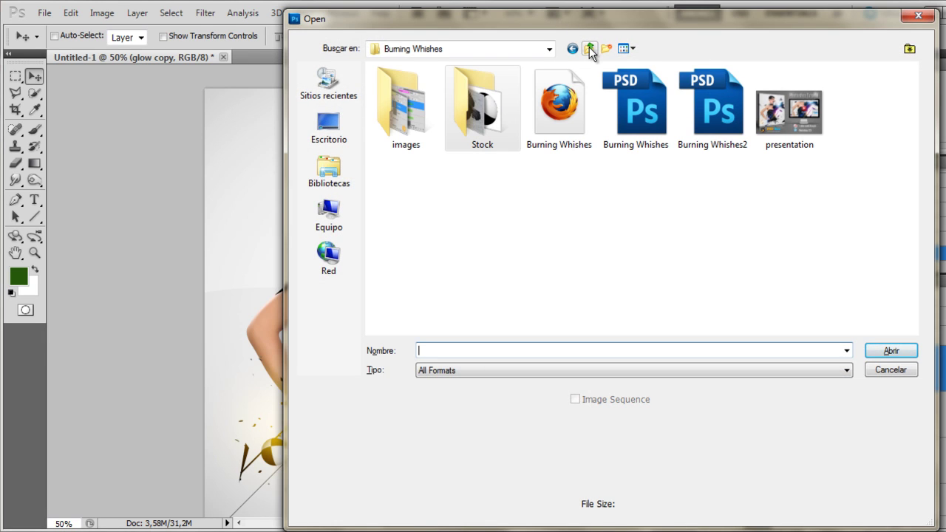
click(589, 48)
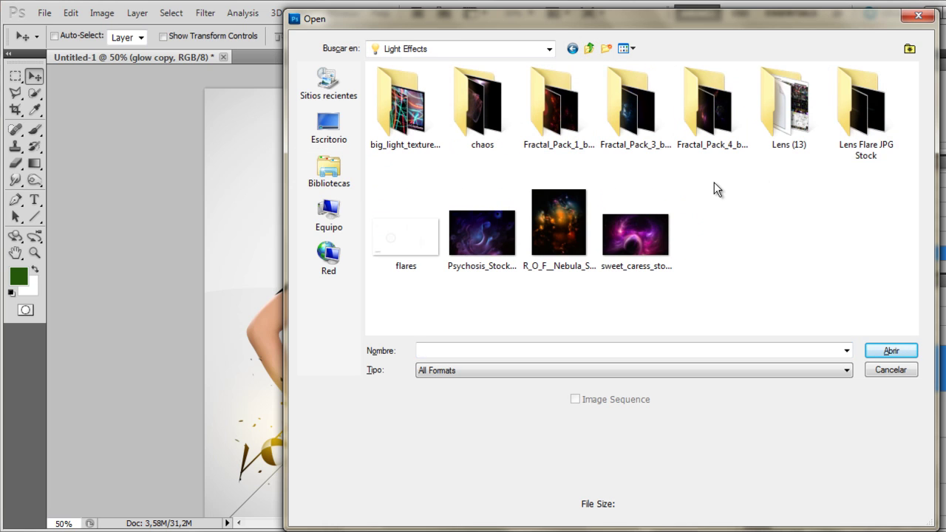
double_click(857, 105)
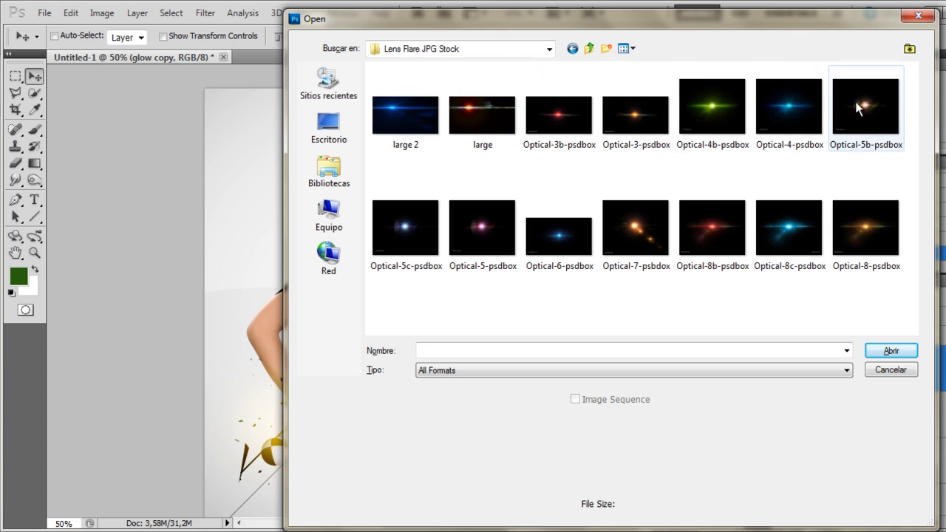
click(574, 238)
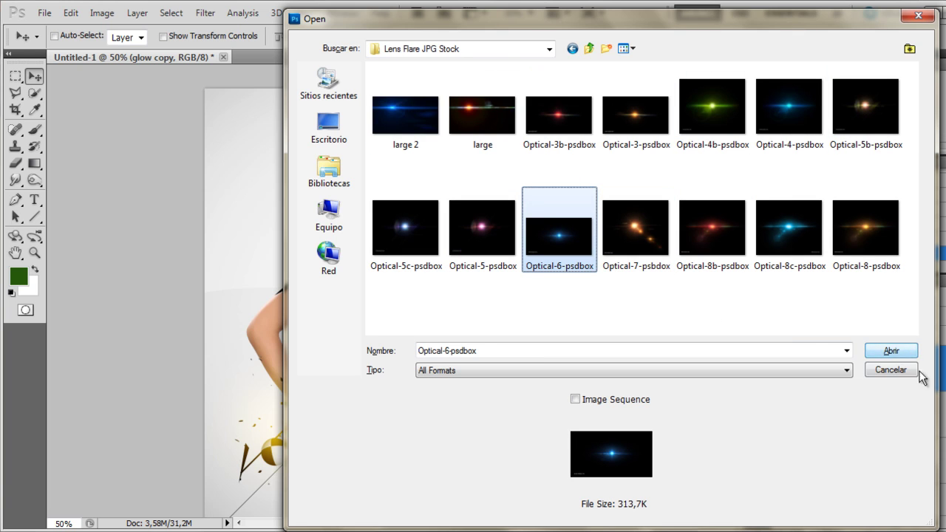
click(900, 352)
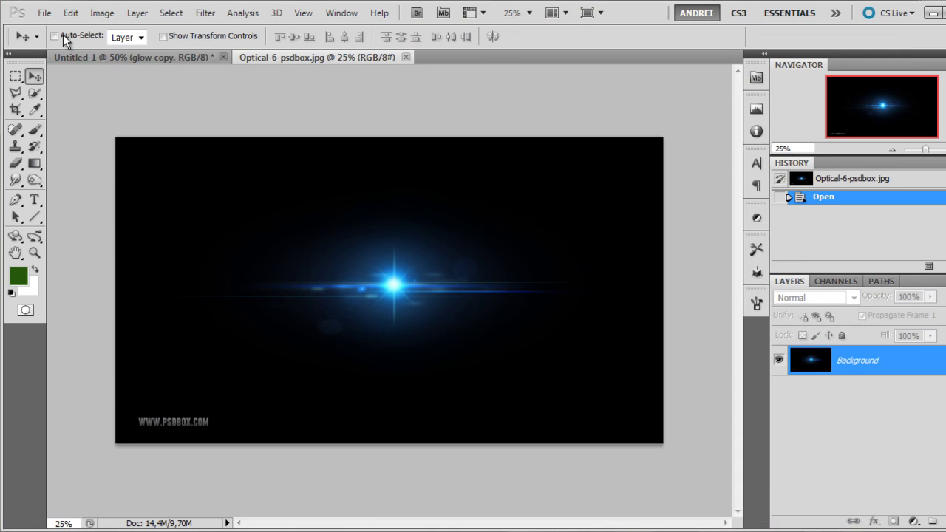
click(16, 76)
drag(146, 171, 655, 403)
key(ctrl+d)
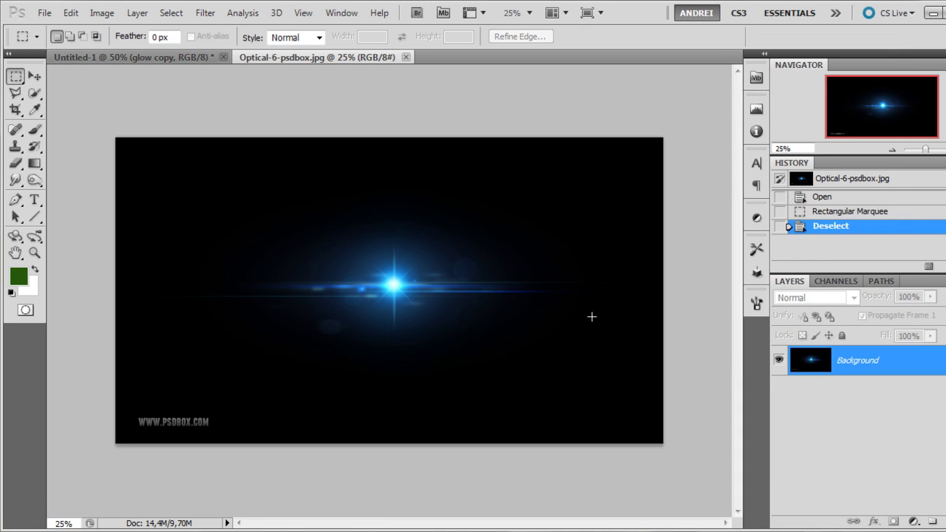
Step: Transfer the entire blue flare image into the poster as a new layer and close its source file without saving
key(ctrl+a)
key(ctrl+x)
key(ctrl+w)
click(502, 211)
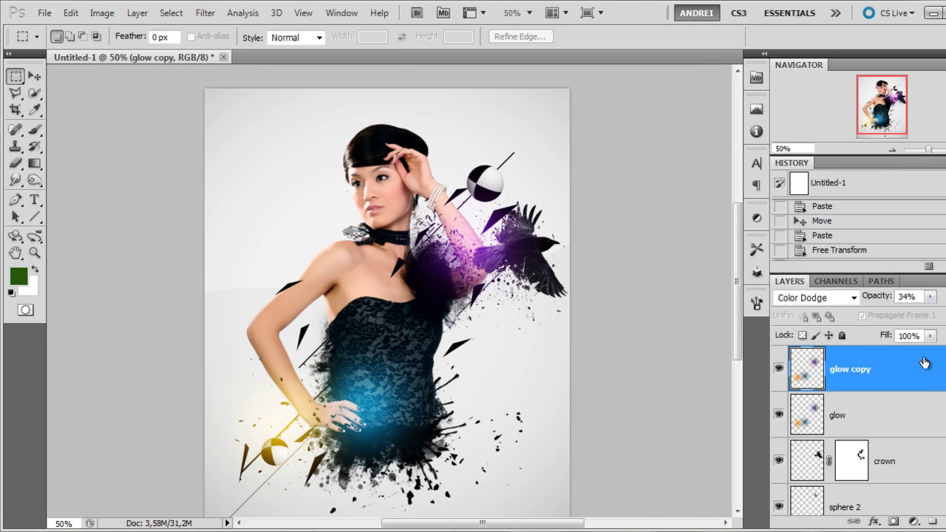
key(ctrl+v)
Step: Scale the pasted blue flare to 31% and rotate it to -45°
key(ctrl+t)
key(ctrl+0)
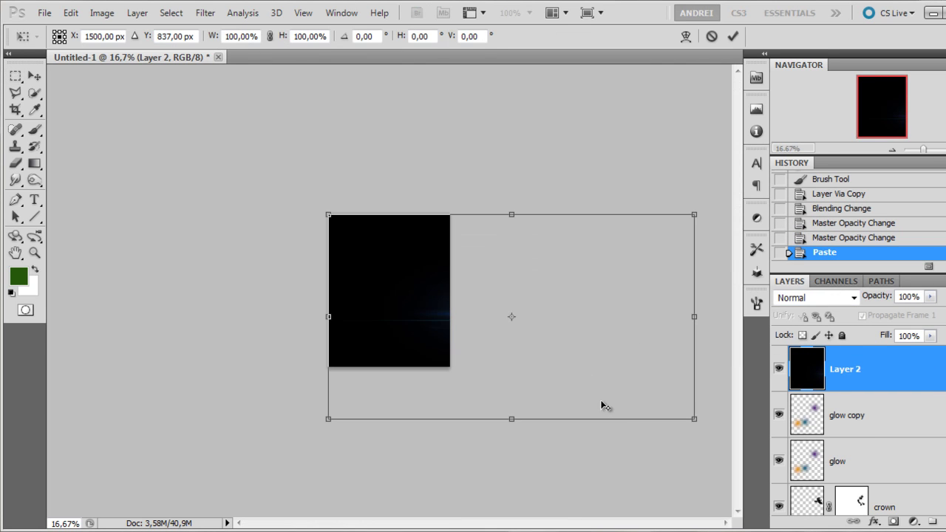
drag(690, 417, 438, 275)
drag(460, 199, 403, 164)
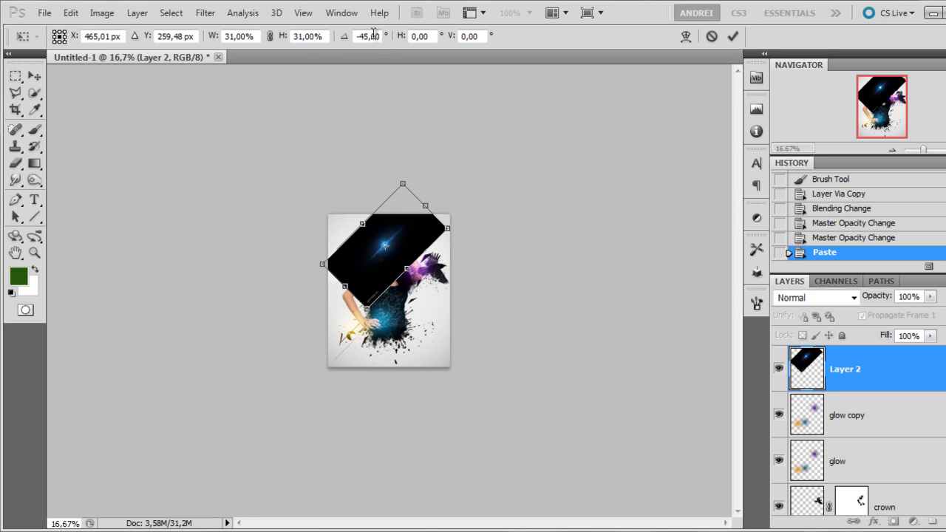
Step: Place the blue flare's center over the model's dress and enlarge it to 37.07%
key(ctrl+plus)
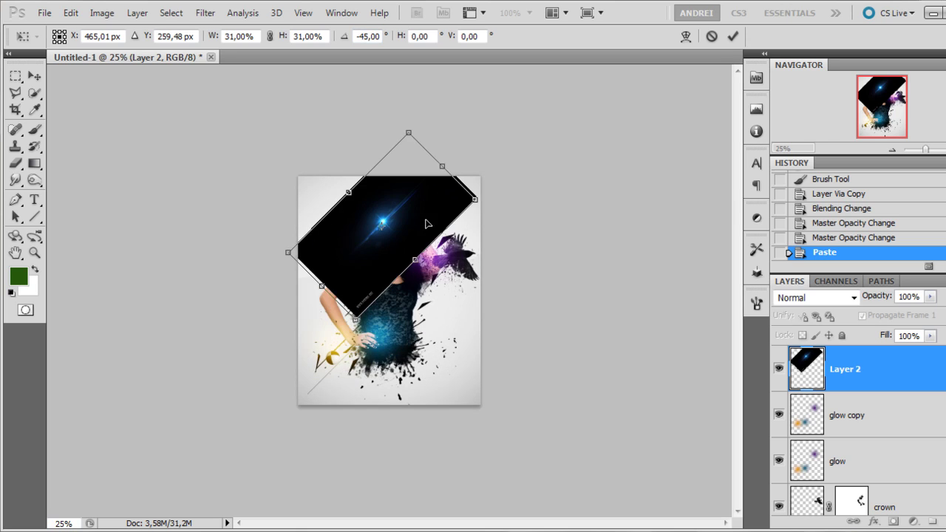
drag(426, 220, 433, 302)
key(ctrl+plus)
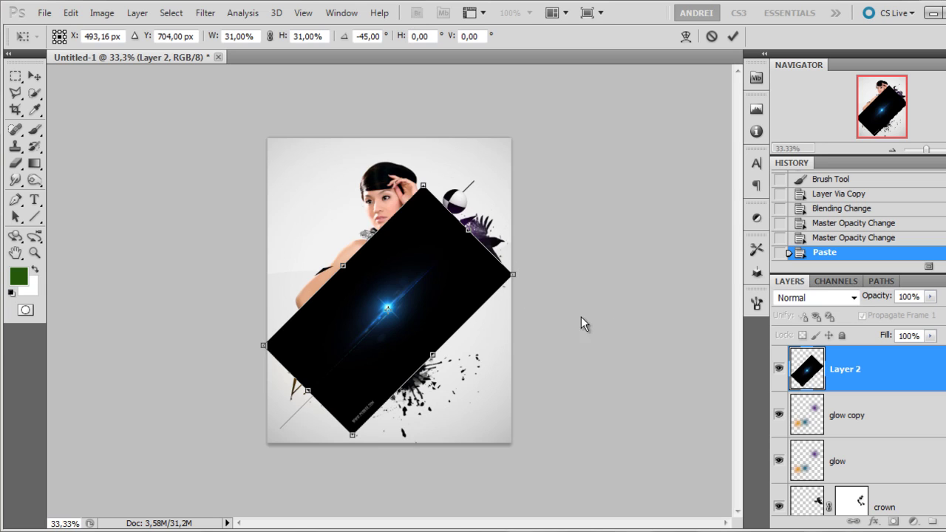
drag(422, 188, 409, 93)
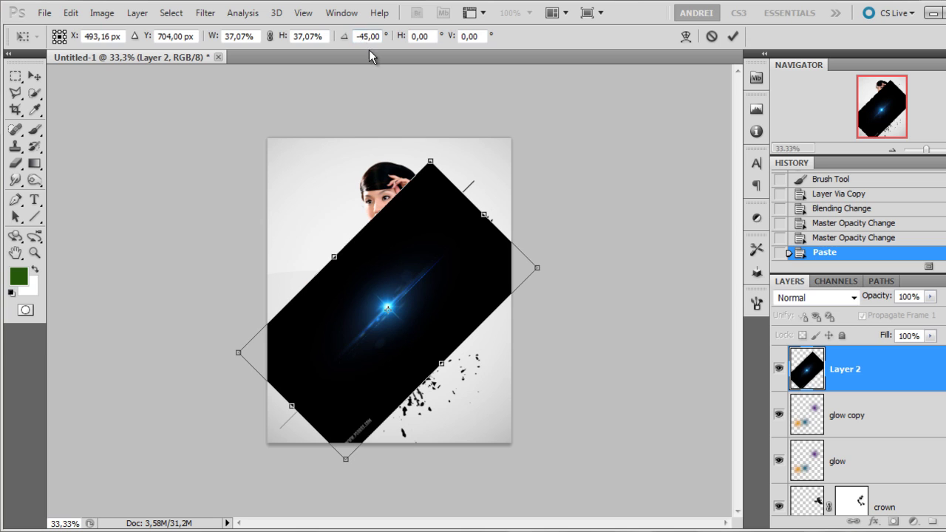
key(Return)
Step: Try the Screen blending mode on the blue flare layer over the dress
key(ctrl+plus)
key(ctrl+plus)
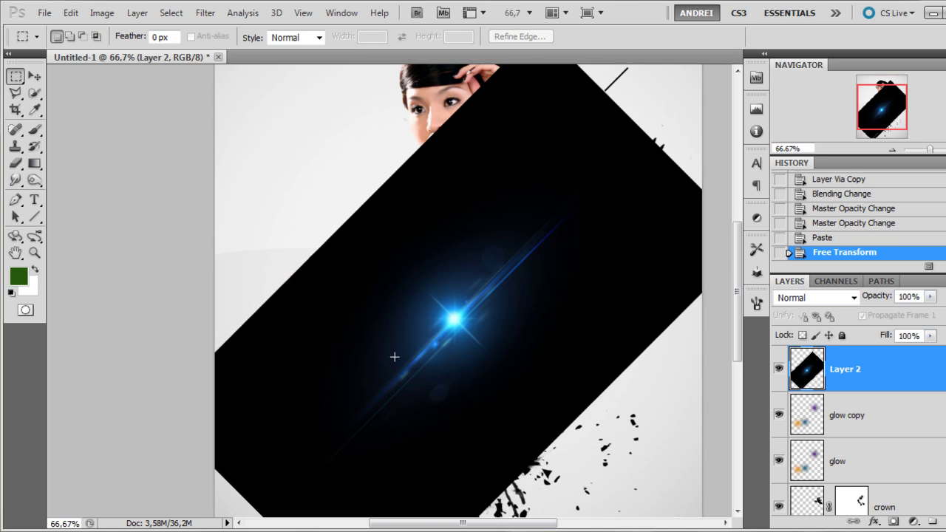
key(ctrl+minus)
click(817, 297)
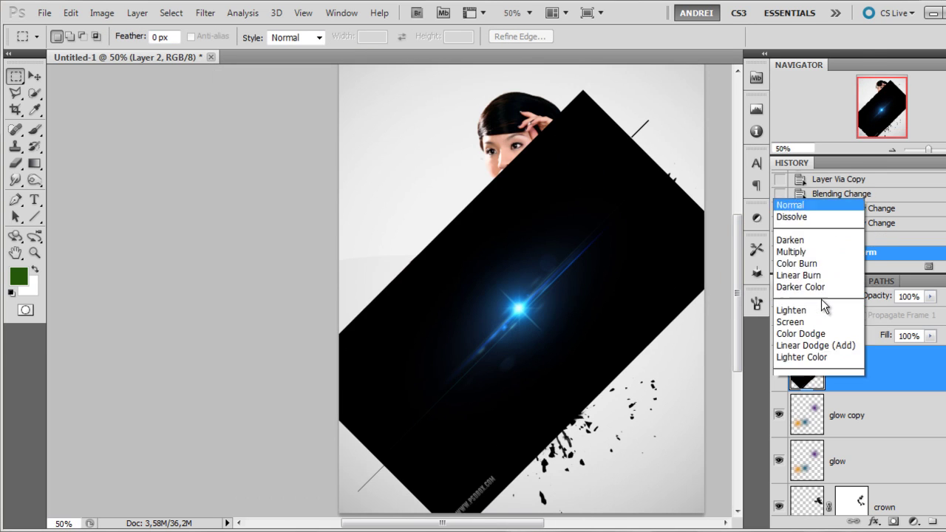
click(813, 146)
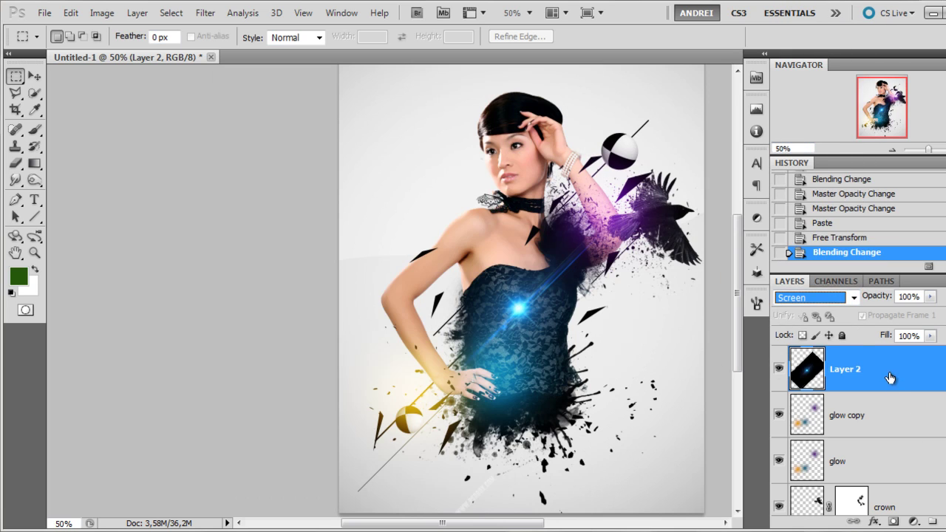
Step: Return the blue flare layer to Normal blending, shift it upward, and erase the website watermark in its lower corner
key(shift+alt+n)
key(v)
drag(395, 389, 341, 350)
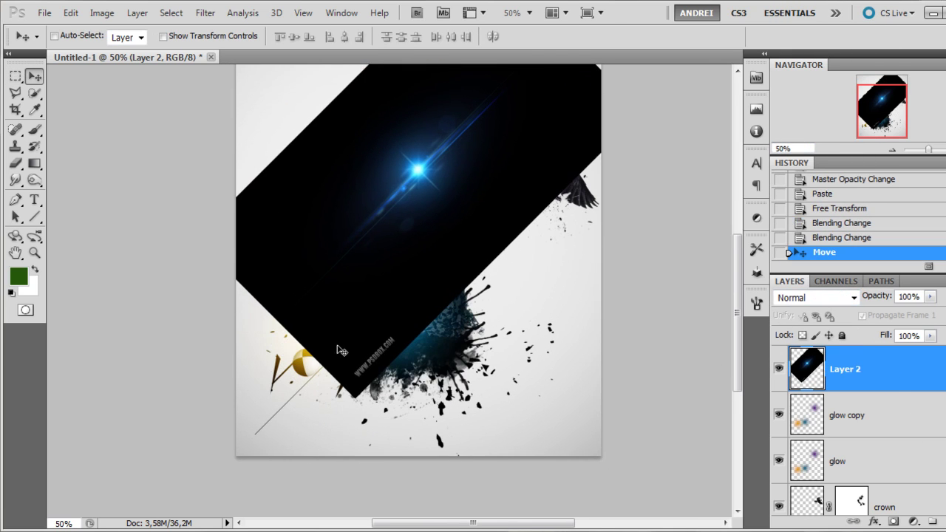
click(35, 130)
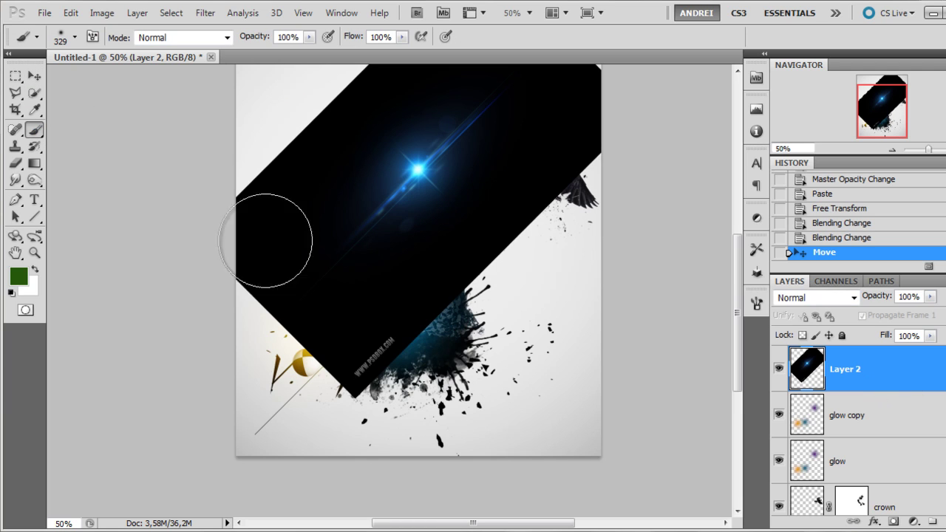
key(e)
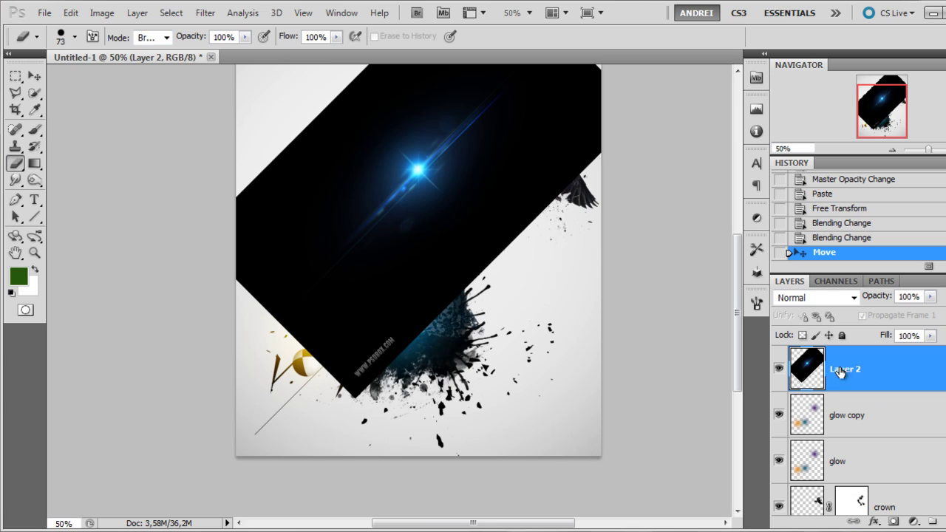
mouse_move(433, 337)
mouse_down()
mouse_move(407, 326)
mouse_move(366, 361)
mouse_move(351, 399)
mouse_move(398, 353)
mouse_move(350, 396)
mouse_move(358, 377)
mouse_move(320, 405)
mouse_up()
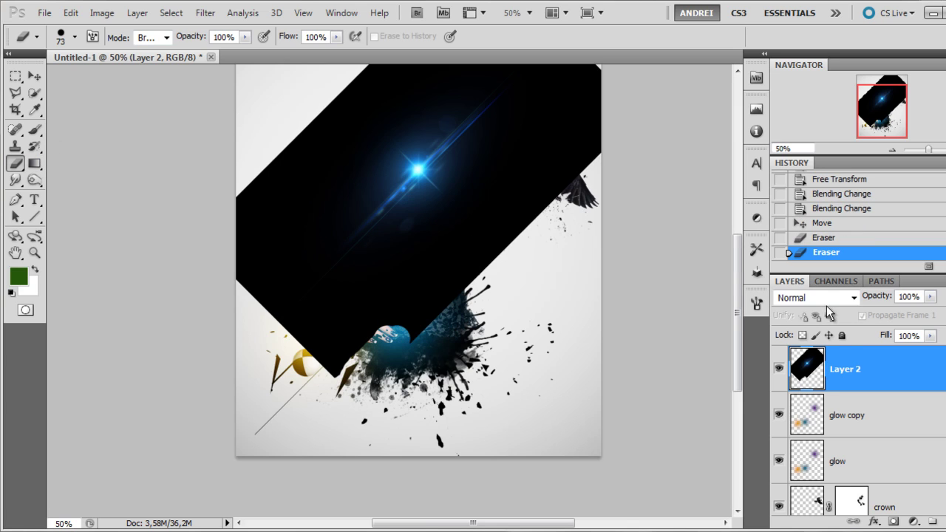
Step: Set the blue flare layer to Screen and place its bright center over the model's hand on her hip
key(v)
click(805, 296)
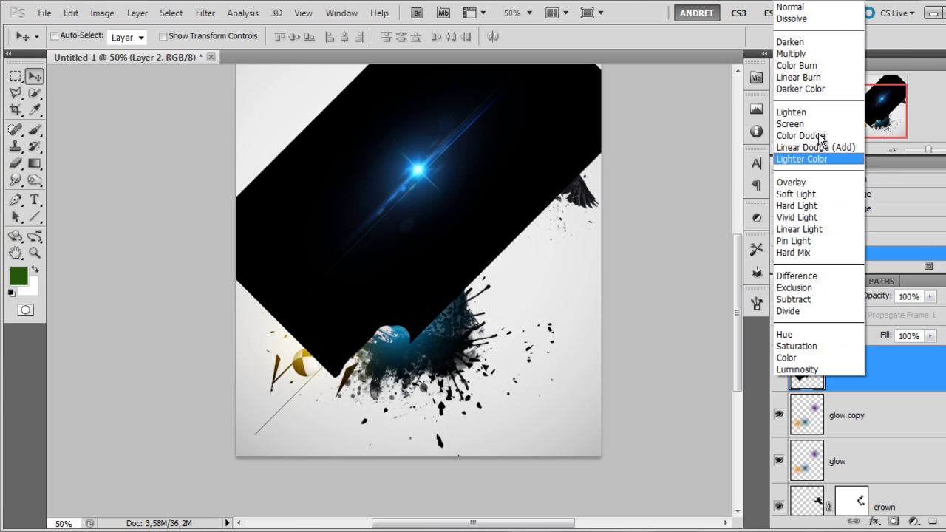
click(805, 126)
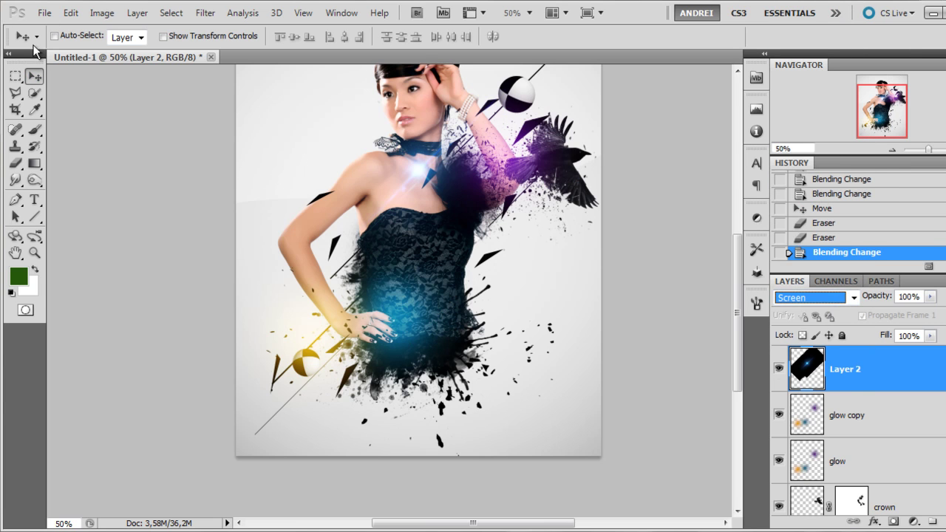
click(35, 92)
click(35, 78)
mouse_move(471, 184)
mouse_down()
mouse_move(440, 278)
mouse_move(427, 374)
mouse_up()
drag(492, 200, 460, 267)
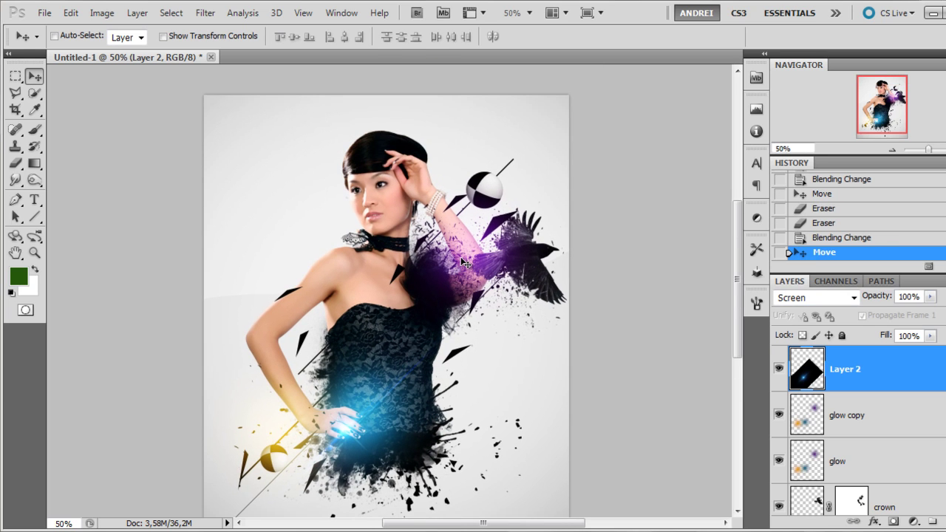
Step: Open the orange flare image Optical-3-psdbox from the Lens Flare JPG Stock folder
key(ctrl+o)
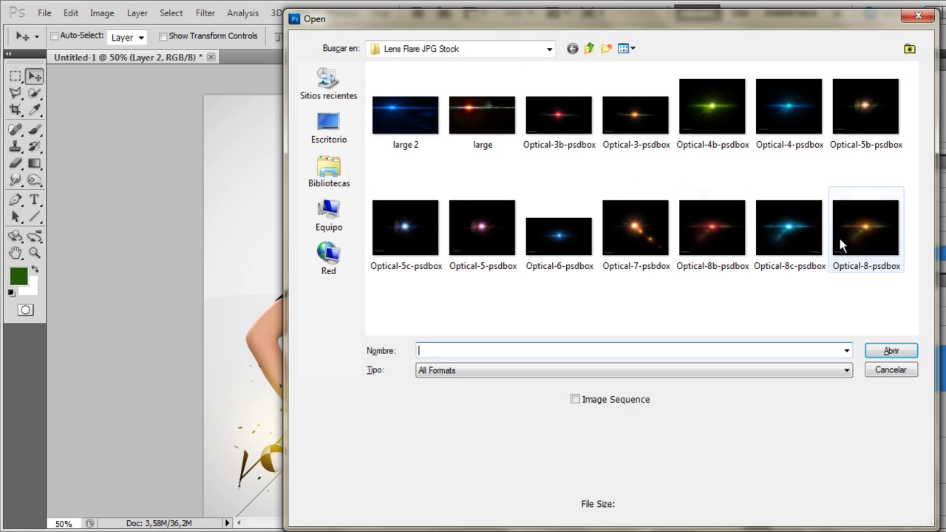
click(882, 259)
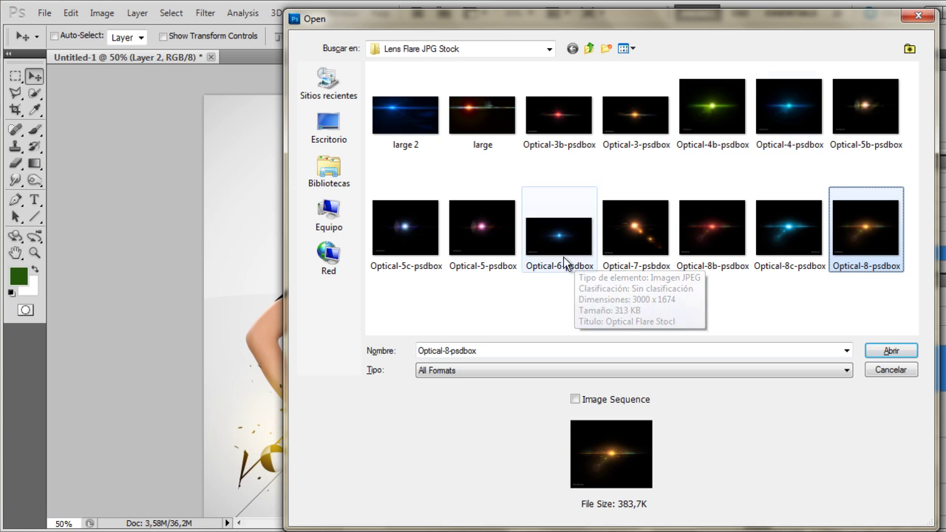
click(650, 141)
click(891, 350)
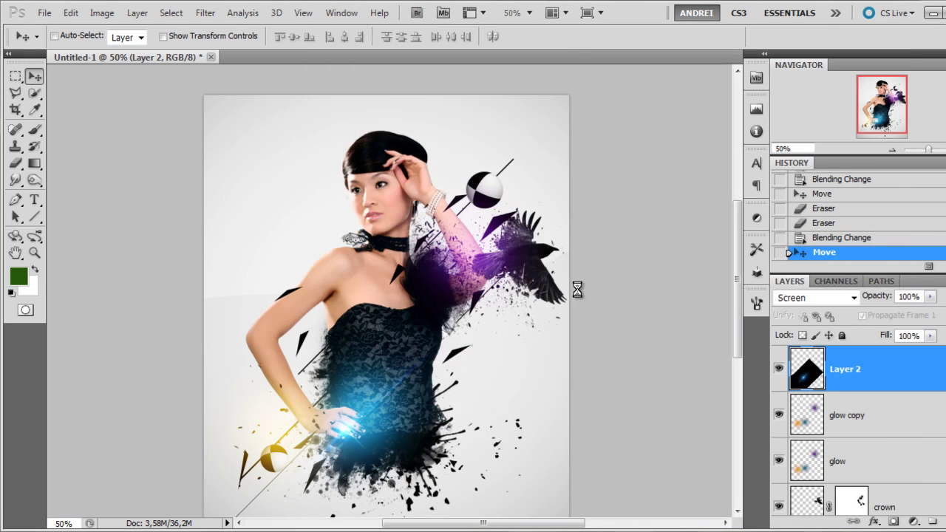
Step: Transfer the entire orange flare image into the poster as a new layer, discarding changes to its source file on closing
key(ctrl+a)
key(ctrl+x)
key(ctrl+w)
click(511, 216)
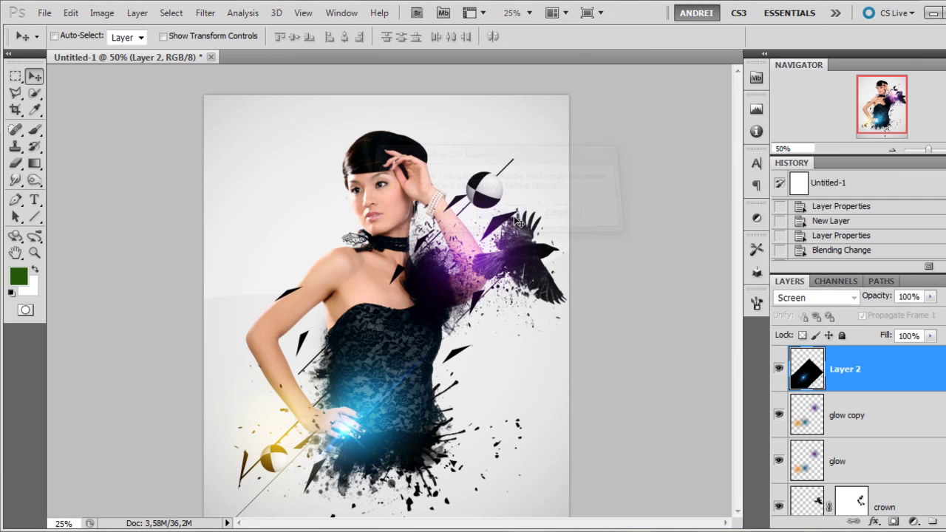
key(ctrl+v)
Step: Set the orange flare layer to Screen, scale it to about 45%, rotate it 135°, and center its glow between the model's shoulder and raised arm
click(815, 295)
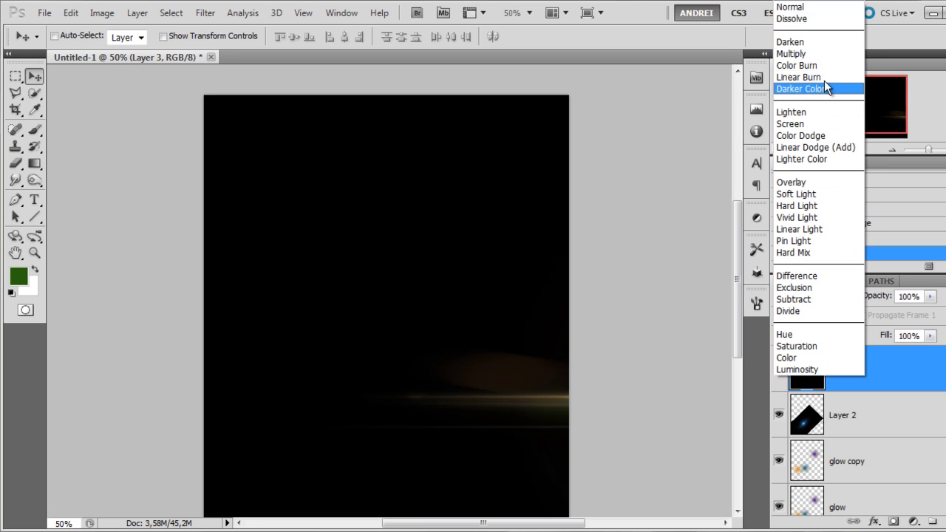
click(793, 124)
key(ctrl+minus)
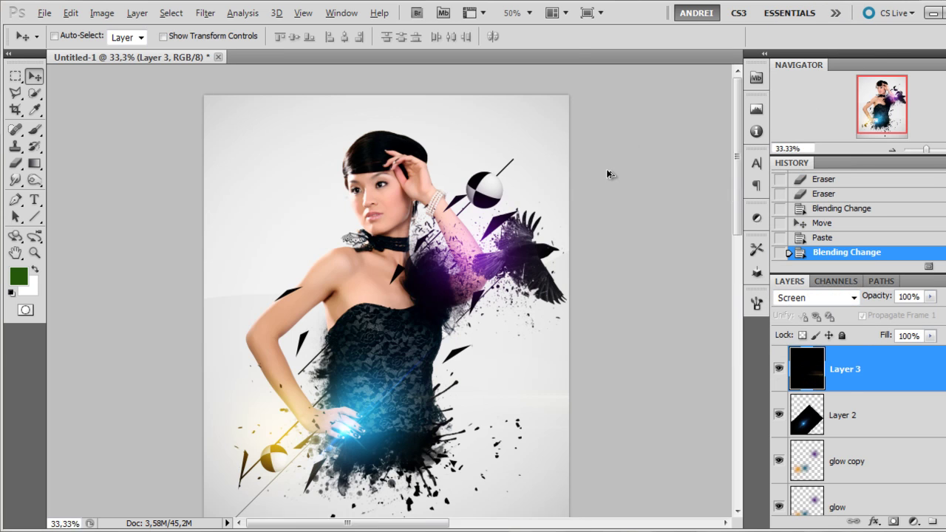
key(ctrl+minus)
key(ctrl+t)
key(ctrl+minus)
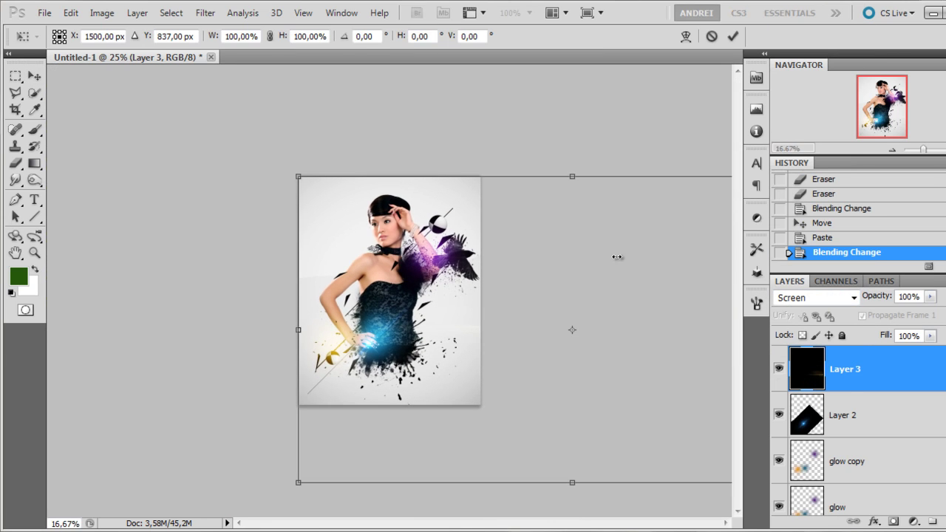
key(ctrl+minus)
drag(618, 384, 479, 300)
key(ctrl+plus)
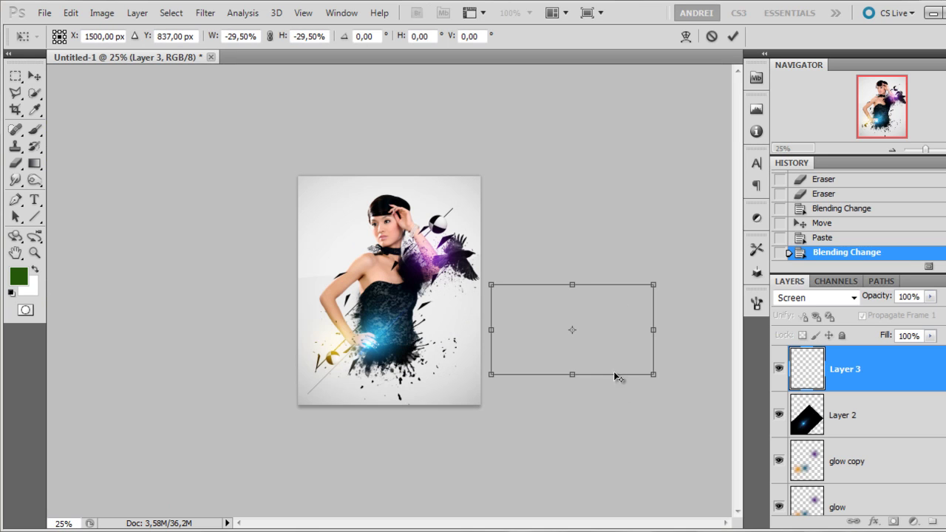
drag(654, 374, 696, 397)
drag(714, 246, 609, 172)
drag(647, 253, 486, 203)
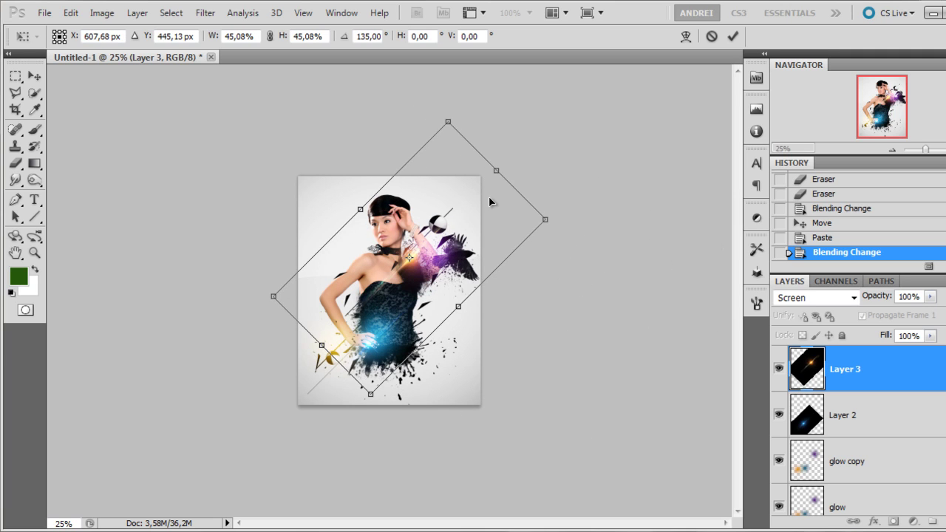
key(Return)
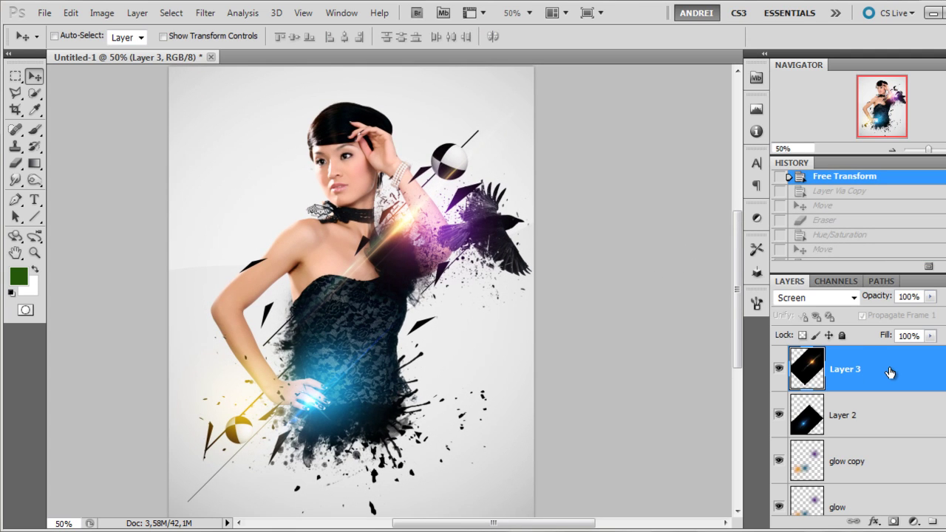
Step: Duplicate the orange flare, move the copy down to the dress's right edge, and erase its website watermark
key(ctrl+j)
drag(452, 236, 444, 342)
key(e)
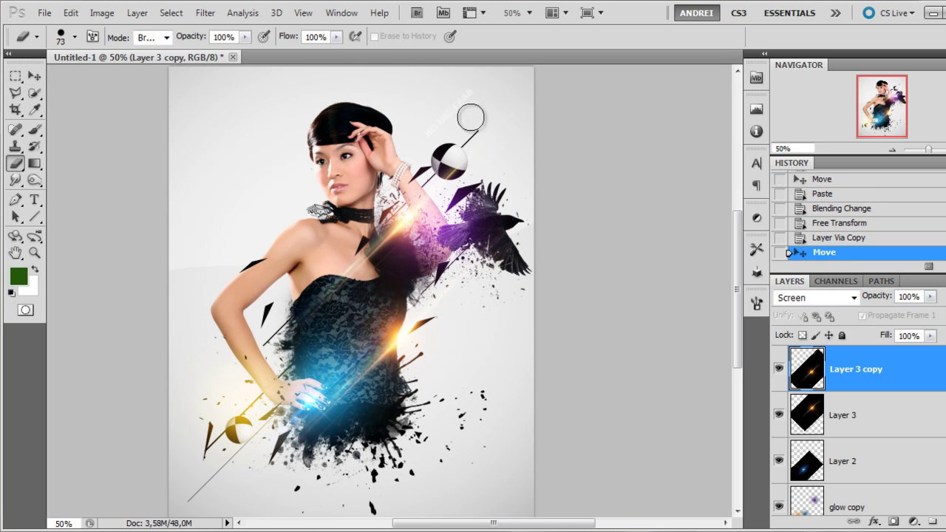
Step: Recolor the duplicated flare pink using Hue/Saturation with Hue -50 and Saturation -14
key(ctrl+u)
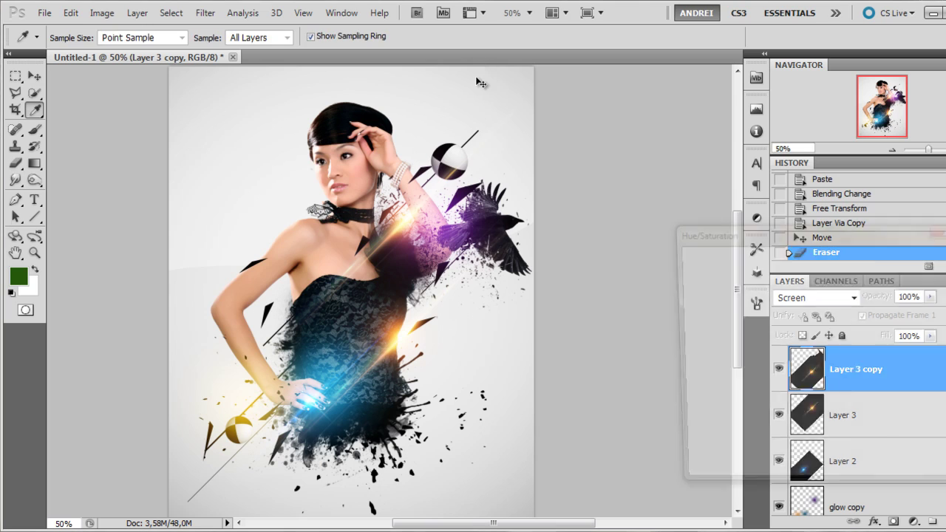
drag(791, 331, 755, 320)
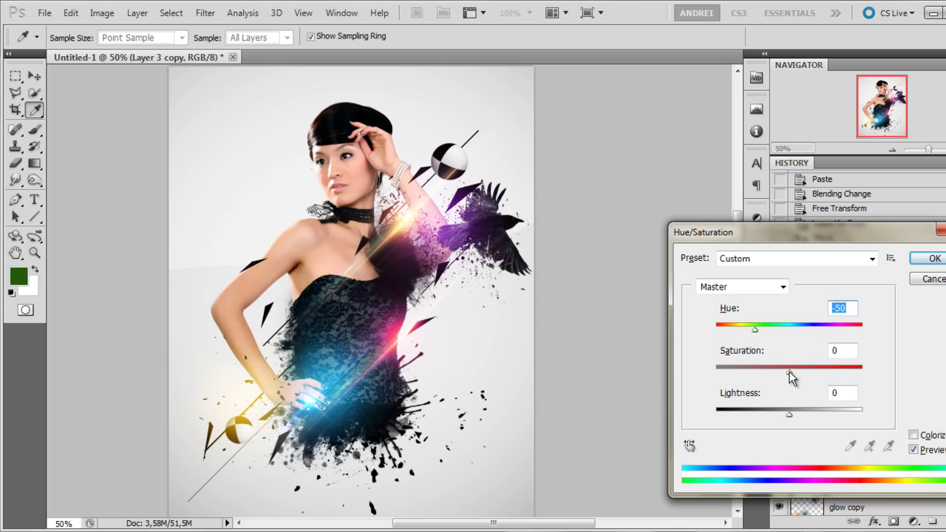
drag(788, 372, 530, 369)
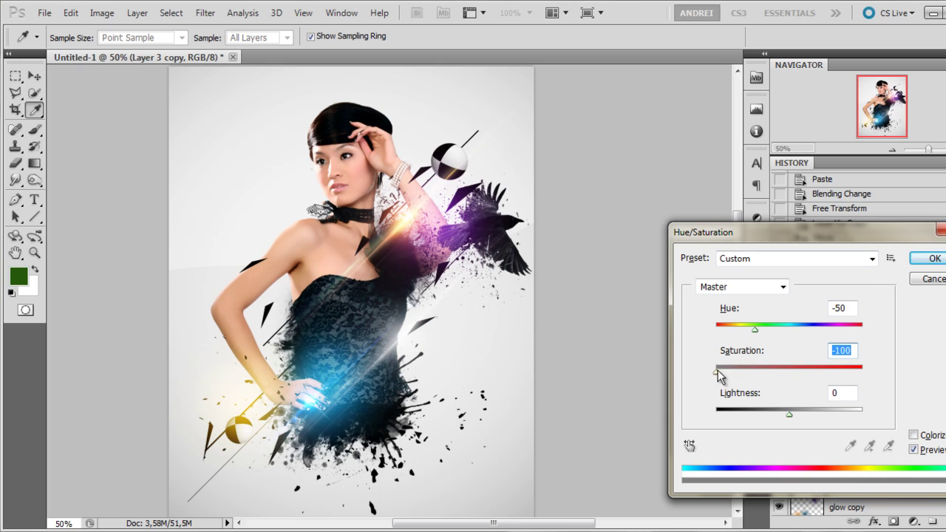
drag(718, 370, 779, 369)
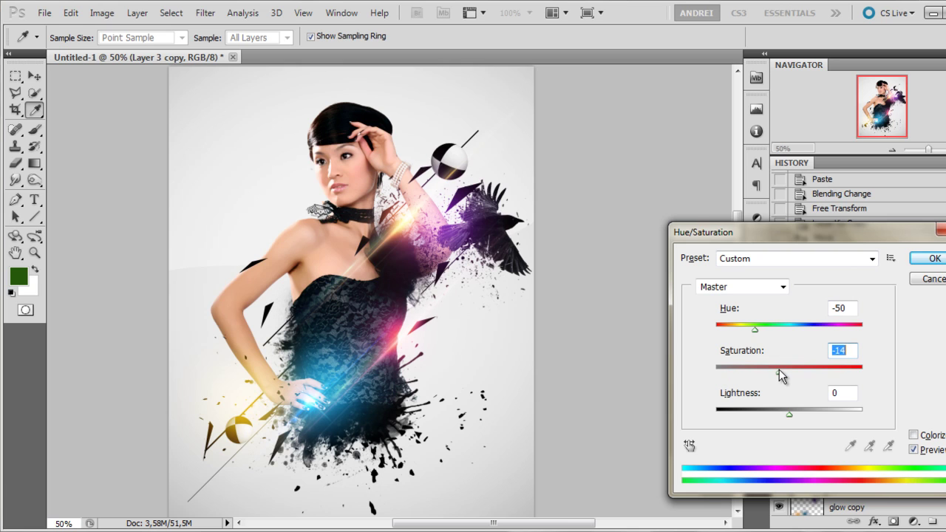
click(933, 260)
click(33, 77)
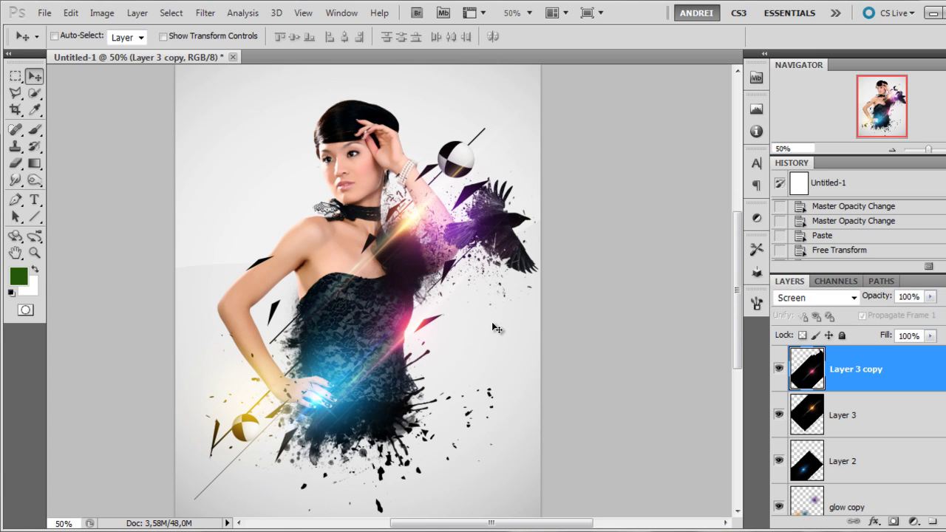
Step: Open the precut raven feather image
key(ctrl+o)
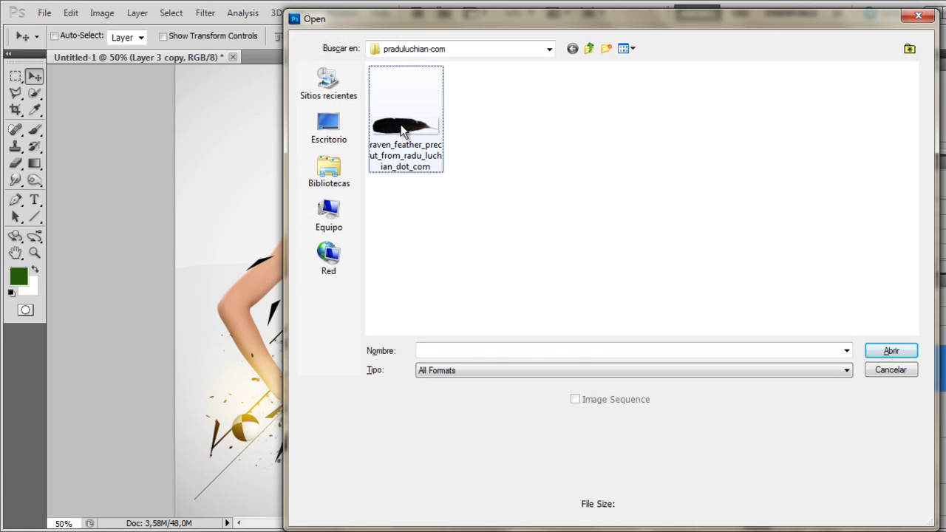
click(403, 130)
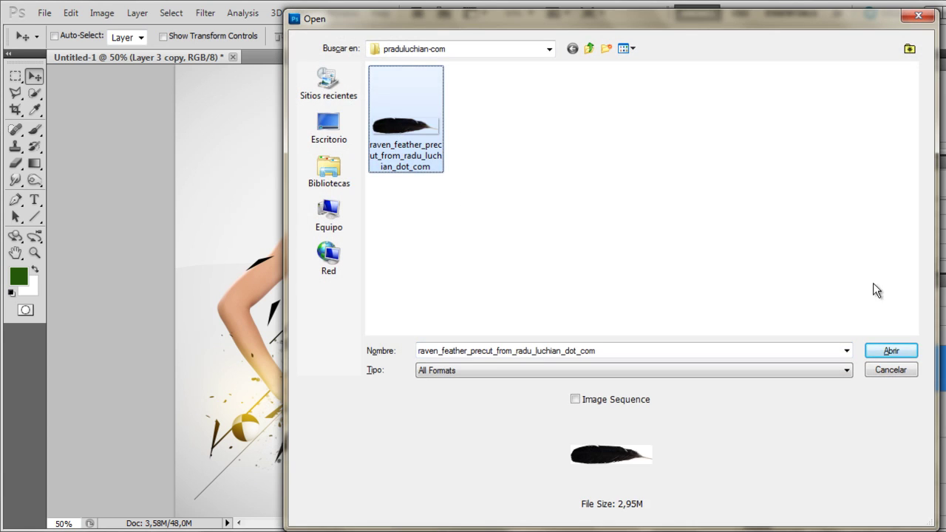
click(891, 351)
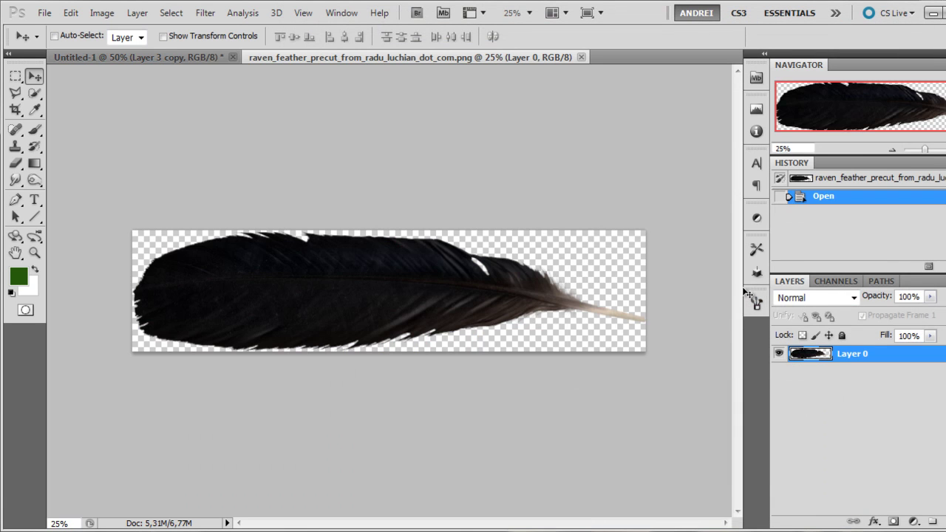
Step: Transfer the entire raven feather into the poster as a new layer, discarding changes to its source file on closing
key(ctrl+a)
key(ctrl+x)
key(ctrl+w)
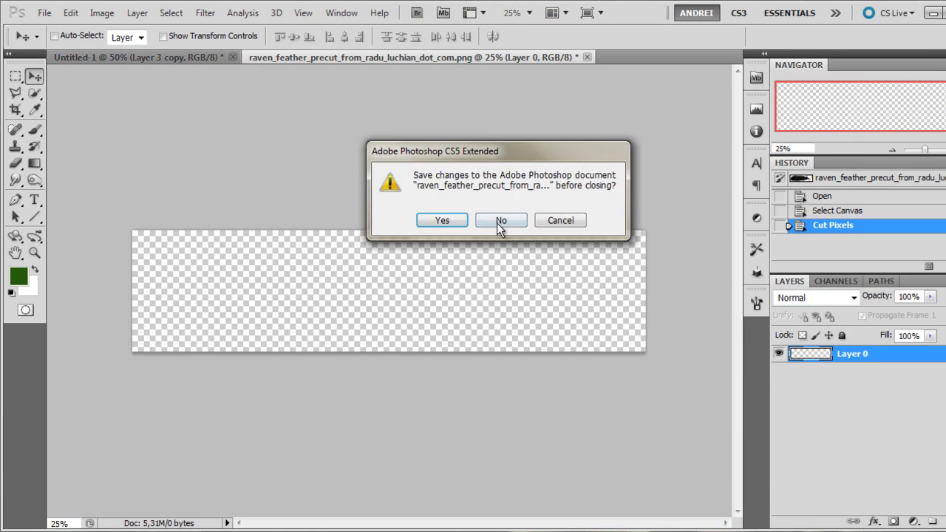
click(498, 221)
key(ctrl+v)
Step: Scale the pasted feather to about 17% and place it at the poster's left edge, level with the model's hip
key(ctrl+t)
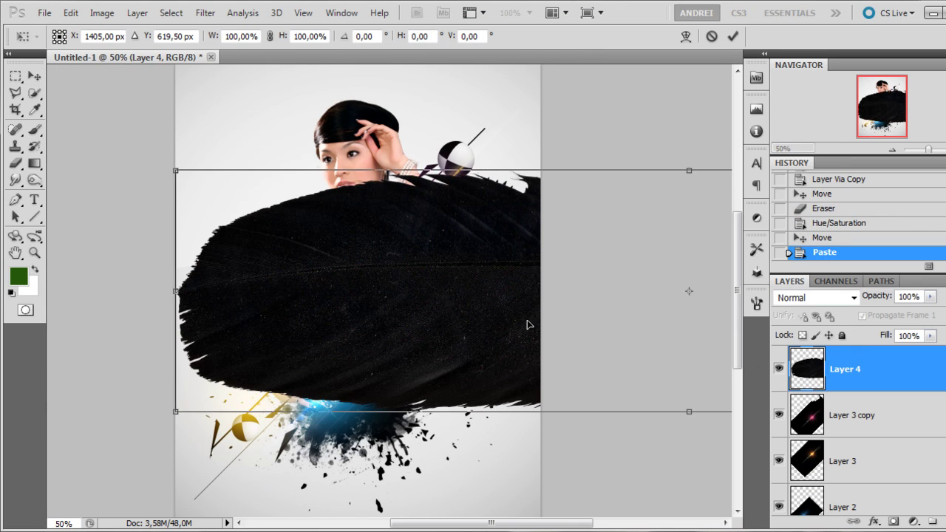
key(ctrl+minus)
key(ctrl+minus)
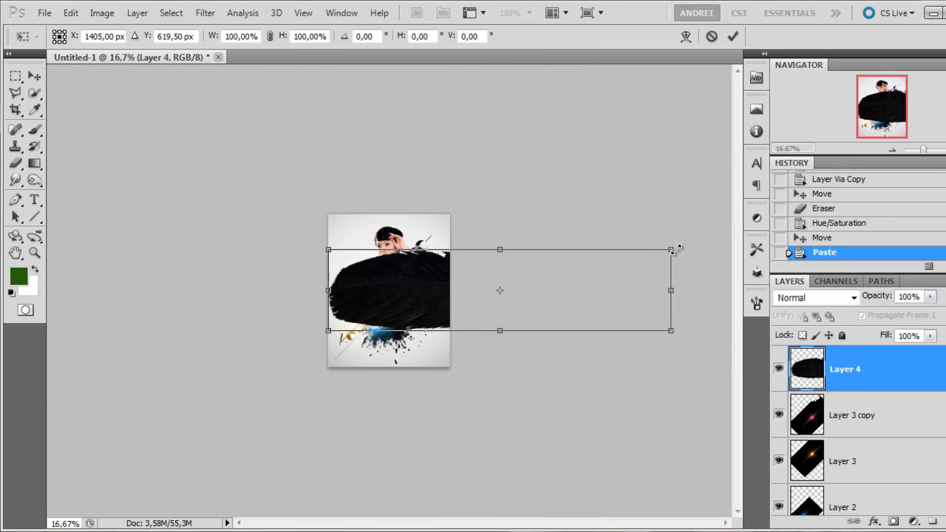
drag(674, 249, 374, 316)
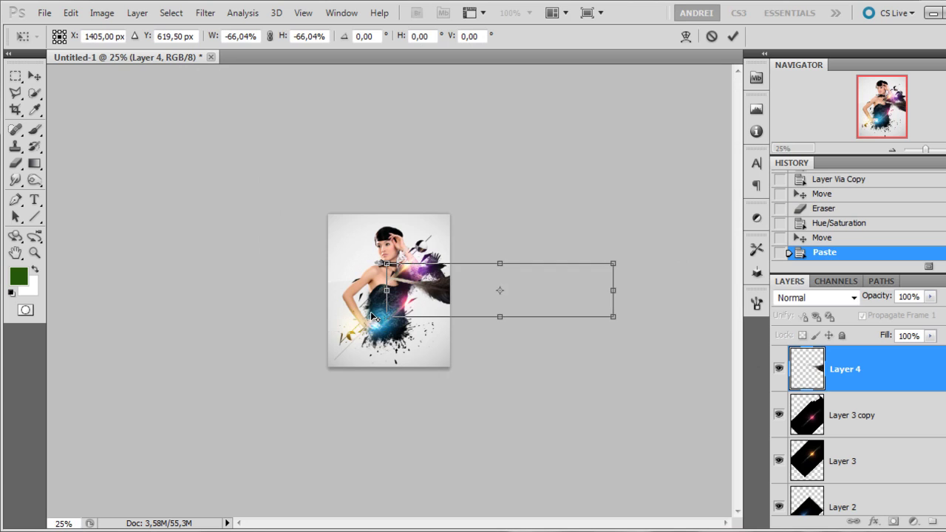
key(ctrl+plus)
key(ctrl+z)
key(ctrl+minus)
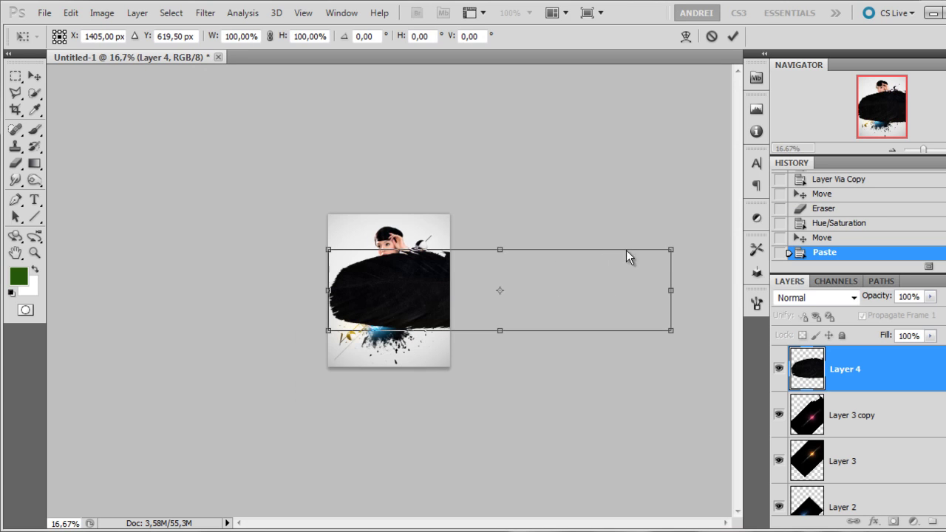
drag(670, 249, 397, 325)
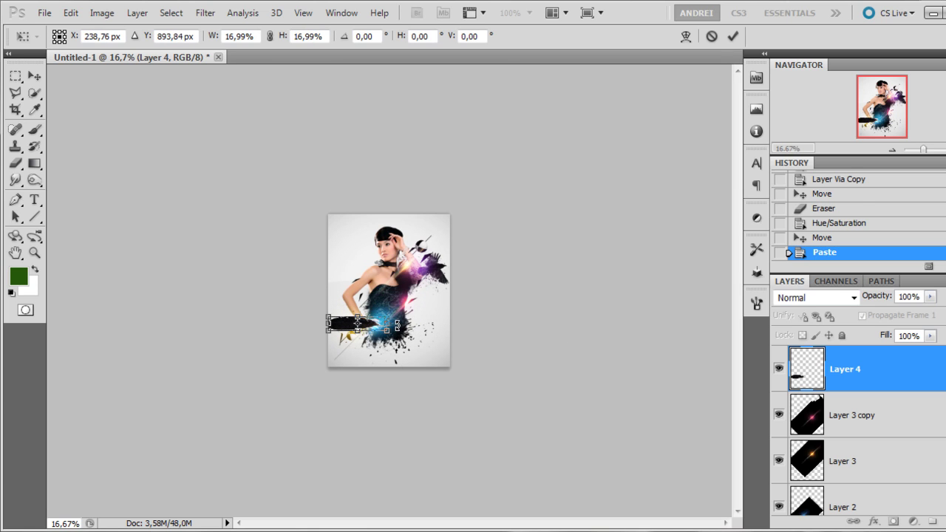
key(Return)
key(ctrl+plus)
key(ctrl+plus)
key(ctrl+plus)
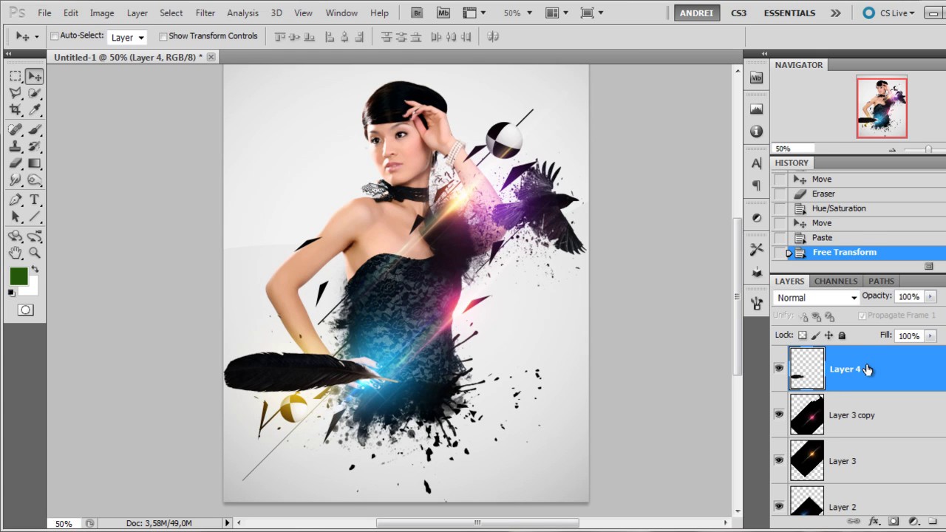
Step: Duplicate the feather layer and hide the original feather
key(ctrl+j)
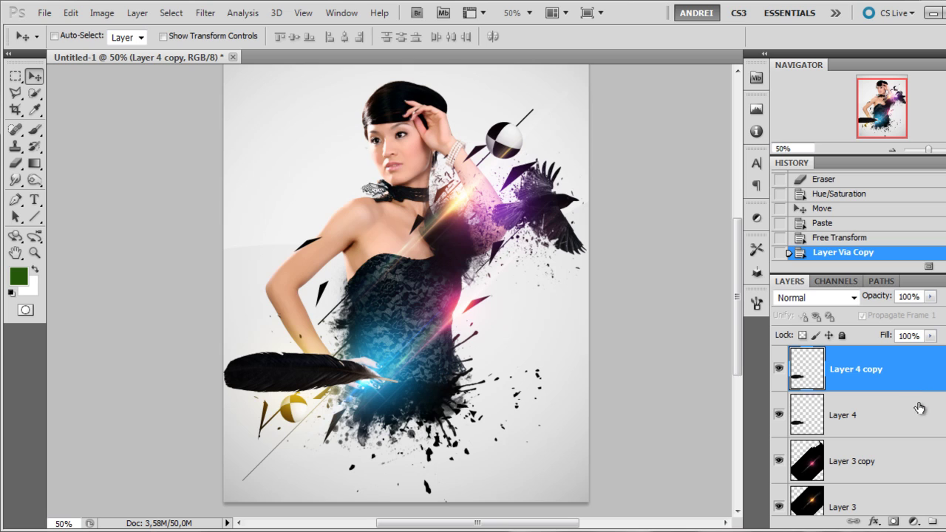
click(919, 408)
click(778, 420)
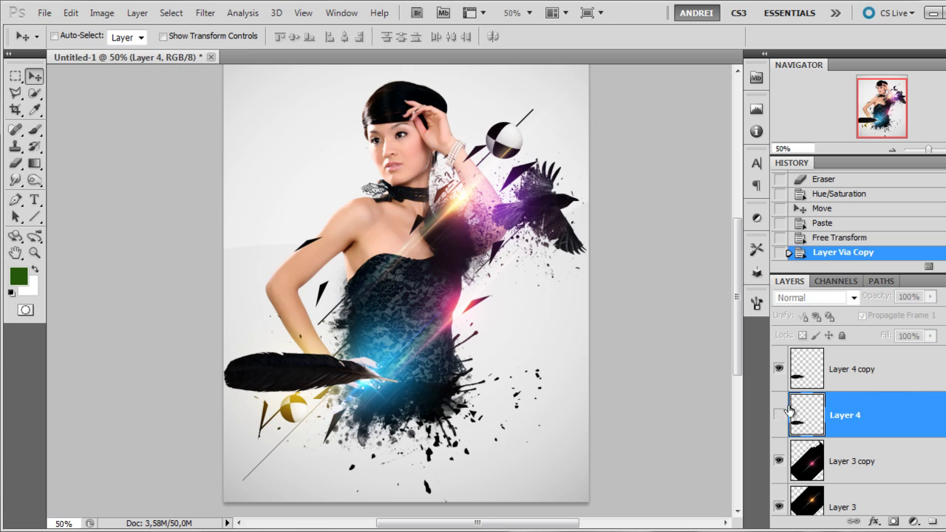
Step: Scale the feather copy to about 68%, rotate it to about -58°, and place it beside the right side of the dress
click(876, 378)
key(ctrl+t)
drag(402, 346, 279, 83)
key(Return)
key(ctrl+t)
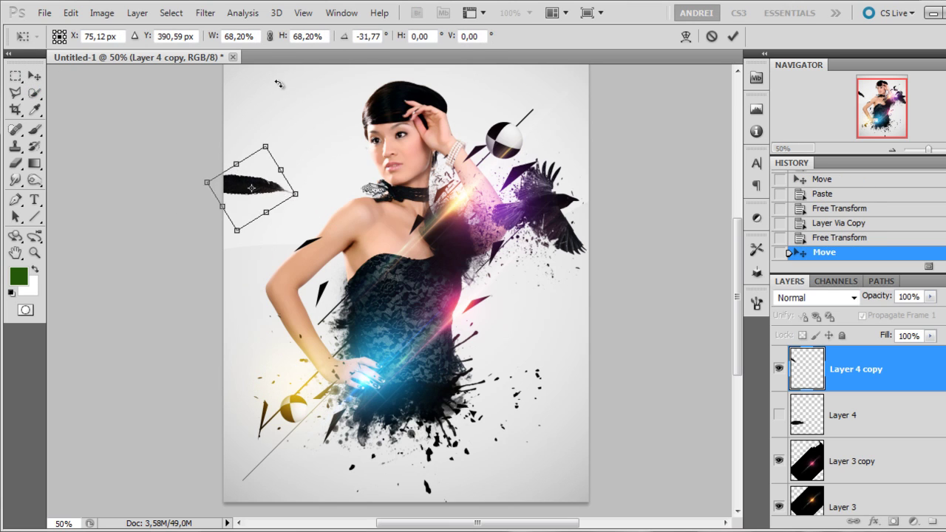
drag(271, 178, 540, 308)
drag(592, 294, 589, 252)
drag(546, 309, 550, 328)
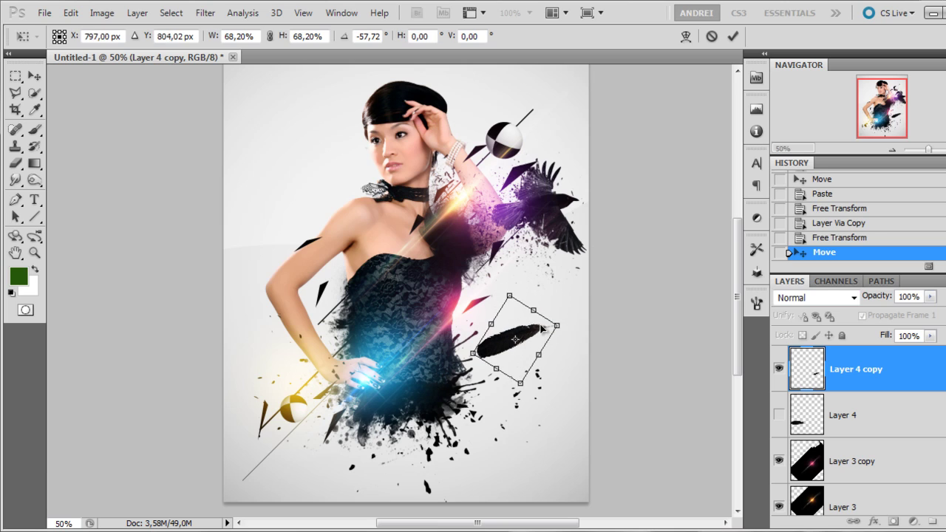
key(Return)
Step: Duplicate the feather, then shrink and rotate the new copy and place it beside the model's shoulder on the poster's left side
key(ctrl+j)
key(ctrl+t)
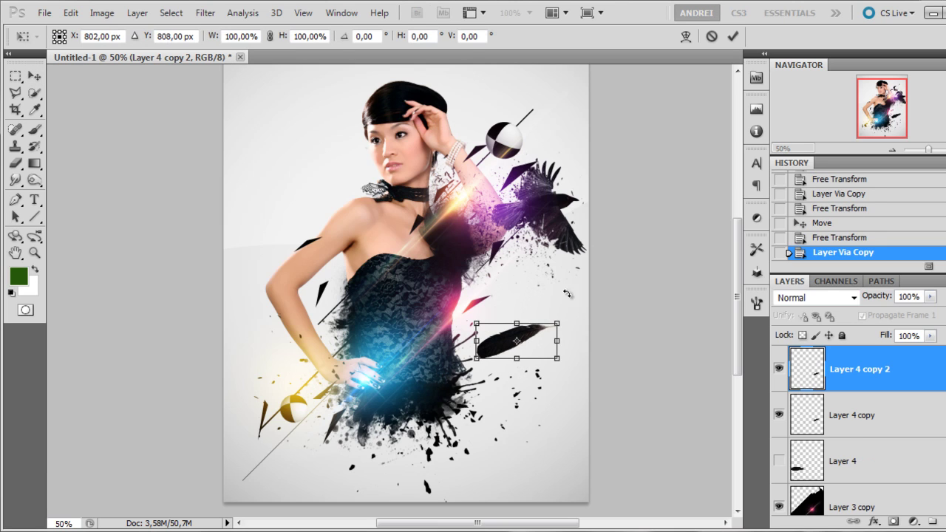
drag(567, 294, 461, 303)
drag(518, 329, 282, 216)
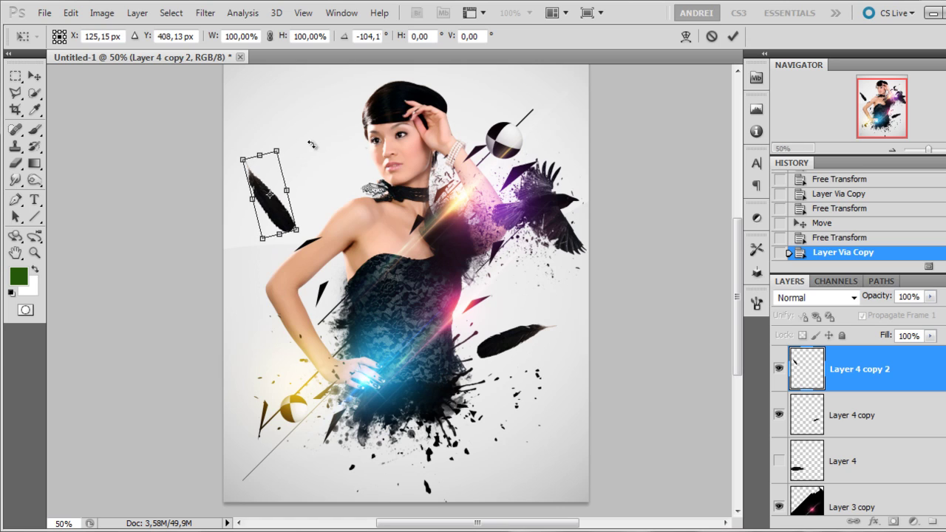
drag(312, 144, 326, 214)
key(Return)
key(ctrl+t)
key(Return)
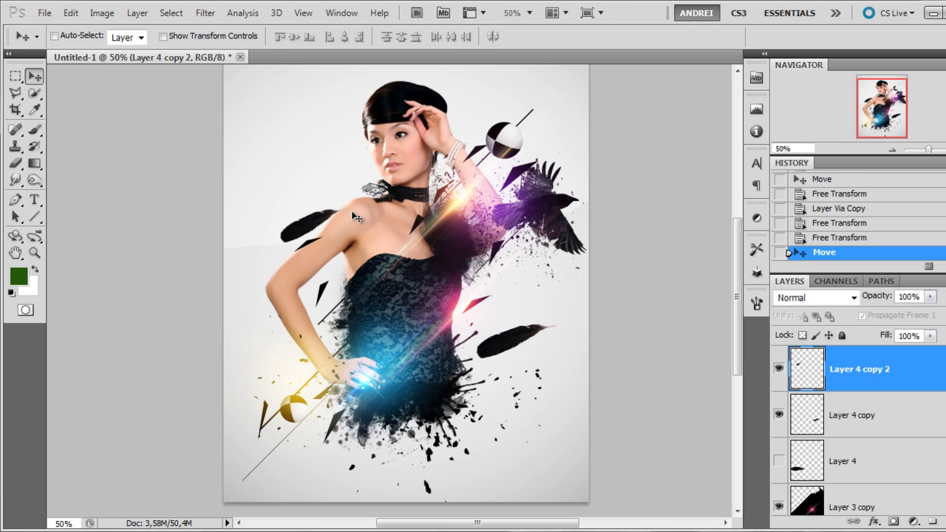
Step: Flip the feather beside the model's shoulder horizontally
key(ctrl+t)
right_click(349, 220)
click(422, 422)
key(Return)
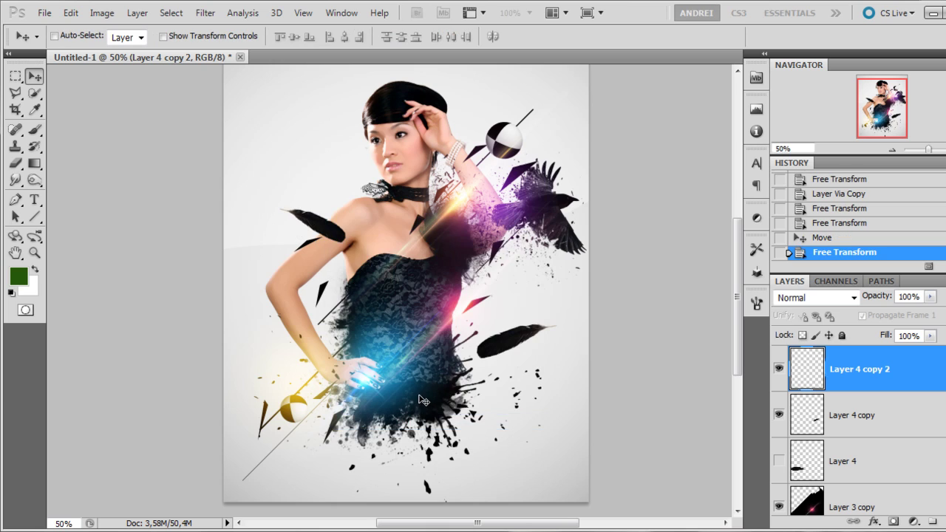
Step: Duplicate the shoulder feather, shrink the copy, rotate it upright, and place it just below the crow
key(ctrl+j)
key(ctrl+t)
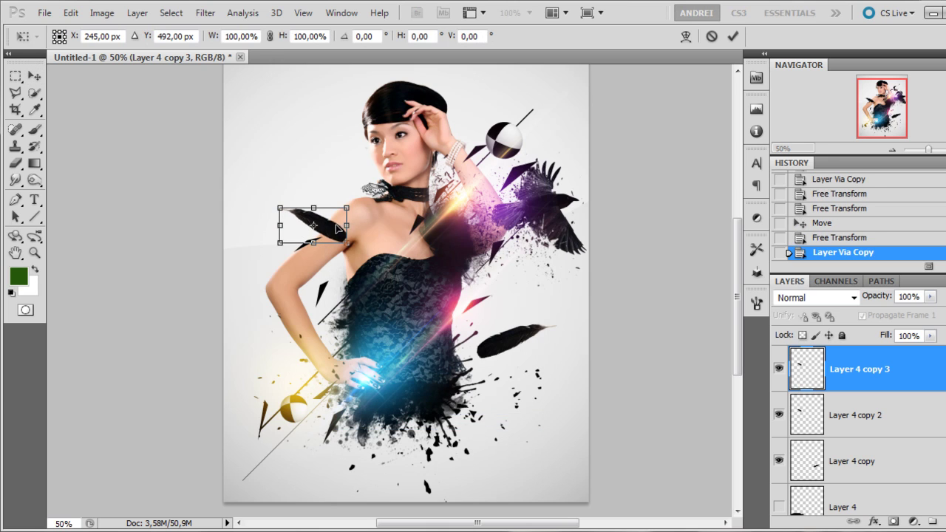
drag(333, 212, 534, 260)
key(Return)
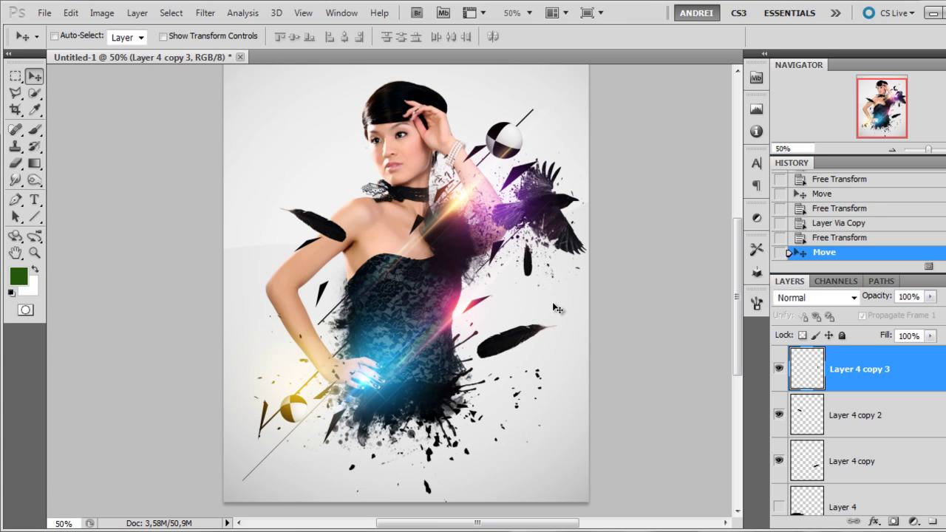
Step: Move the large feather beside the dress further down and right, and the shoulder feather up toward the poster's left edge
ctrl+click(521, 344)
drag(521, 344, 545, 397)
ctrl+click(320, 225)
drag(319, 225, 272, 178)
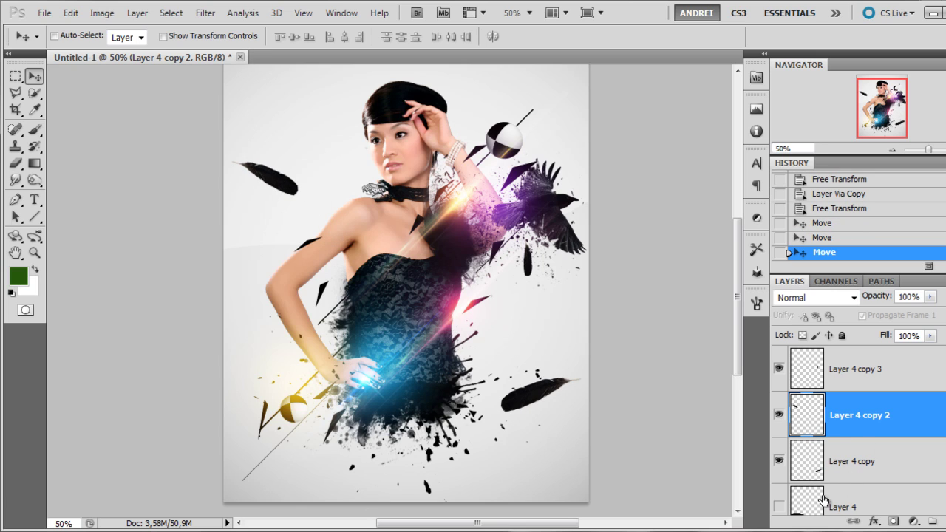
Step: Show the hidden original feather, scale it to about 88%, rotate it about 164°, and place it partly off the poster's left edge
click(778, 507)
click(843, 507)
key(ctrl+t)
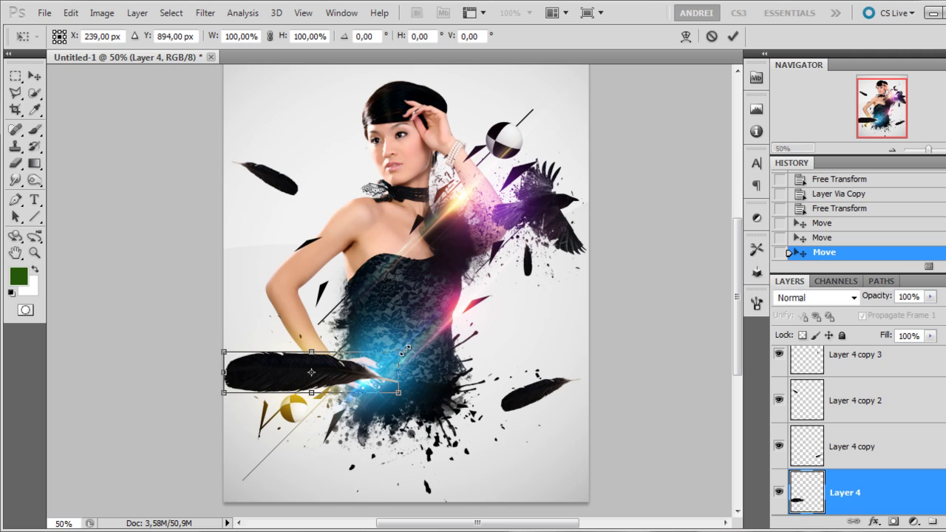
drag(405, 351, 179, 445)
drag(300, 384, 211, 441)
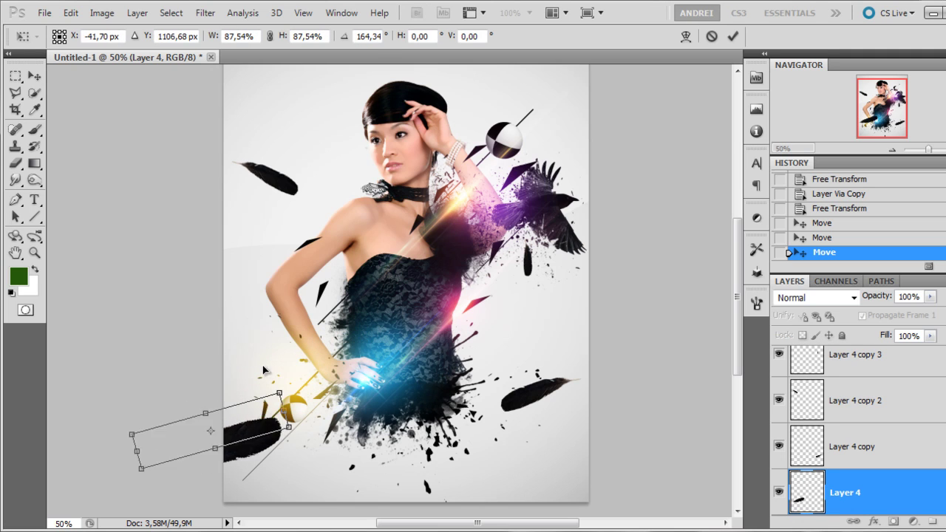
drag(262, 365, 278, 317)
key(Return)
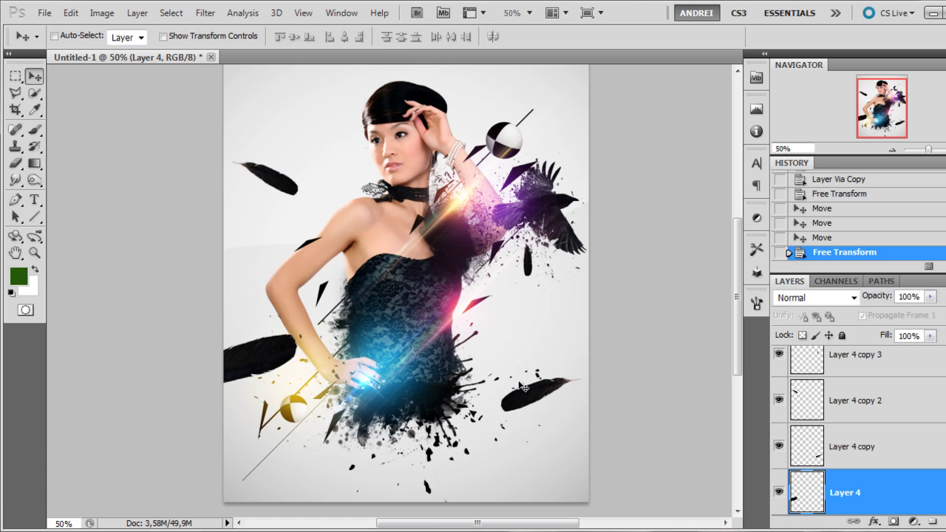
Step: Move the feather beside the dress up toward the model and the large left-edge feather down toward the poster's lower-left corner
ctrl+click(547, 405)
drag(547, 405, 512, 355)
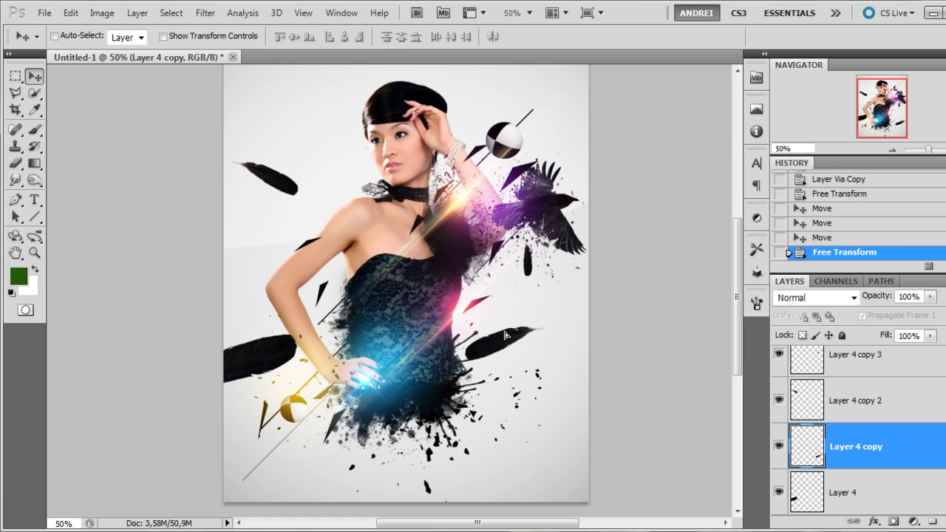
ctrl+click(268, 368)
drag(268, 368, 263, 460)
Step: Duplicate the feather beside the dress, then transform the copy to a smaller, steeper feather and place it over the model's bent arm
ctrl+click(512, 343)
key(ctrl+j)
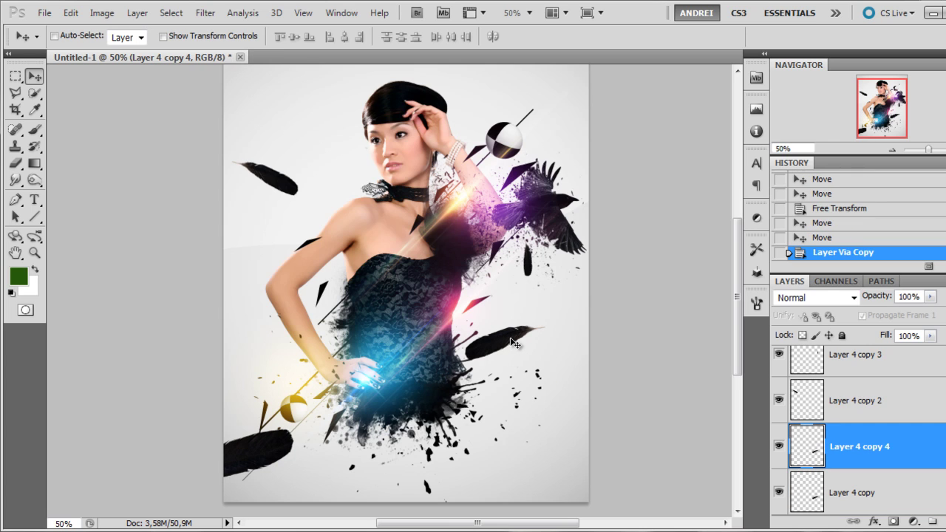
key(ctrl+t)
drag(528, 293, 494, 290)
key(Return)
drag(506, 339, 337, 325)
drag(341, 298, 323, 322)
key(Return)
Step: Shift the feather beside the dress slightly right and up, and lower the large feather in the poster's lower-left corner
drag(502, 347, 531, 332)
drag(264, 447, 285, 463)
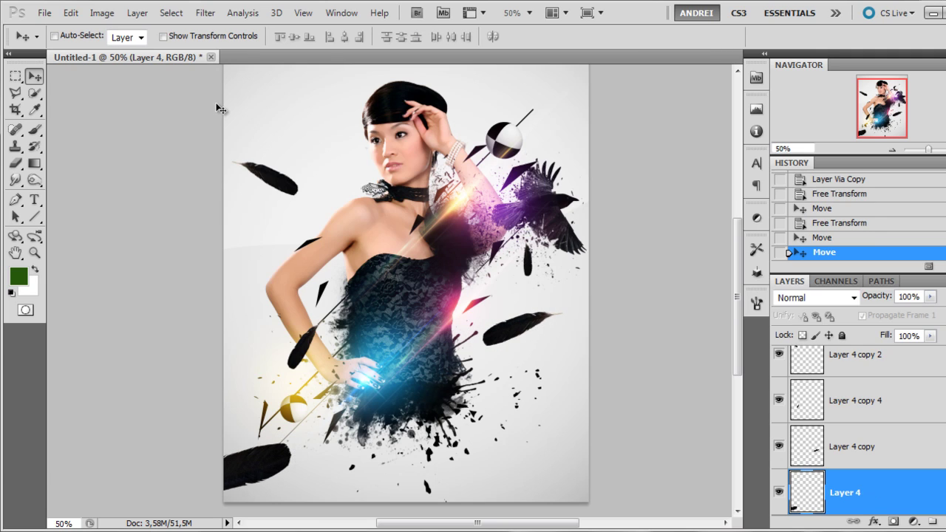
Step: Apply a Gaussian Blur with a 7.4-pixel radius to the large feather in the poster's lower-left corner
click(205, 13)
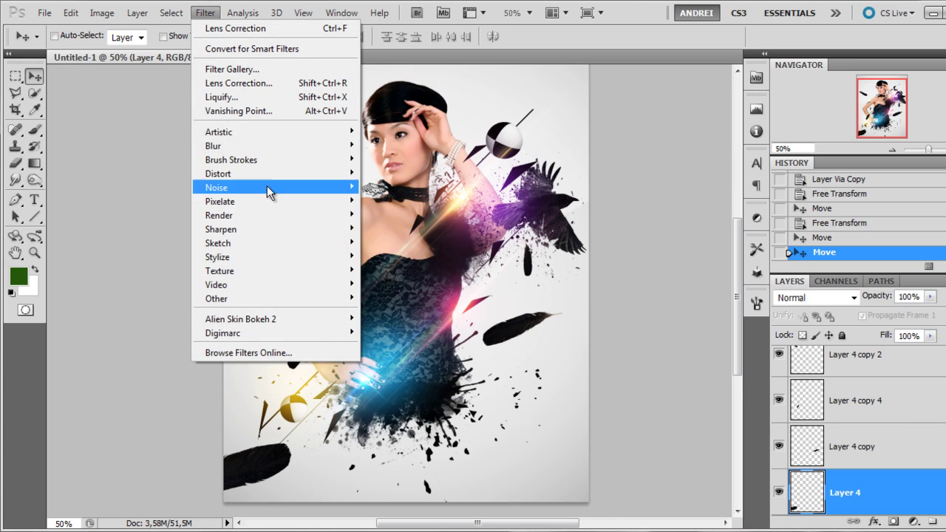
mouse_move(251, 147)
click(406, 207)
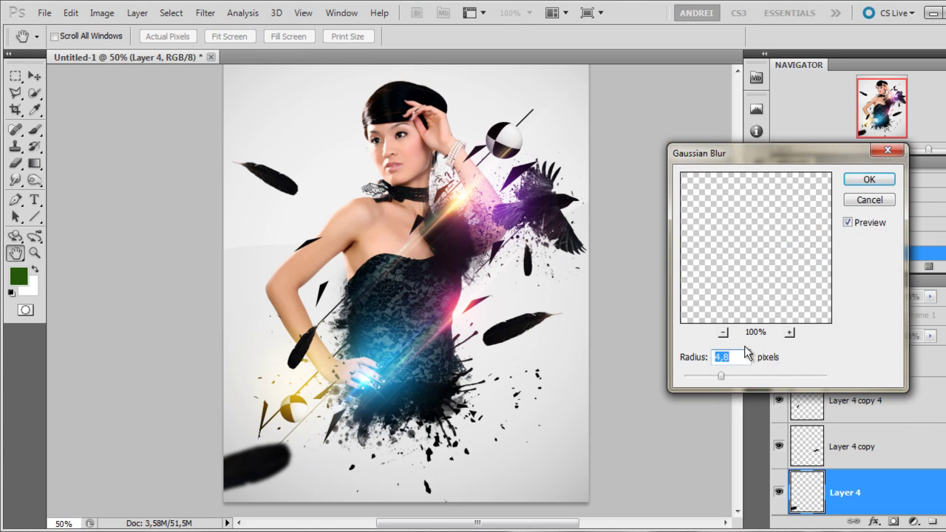
drag(732, 372, 732, 372)
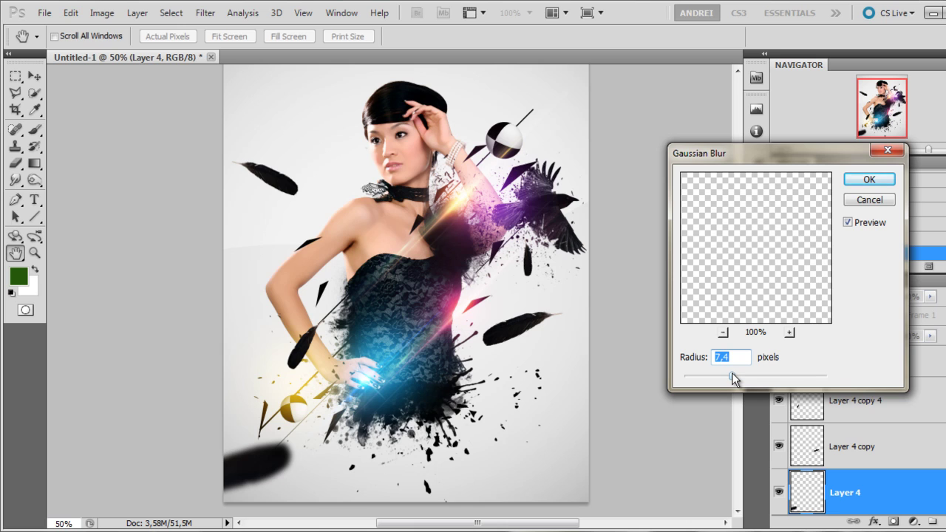
key(Return)
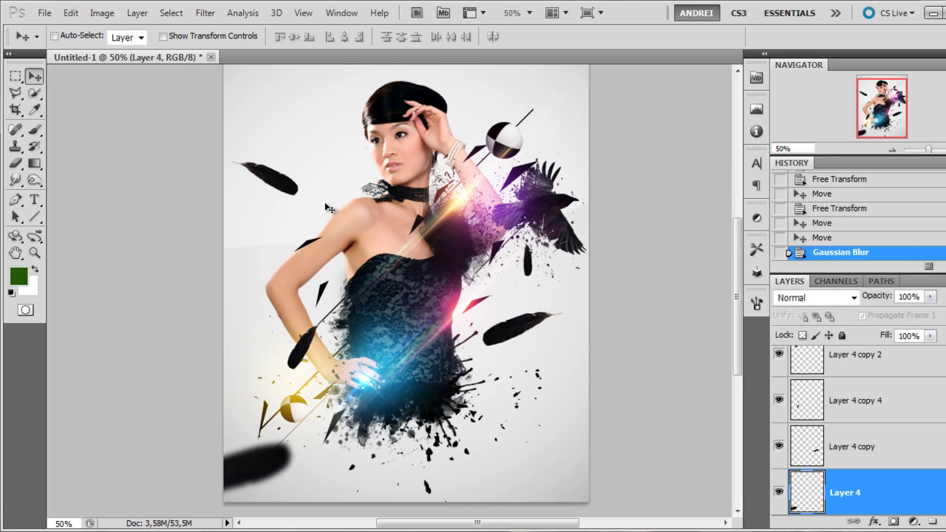
Step: Apply a Gaussian Blur with a 3.0-pixel radius to the feather on the right of the dress
key(alt+bracketright)
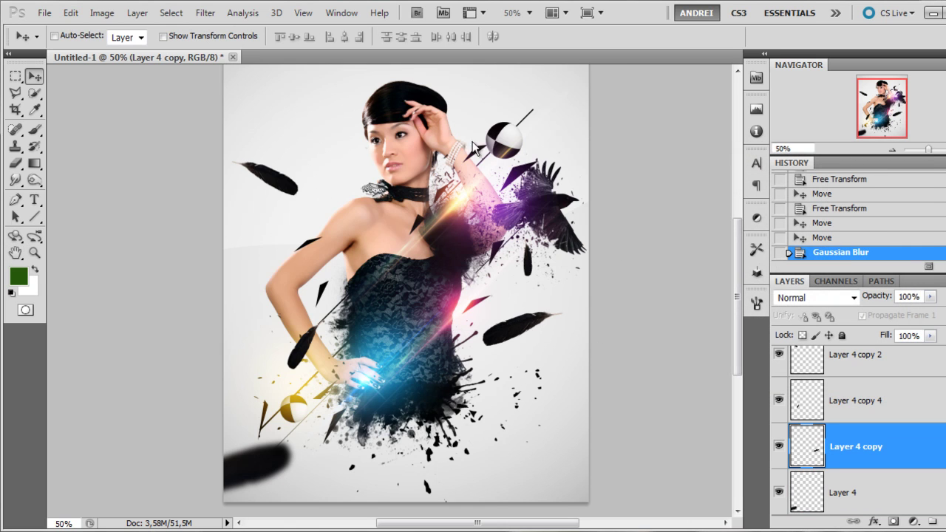
click(205, 13)
mouse_move(242, 146)
click(399, 204)
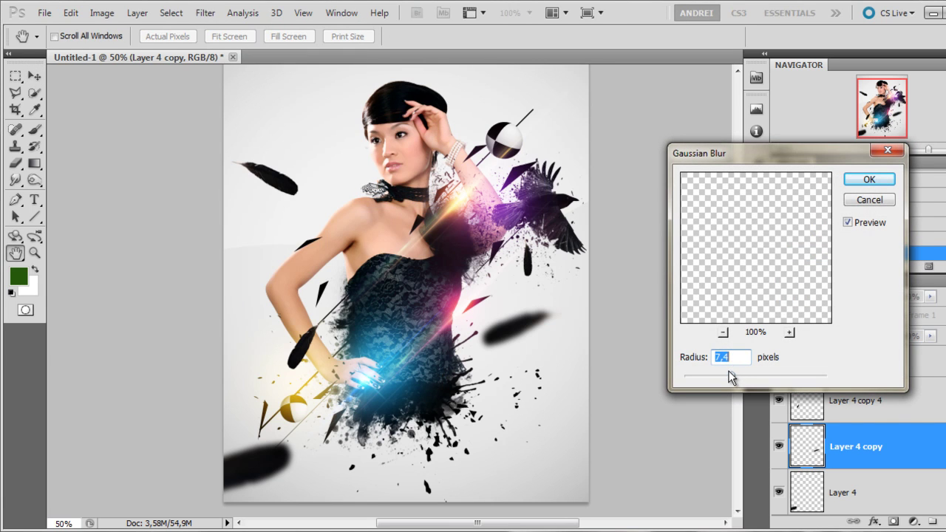
drag(732, 379, 710, 378)
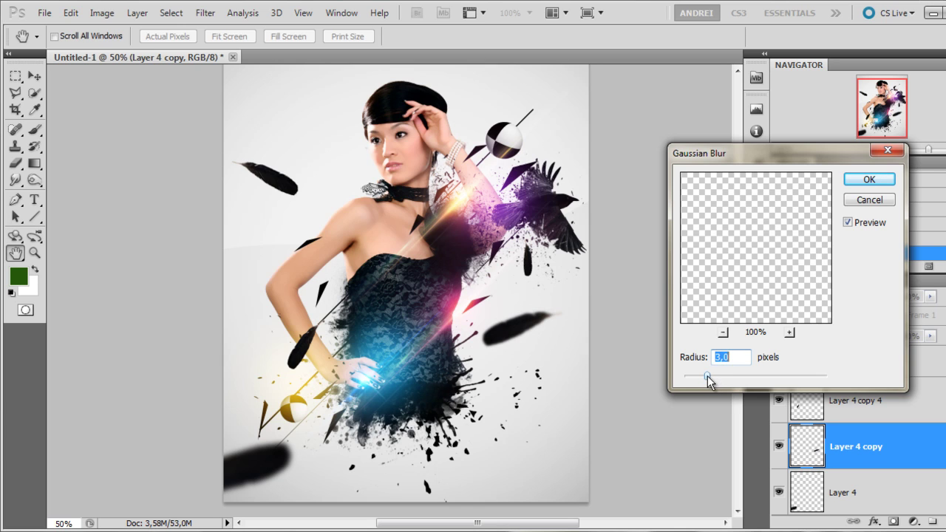
click(870, 179)
key(v)
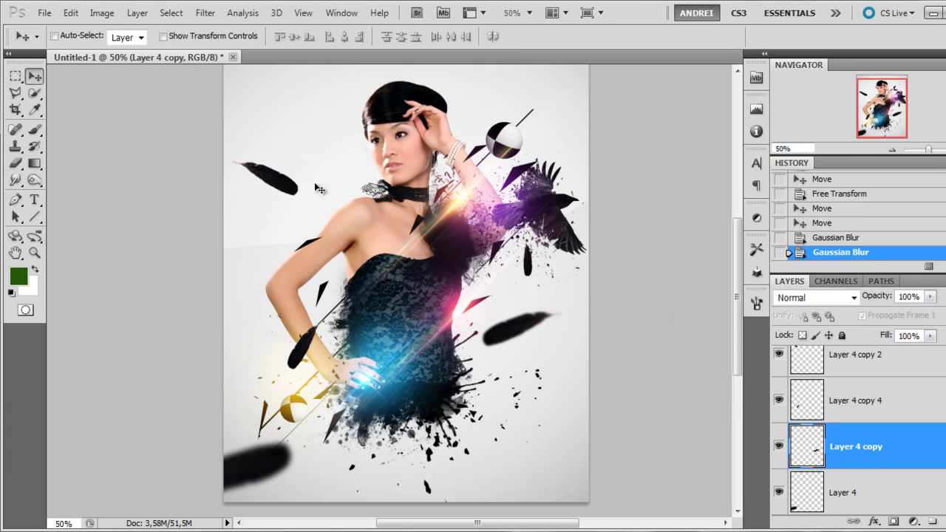
Step: Apply a Gaussian Blur with a 2.7-pixel radius to the feather beside the model's shoulder
ctrl+click(288, 191)
click(205, 13)
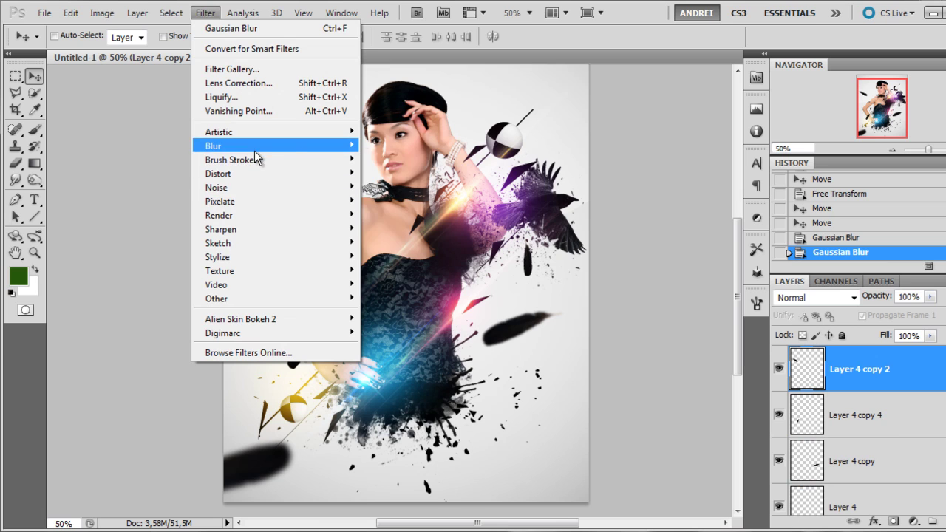
mouse_move(251, 147)
click(414, 210)
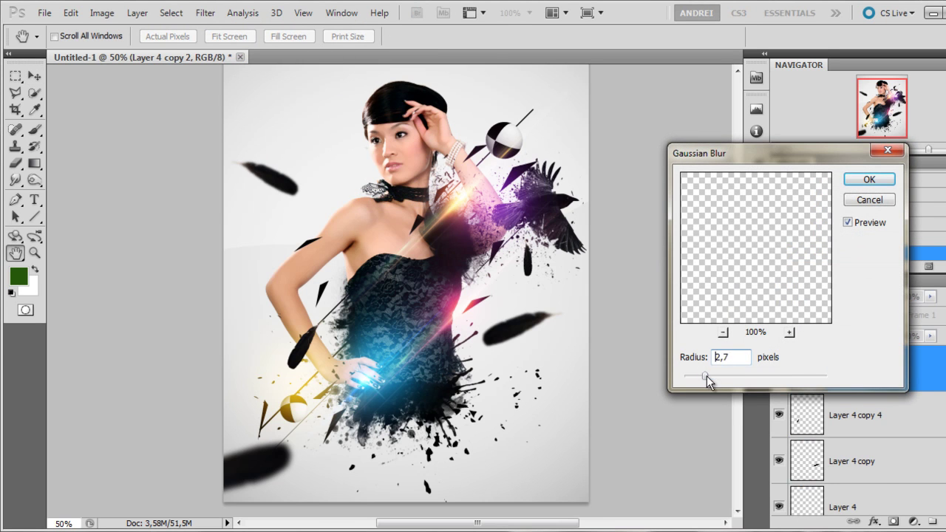
click(861, 181)
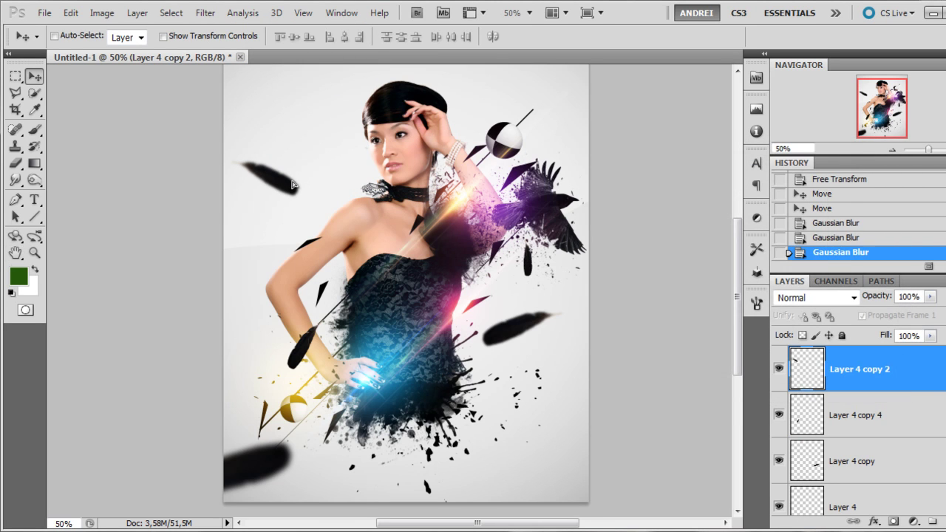
Step: Move the shoulder feather up to the poster's left edge and push the large blurred feather mostly off the same edge
drag(294, 191, 277, 179)
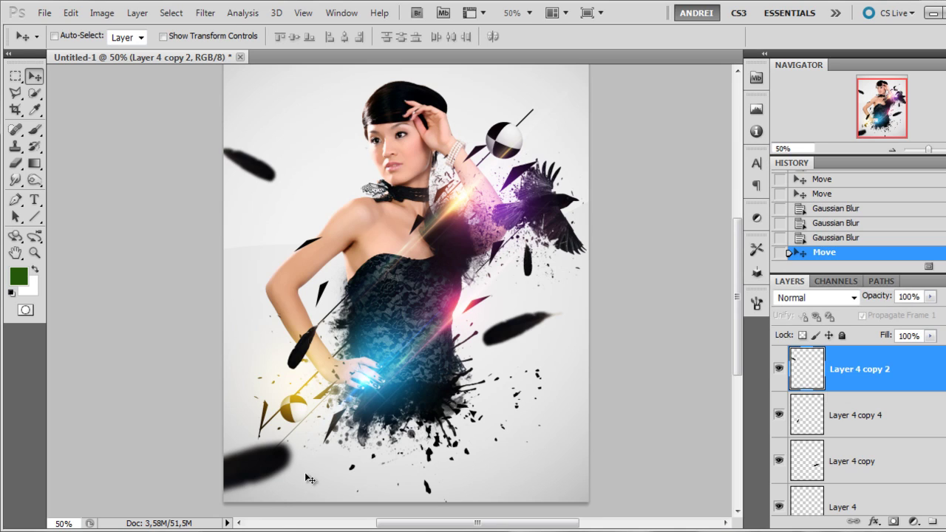
drag(274, 477, 244, 453)
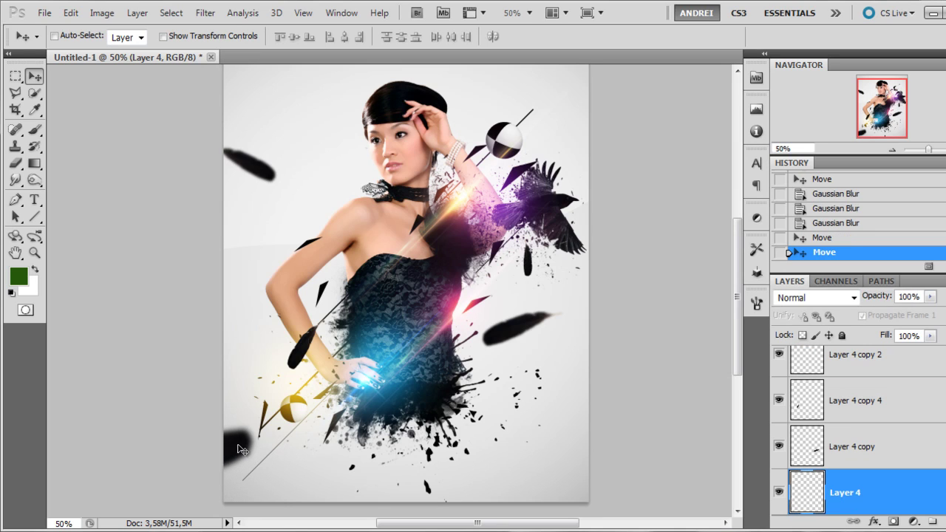
ctrl+click(243, 163)
drag(243, 162, 246, 161)
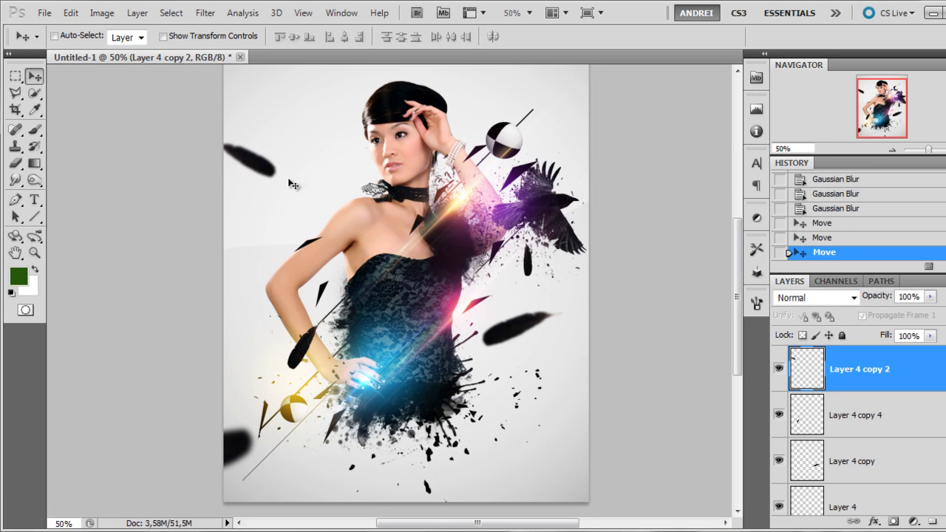
Step: Move the small feather on the model's bent arm up beside the elbow, then delete that feather's layer
ctrl+click(311, 352)
drag(311, 352, 326, 298)
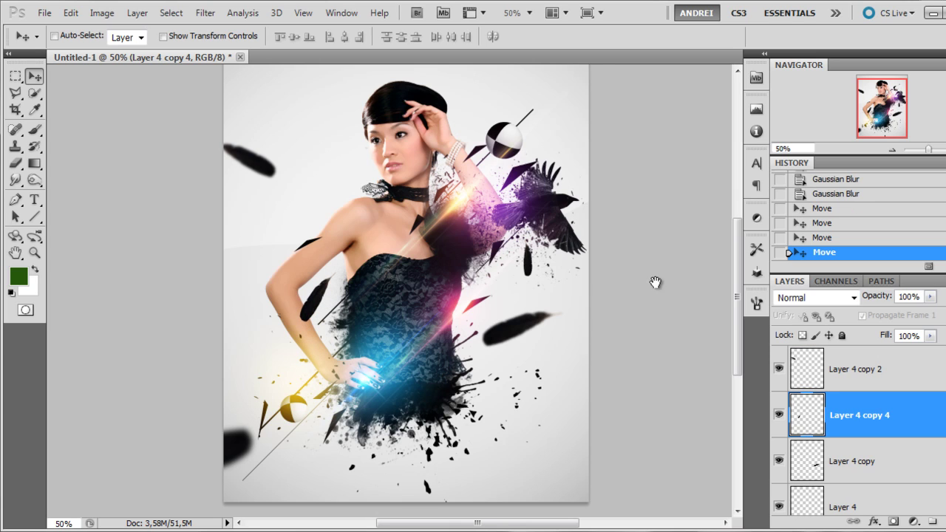
drag(657, 283, 639, 282)
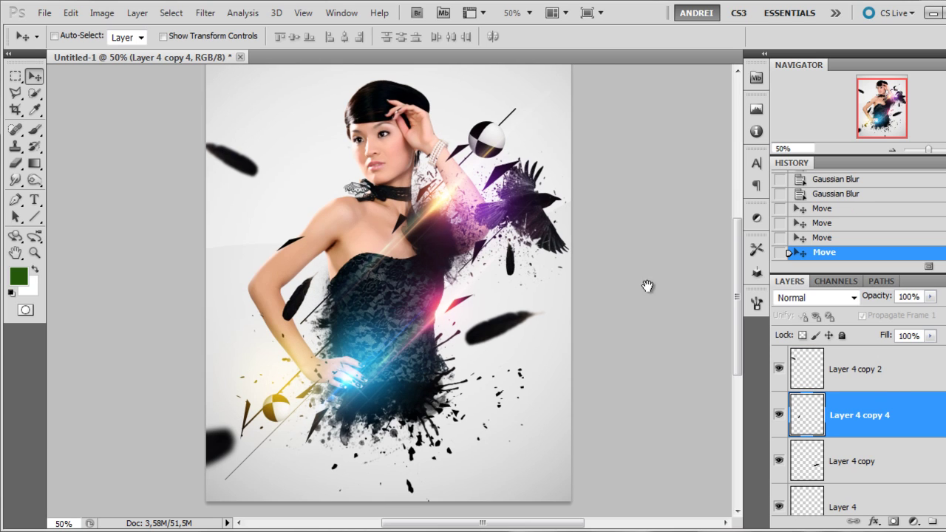
click(779, 415)
drag(804, 416, 933, 522)
Step: Move the blurred feather beside the dress up to the poster's right edge, and the shoulder feather down and inward
drag(509, 329, 459, 352)
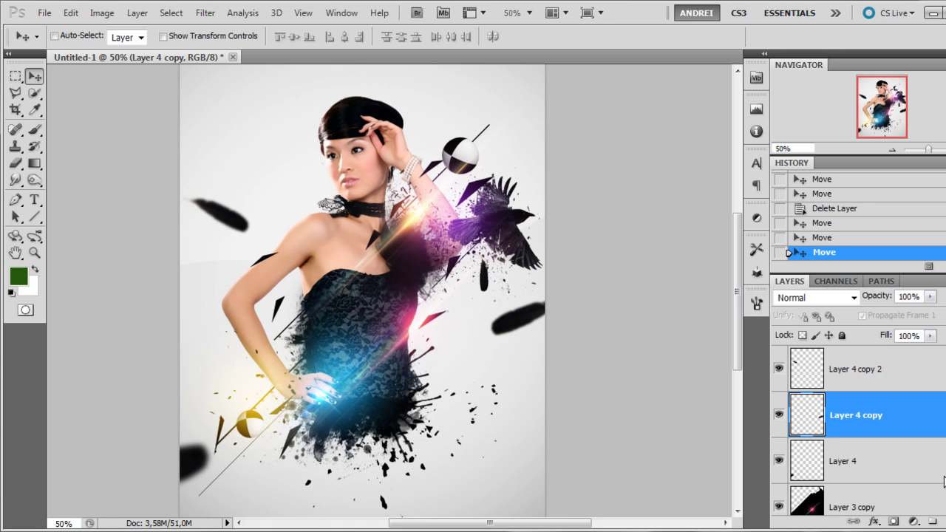